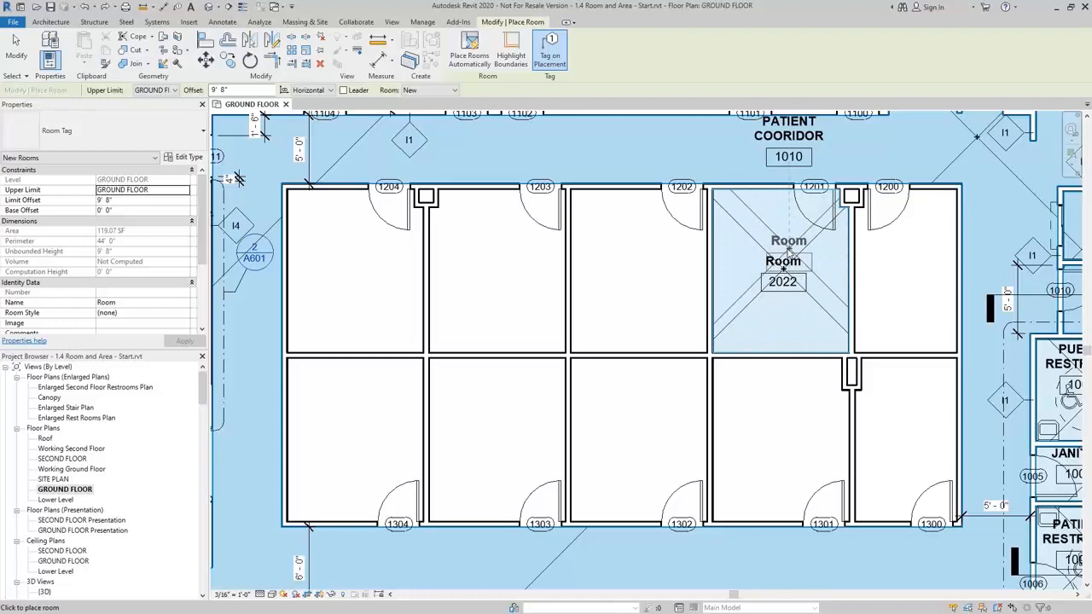
Step: Rename the newly placed room behind door 1201 to Exam 2-1 and set its room number to 1201
key(Escape)
key(Escape)
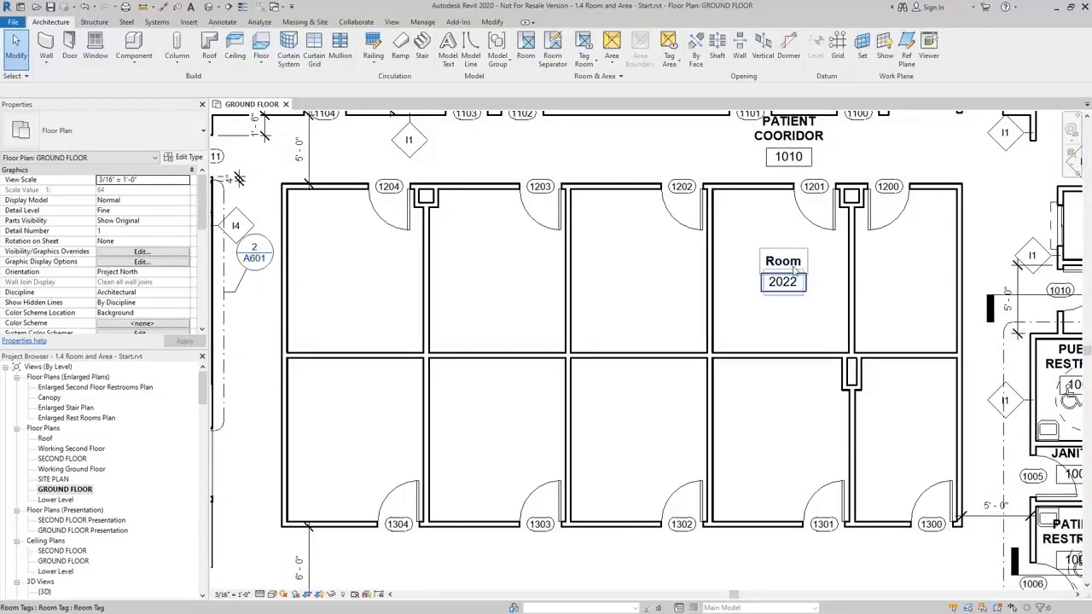
click(793, 267)
click(793, 261)
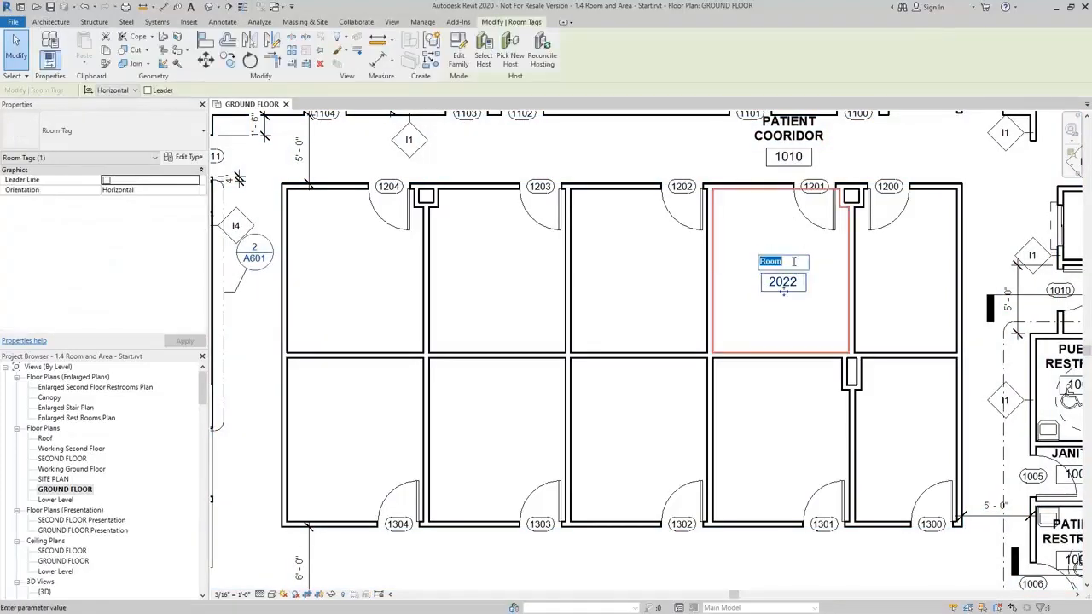
text(Exam 2-1)
click(793, 283)
click(794, 281)
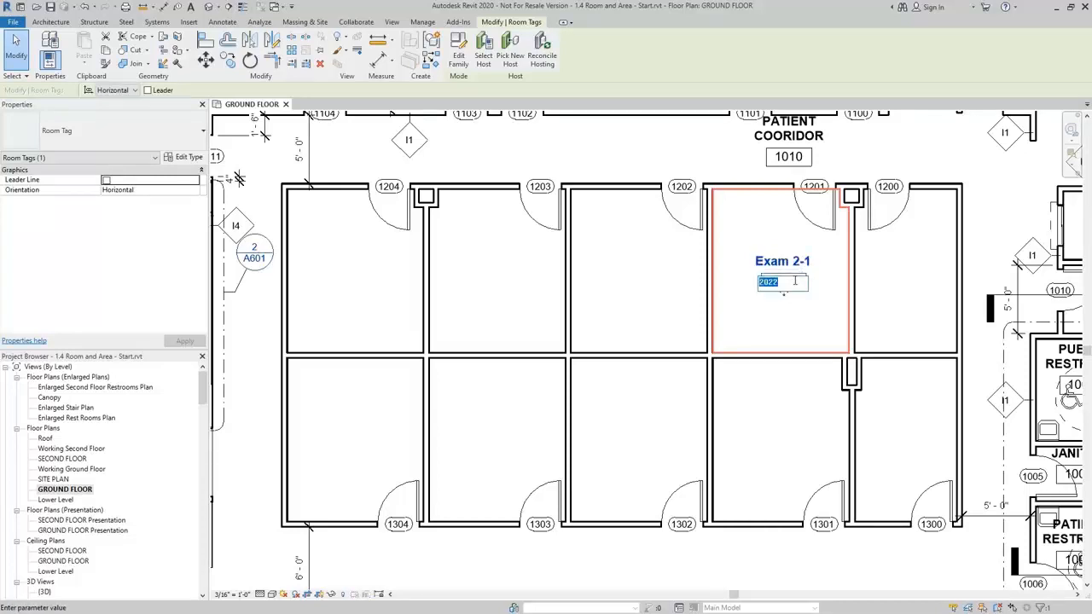
text(1201)
click(759, 242)
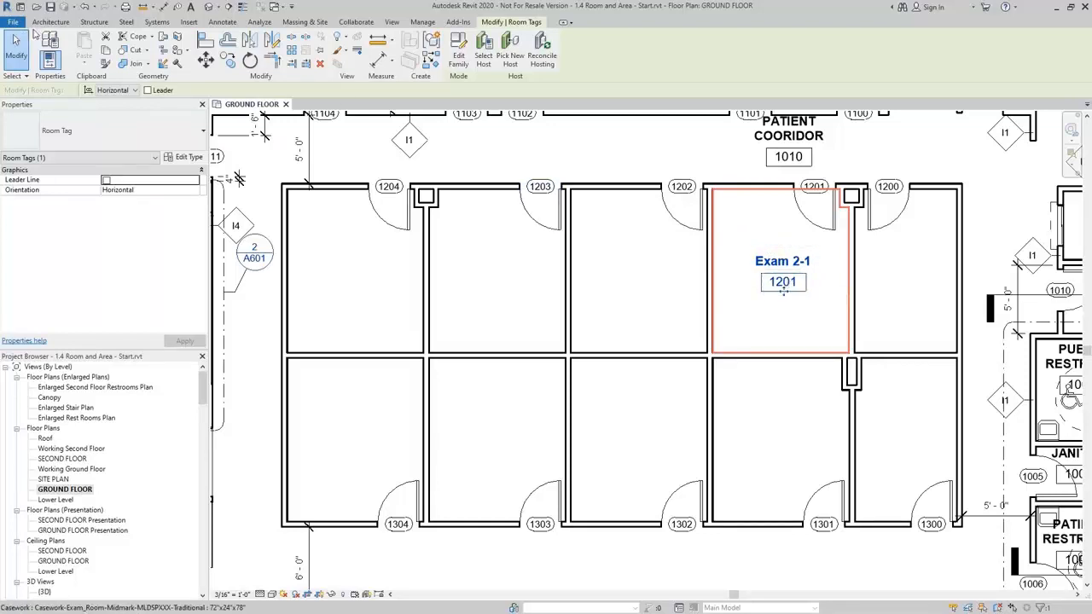
Step: Place new tagged rooms in the two spaces behind doors 1202 and 1203, aligned with the Exam 2-1 tag
click(50, 21)
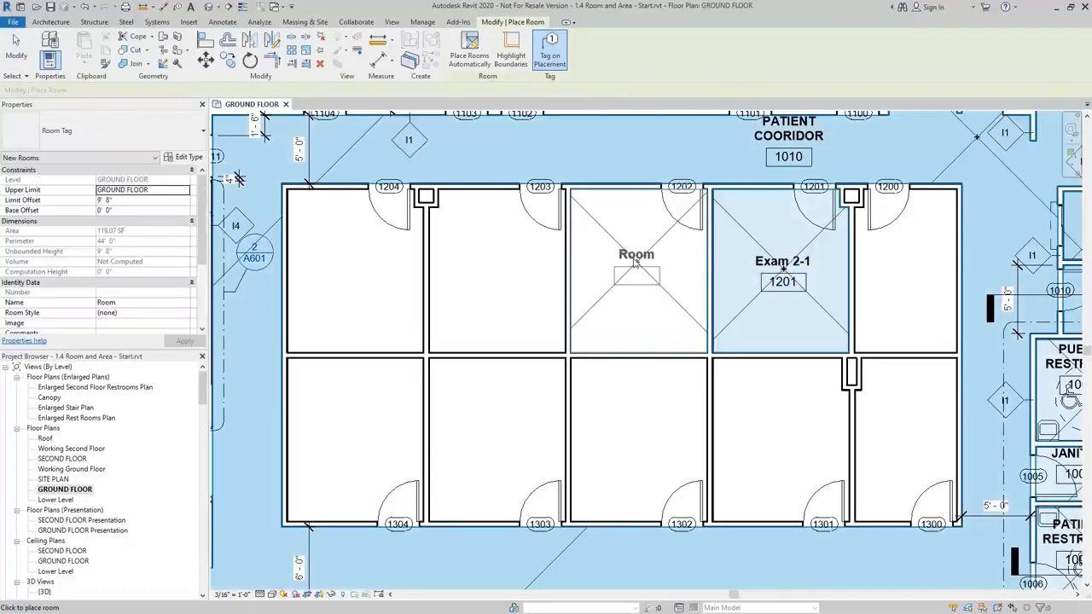
click(634, 271)
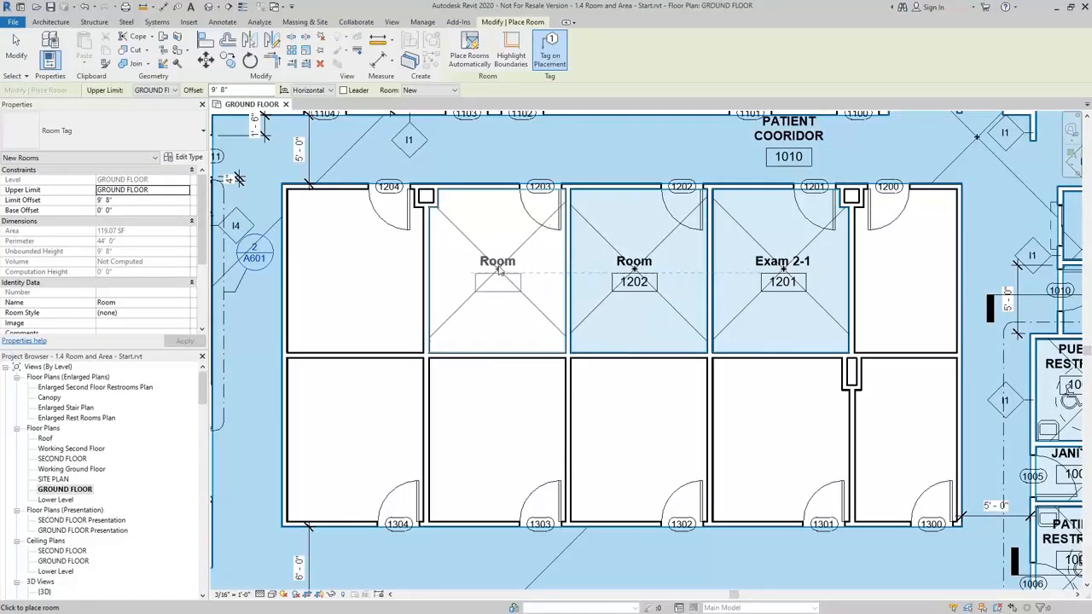
click(502, 269)
click(503, 269)
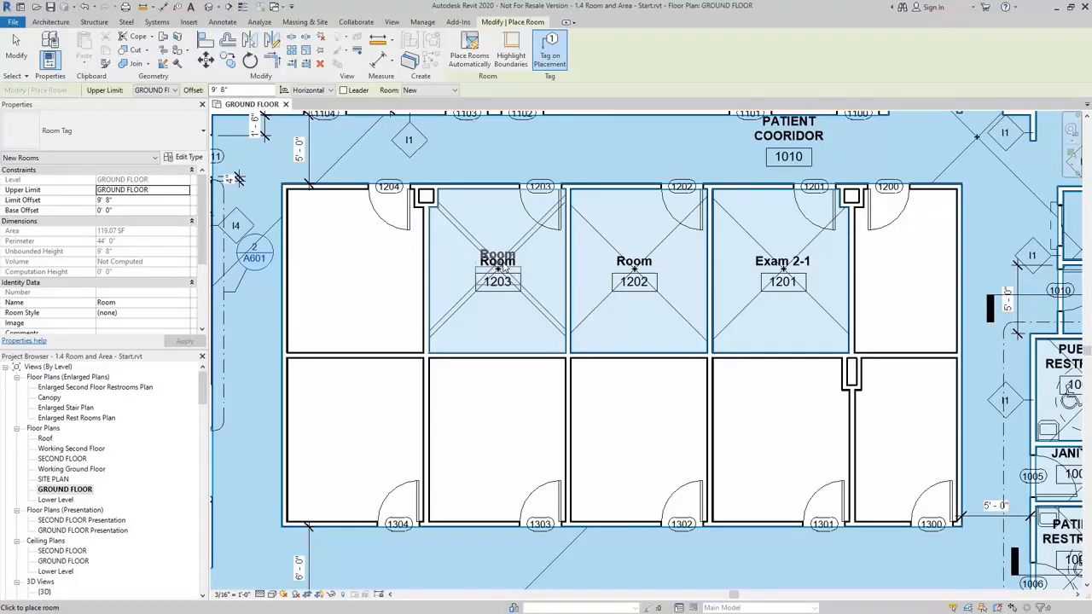
key(ctrl+z)
Step: Place the existing unplaced room 1204 EXAM 2-4 in the space behind door 1204, aligned with the neighbouring tags
click(427, 91)
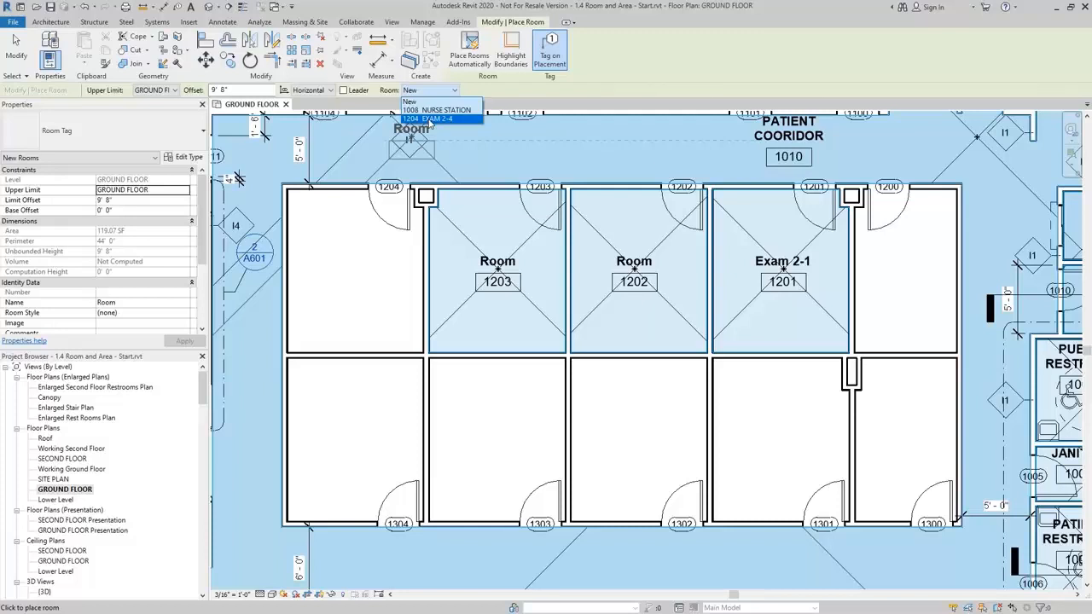
click(436, 119)
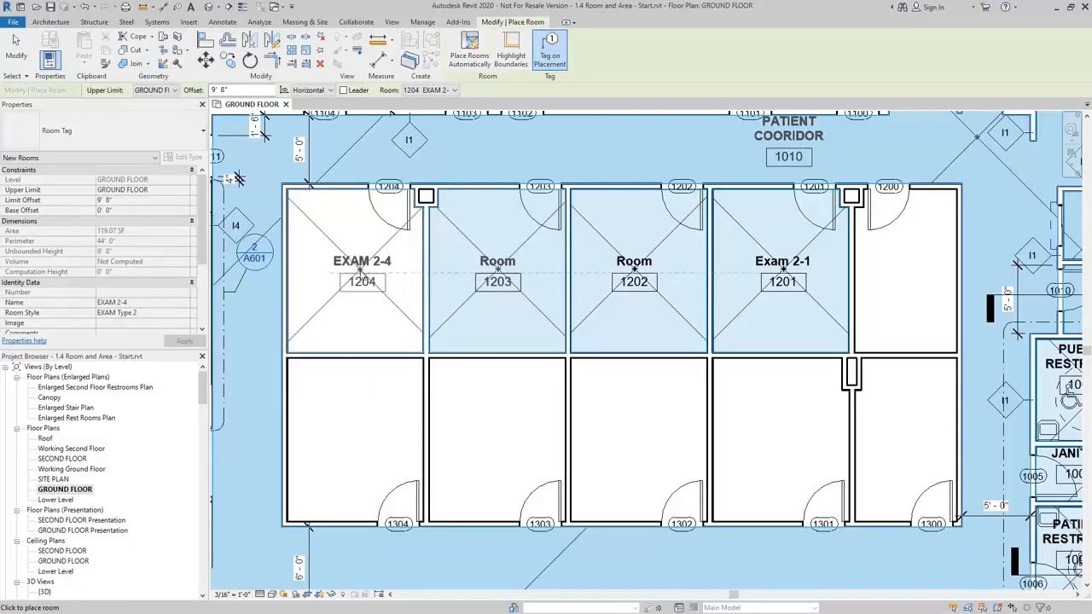
click(359, 271)
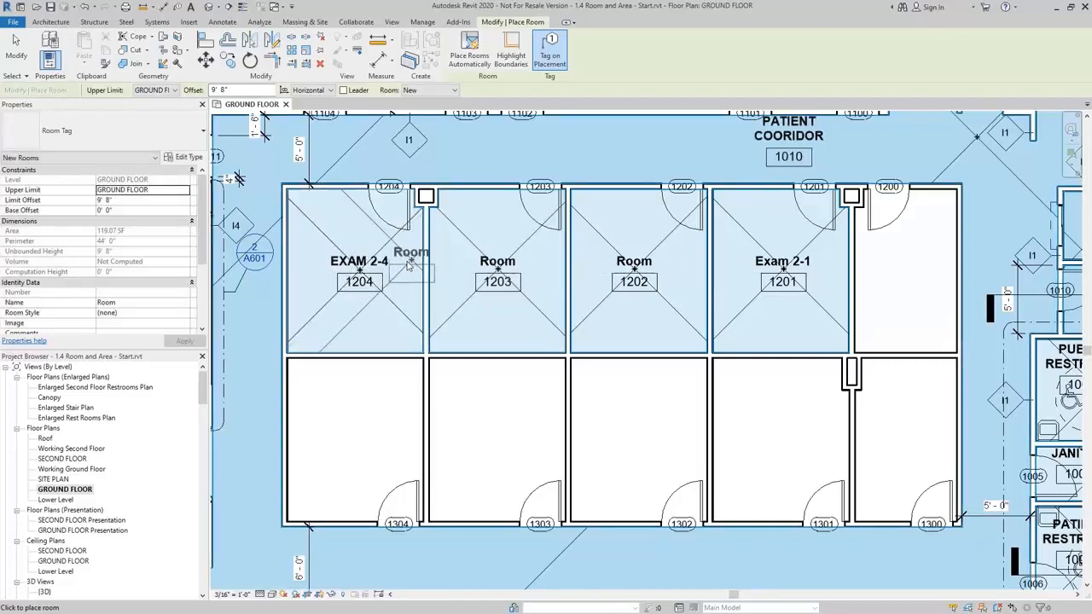
key(Escape)
key(Escape)
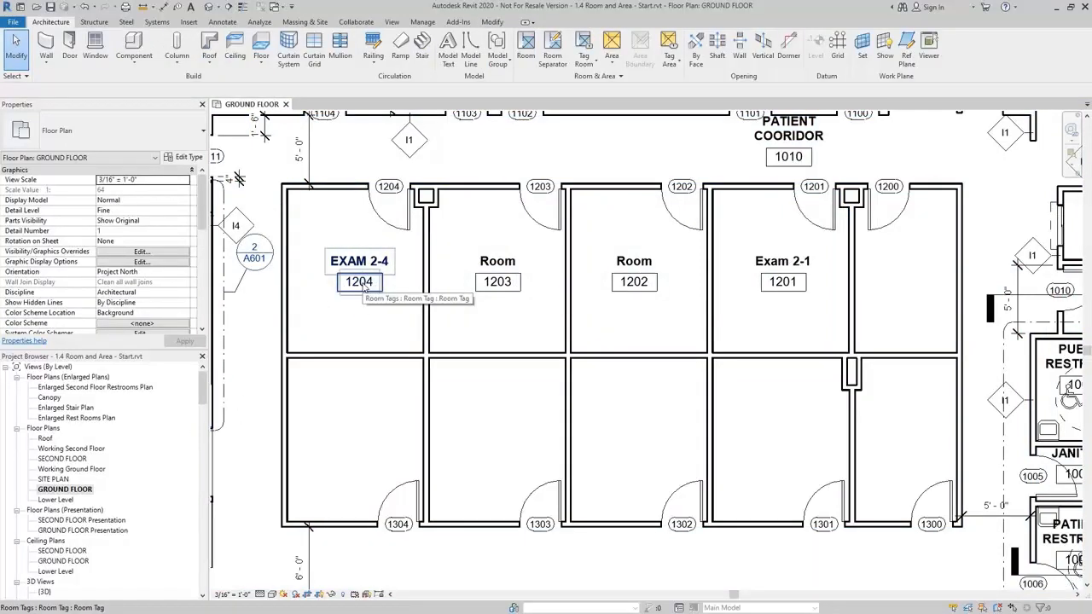
Step: Open the ROOM SCHEDULE
click(74, 531)
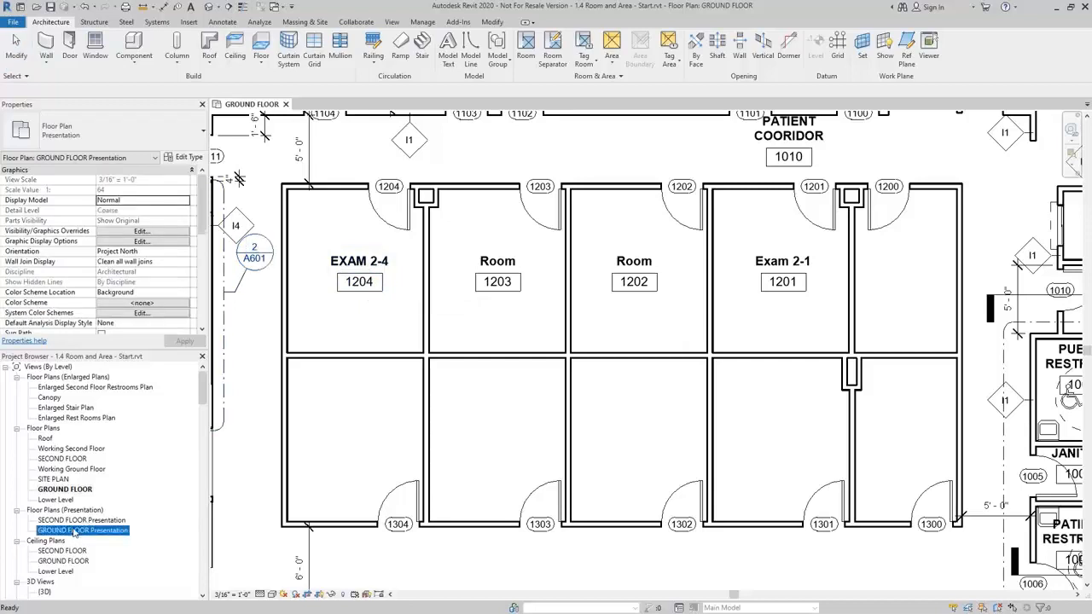
scroll(74, 530, down, 6)
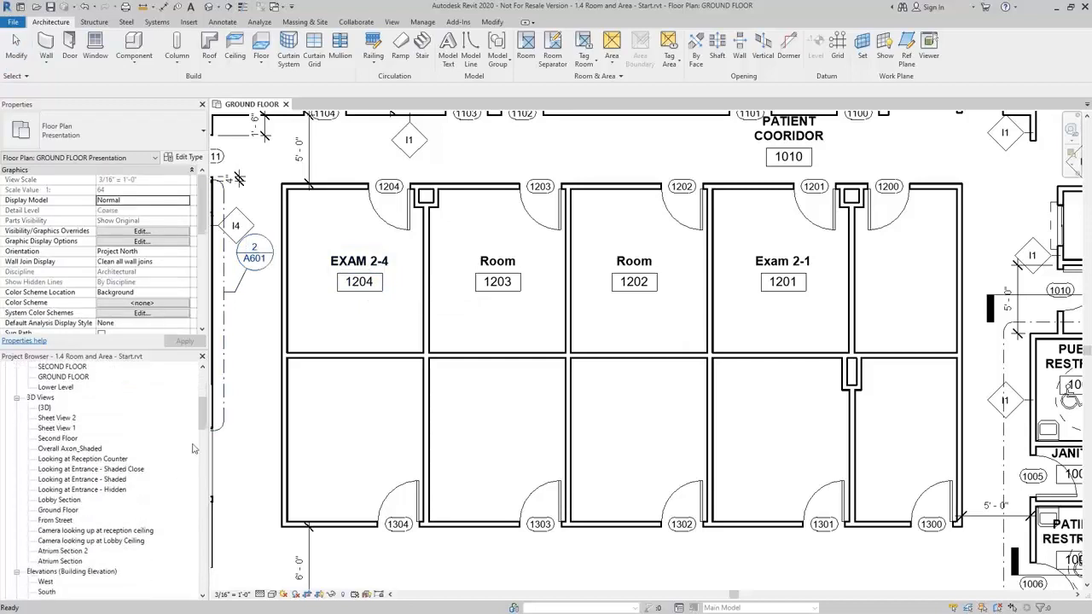
drag(202, 419, 207, 490)
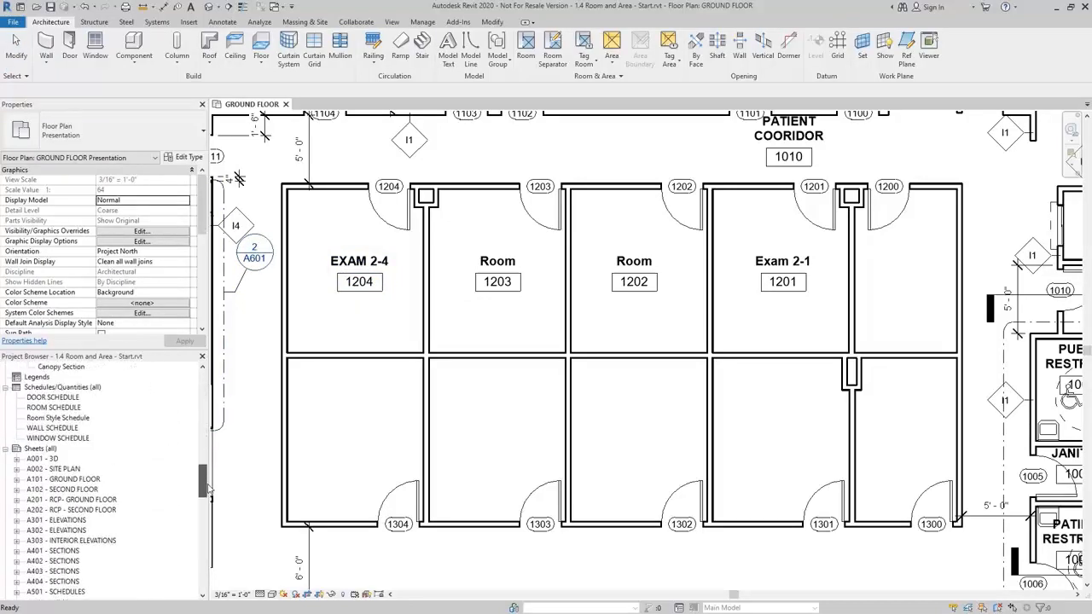
double_click(55, 407)
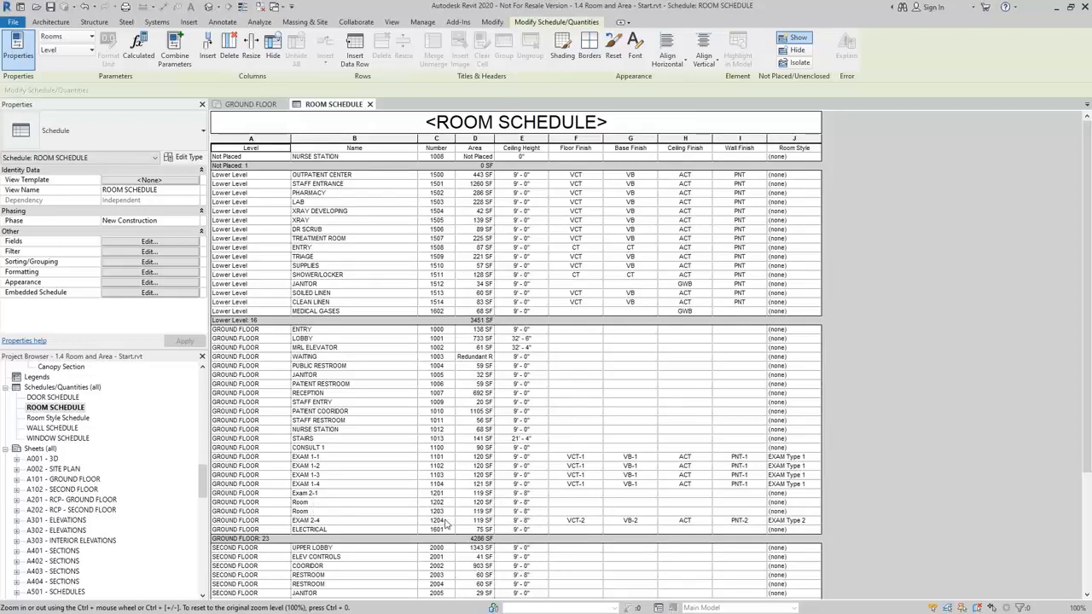
Step: Set the room style of rooms 1201, 1202 and 1203 to EXAM Type 2 in the room schedule
click(814, 495)
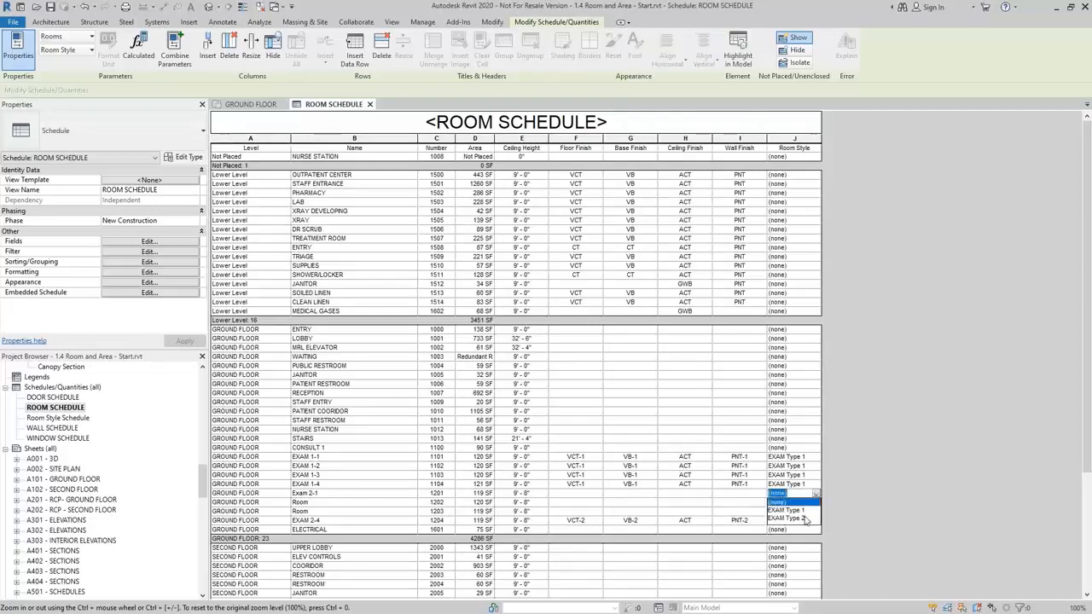
click(806, 518)
click(816, 503)
click(816, 504)
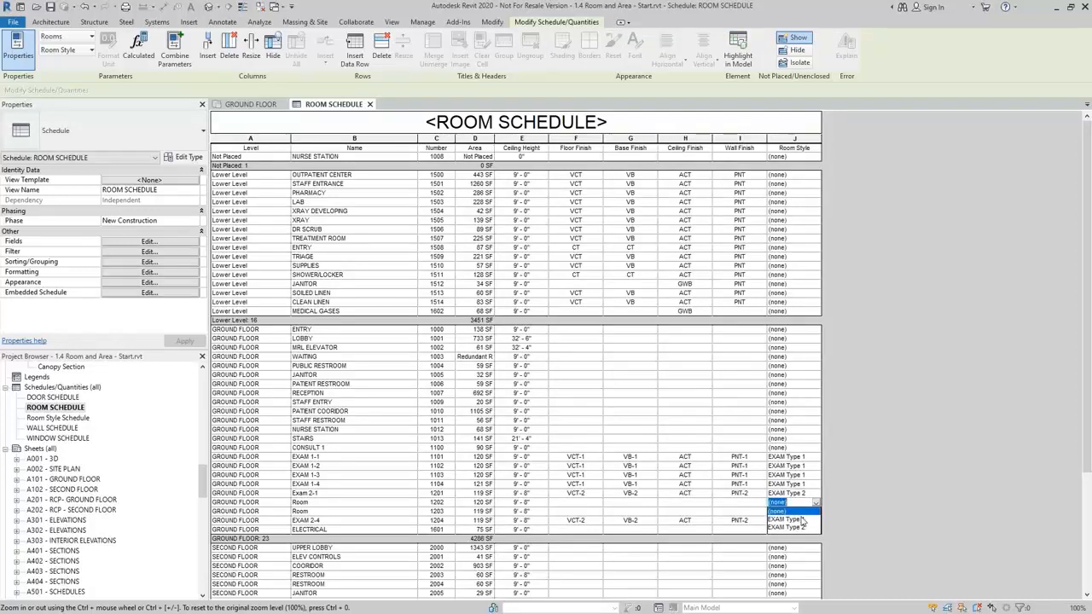
click(804, 527)
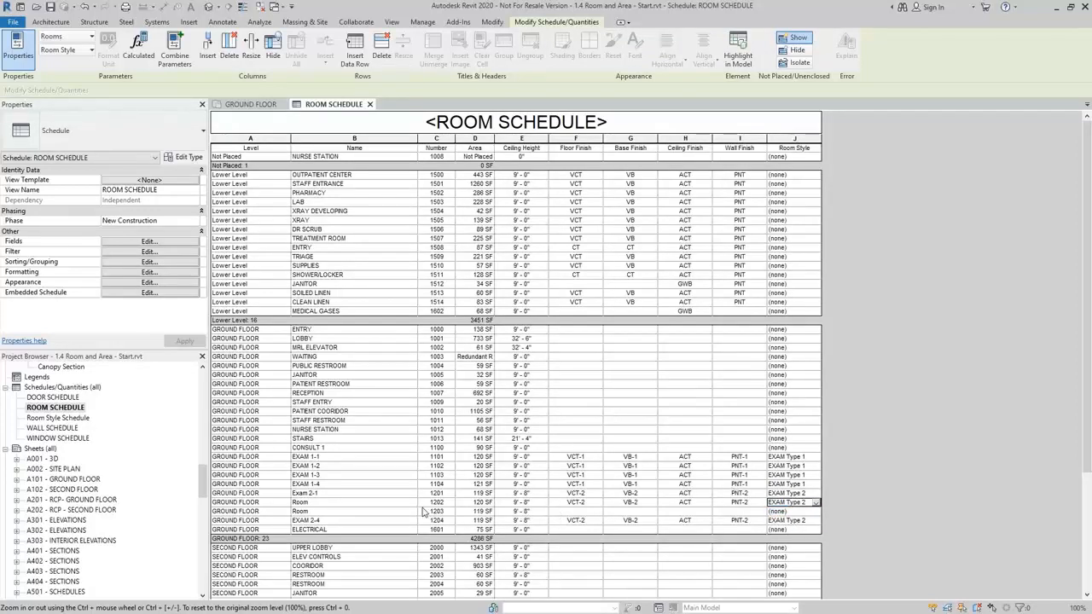
click(815, 510)
click(815, 511)
click(801, 536)
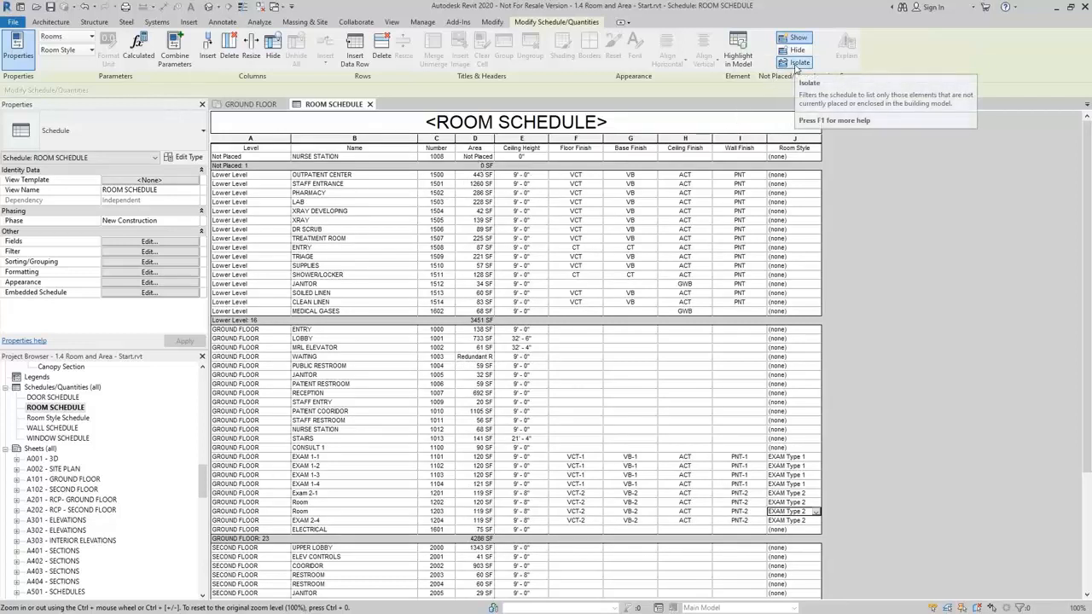
Step: Isolate the unplaced and unenclosed rooms in the schedule and select the WAITING and NURSE STATION rows' level cells
click(798, 63)
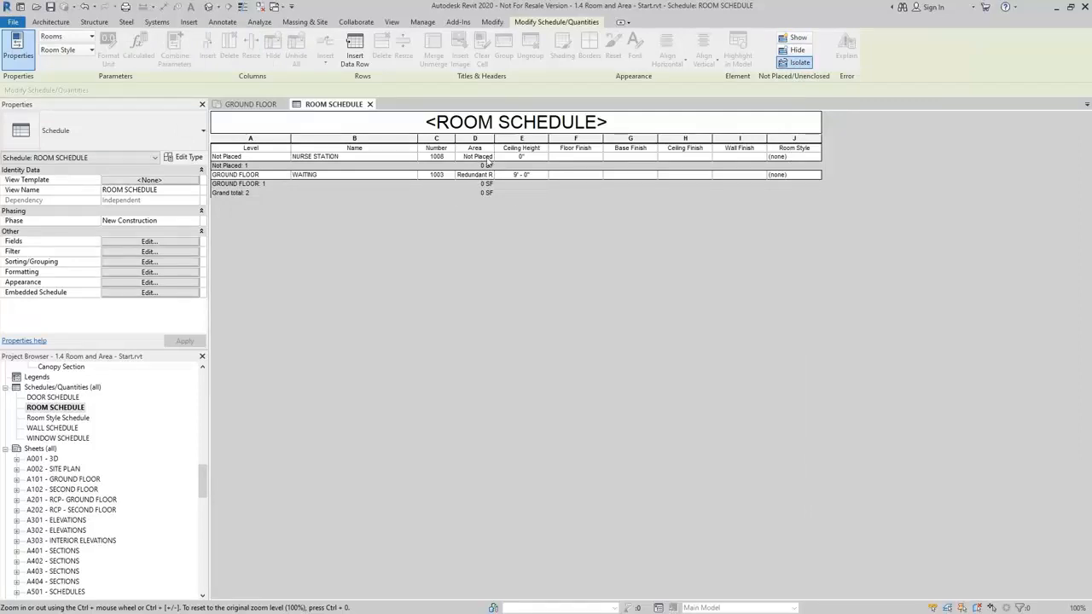
click(237, 175)
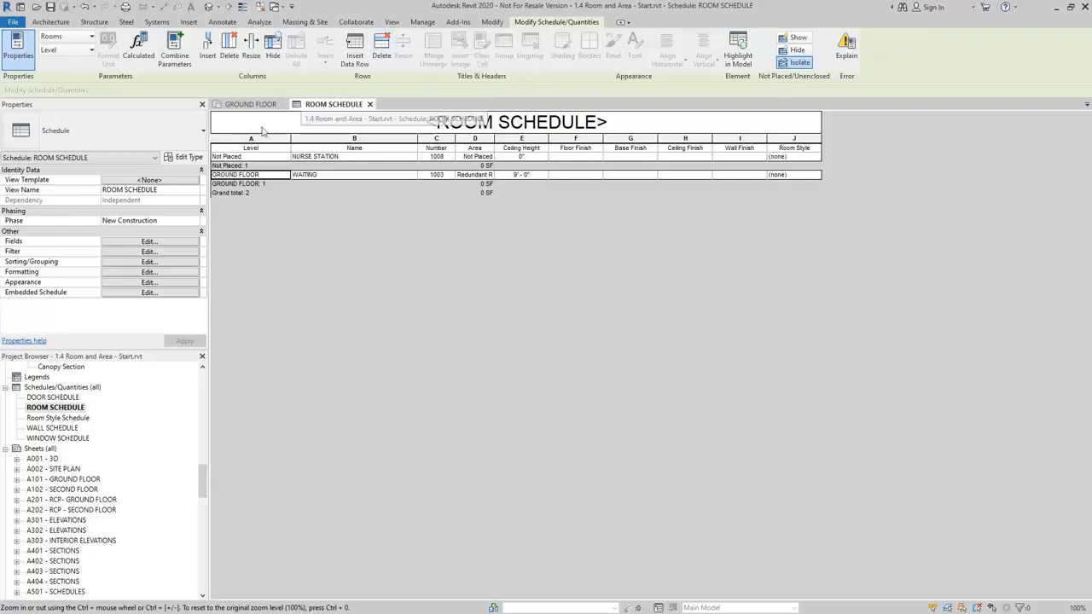
click(245, 158)
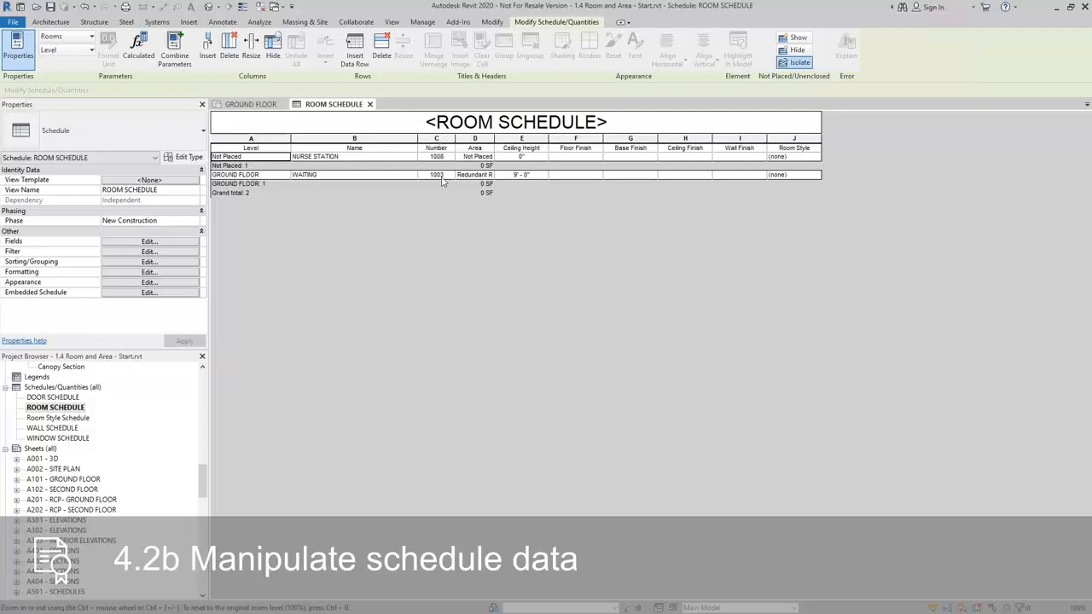
Step: Return to the GROUND FLOOR plan and inspect the extents of patient corridor room 1010 around the open nurse area
click(251, 104)
middle_drag(914, 311, 514, 410)
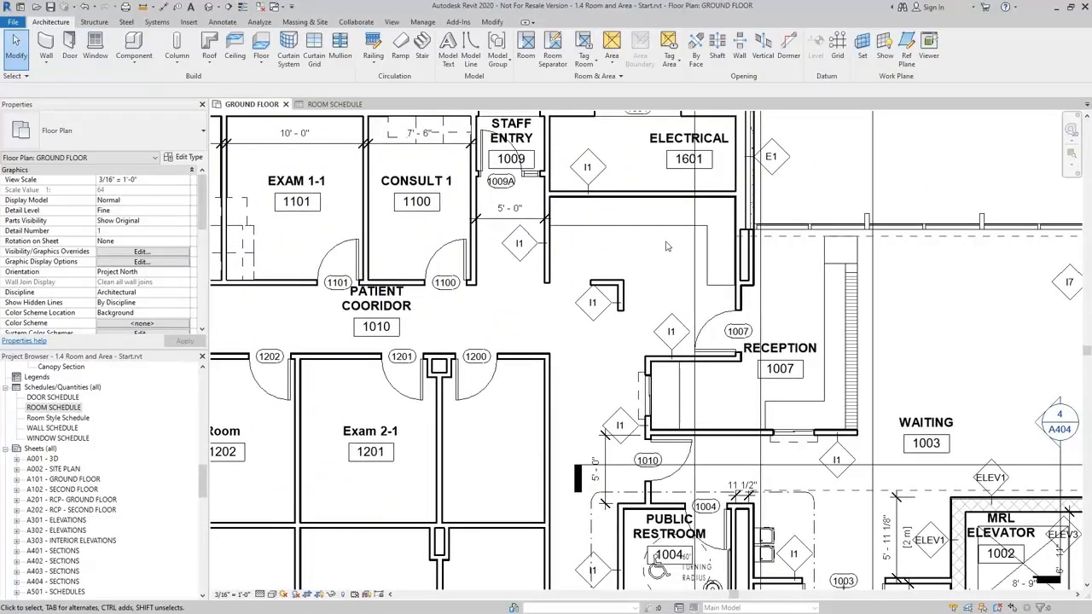
click(617, 262)
scroll(570, 329, down, 3)
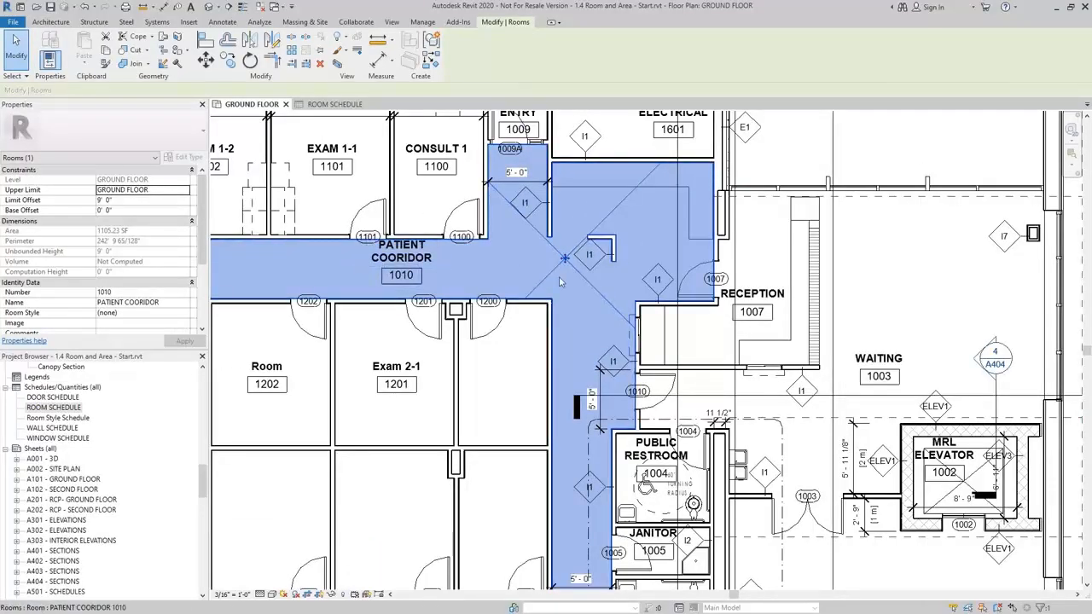
key(Escape)
Step: Draw room separation lines across both openings of the nurse area, joining the short L-shaped wall to the side wall and the reception wall corner
scroll(630, 278, up, 3)
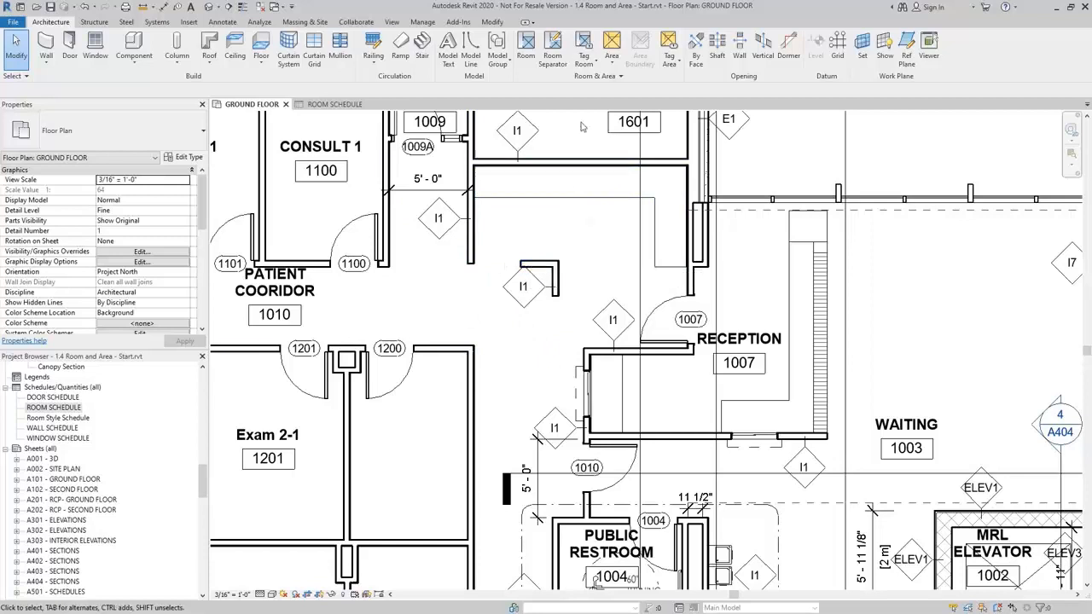
click(550, 47)
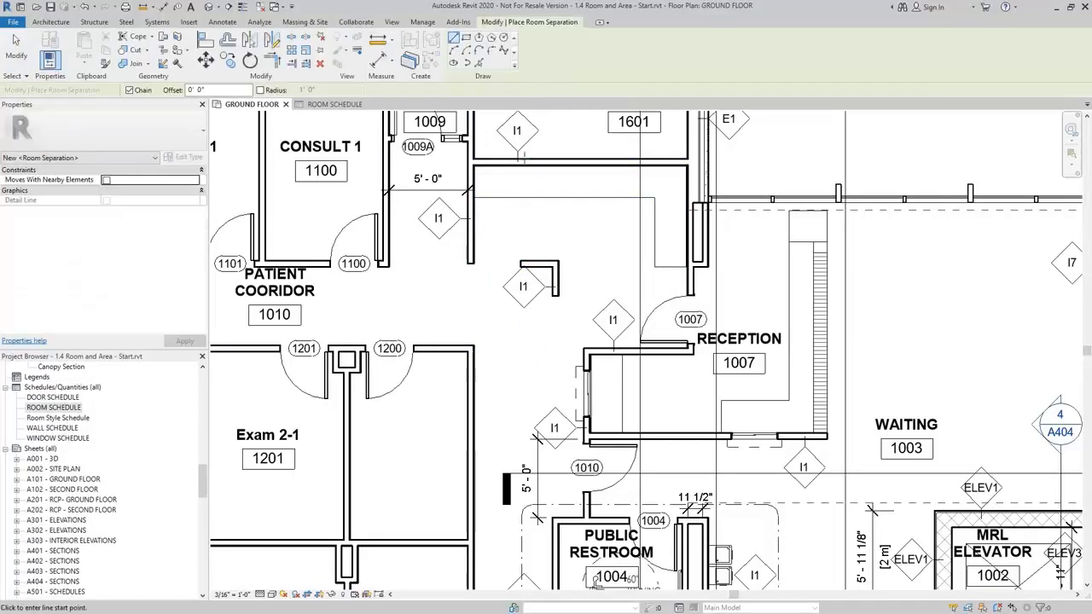
click(471, 263)
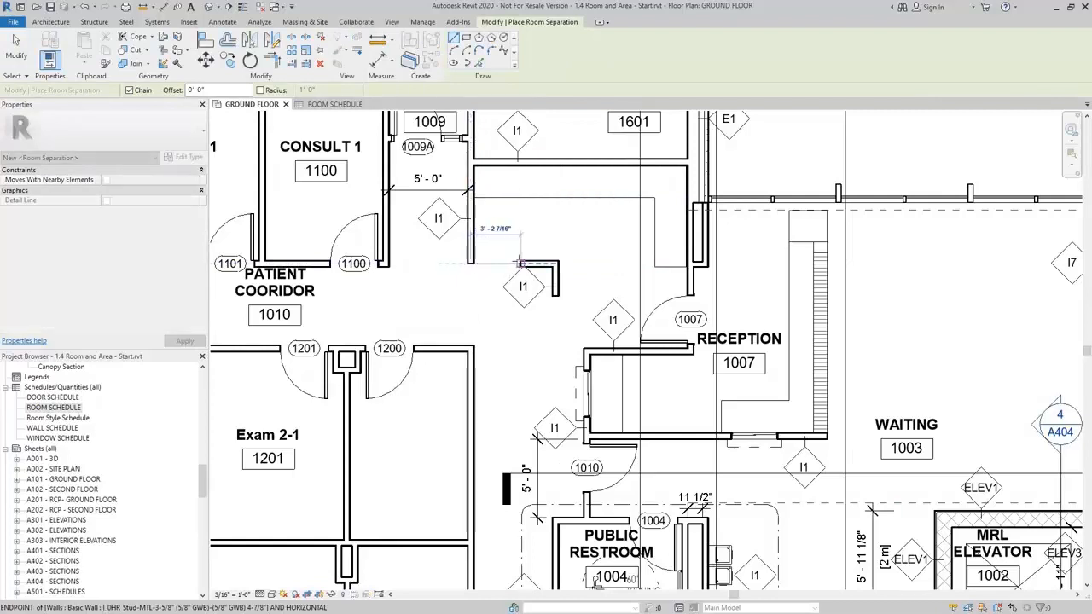
click(518, 264)
key(Escape)
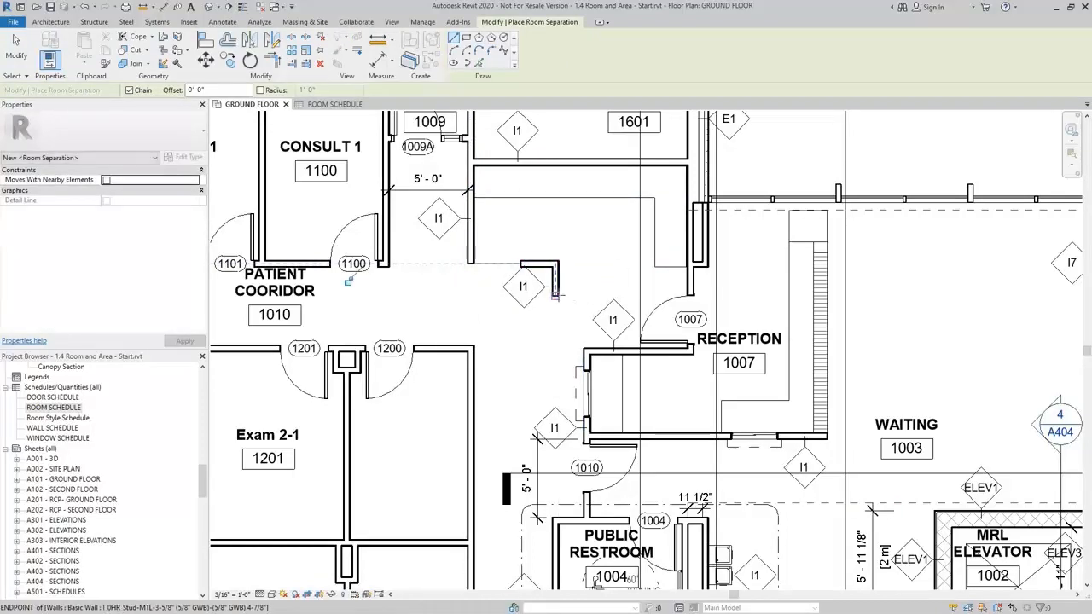
click(555, 295)
click(584, 295)
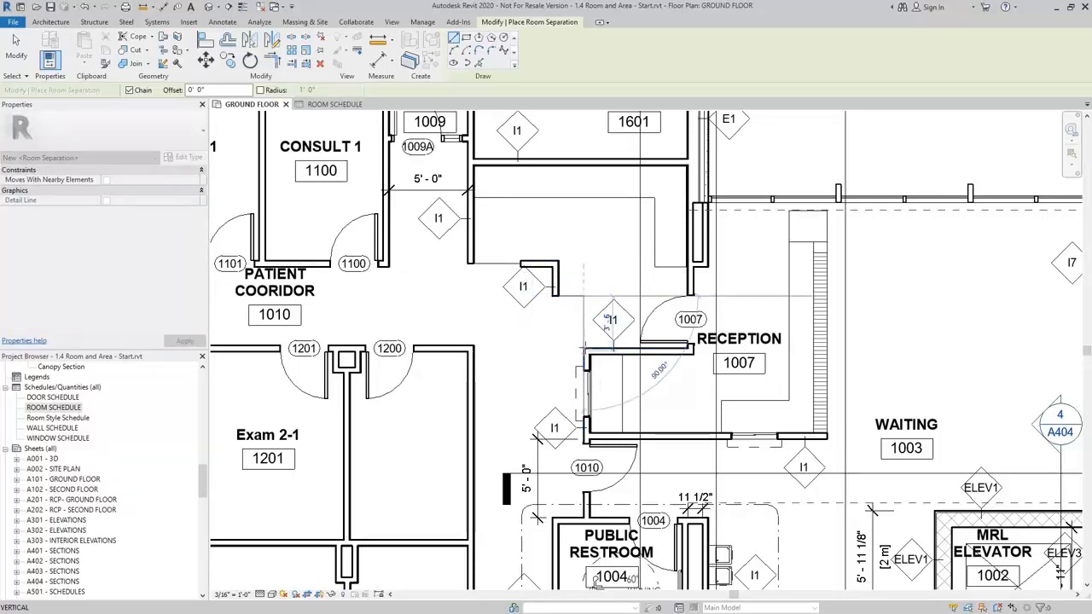
click(585, 350)
key(Escape)
key(Escape)
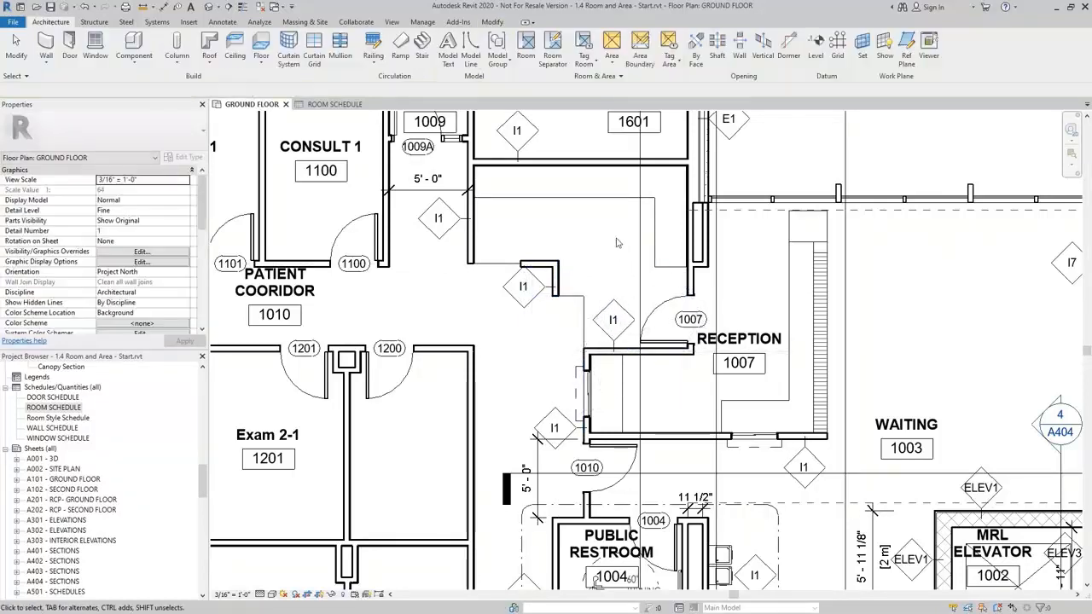
Step: Place the existing unplaced room 1008 NURSE STATION in the newly separated space and select the room
click(526, 48)
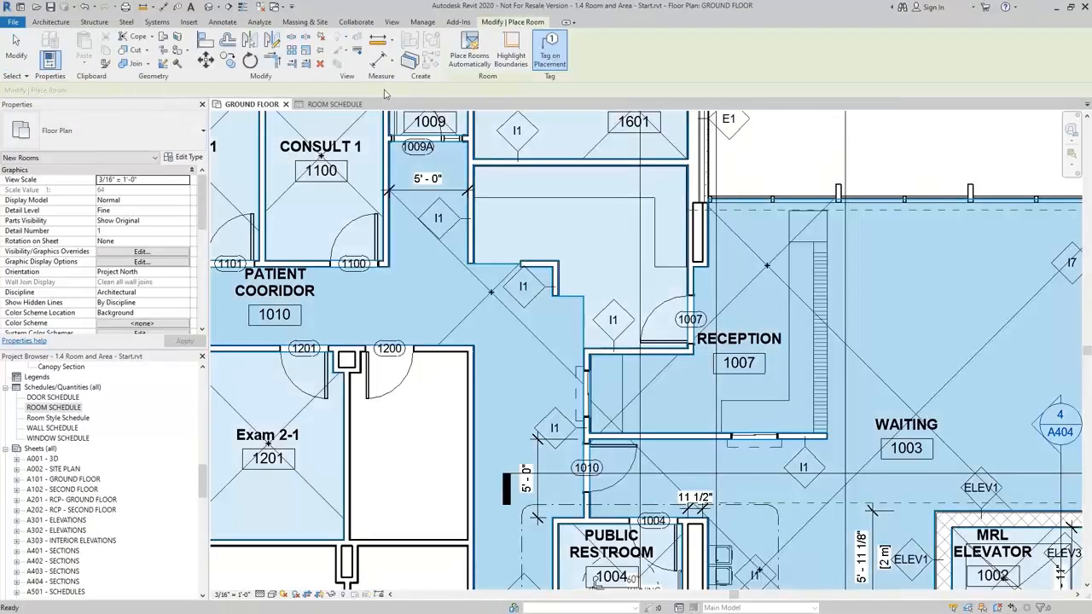
click(410, 91)
click(431, 113)
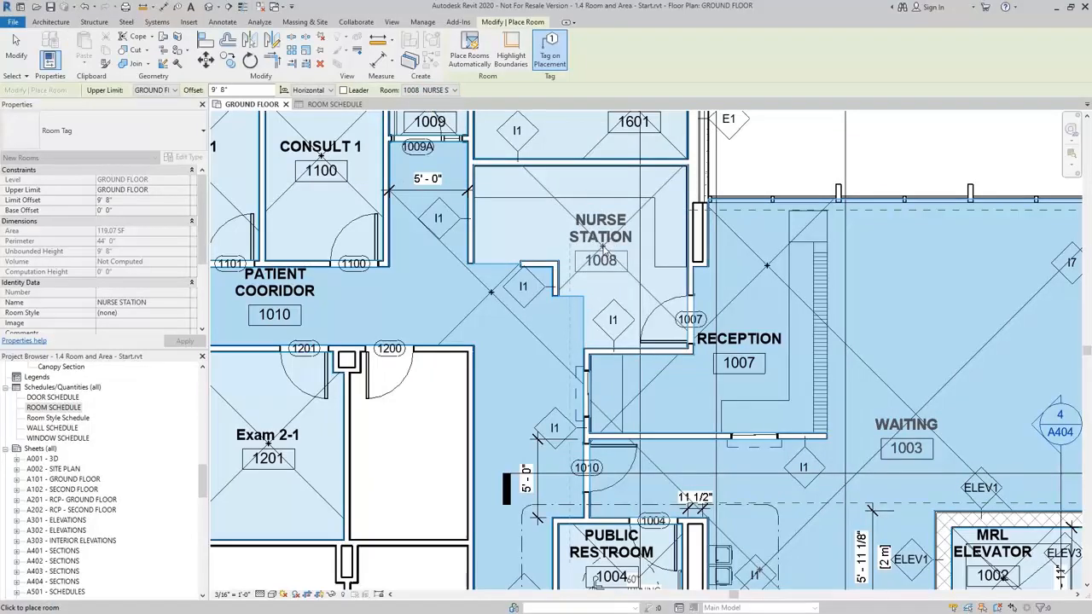
click(602, 248)
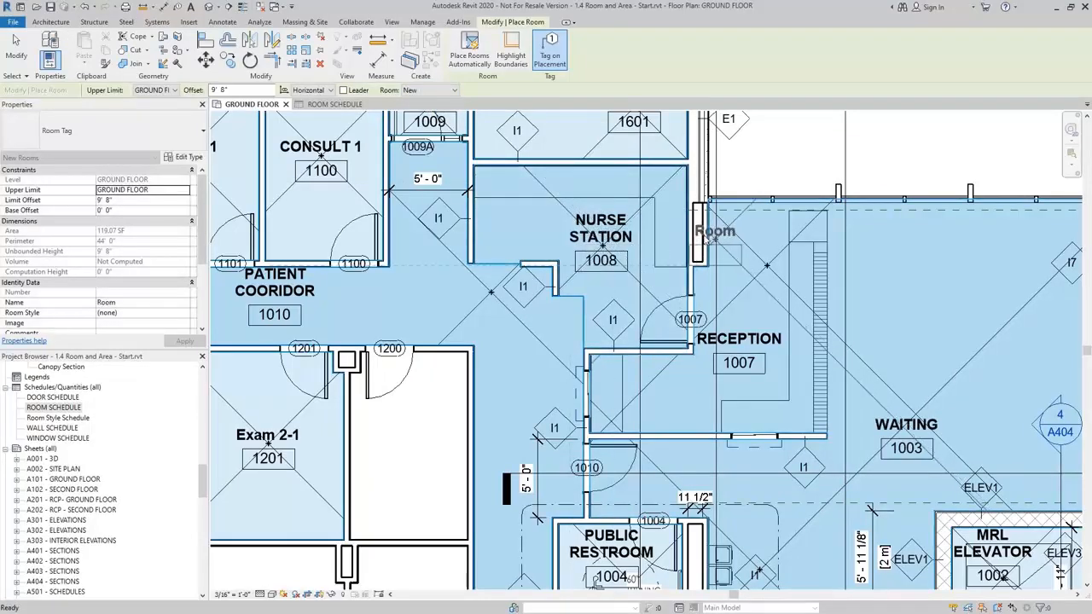
key(Escape)
key(Escape)
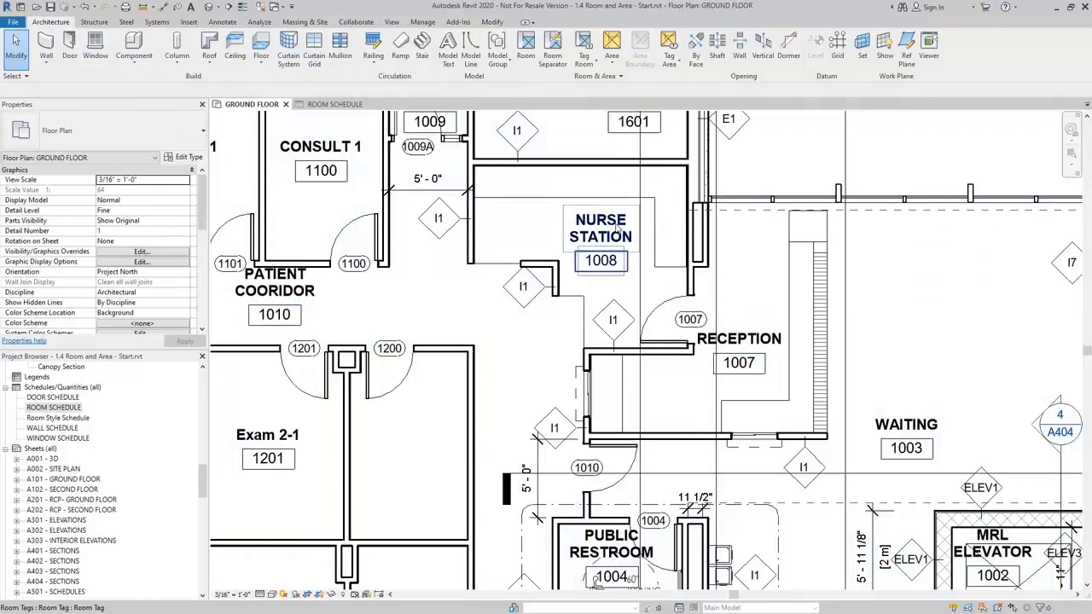
click(615, 226)
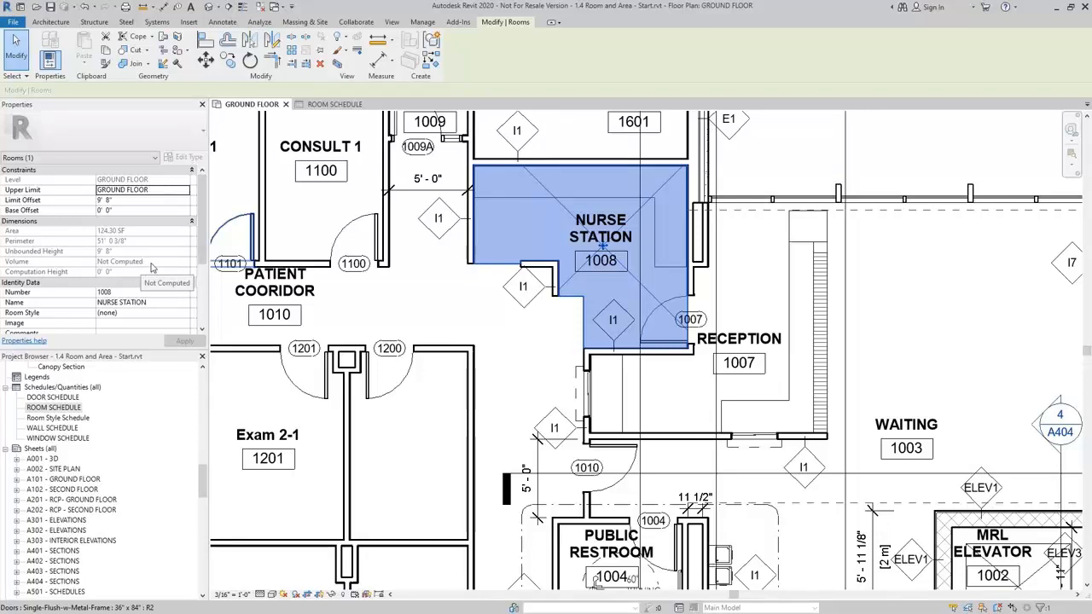
Step: Enable area and volume computations with room areas computed at wall finish, and check the volume of room 1008 NURSE STATION
click(50, 21)
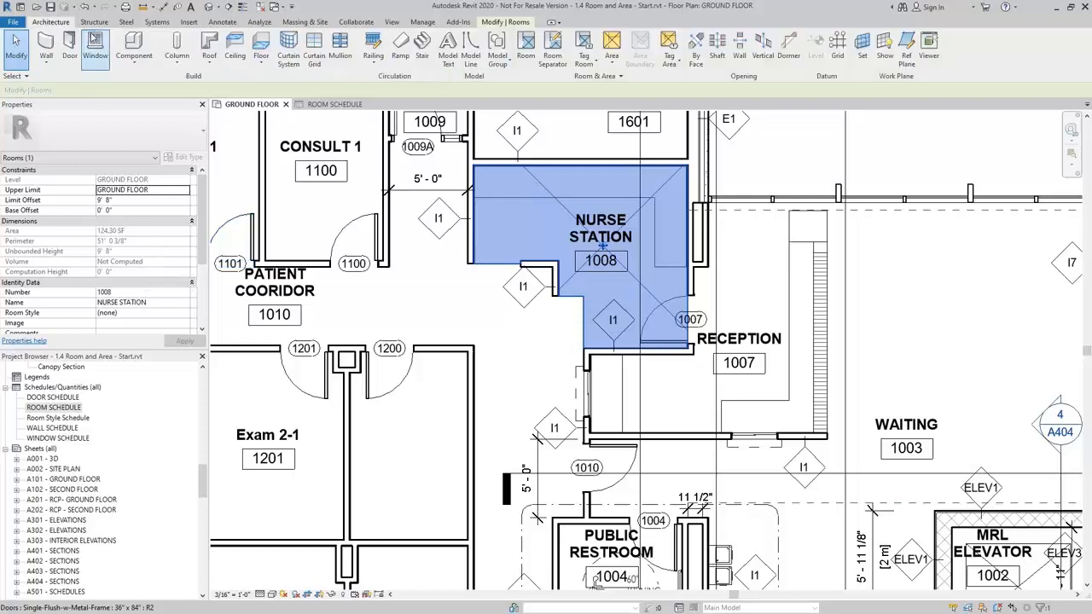
click(619, 77)
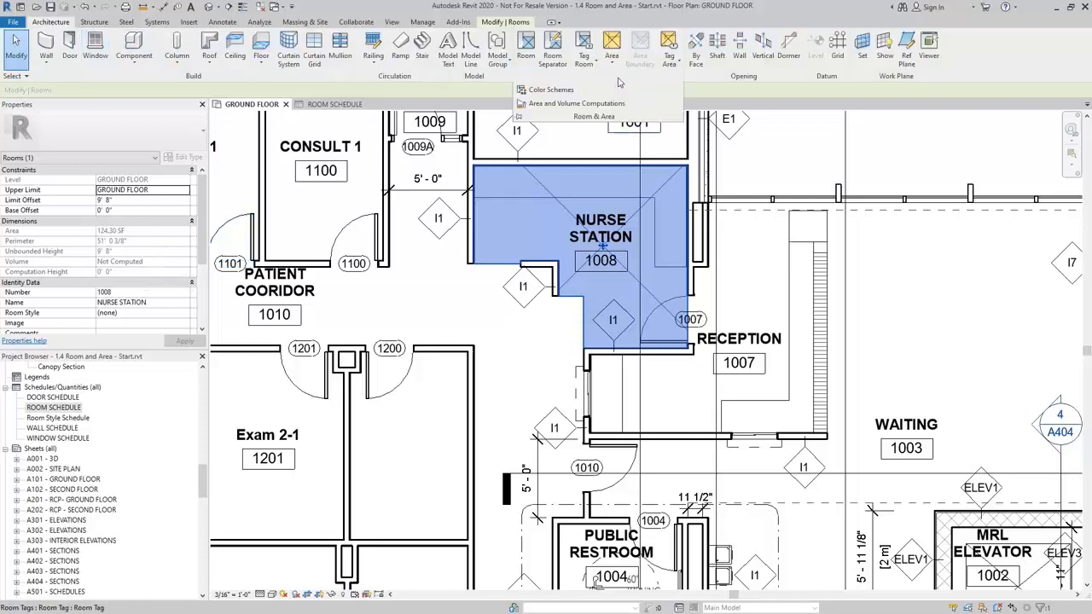
click(570, 104)
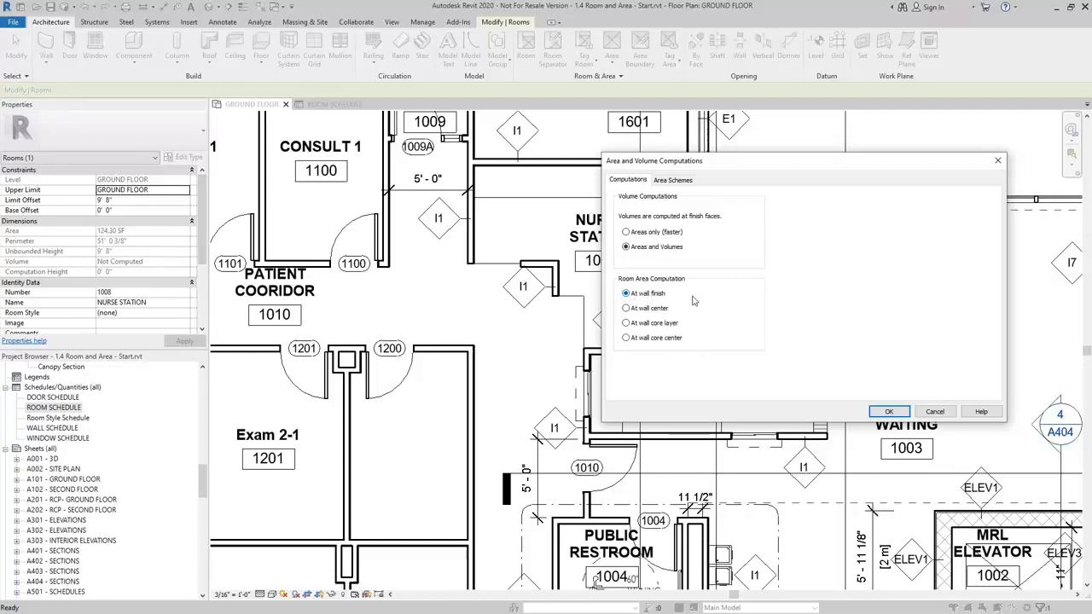
click(889, 413)
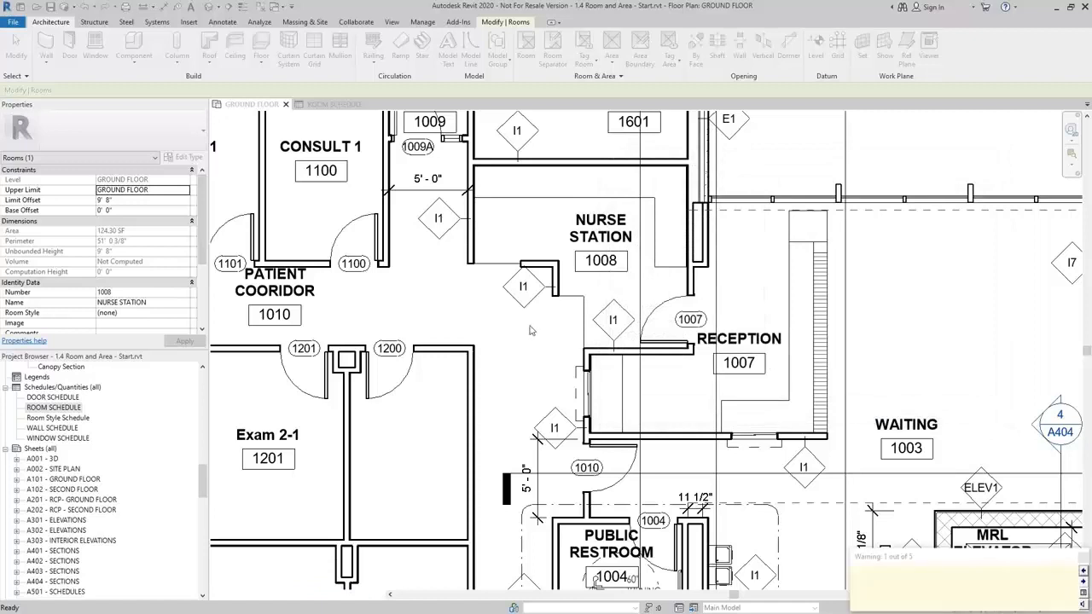
click(591, 243)
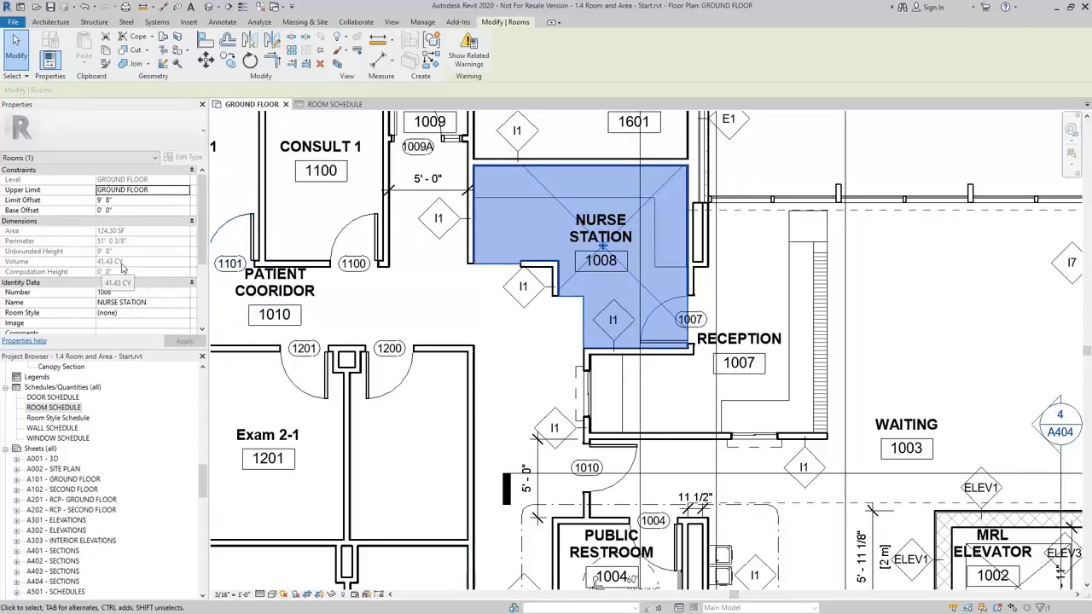
click(514, 345)
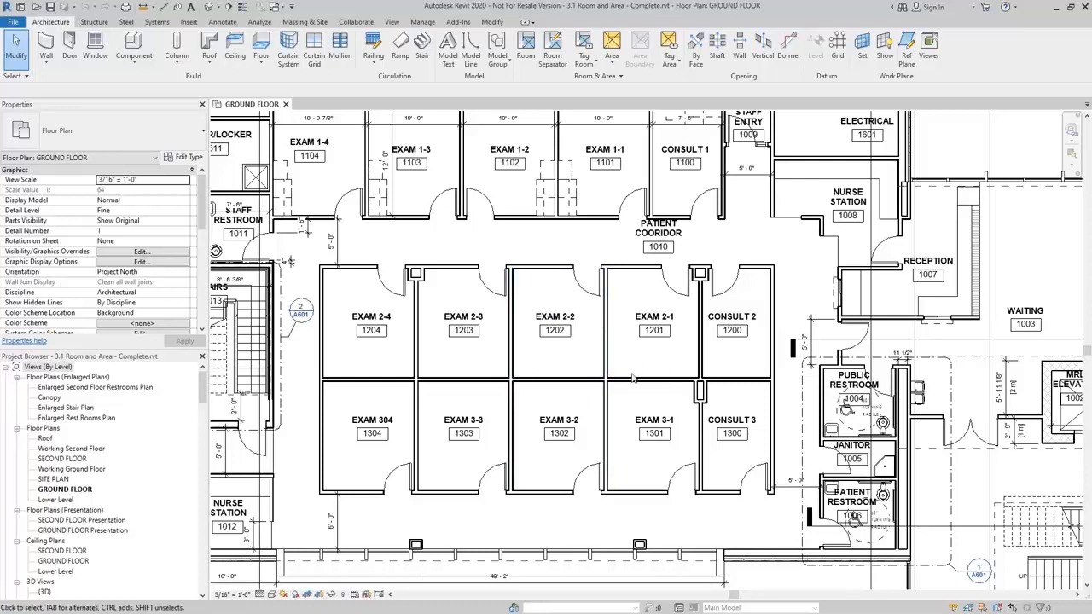
Step: Select exam rooms 1201 through 1204 together and filter the selection down to rooms only, excluding the walls
drag(659, 362, 411, 346)
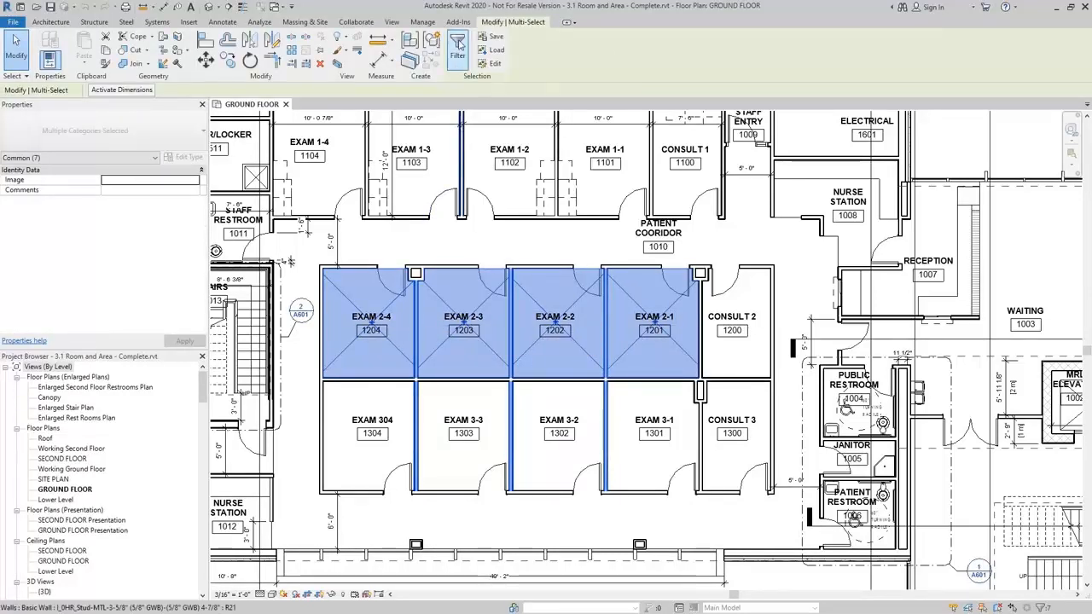
click(458, 45)
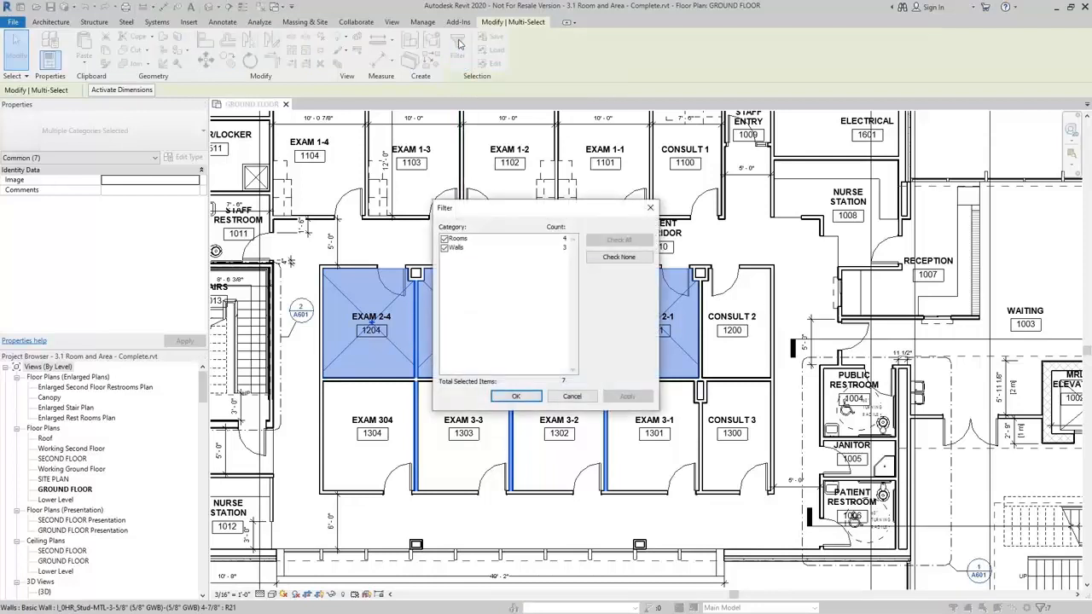
click(618, 257)
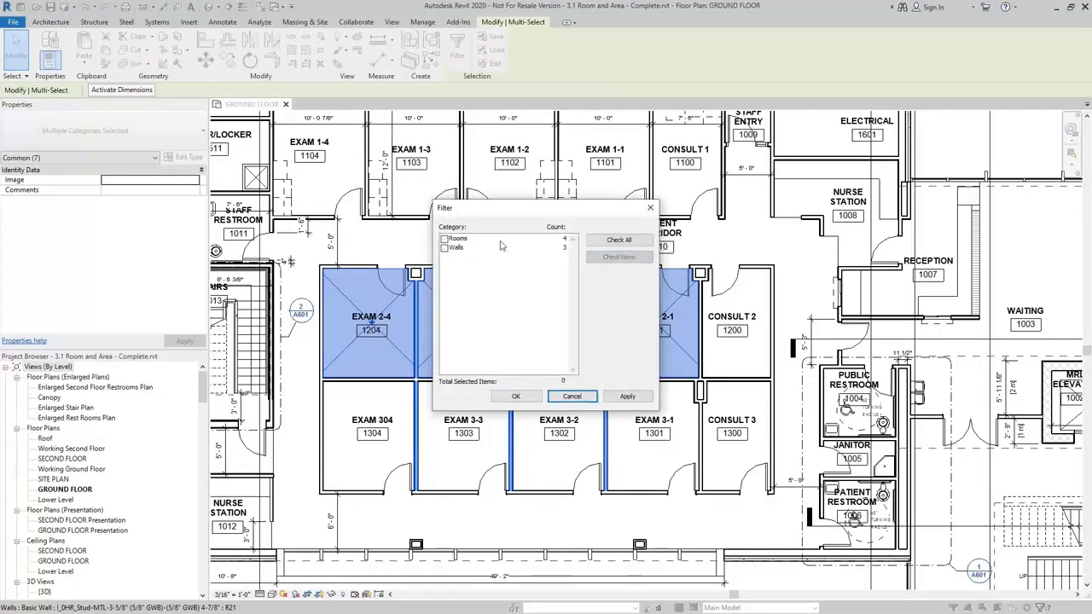
click(443, 238)
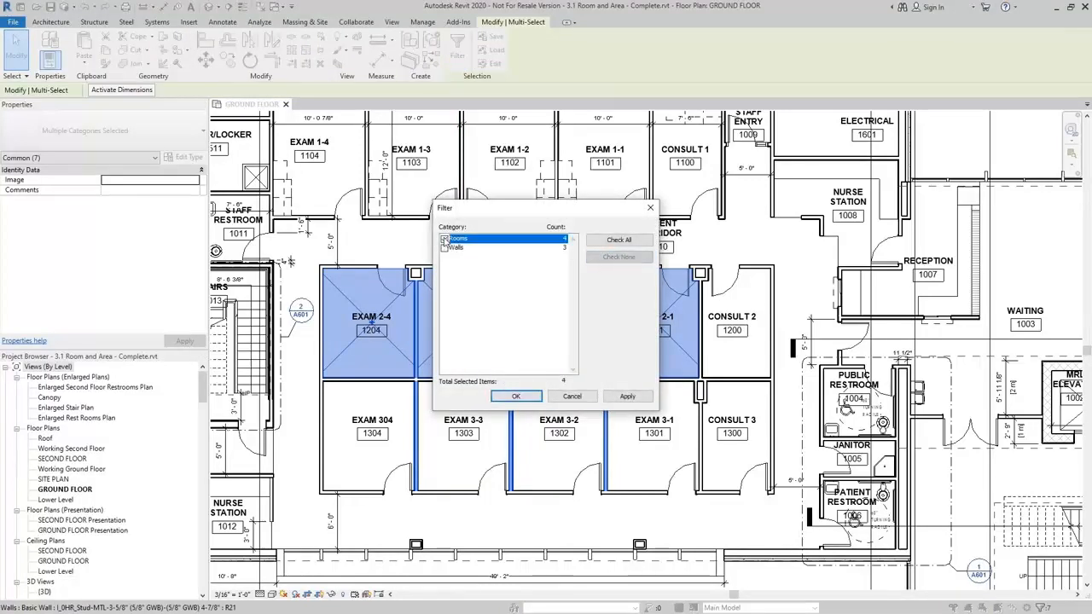
click(516, 398)
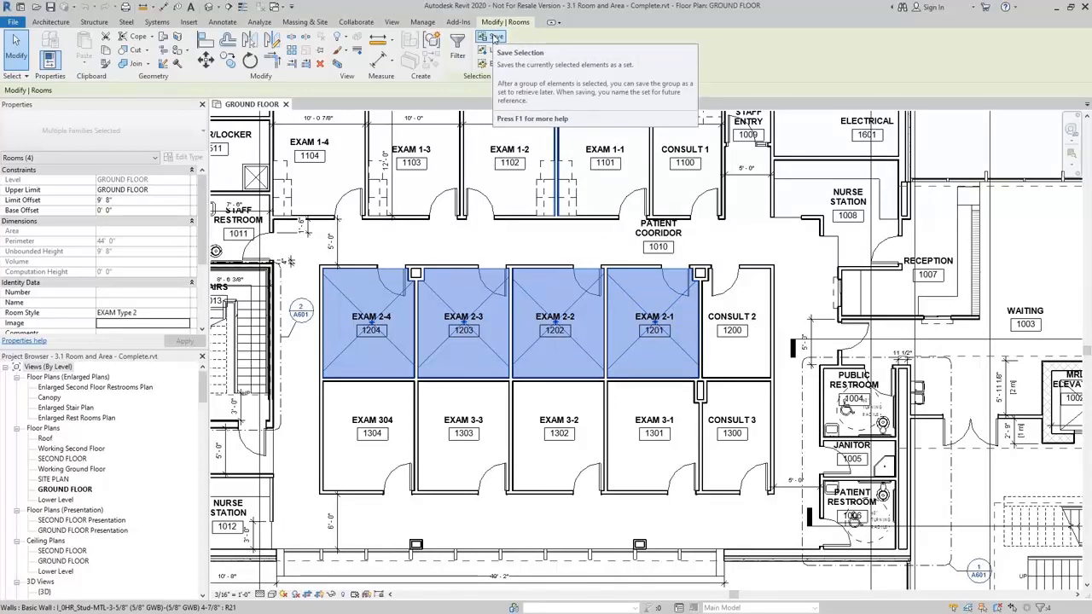
Step: Save the four selected exam rooms as a selection set named "Exam 2"
click(495, 37)
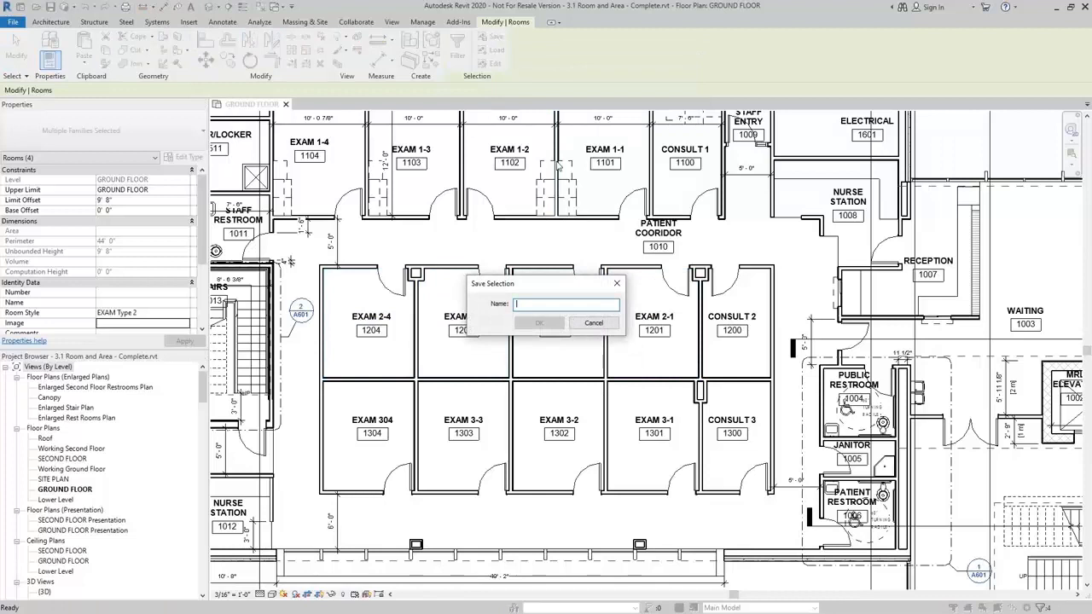
text(Exam 2)
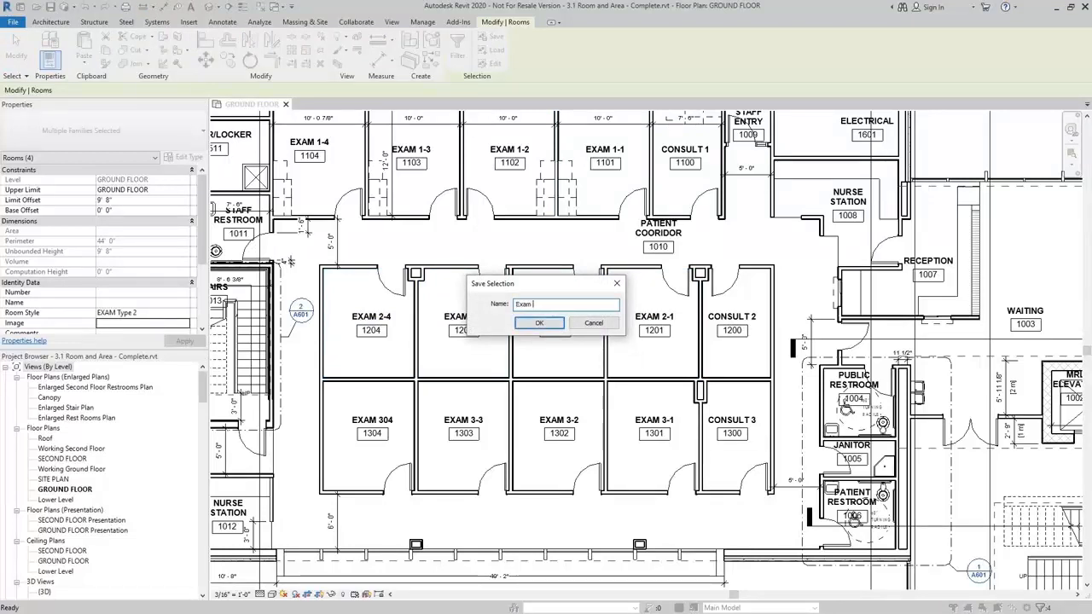
click(544, 325)
Step: Retrieve the saved "Exam 2" selection set to select its four exam rooms in the plan
click(421, 22)
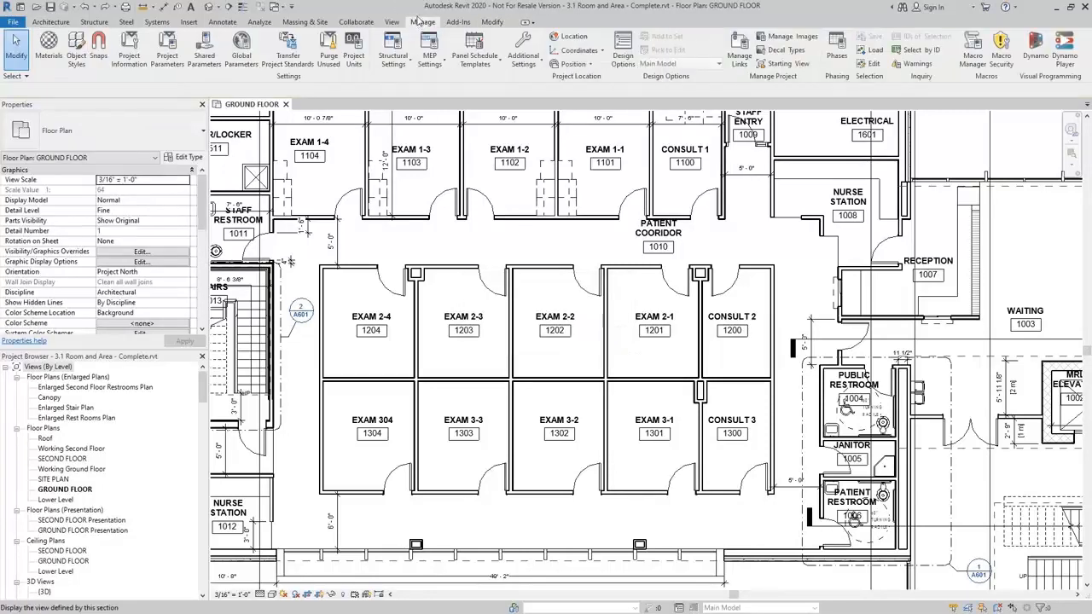
click(871, 51)
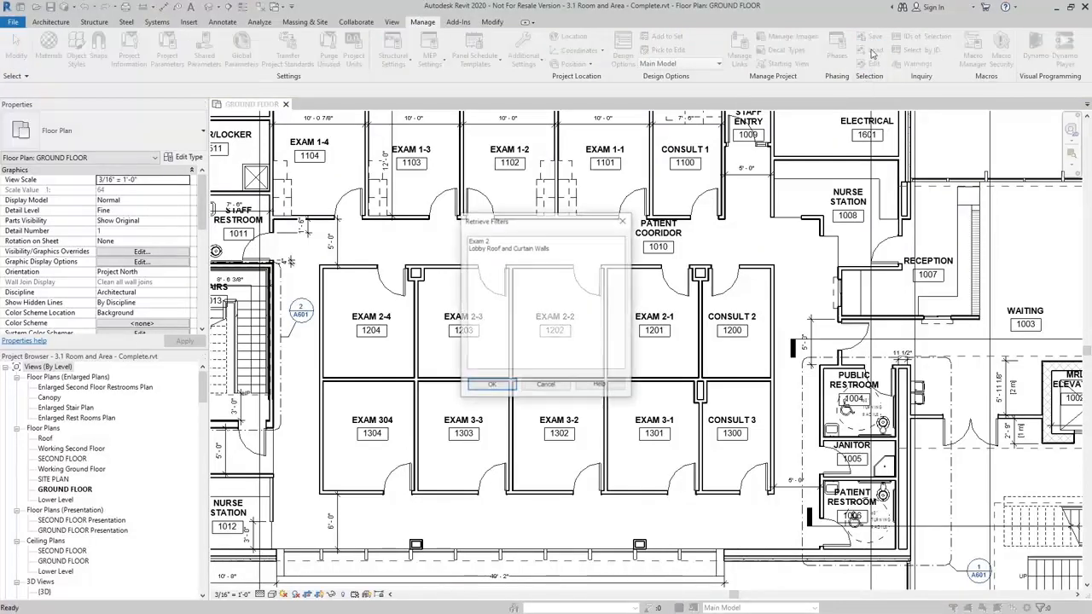
click(488, 242)
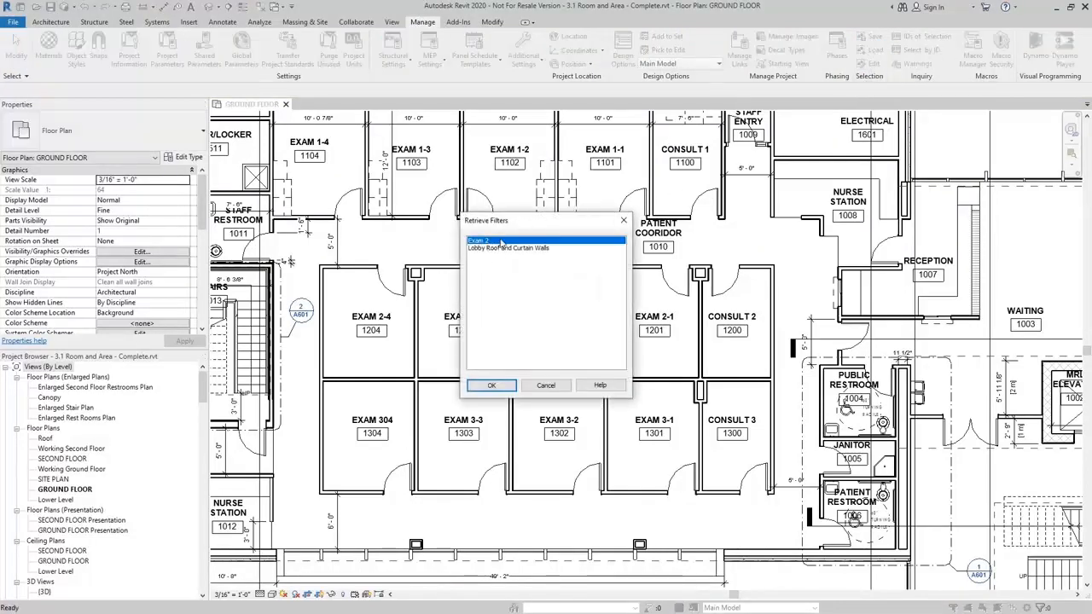
click(492, 386)
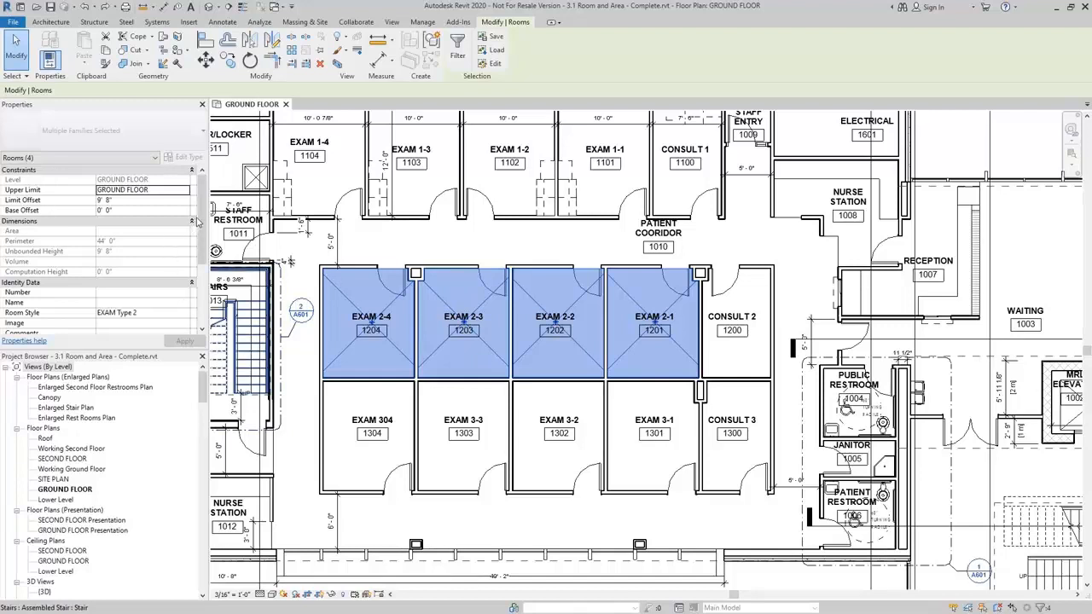
Step: Examine the shared Room Style and Department properties of the four selected exam rooms, then clear the selection
click(185, 313)
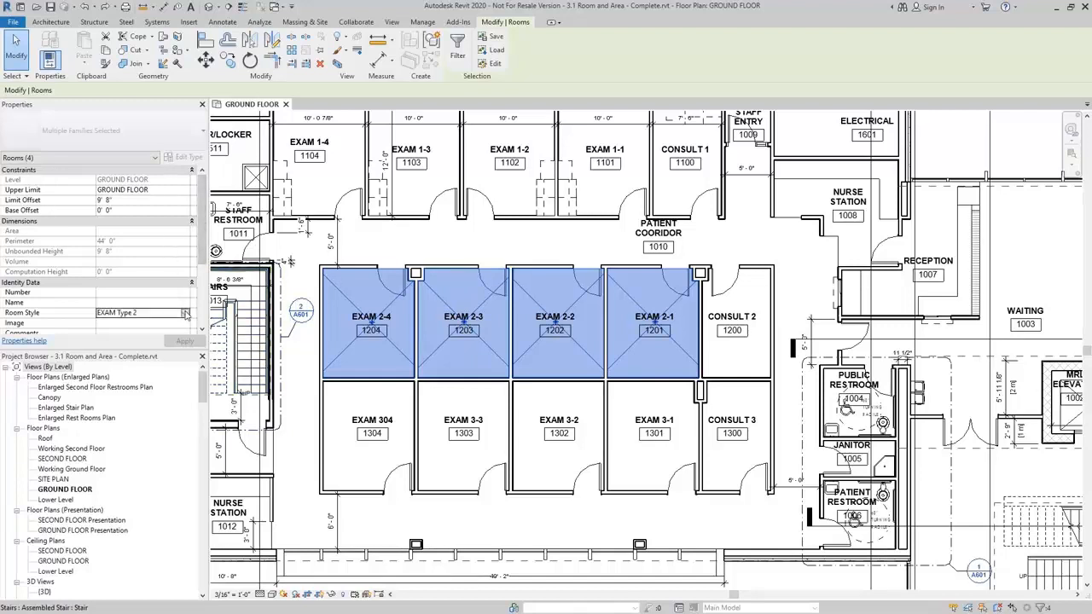
click(185, 313)
click(186, 314)
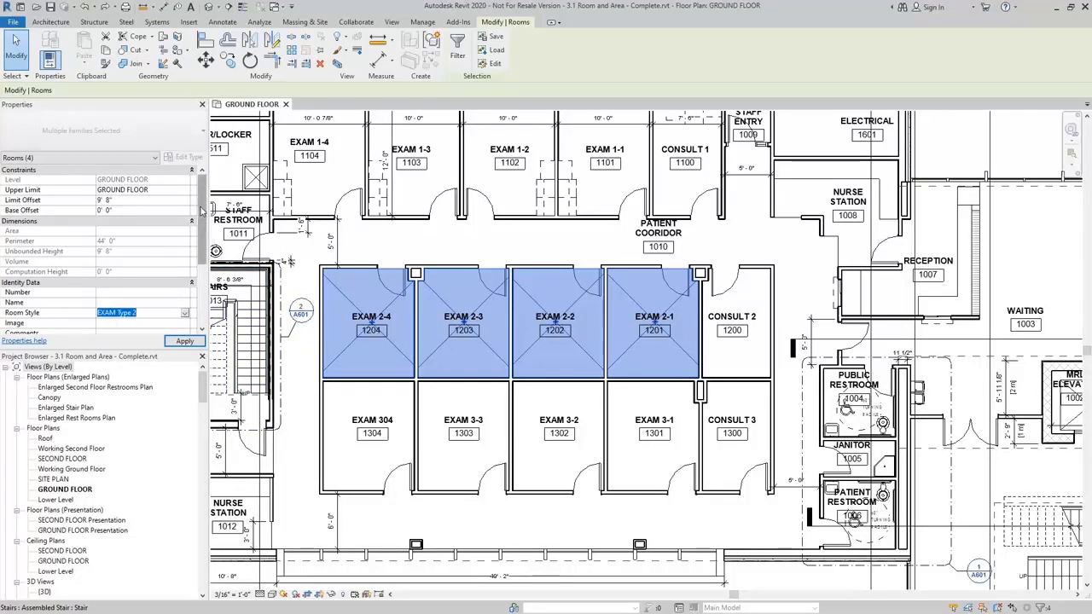
drag(200, 211, 202, 255)
click(132, 261)
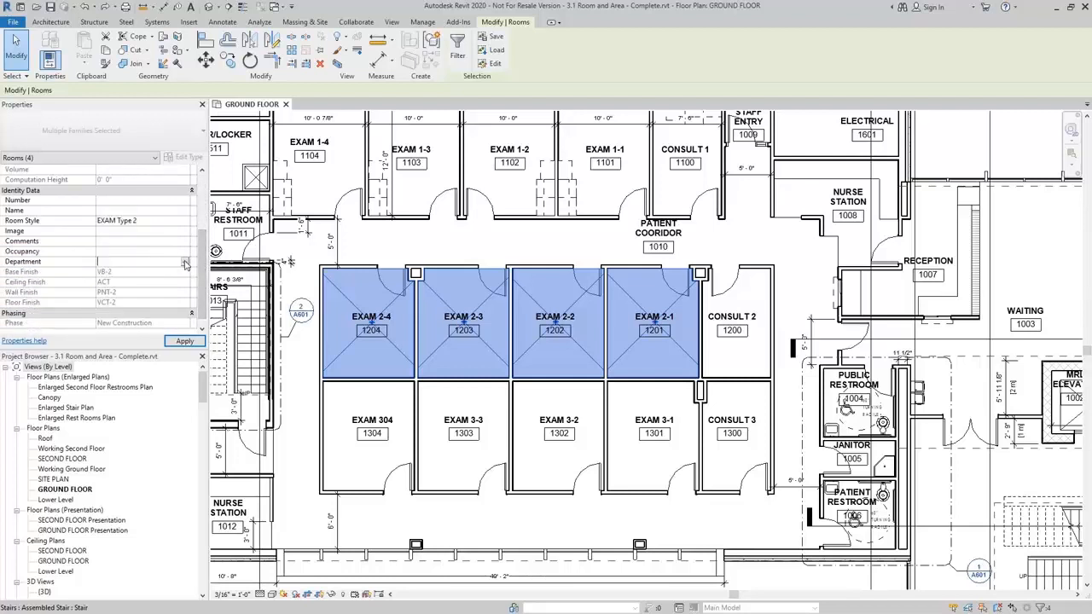
click(464, 249)
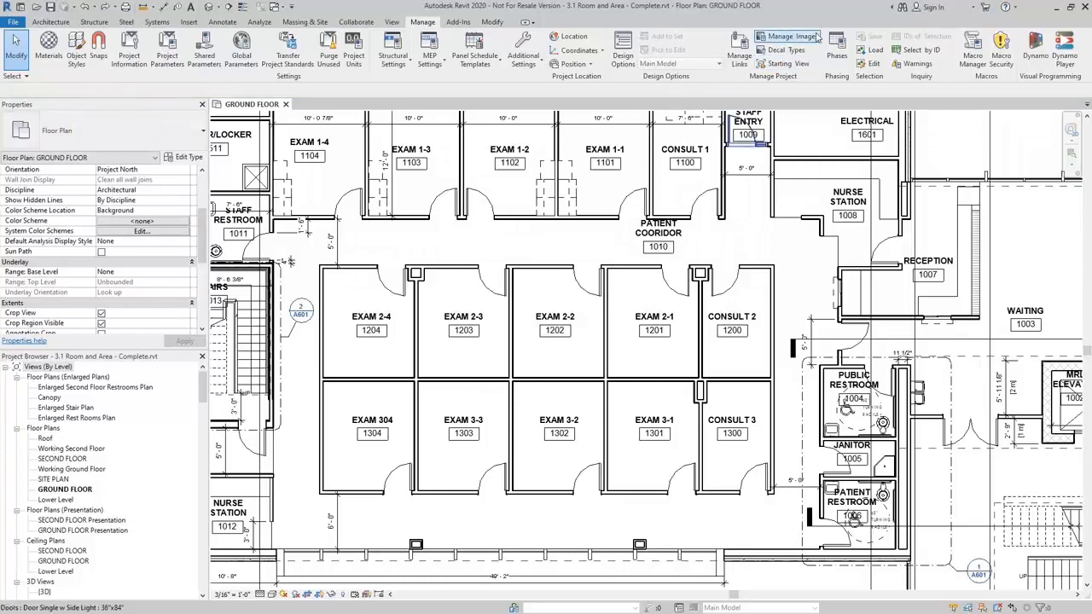
Step: Load the "Exam 2" selection set again to reselect the four rooms
click(870, 50)
click(487, 242)
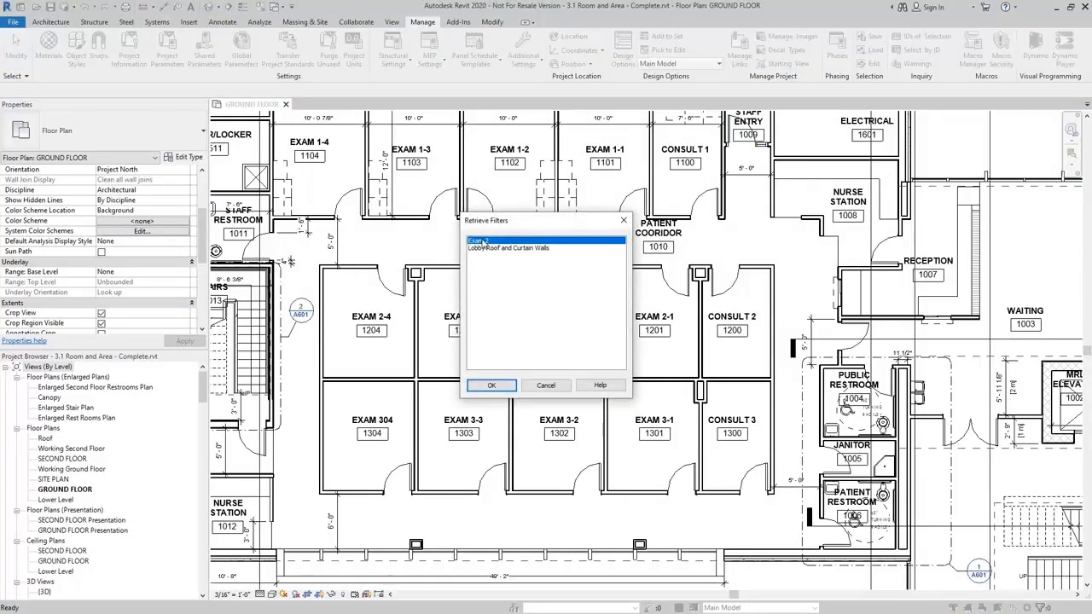
click(490, 386)
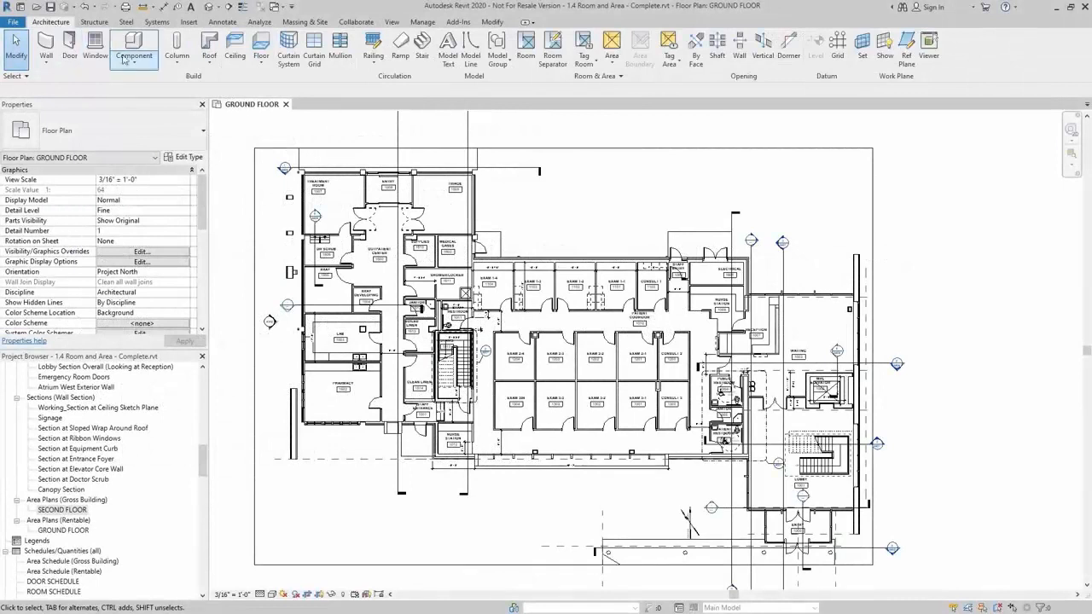
Step: Create a Gross Building area plan for the GROUND FLOOR level, with area boundaries generated along the exterior walls
click(611, 62)
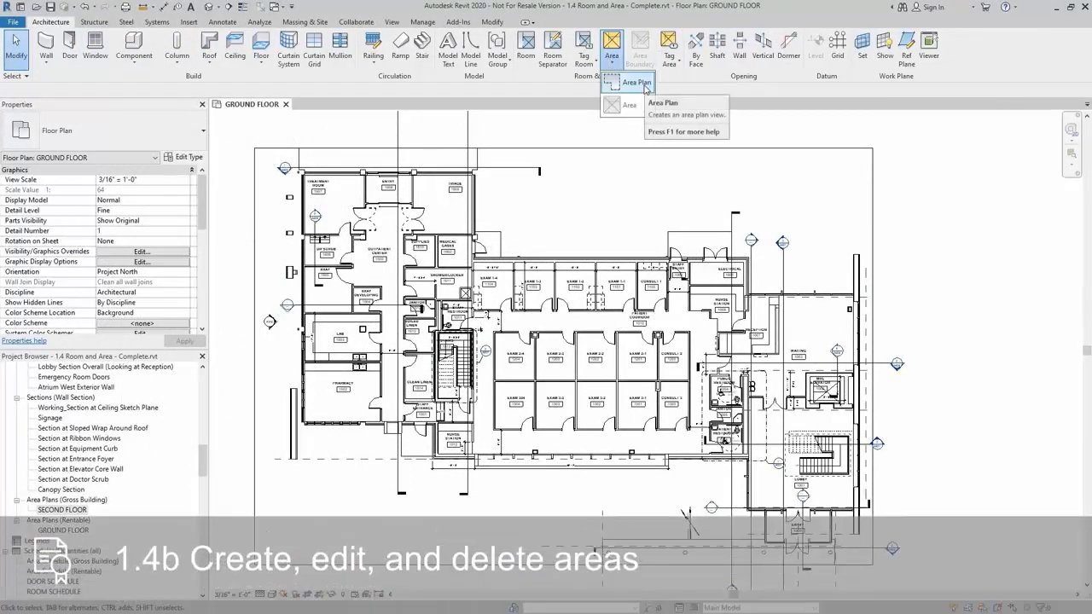
click(635, 82)
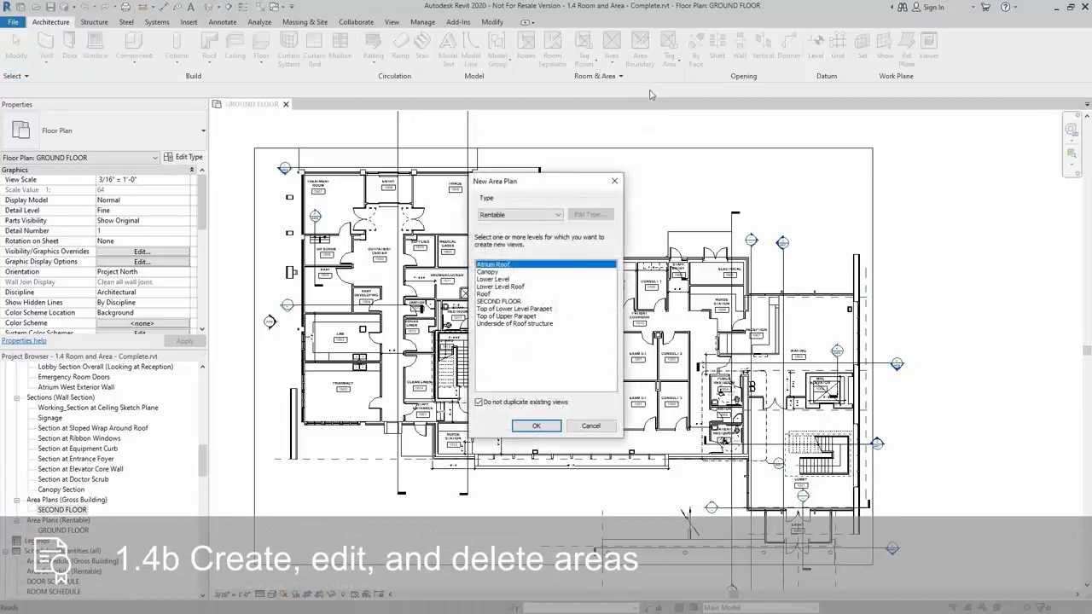
click(538, 217)
click(517, 225)
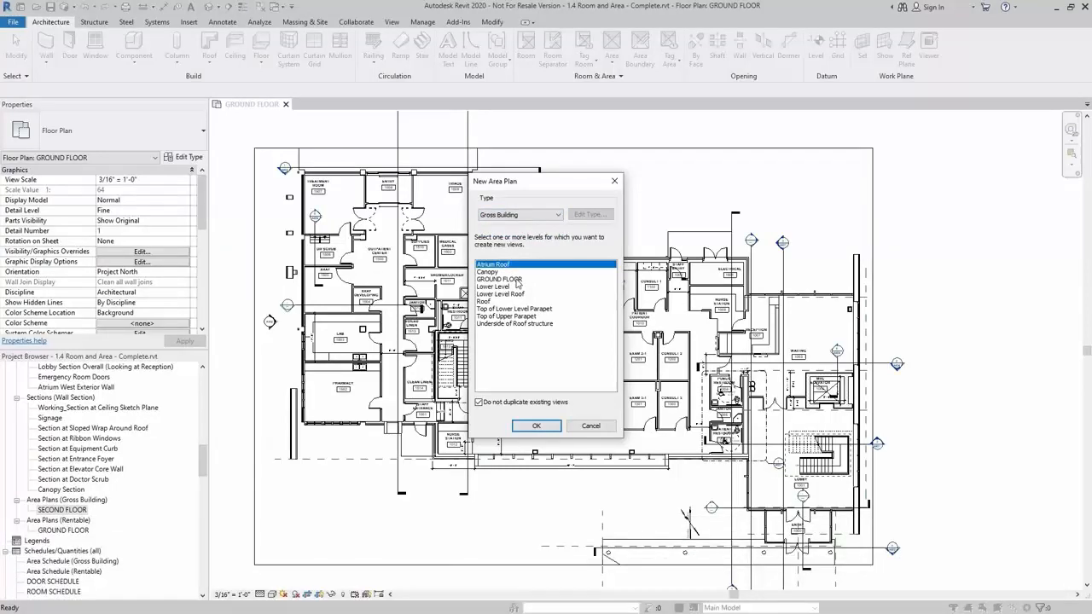
click(512, 279)
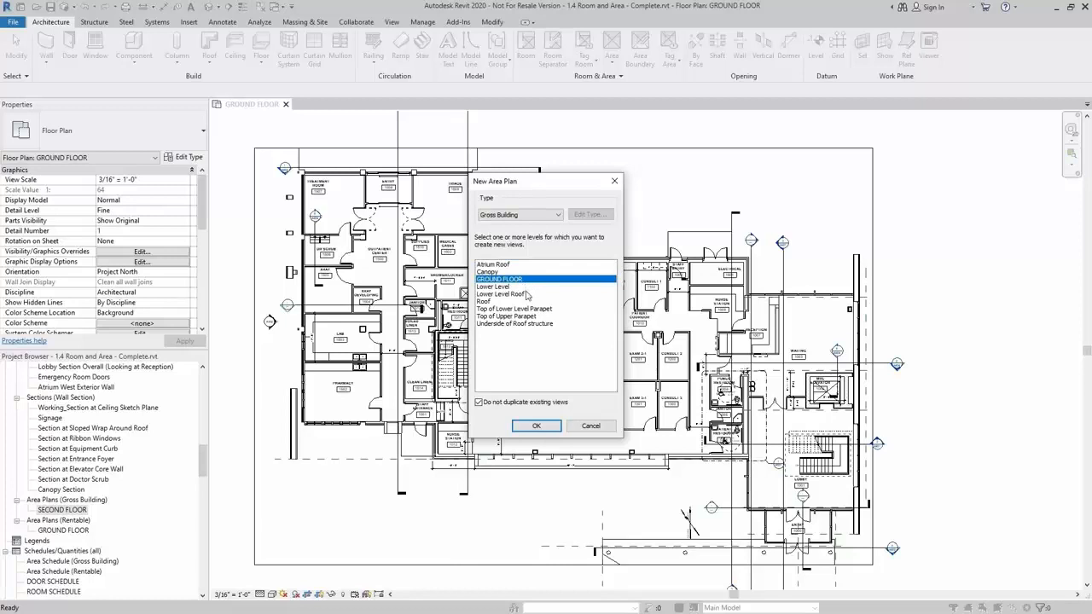
click(536, 425)
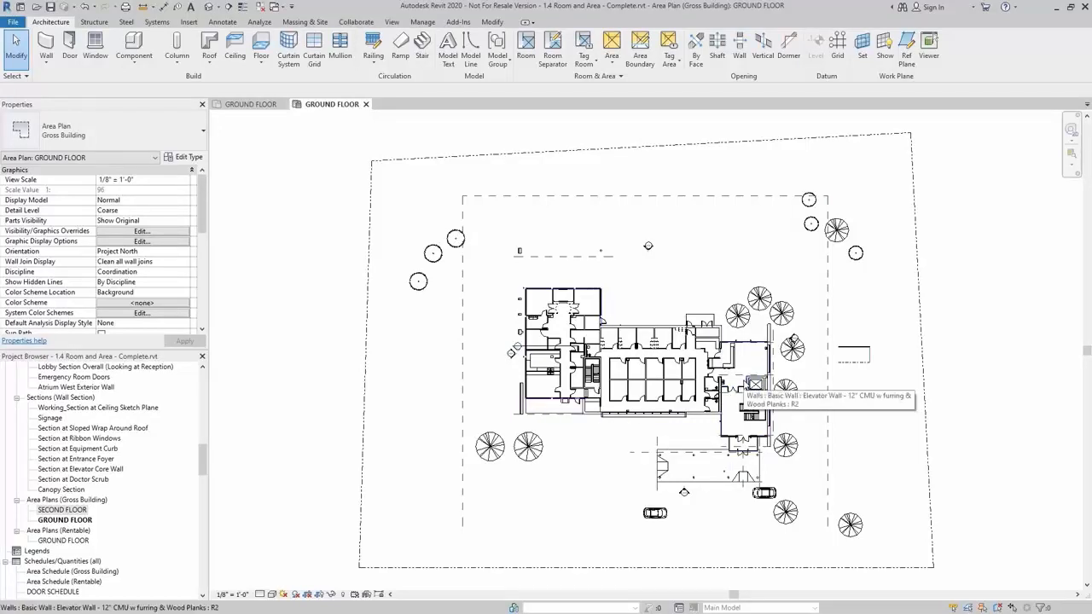
Step: Draw a rectangular area boundary about 16' by 6' 6" around the exterior slab outside the north entry doors, ending on the wall boundary
scroll(726, 375, up, 2)
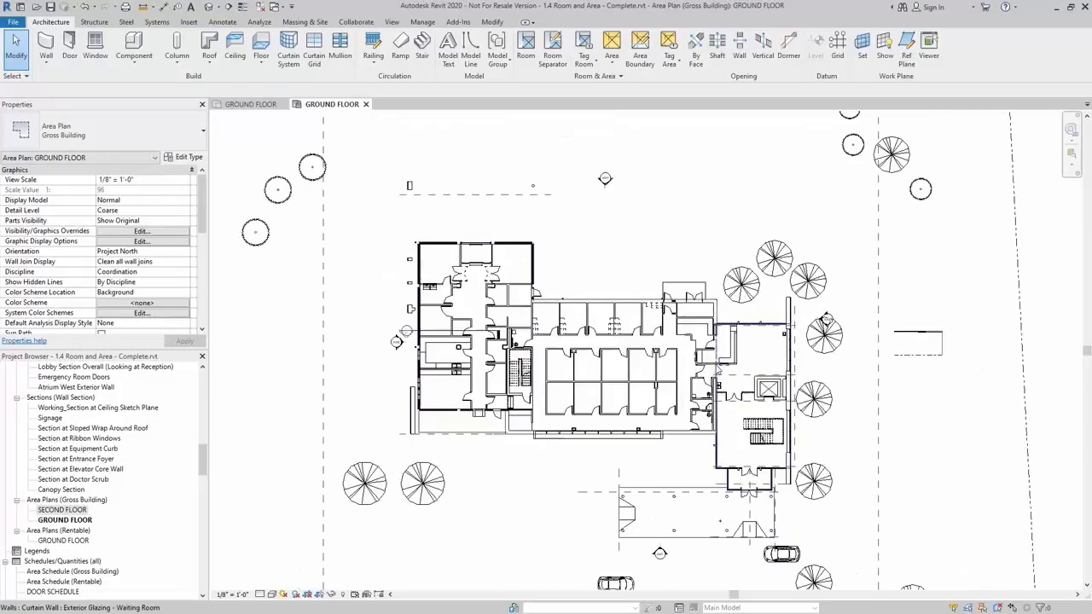
scroll(695, 273, up, 3)
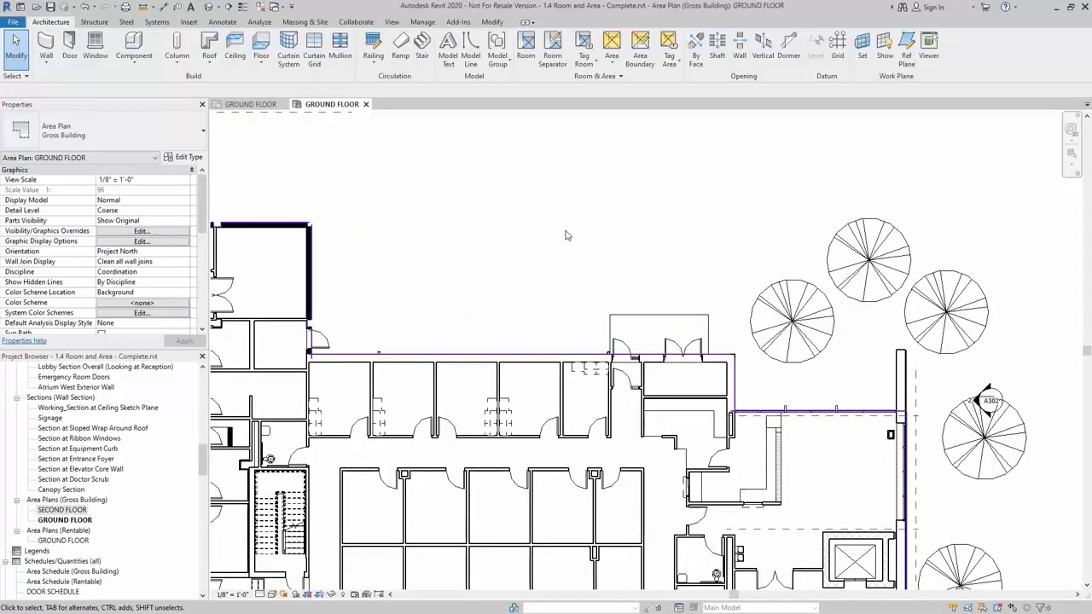
click(642, 51)
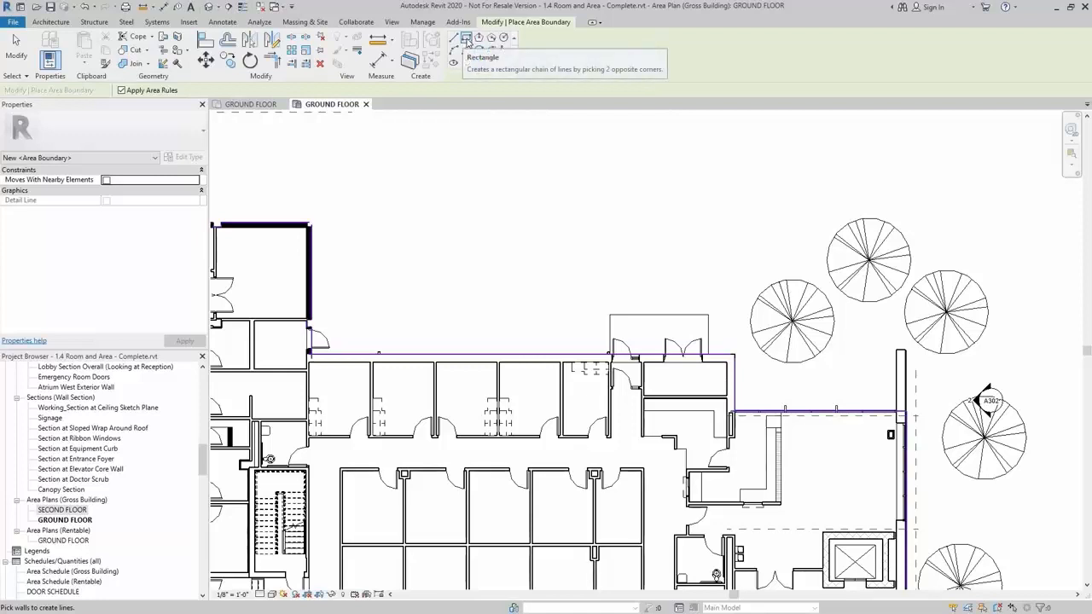
click(468, 40)
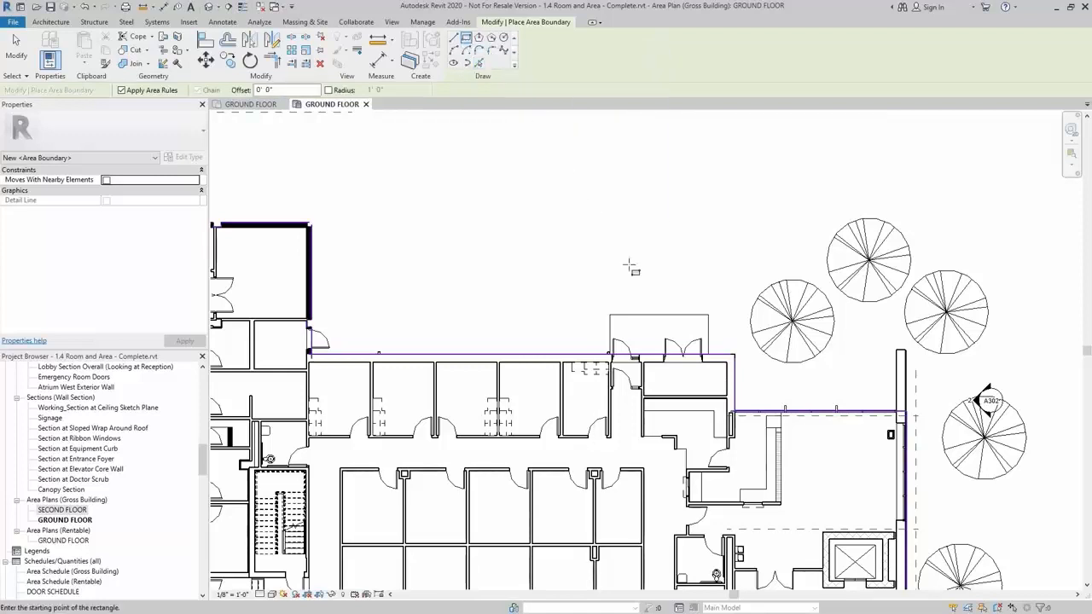
scroll(674, 324, up, 3)
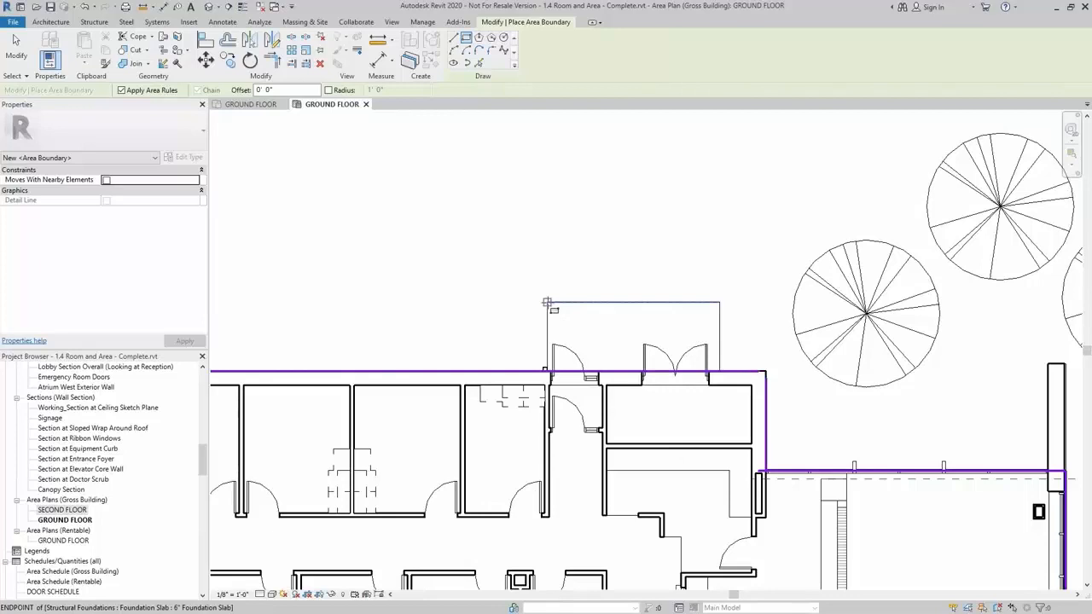
click(546, 303)
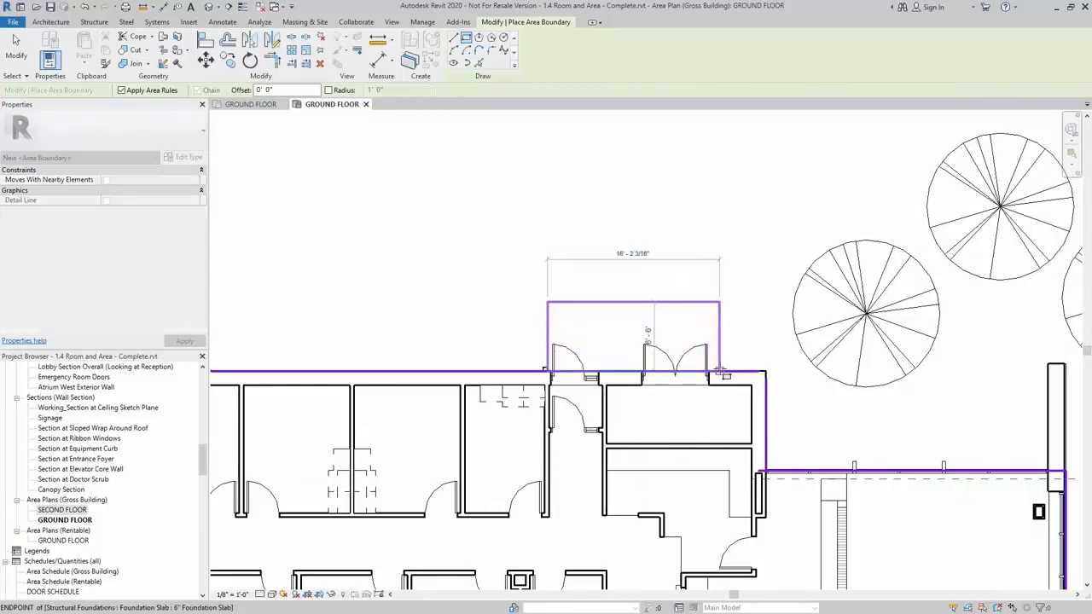
click(719, 372)
key(Escape)
key(Escape)
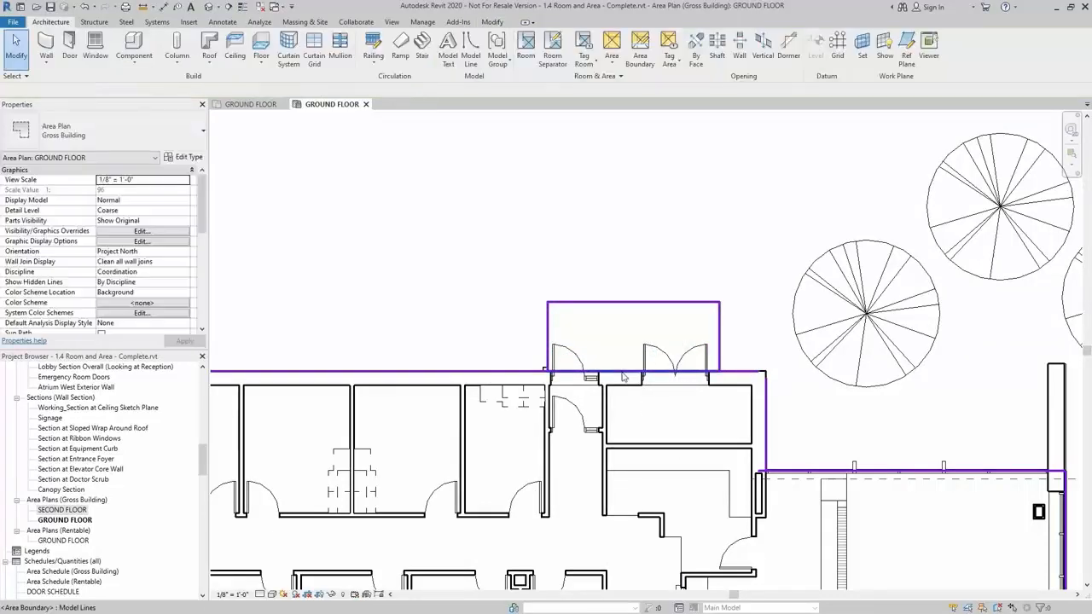
Step: Place a tagged area inside the rectangular boundary outside the north entry doors
click(623, 373)
click(622, 243)
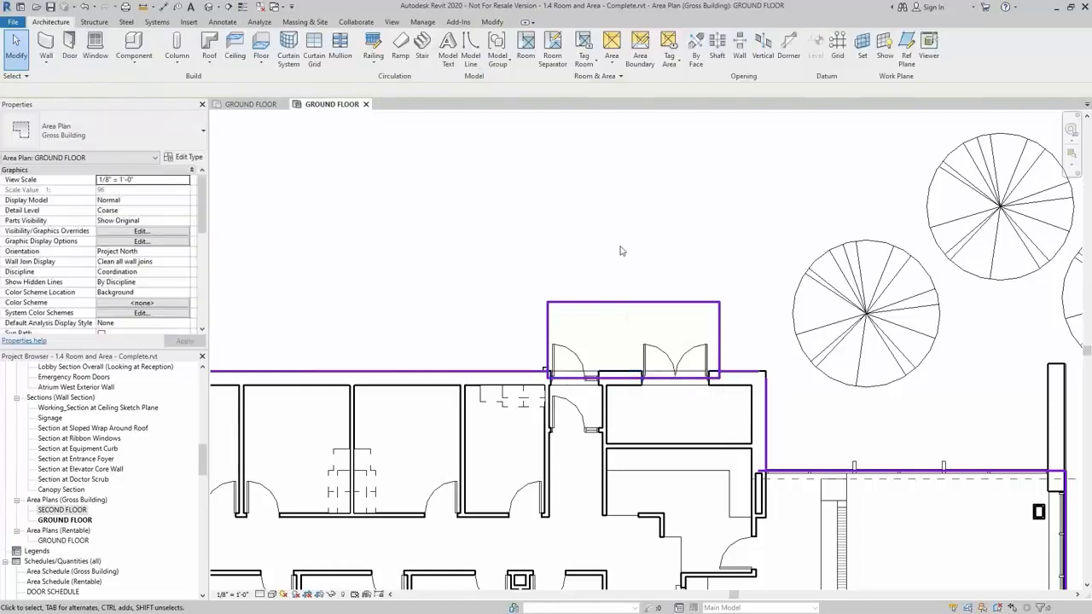
scroll(612, 209, up, 2)
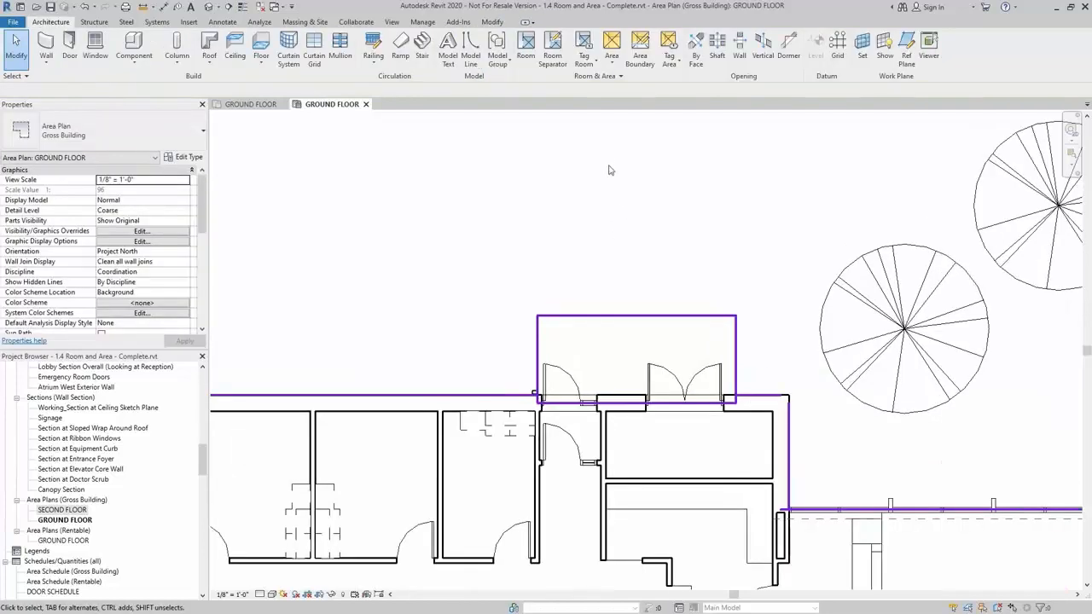
click(611, 60)
click(629, 105)
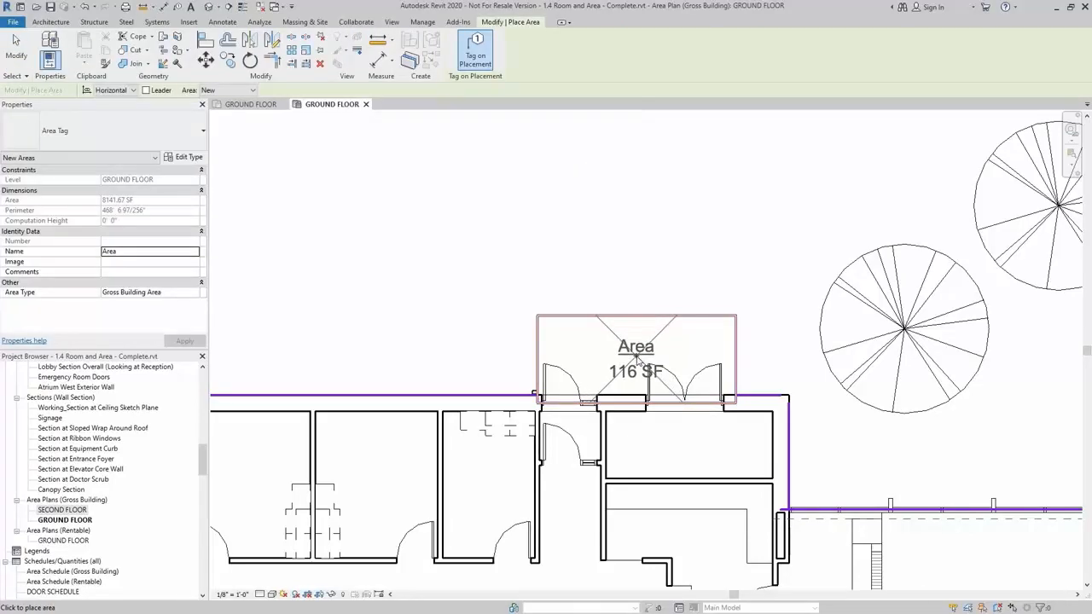
click(636, 358)
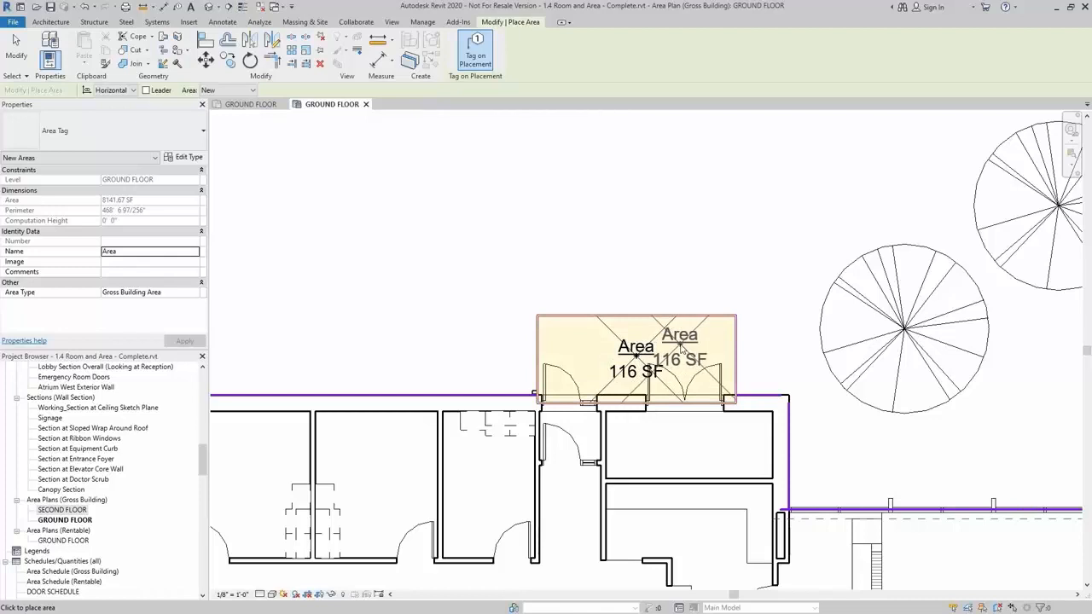
key(Escape)
click(650, 357)
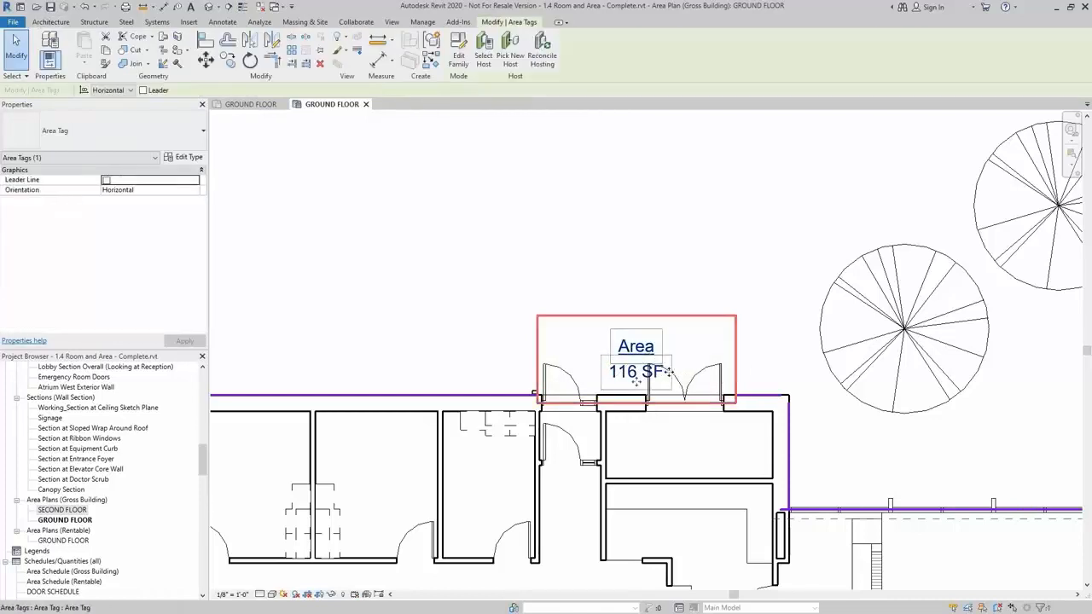
middle_drag(650, 356, 698, 341)
key(Escape)
scroll(727, 342, down, 2)
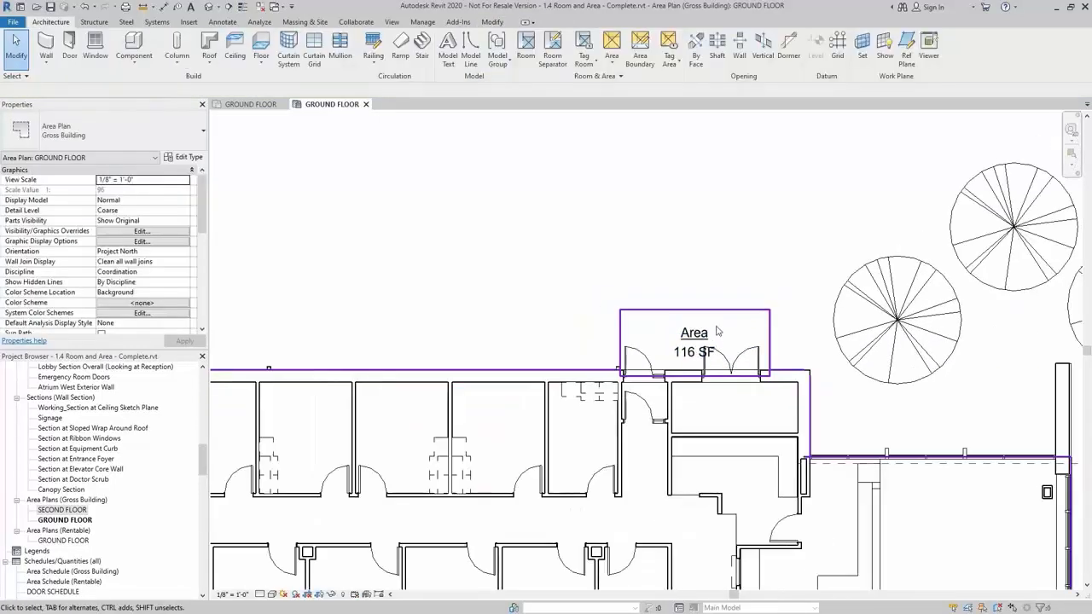
Step: Set the area type of the north entry slab area to Exterior Area and apply it
click(716, 329)
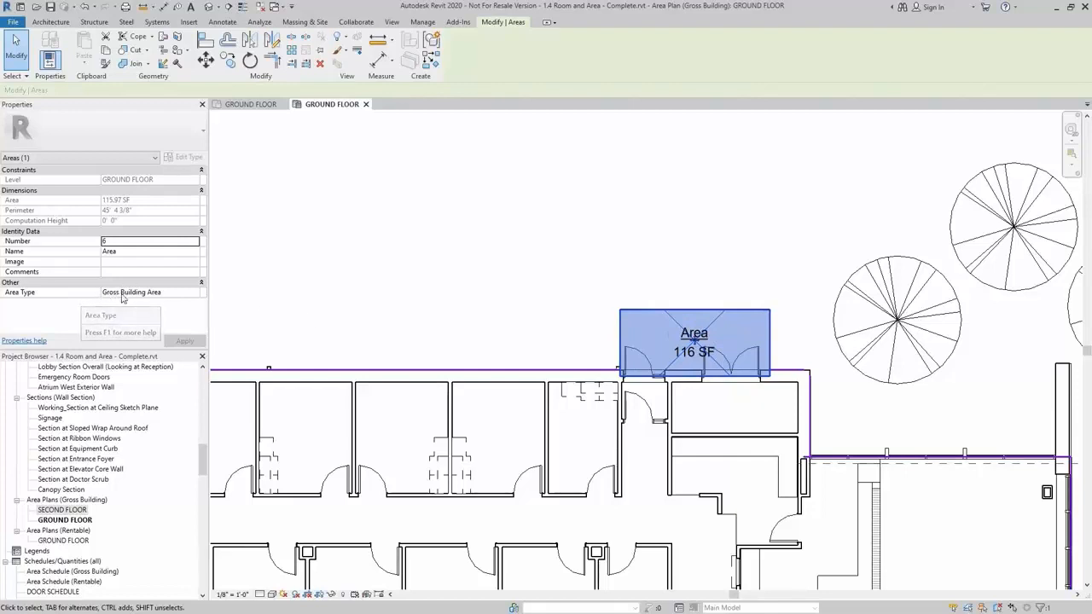
click(195, 295)
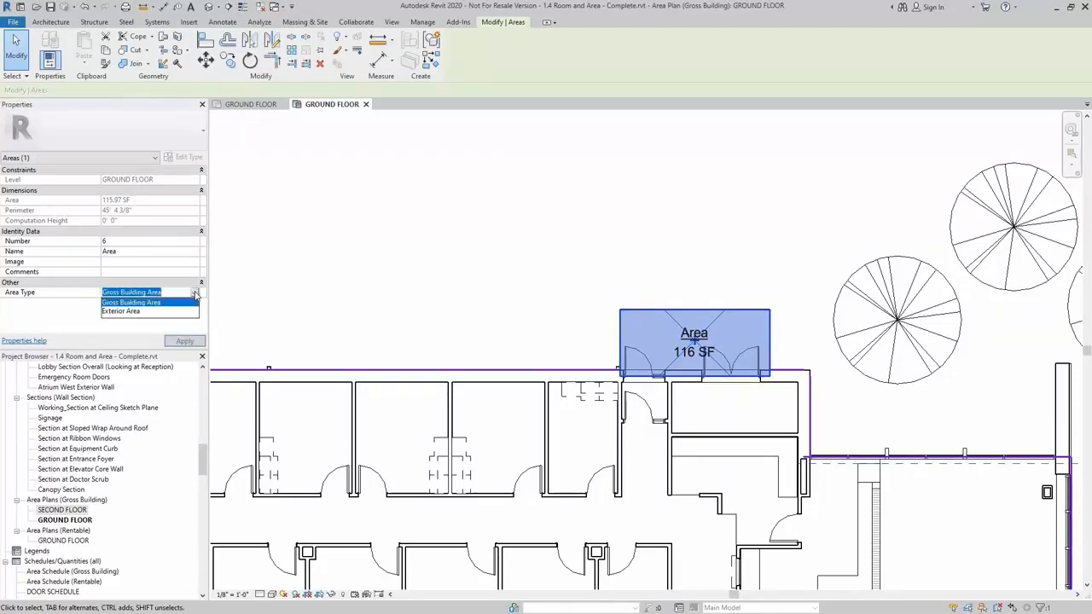
click(124, 311)
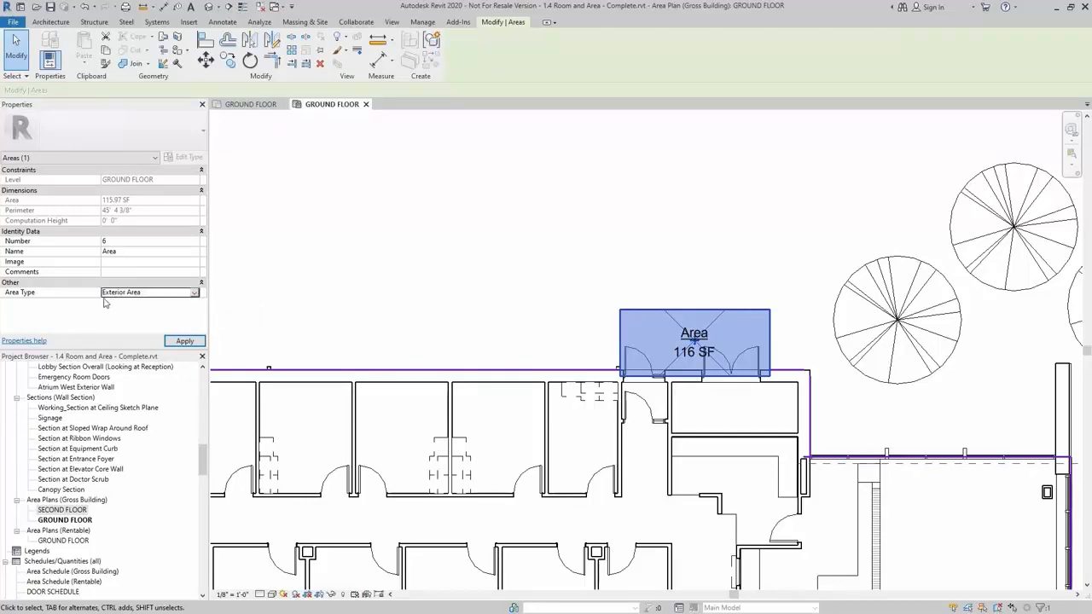
click(184, 341)
click(469, 276)
Step: Place a tagged area inside the exterior wall boundary of the main building
scroll(469, 276, down, 2)
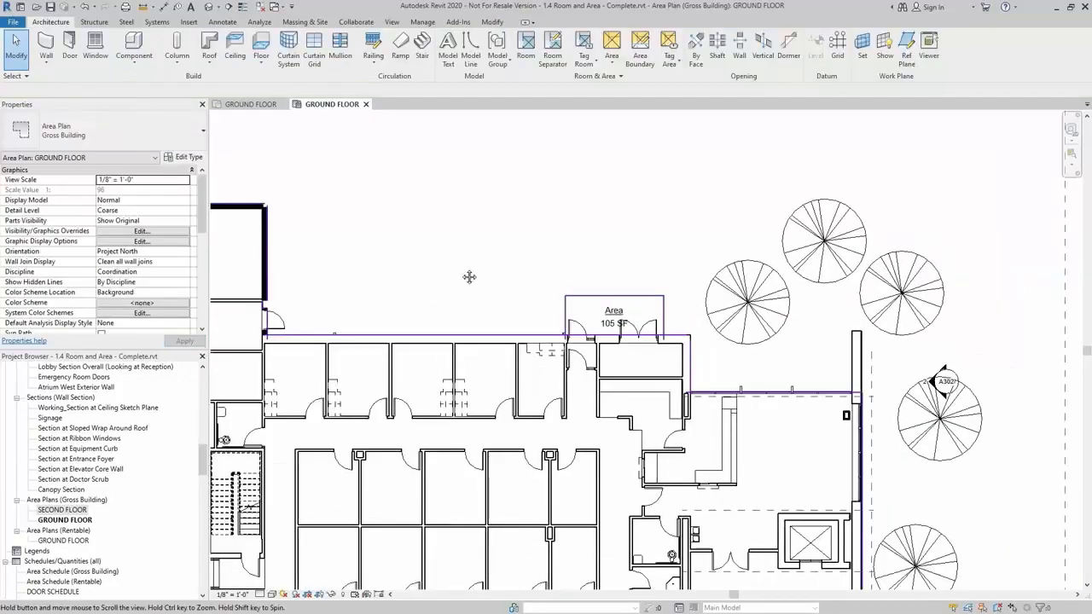
middle_drag(469, 276, 471, 175)
scroll(471, 175, down, 2)
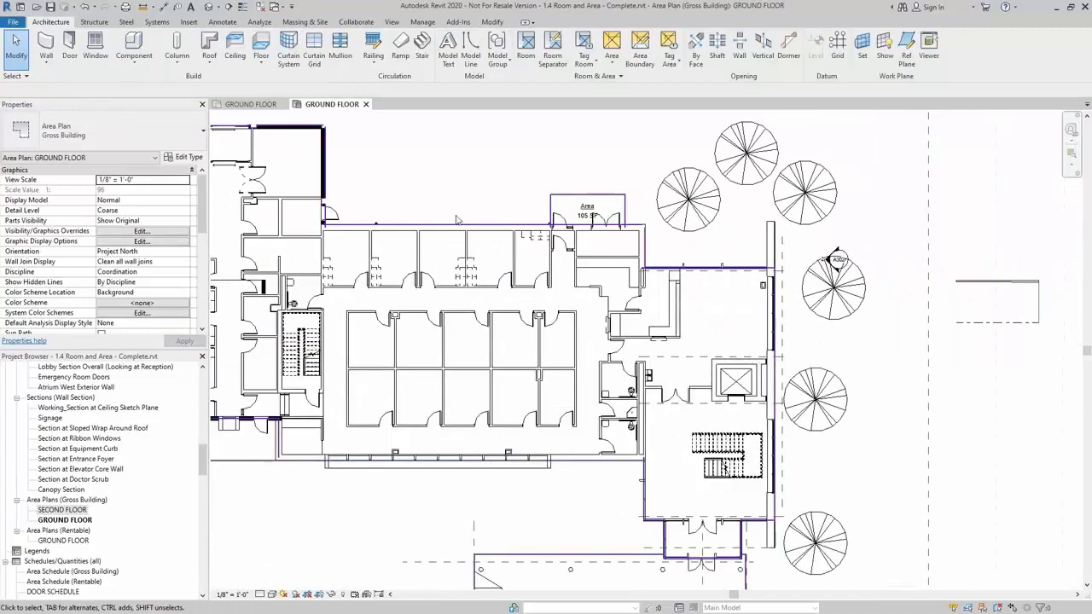
middle_drag(456, 220, 560, 265)
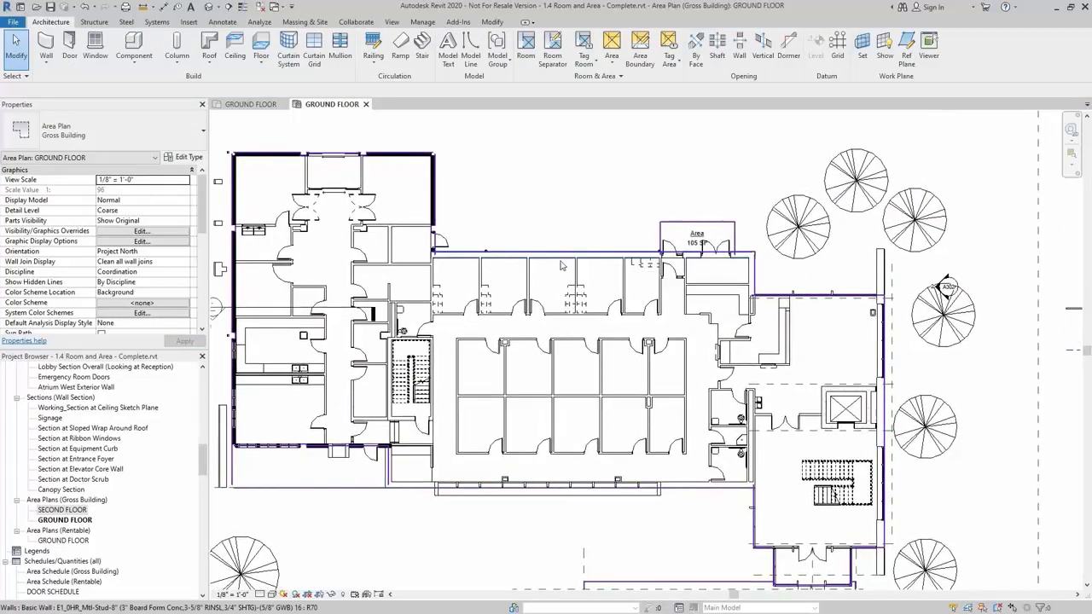
click(617, 60)
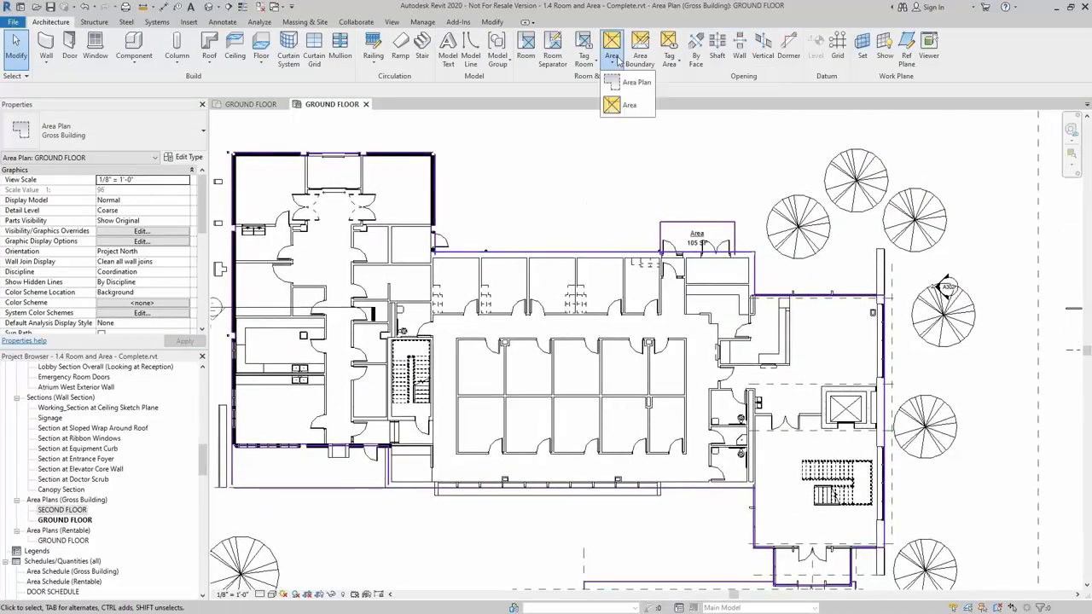
click(626, 105)
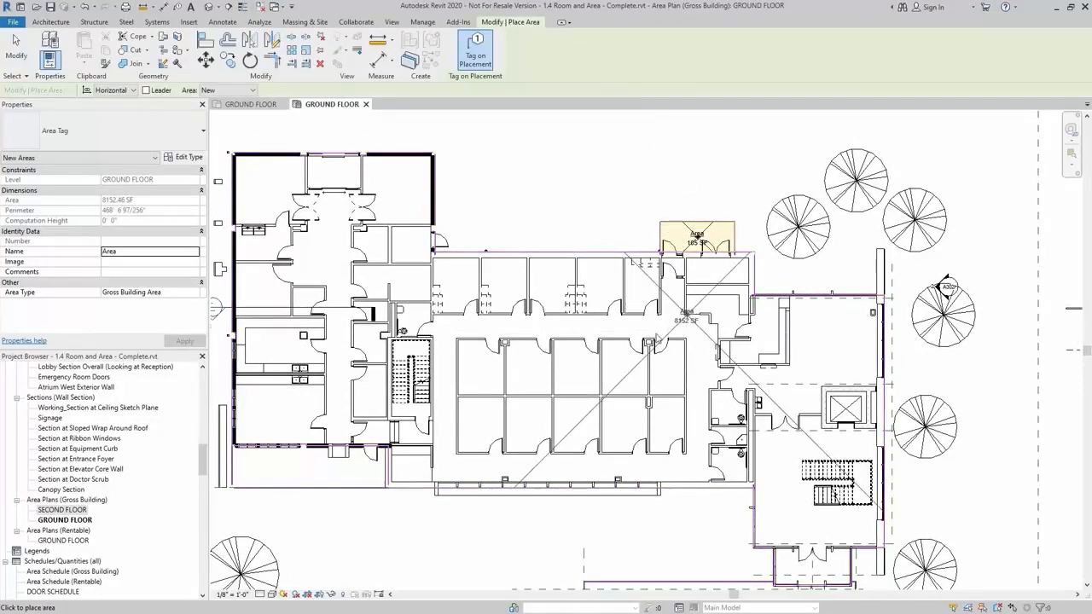
click(530, 367)
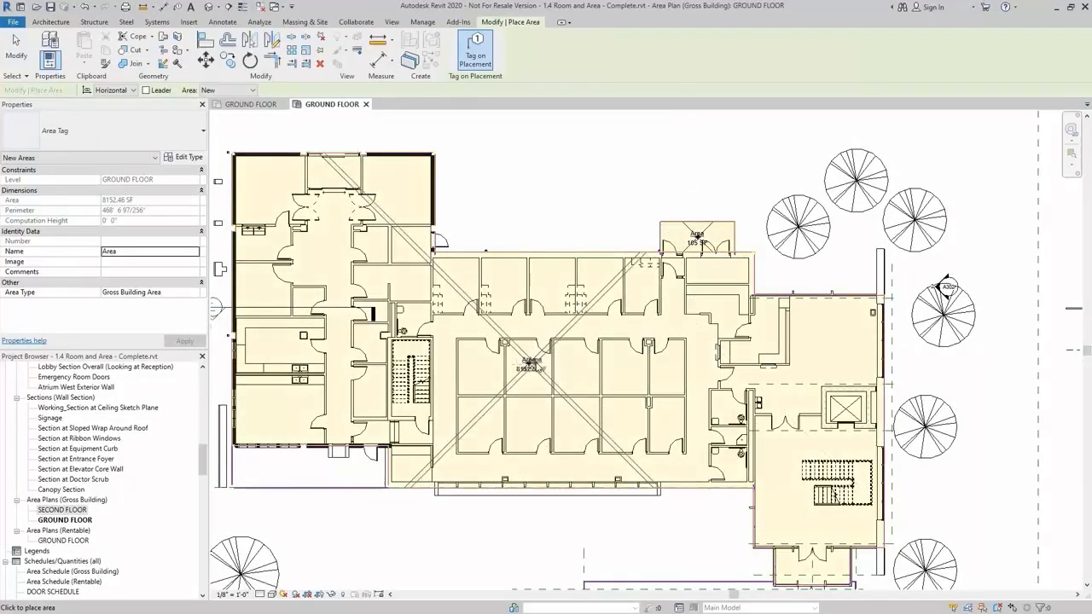
Step: Place a tagged area in the large canopy boundary outside the south entry vestibule
scroll(535, 373, up, 1)
mouse_move(537, 375)
middle_down()
mouse_move(585, 293)
mouse_move(528, 275)
middle_up()
scroll(579, 298, down, 1)
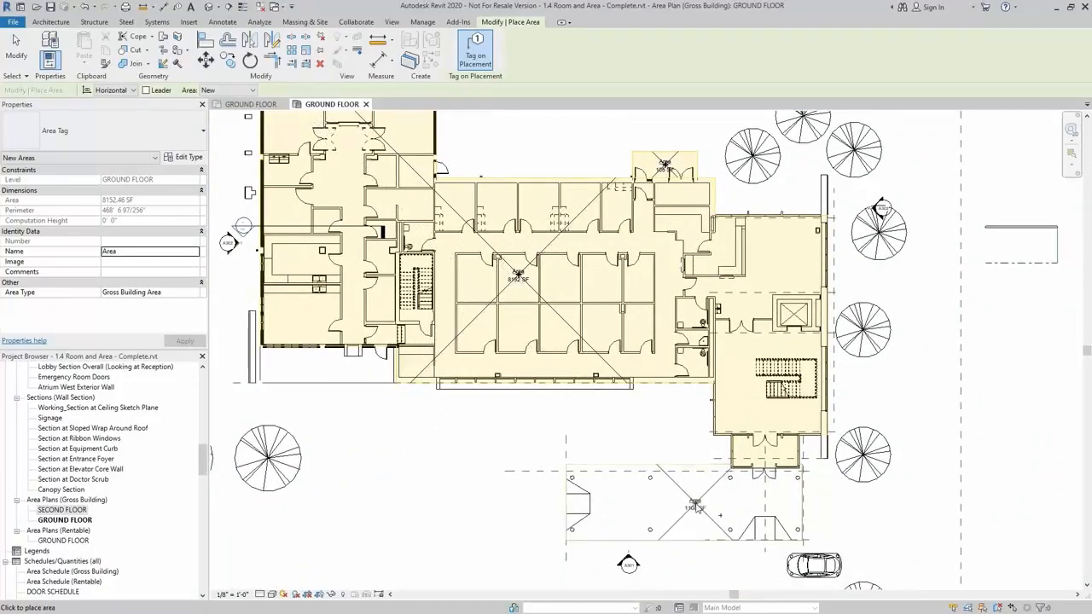
click(695, 505)
key(Escape)
key(Escape)
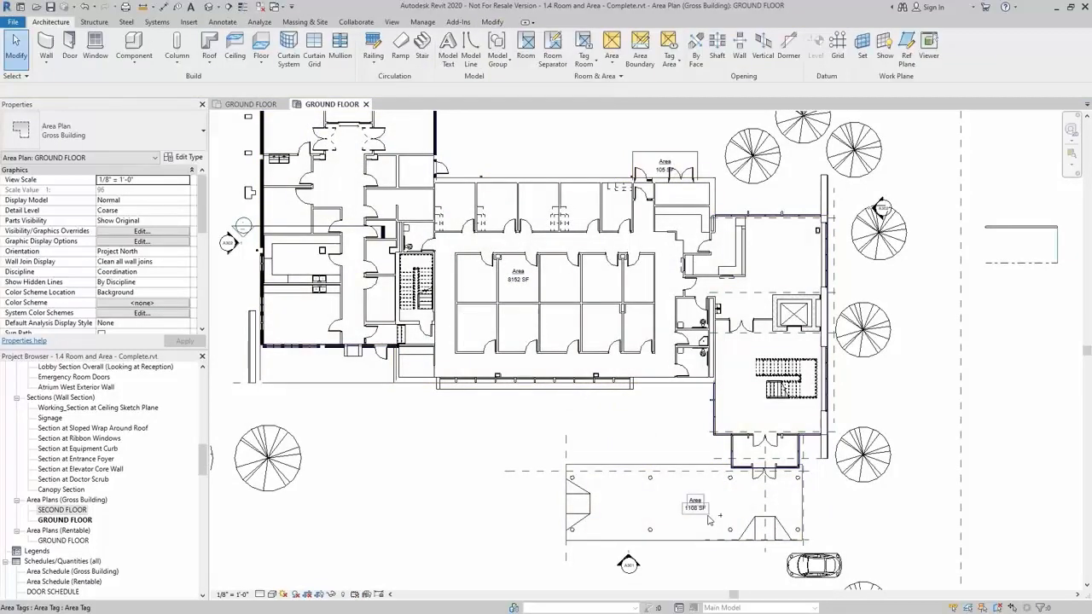
Step: Set the area type of the canopy area outside the south entry to Exterior Area
scroll(705, 512, up, 3)
click(704, 510)
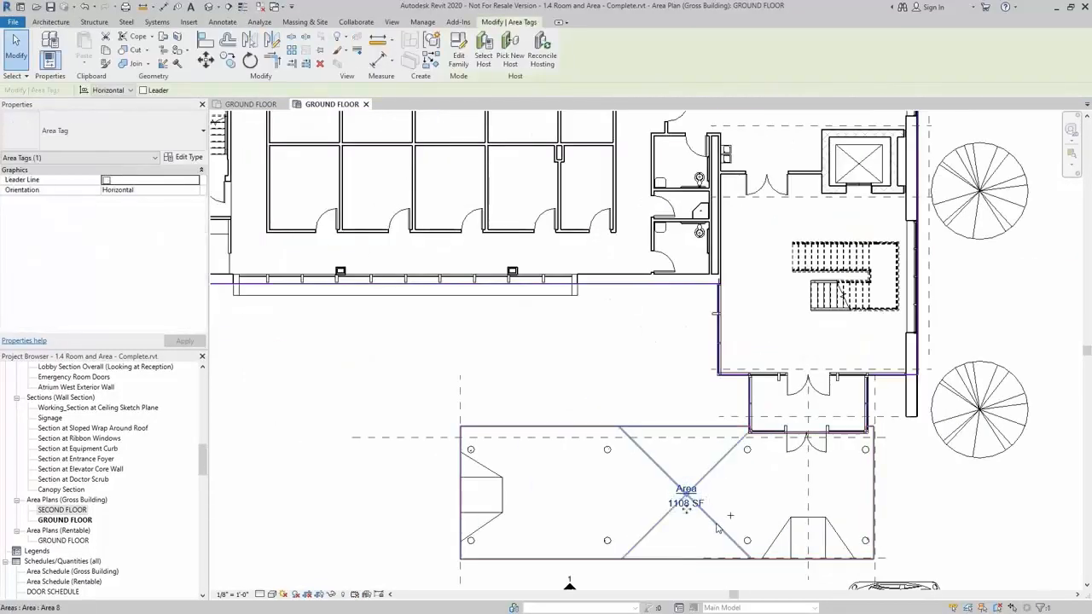
click(686, 492)
click(149, 292)
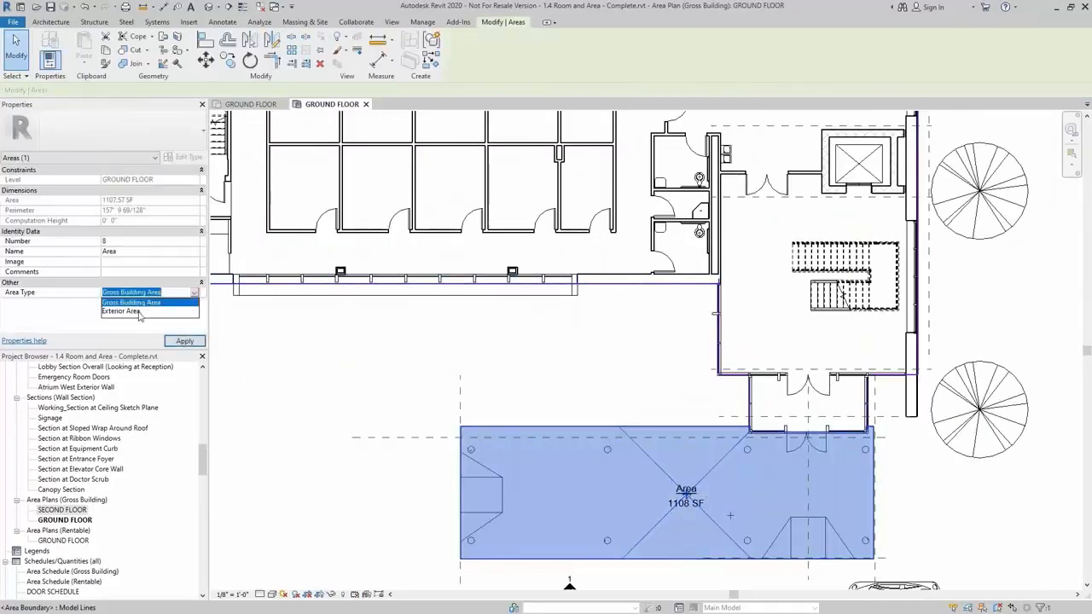
click(128, 308)
middle_drag(338, 344, 585, 427)
key(Escape)
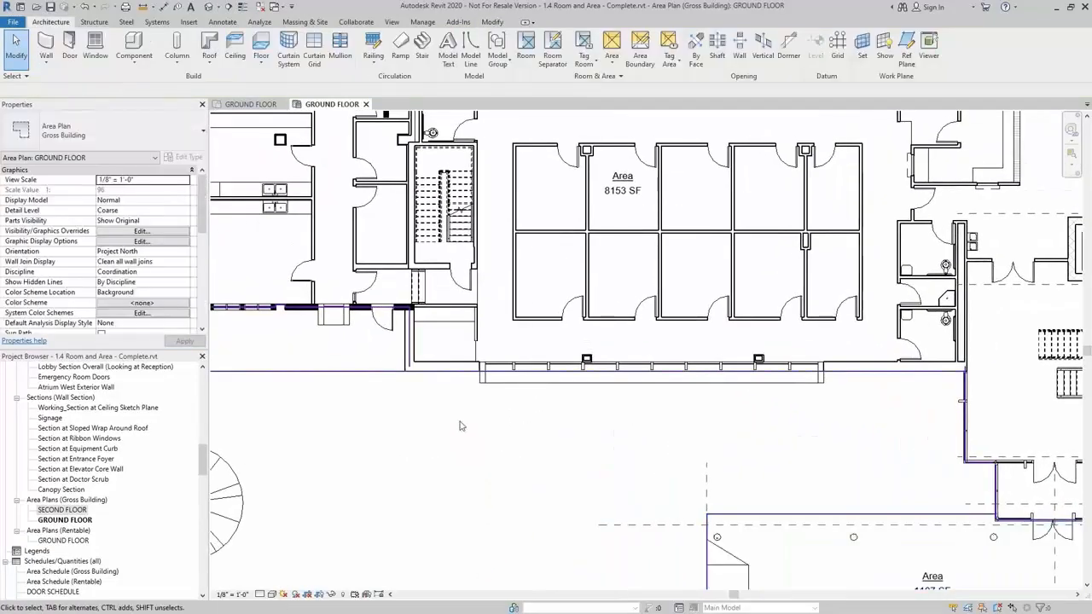
Step: Place a tagged area in the narrow boundary outside the south wall of the west wing
middle_drag(371, 399, 504, 444)
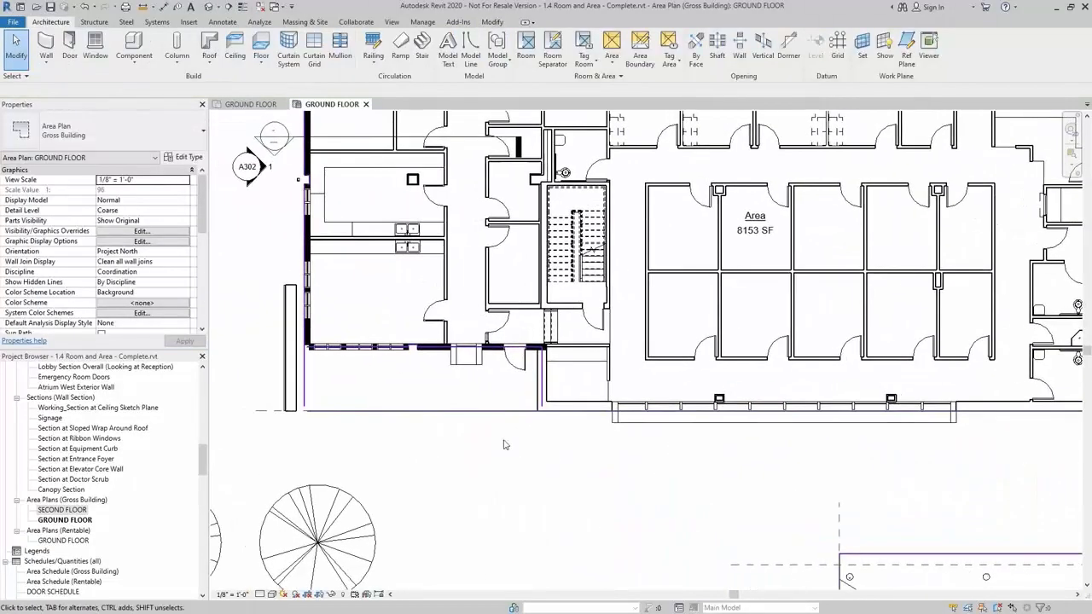
click(612, 64)
click(627, 106)
click(428, 381)
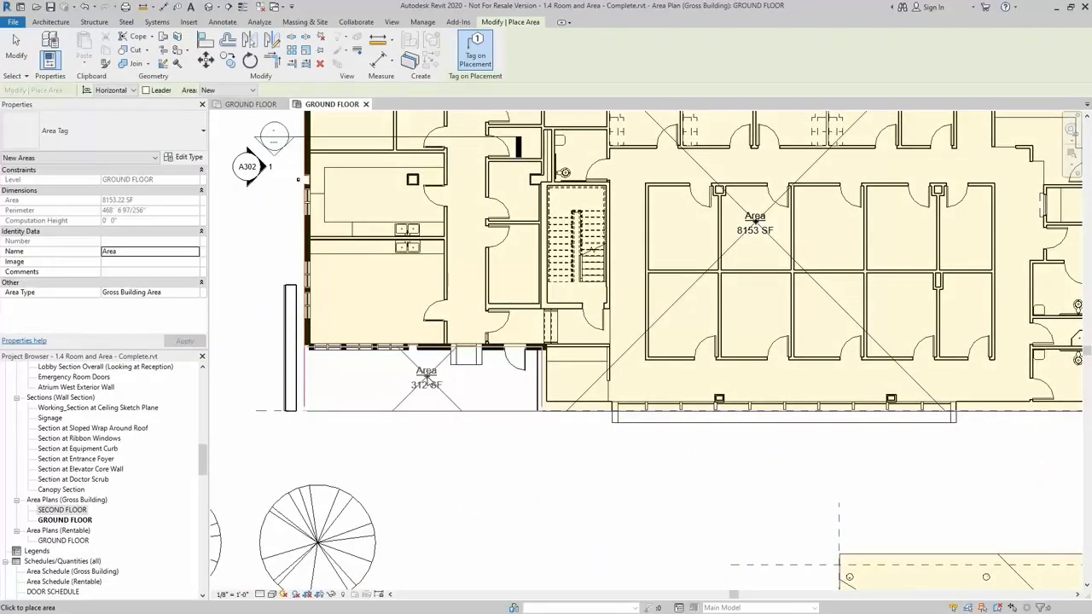
key(Escape)
Step: Set the area type of the area south of the west wing to Exterior Area
click(451, 401)
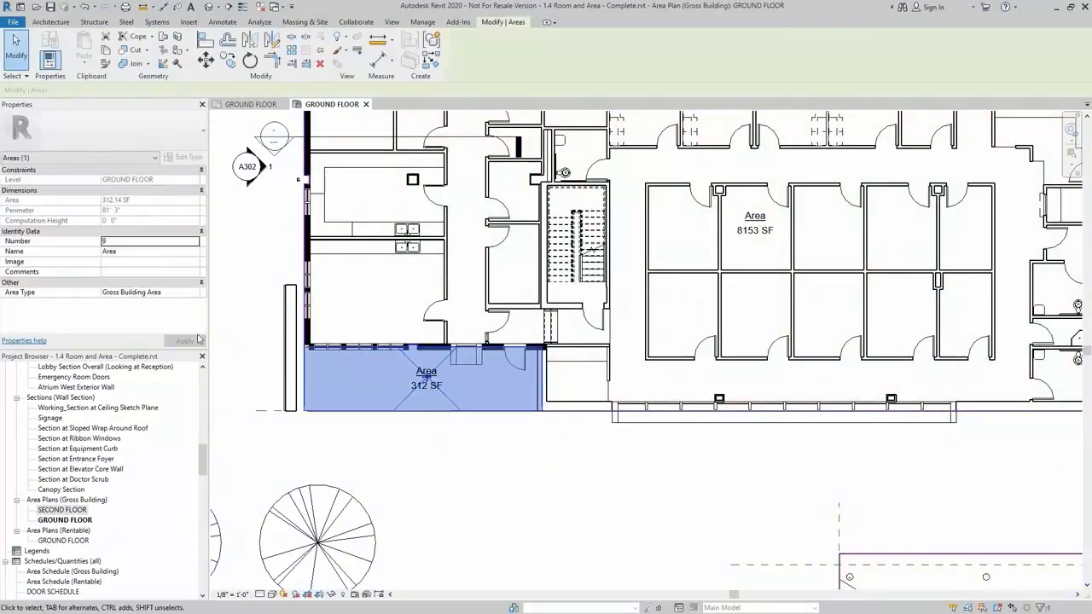
click(186, 294)
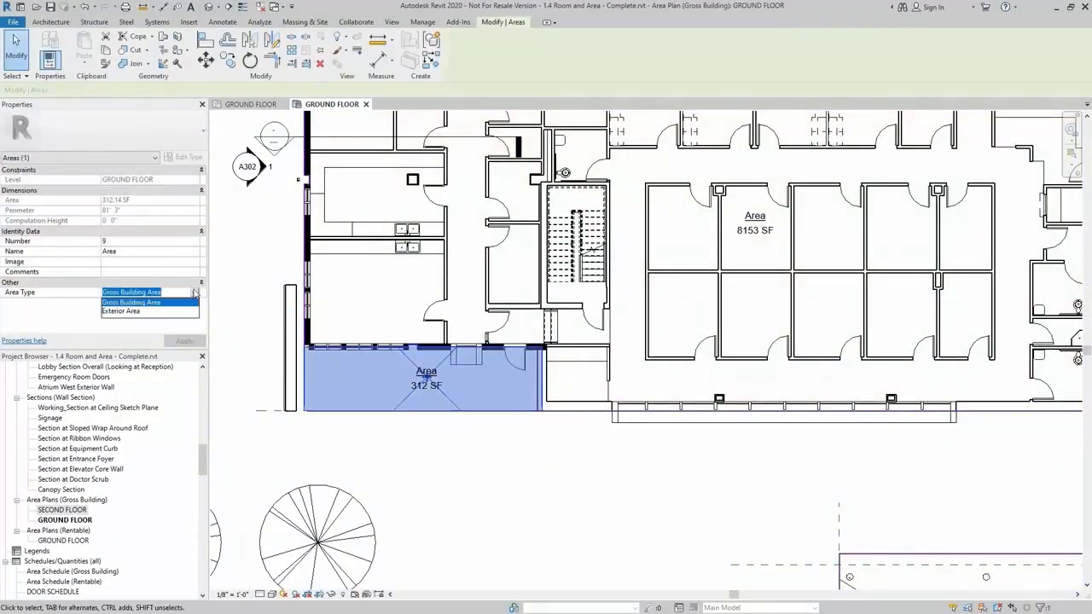
click(135, 311)
click(635, 482)
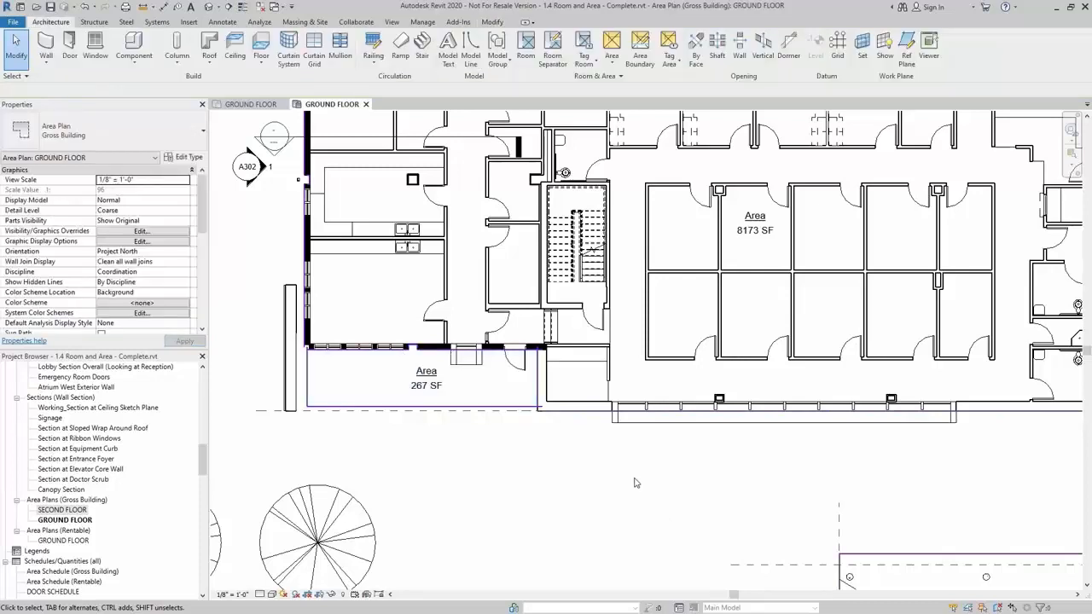
Step: In the Area Schedule (Gross Building), add a footer with title, count, and totals to the Area Type grouping
middle_drag(673, 453, 631, 454)
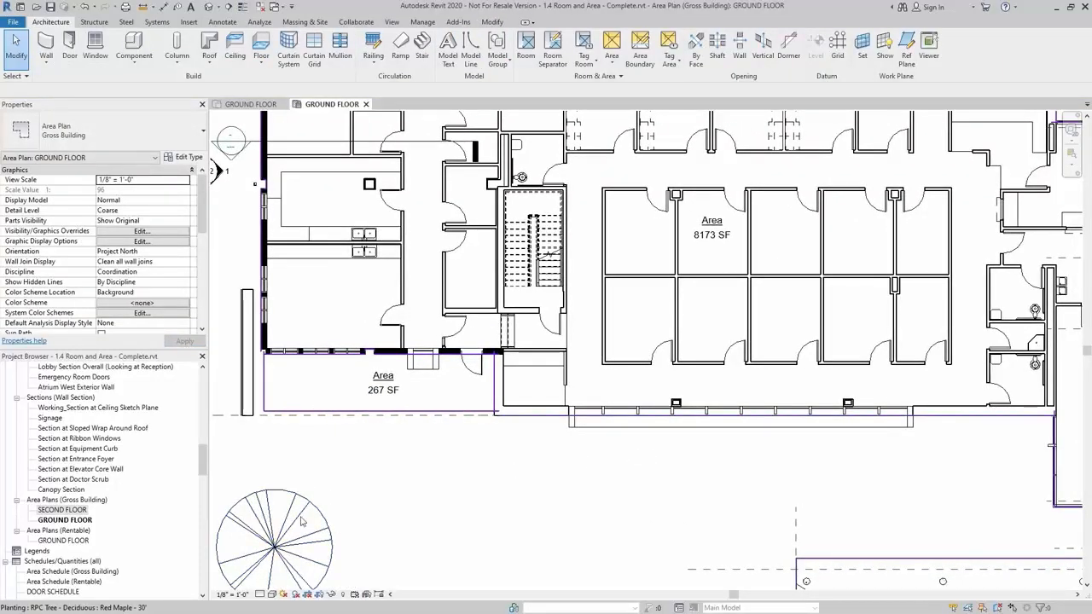
double_click(64, 575)
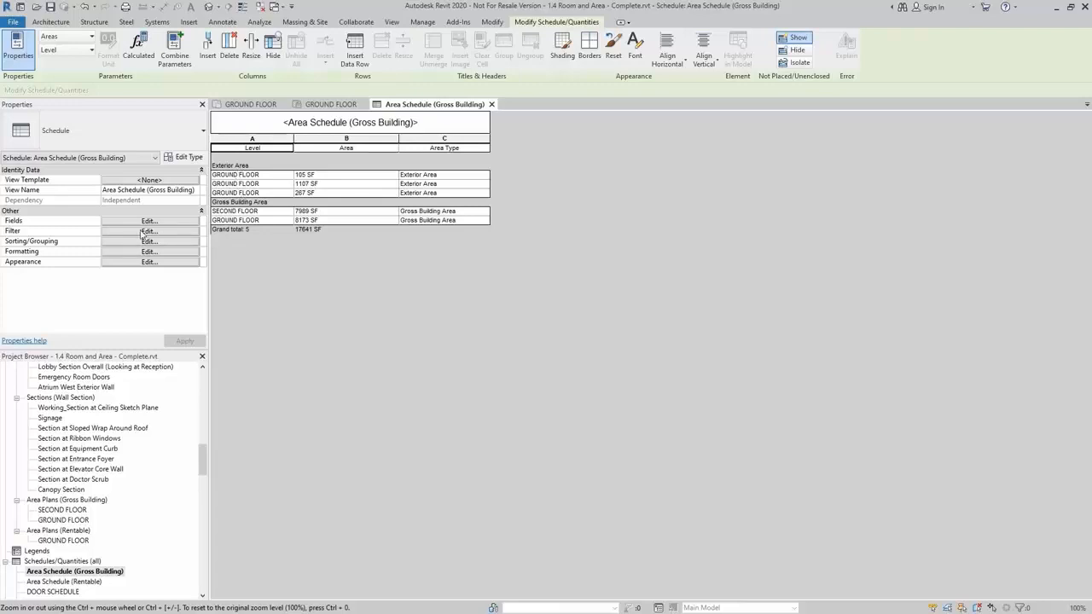
click(108, 243)
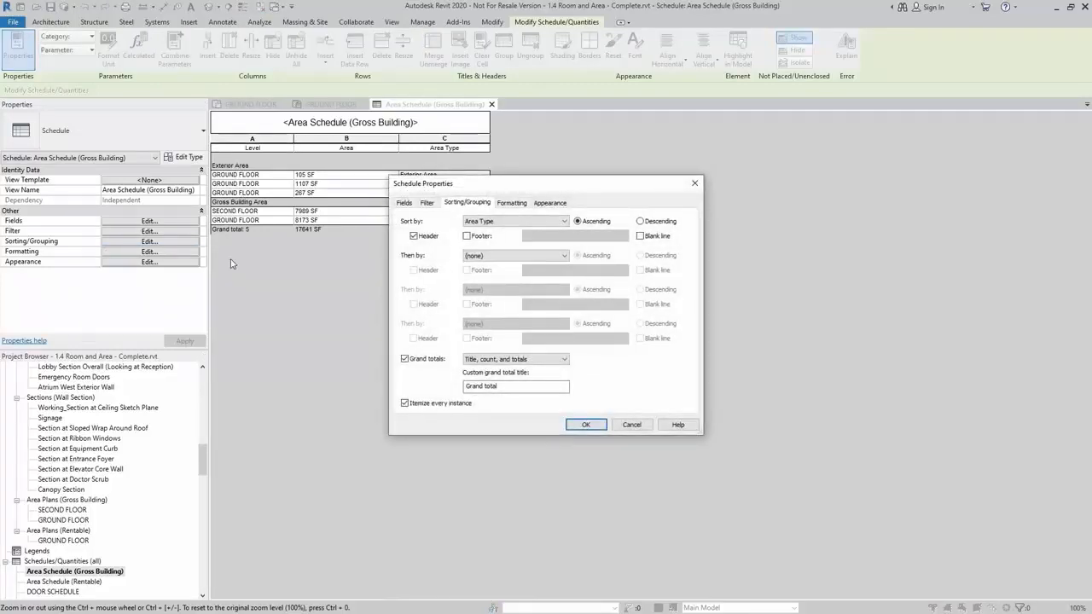
click(466, 236)
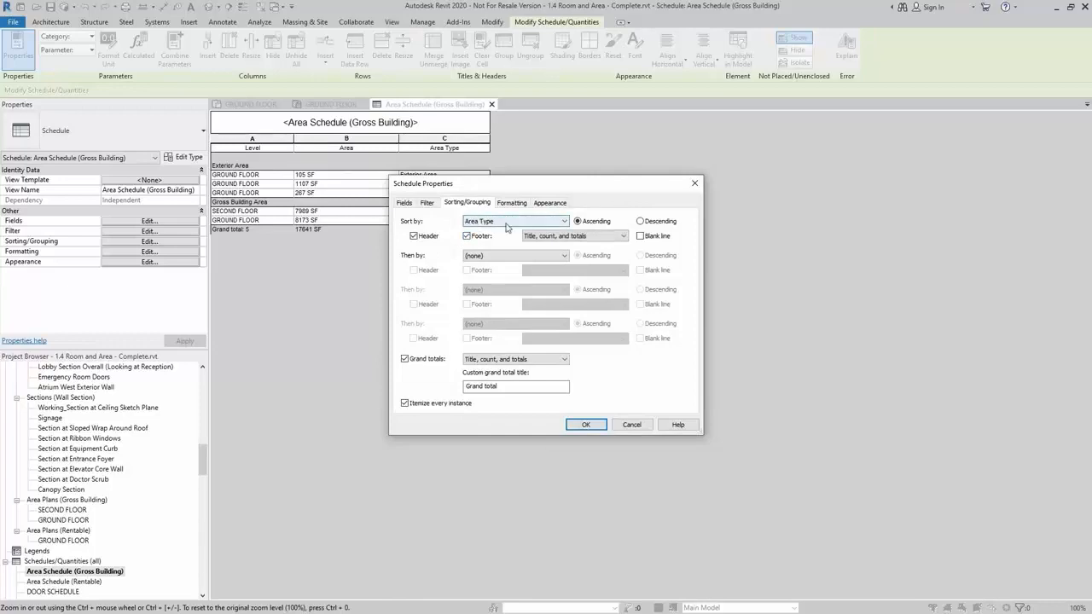
click(586, 425)
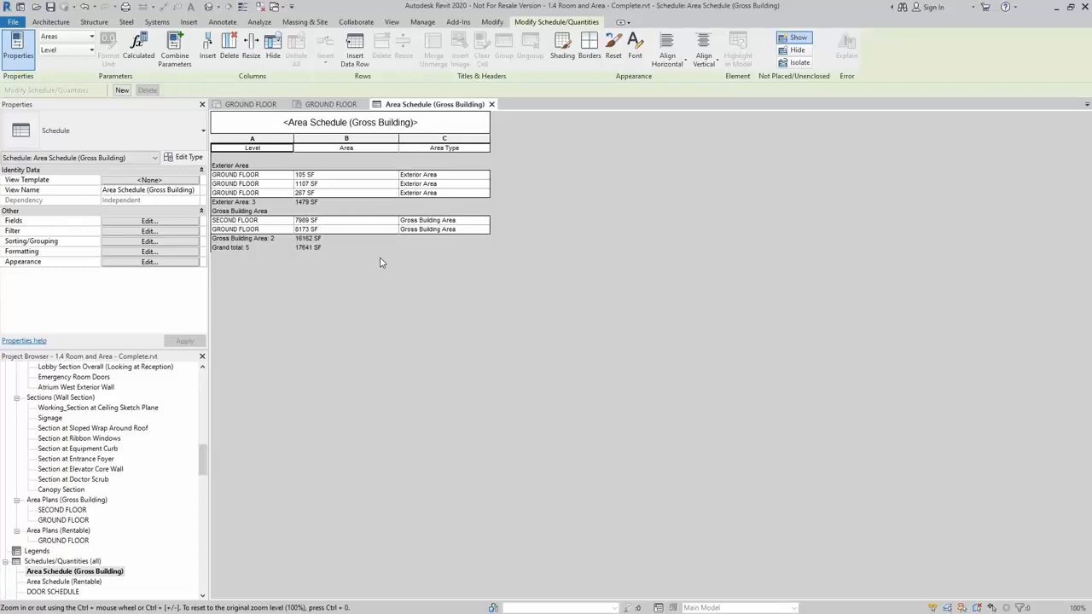
Step: Open the Rentable area plan of the GROUND FLOOR and examine its office, lobby, shaft and stair areas
double_click(83, 541)
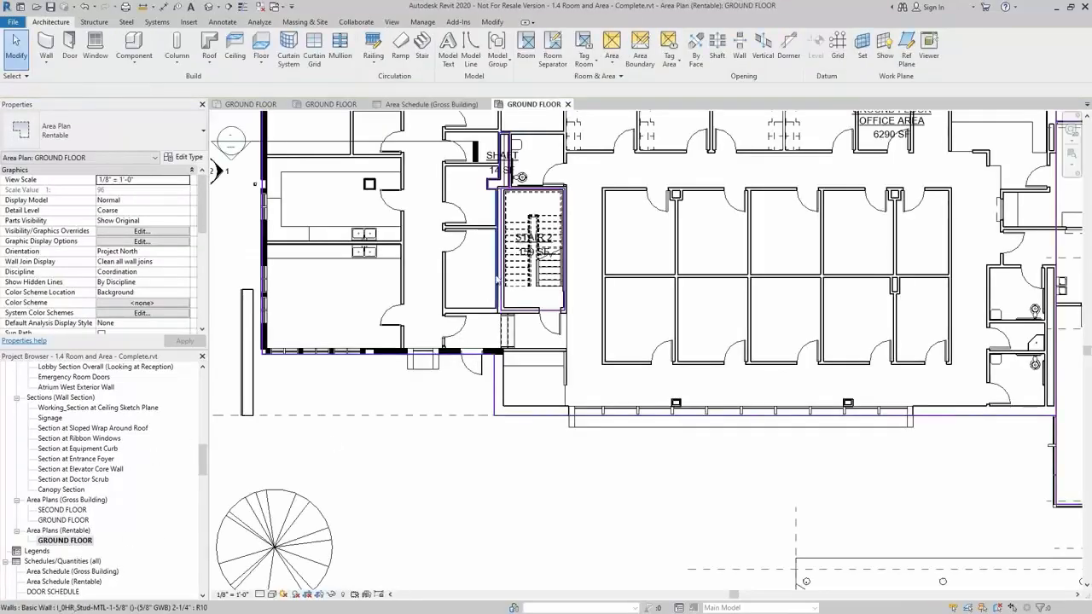
scroll(635, 265, down, 4)
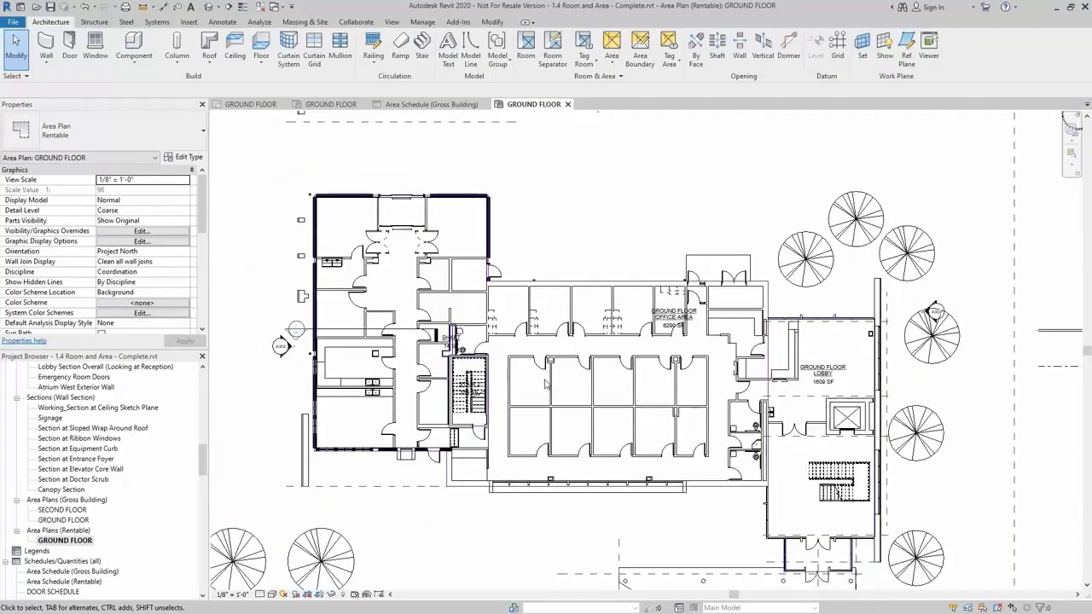
scroll(487, 402, up, 2)
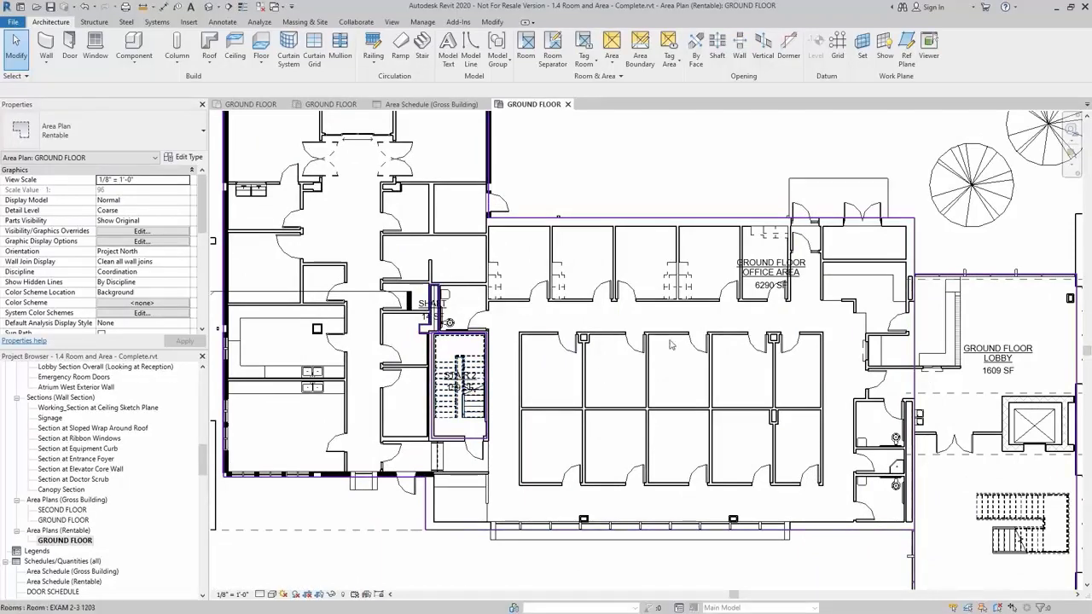
middle_drag(771, 324, 591, 274)
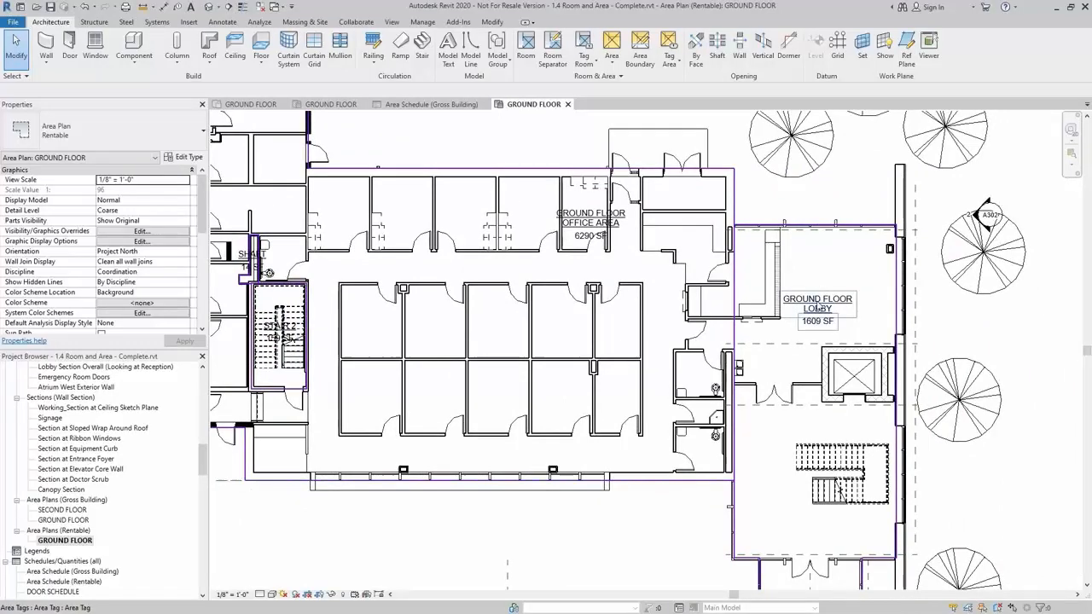
scroll(591, 220, down, 2)
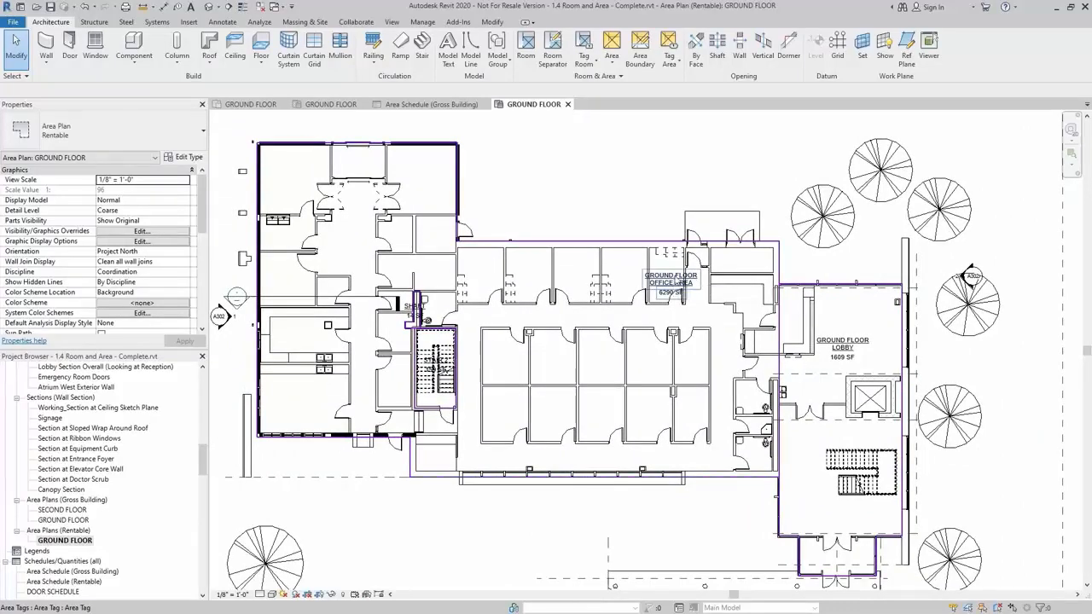
Step: Open the Area Schedule (Rentable) to view the rentable areas
double_click(66, 582)
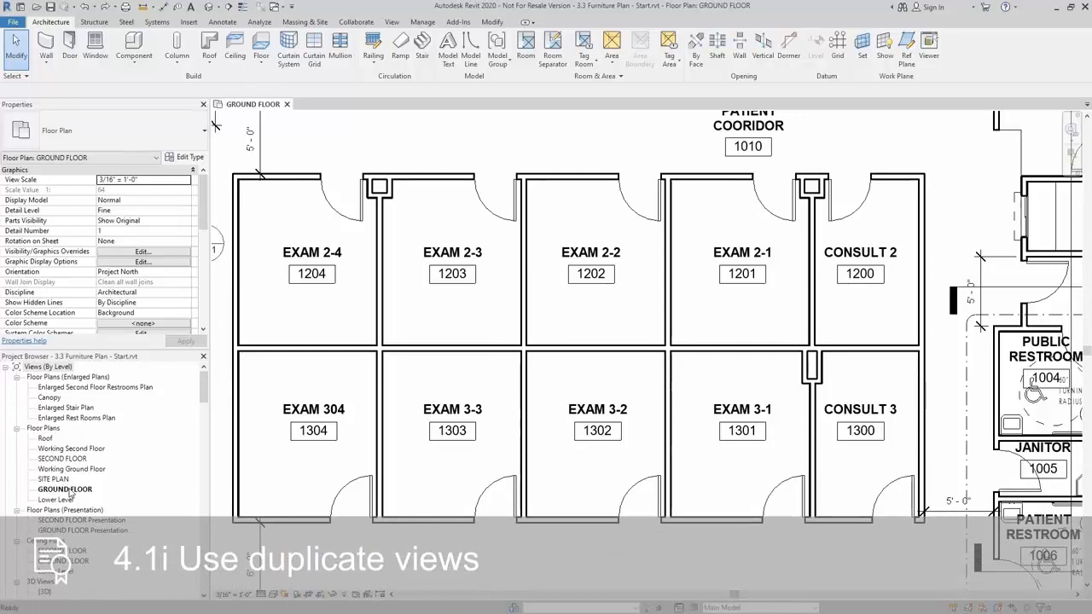
Step: Duplicate the GROUND FLOOR floor plan view with detailing
click(72, 492)
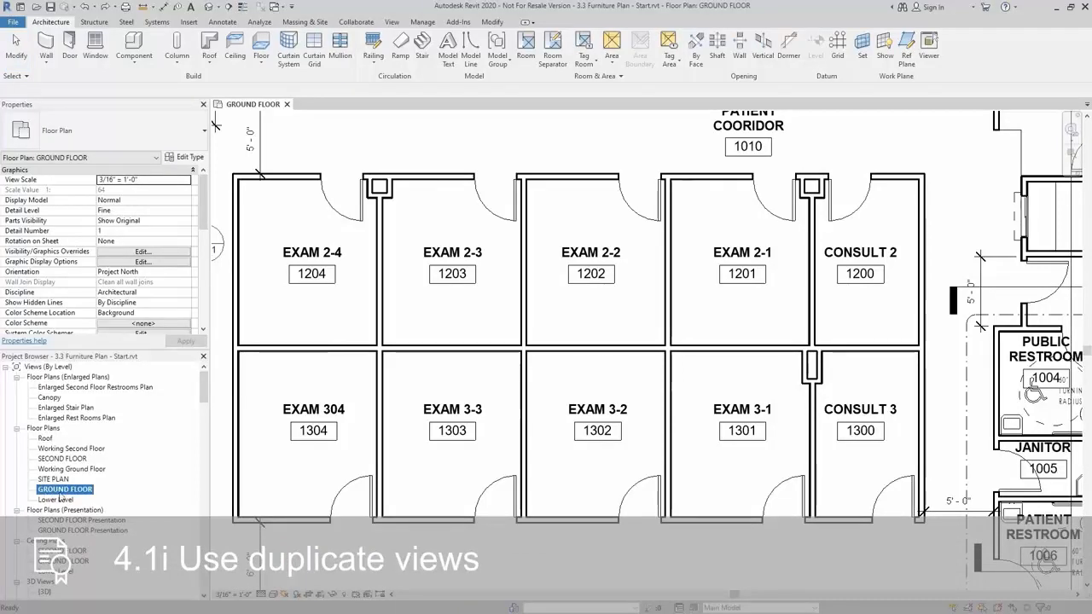
right_click(72, 490)
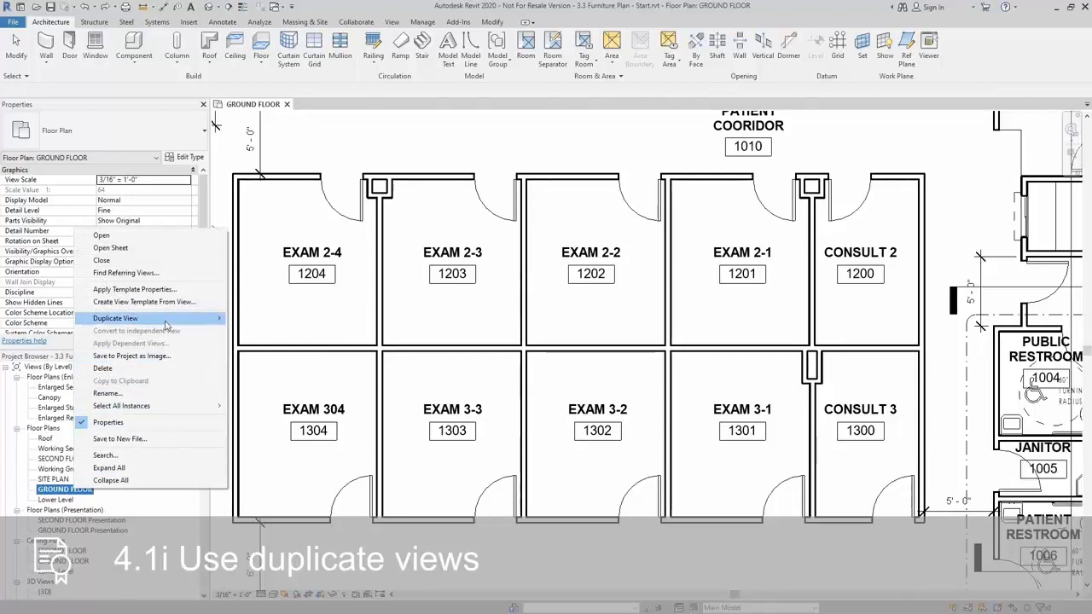
mouse_move(166, 324)
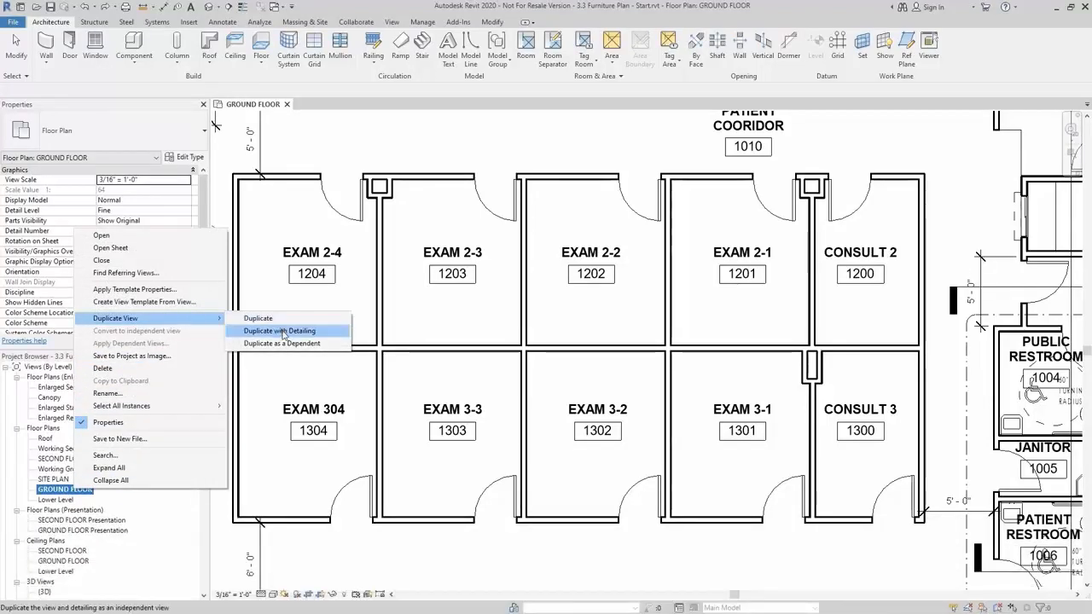
click(285, 331)
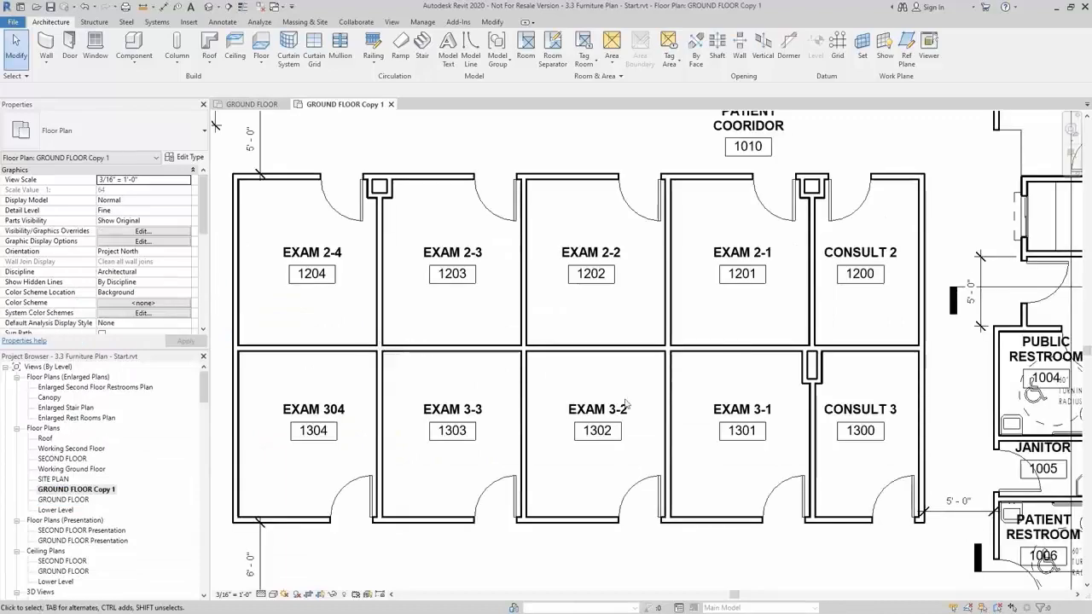
Step: Rename the duplicated ground floor plan view as "GROUND FLOOR - Furniture"
right_click(86, 491)
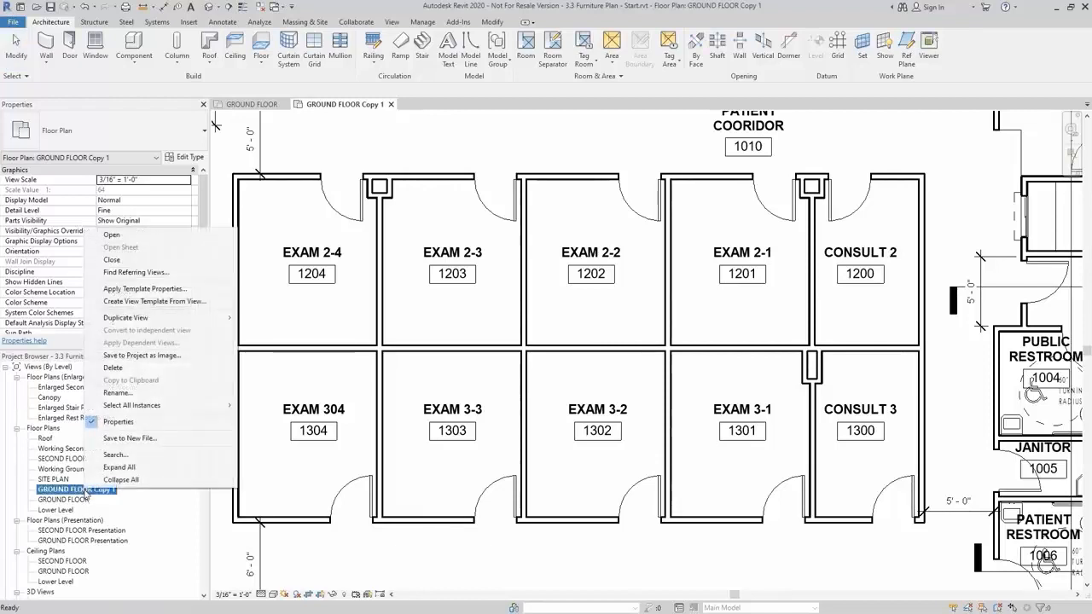
click(117, 392)
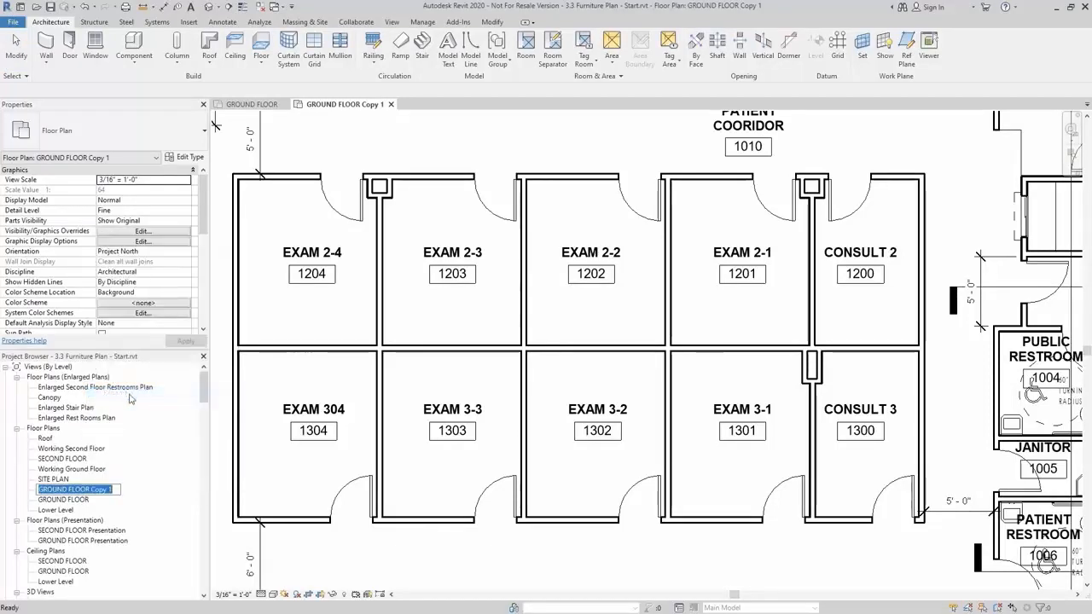
key(End)
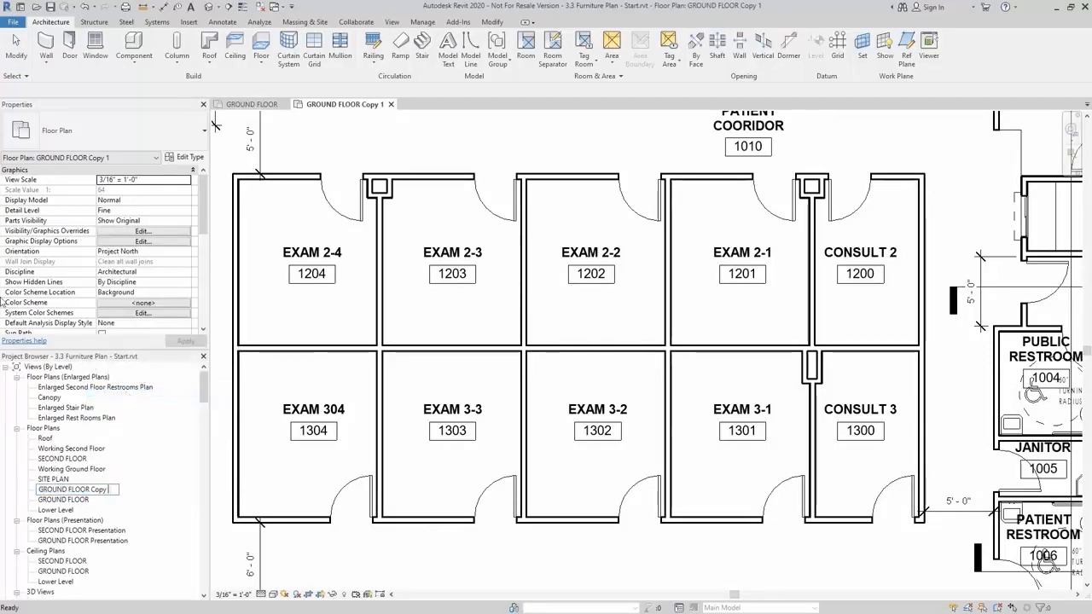
key(BackSpace)
key(BackSpace)
key(BackSpace)
key(BackSpace)
key(BackSpace)
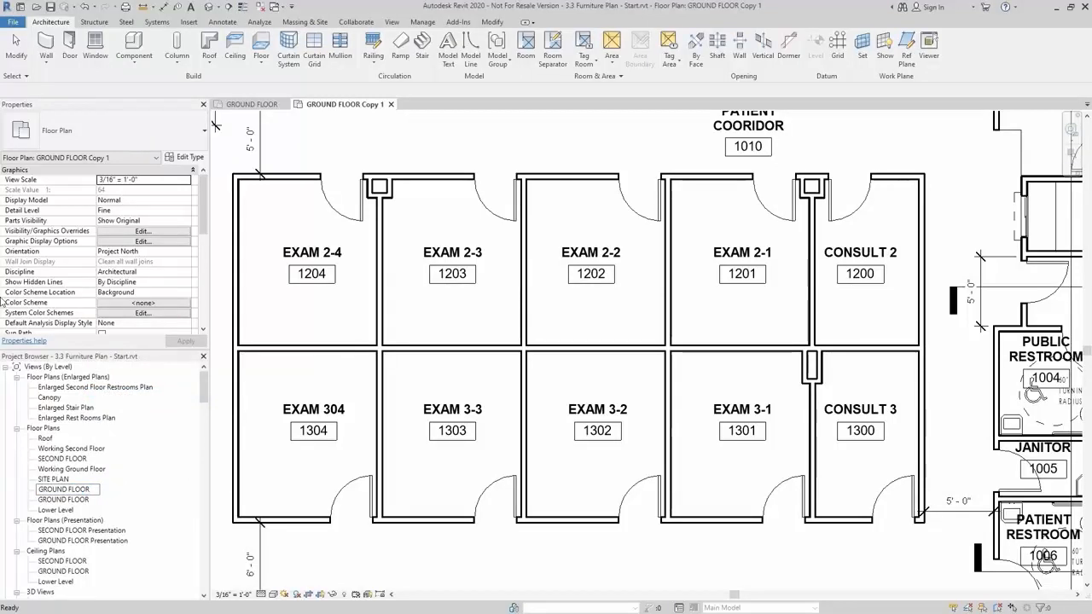
text(- Furniture)
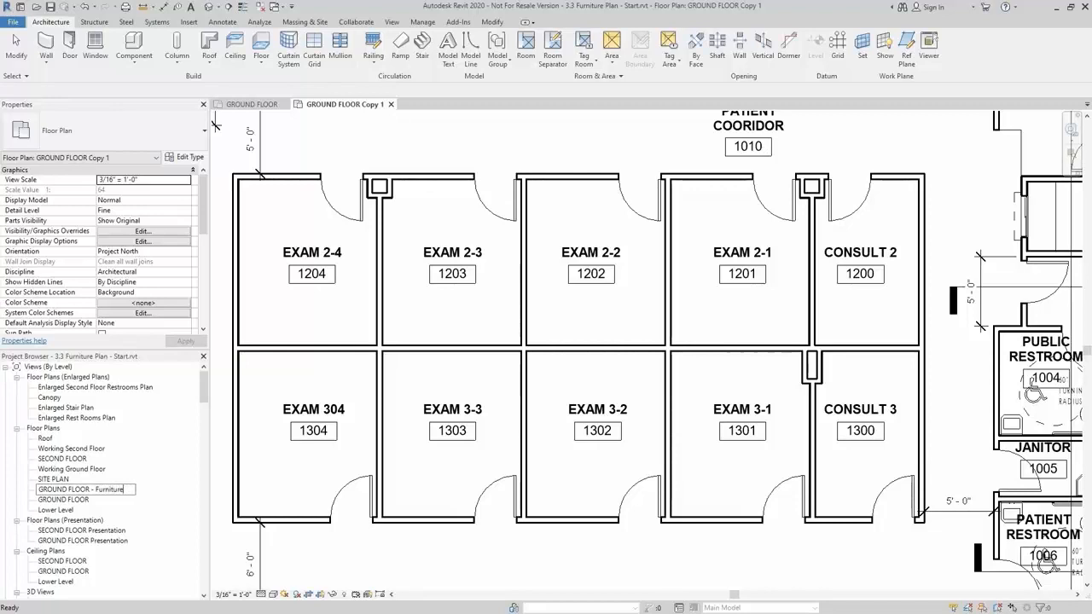
key(Return)
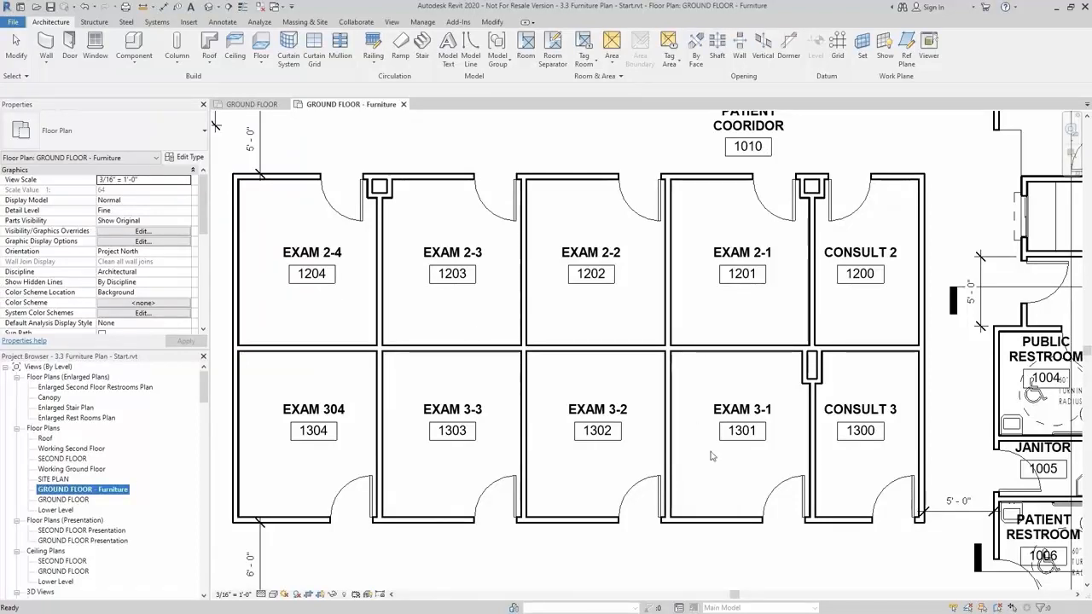
click(473, 367)
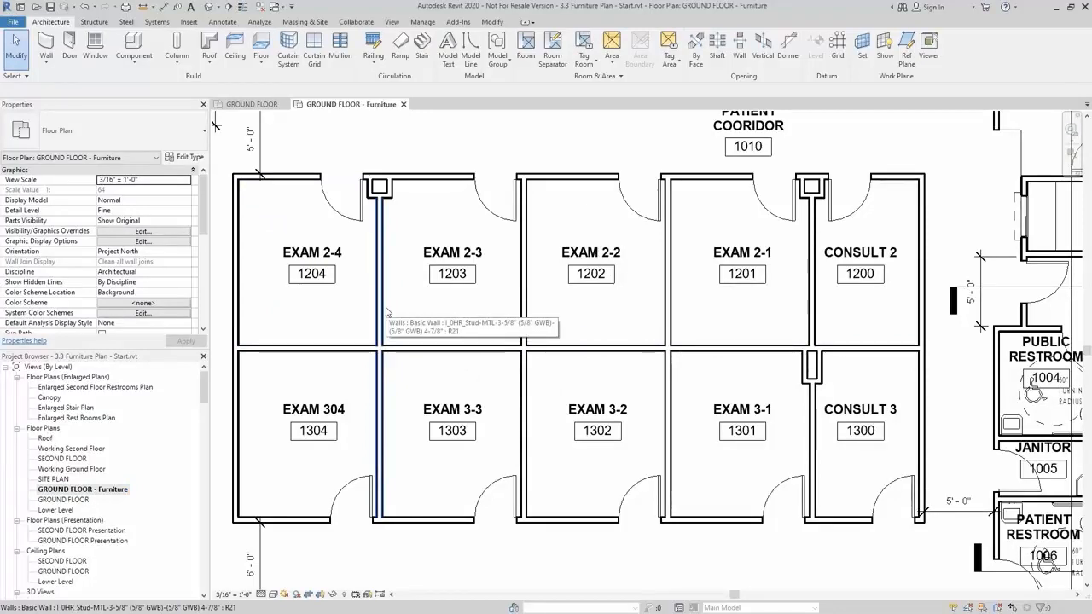
Step: Place an Equipment_Bed_Stretcher_PACU component in the northwest corner of EXAM 2-4, rotated to run along the west wall
middle_drag(398, 315, 441, 322)
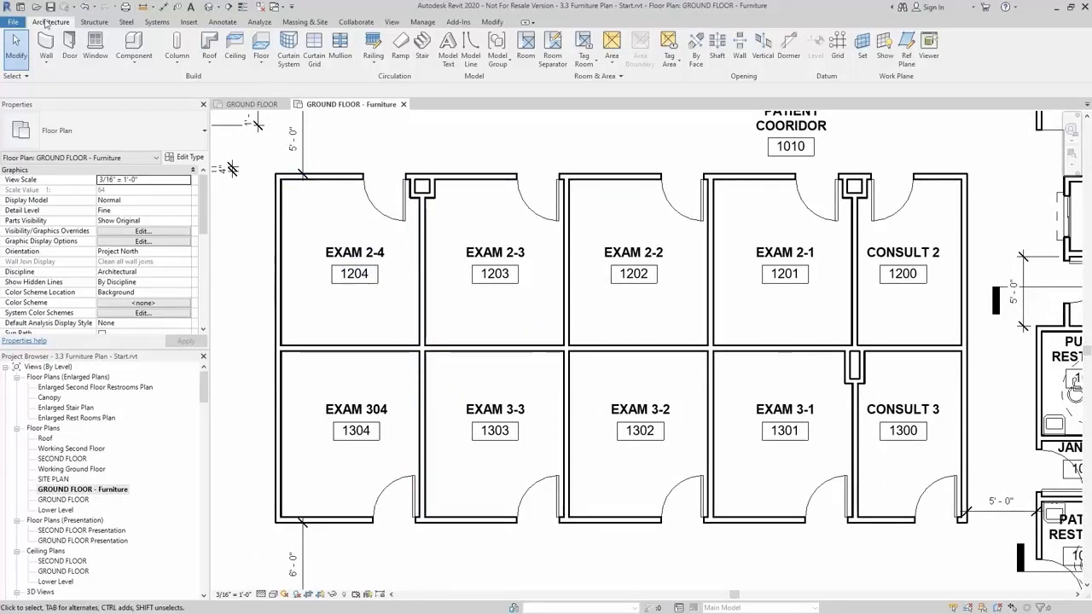
click(147, 41)
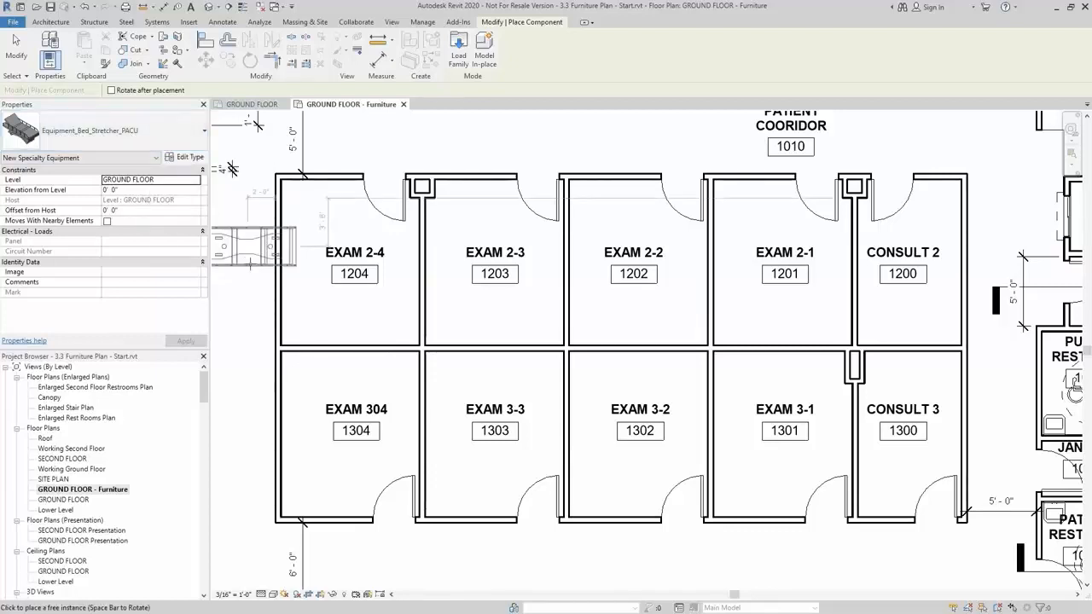
key(space)
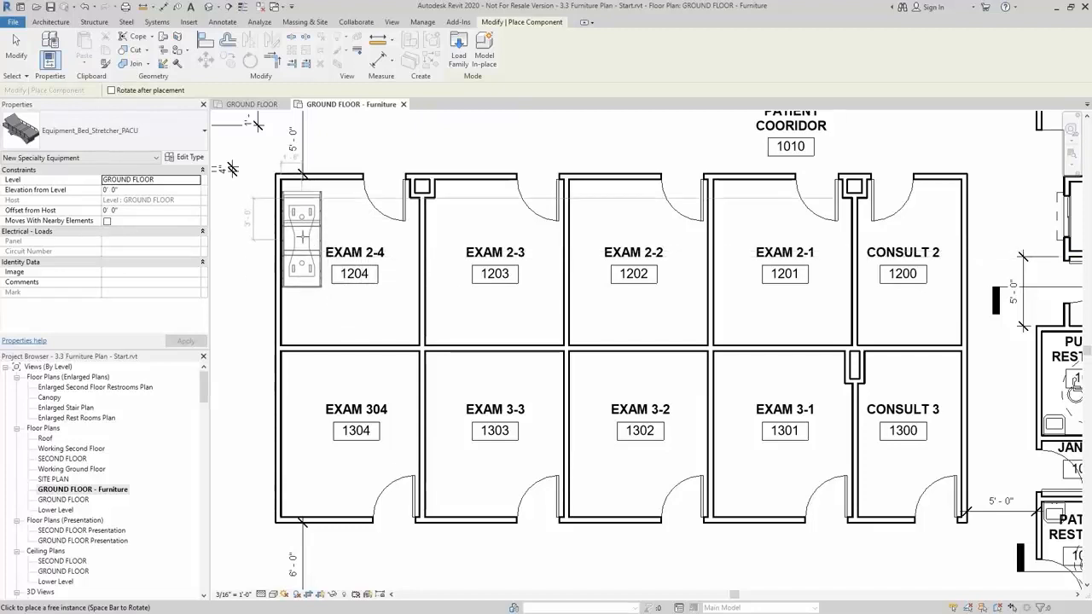
middle_drag(302, 218, 389, 281)
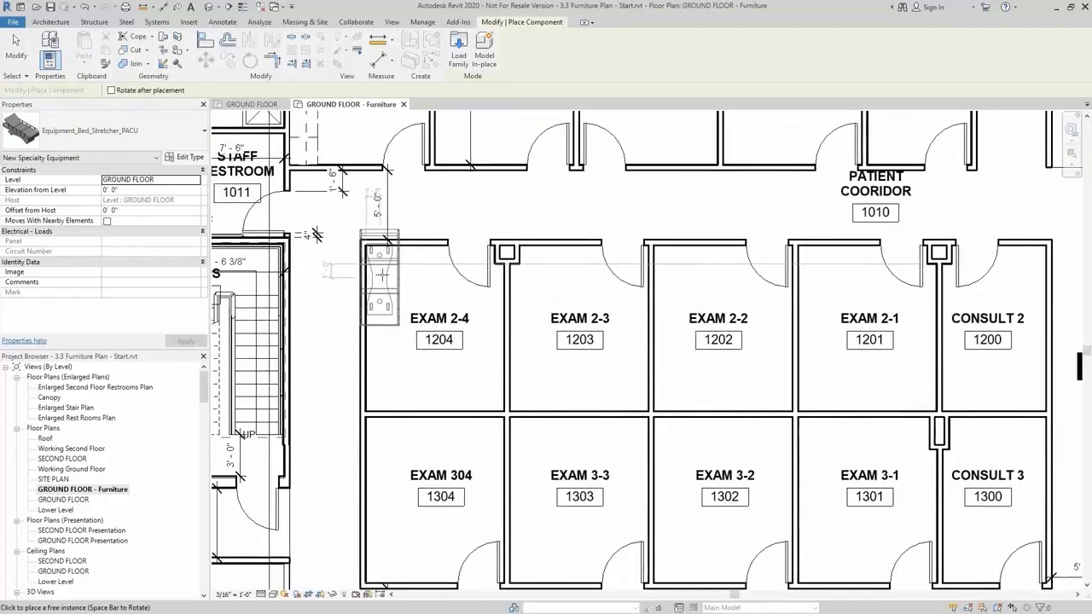
scroll(395, 280, up, 3)
click(375, 312)
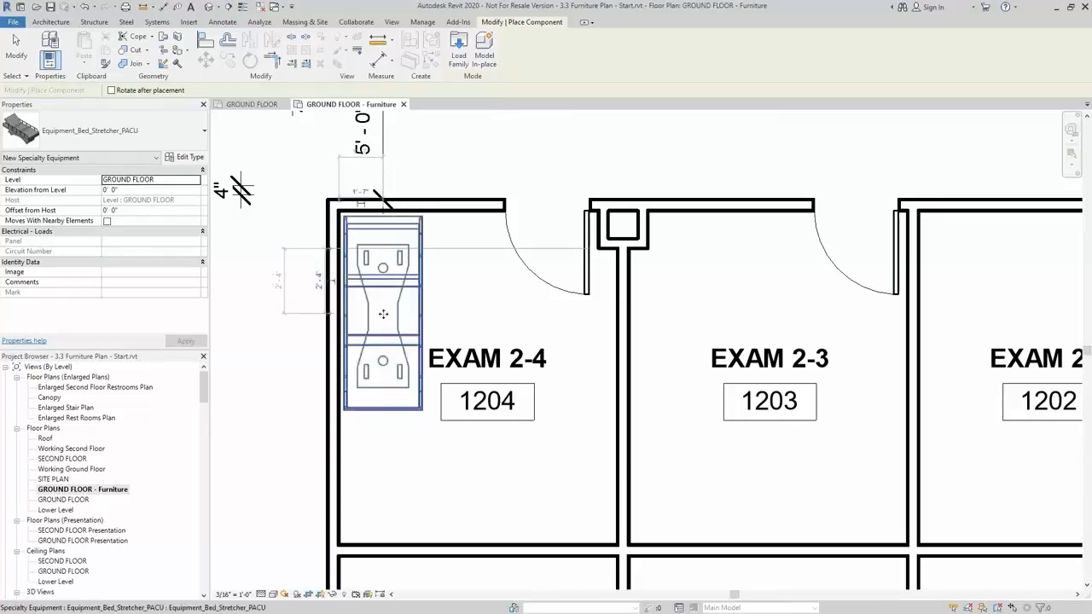
Step: Place a 72"x24"x78" Casework-Exam_Room-Midmark-MLDSPXXX-Traditional unit in the southeast corner of EXAM 2-4, rotated to back onto the south wall
scroll(379, 312, down, 2)
click(101, 126)
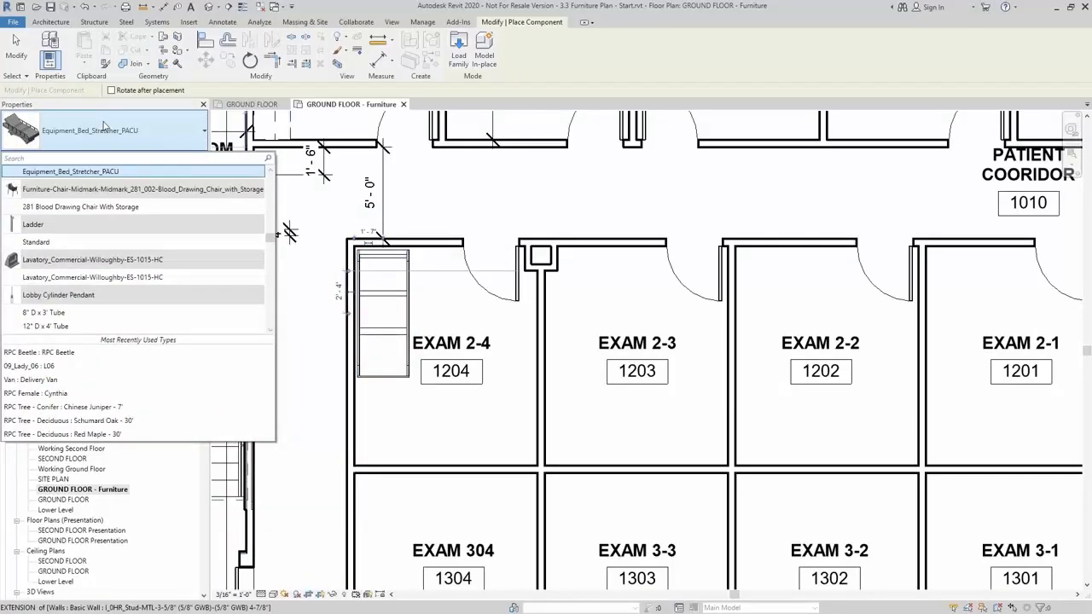
scroll(162, 270, up, 10)
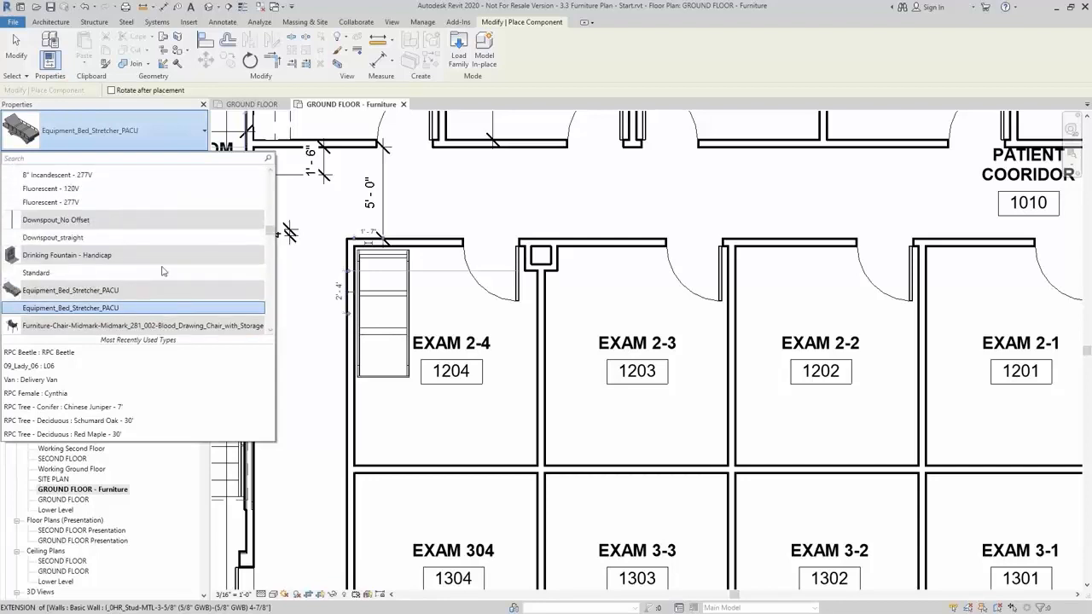
scroll(162, 270, up, 10)
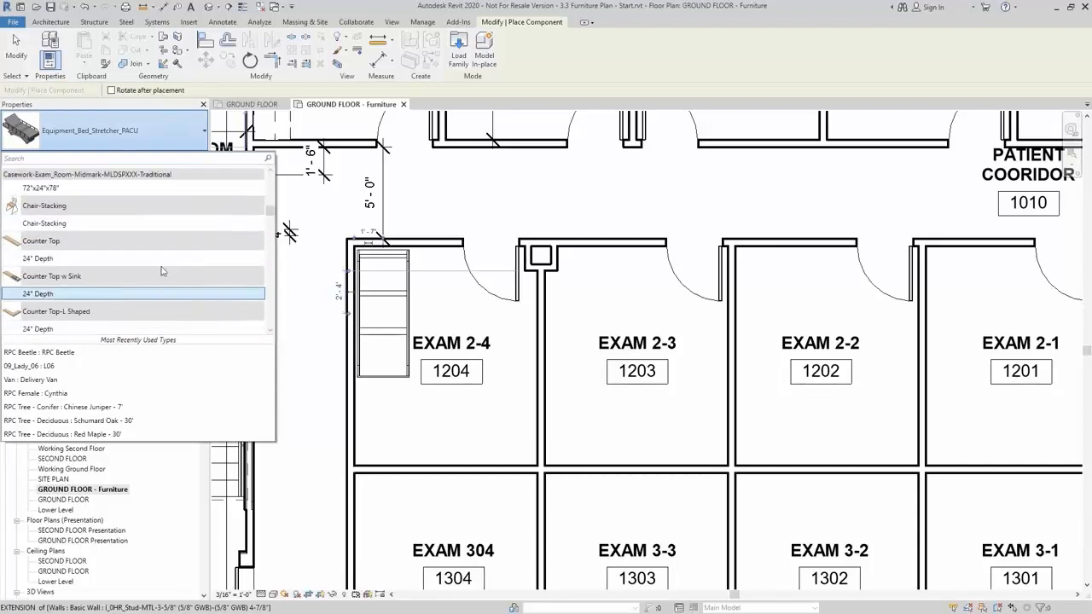
click(49, 215)
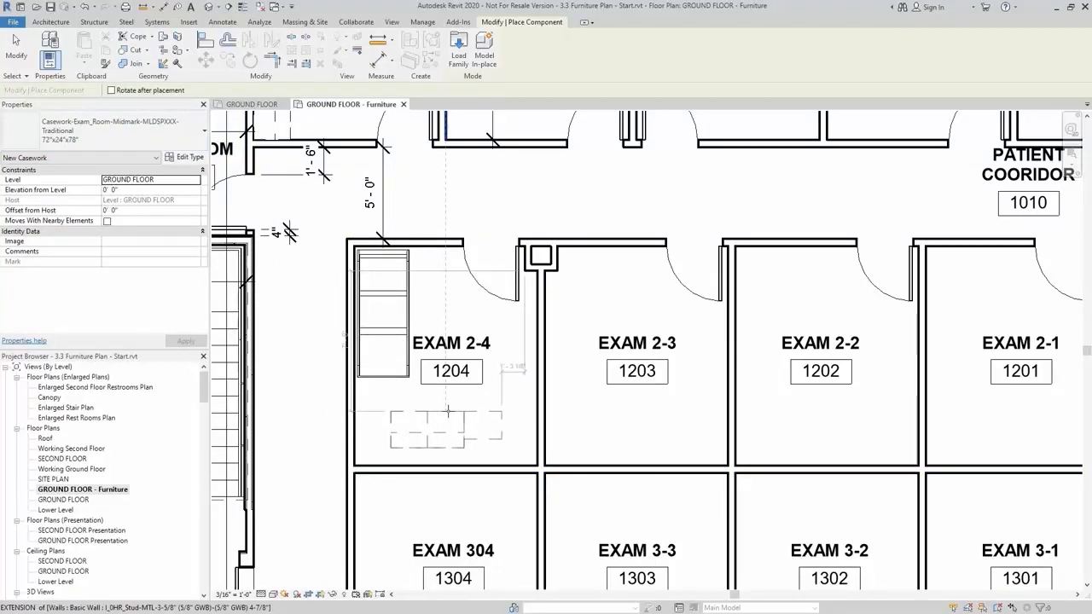
key(space)
key(space)
key(space)
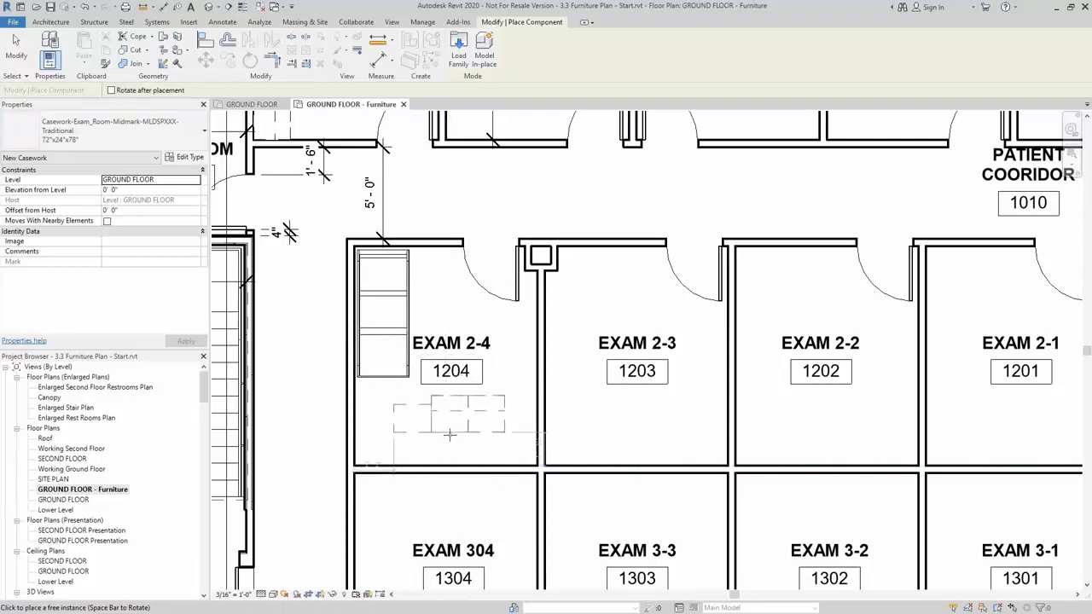
scroll(483, 457, up, 3)
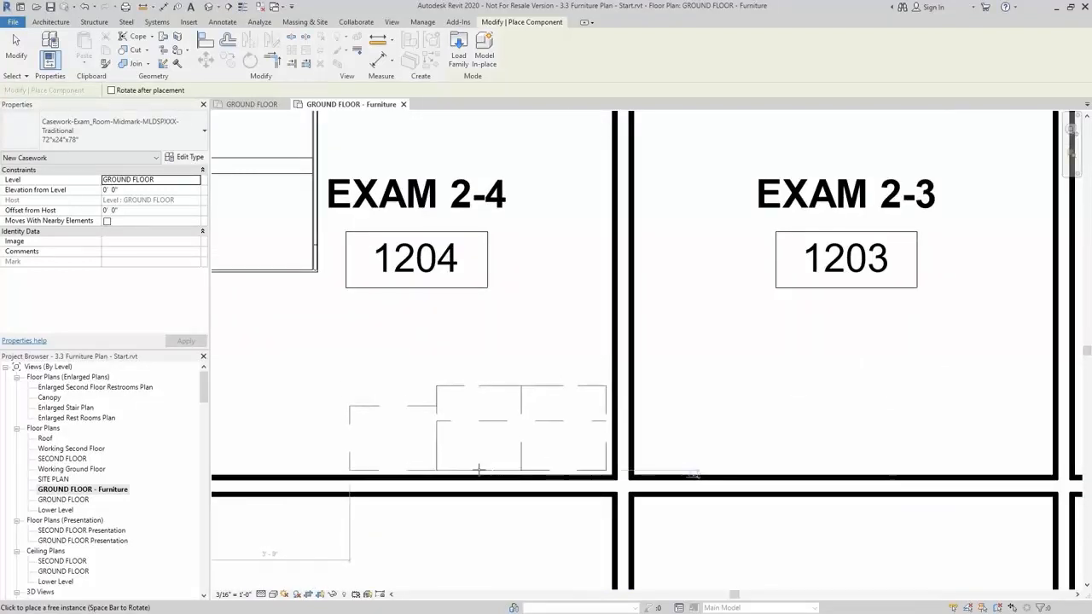
scroll(468, 446, down, 3)
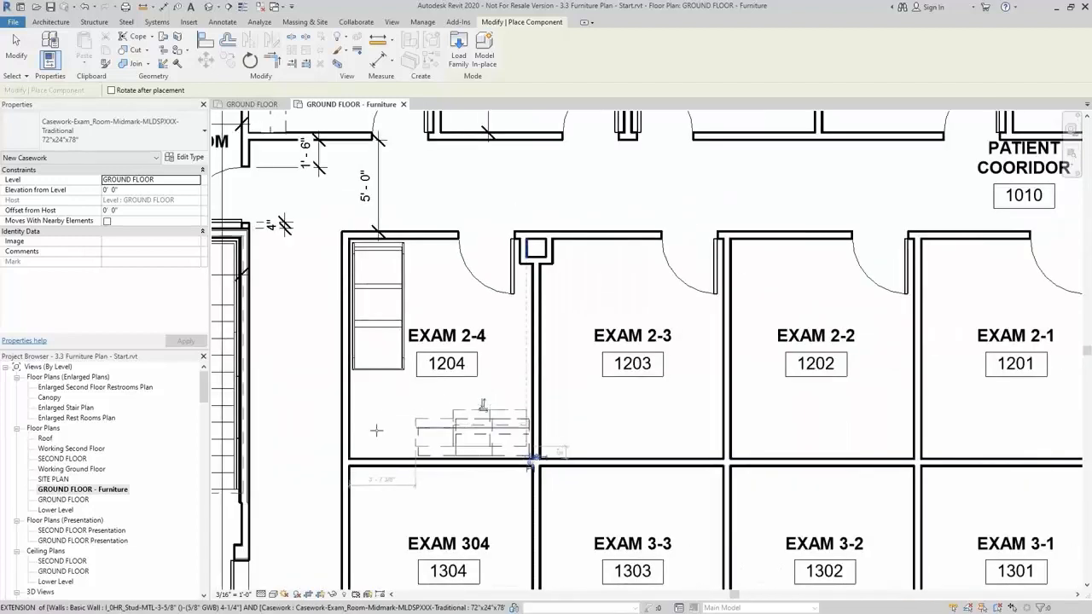
key(Escape)
key(Escape)
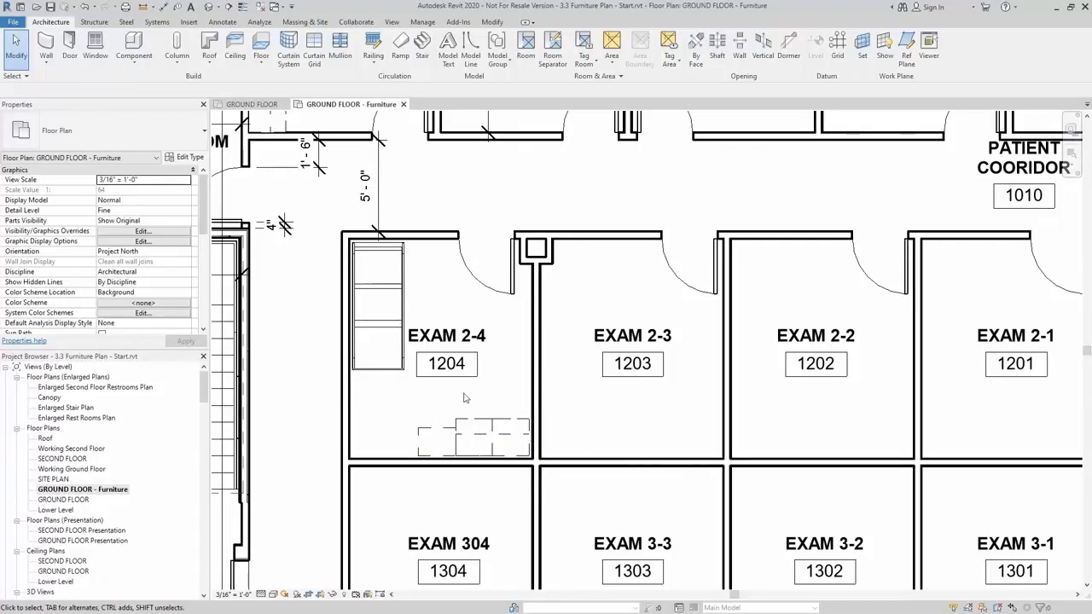
Step: Group the stretcher bed and casework in EXAM 2-4 as a model group named "Exam Room"
click(392, 325)
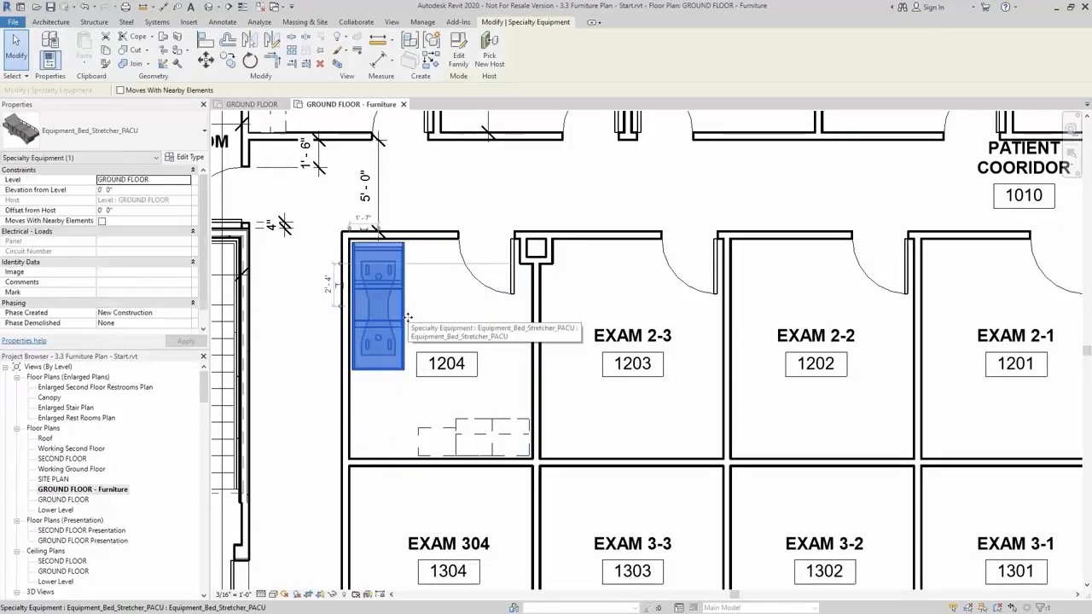
ctrl+click(467, 422)
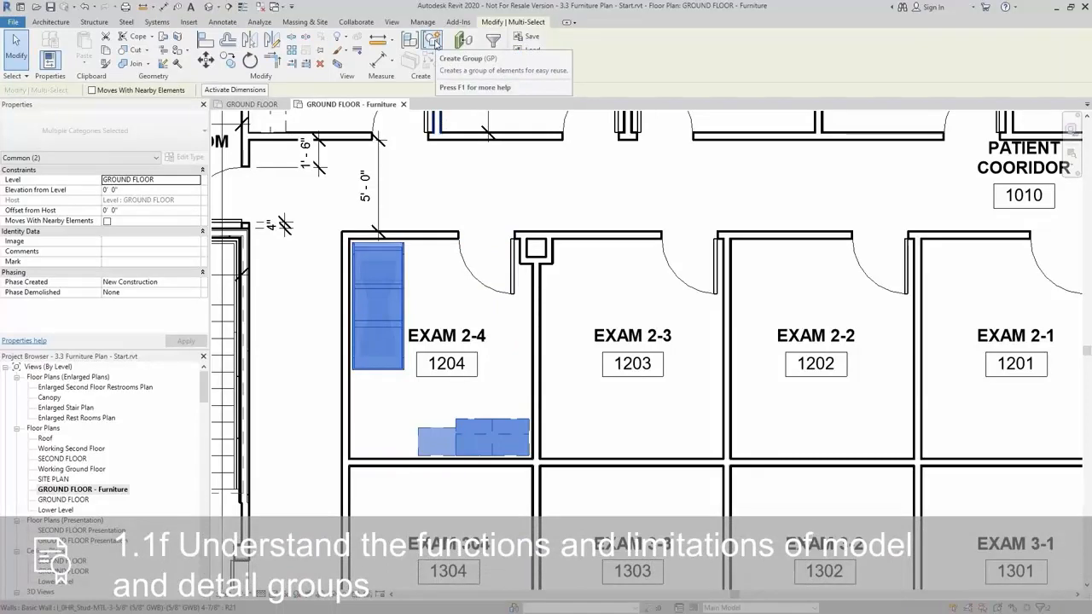
click(434, 41)
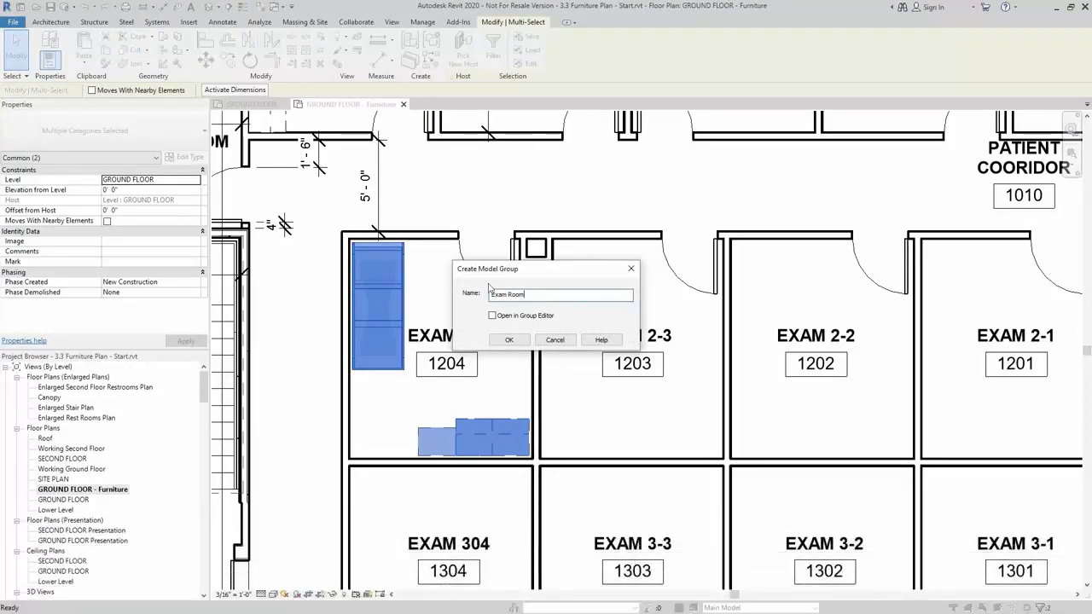
click(510, 339)
Step: Mirror a copy of the Exam Room group into EXAM 304 about the wall between EXAM 2-4 and EXAM 304
middle_drag(600, 419, 621, 299)
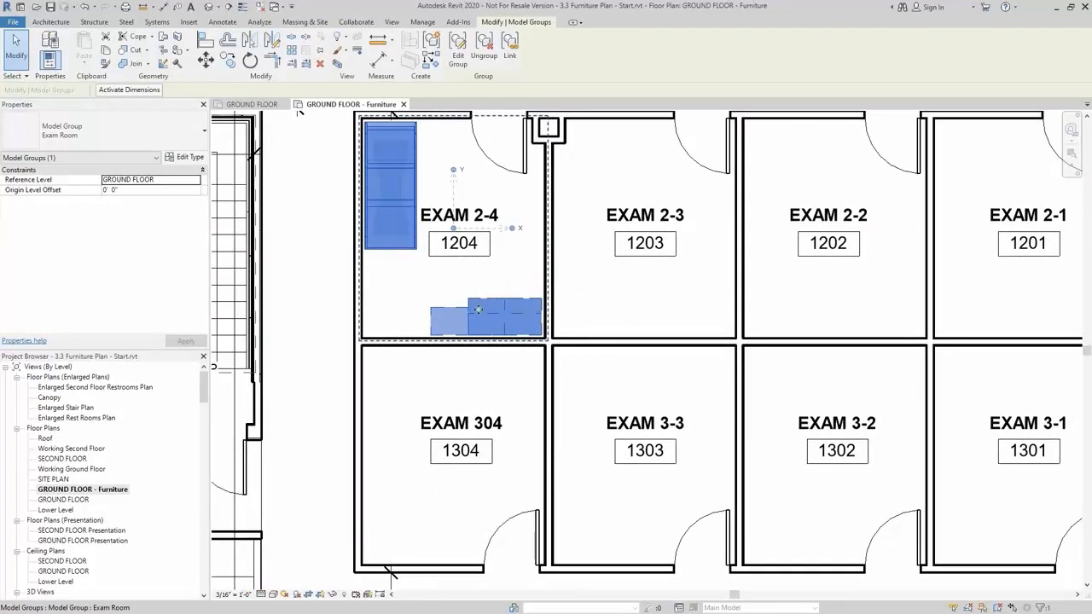
key(m)
key(m)
click(417, 344)
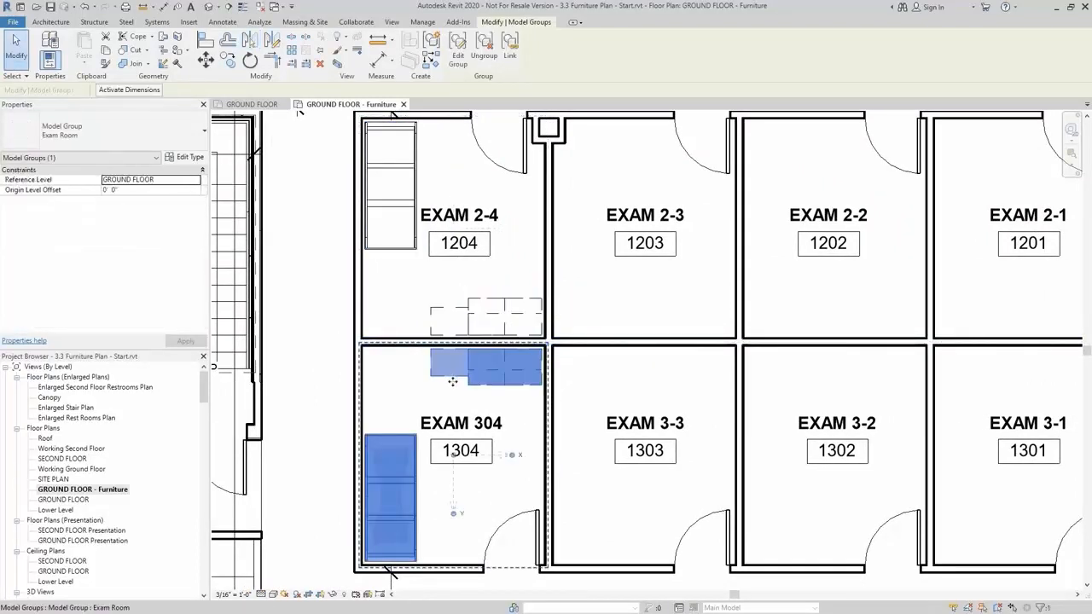
click(437, 289)
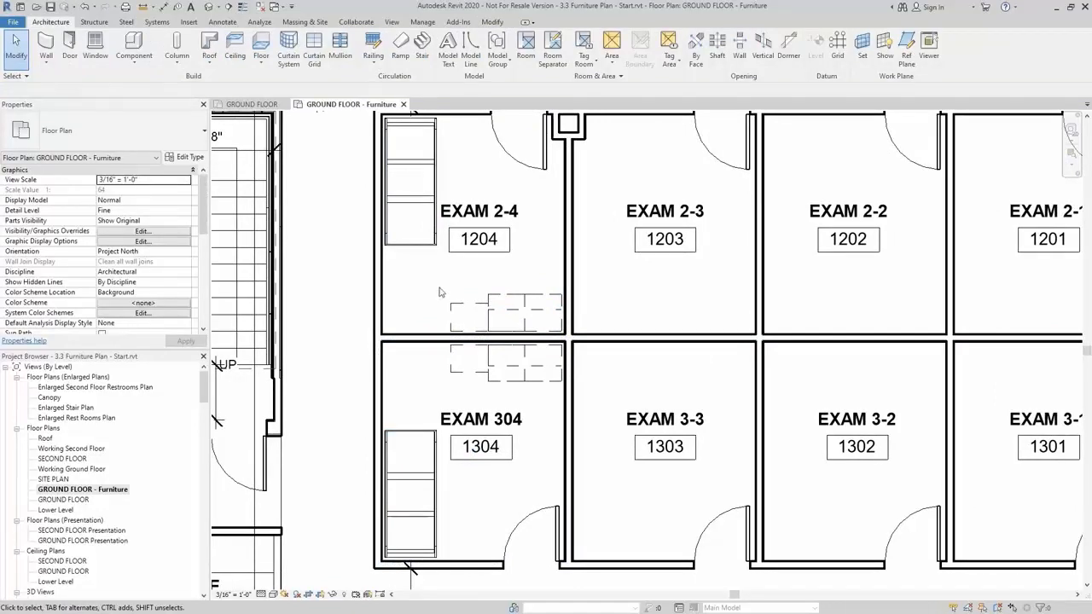
Step: Copy the Exam Room groups of EXAM 2-4 and EXAM 304 together, in multiple mode, one room east into EXAM 2-3 and EXAM 3-3
click(495, 304)
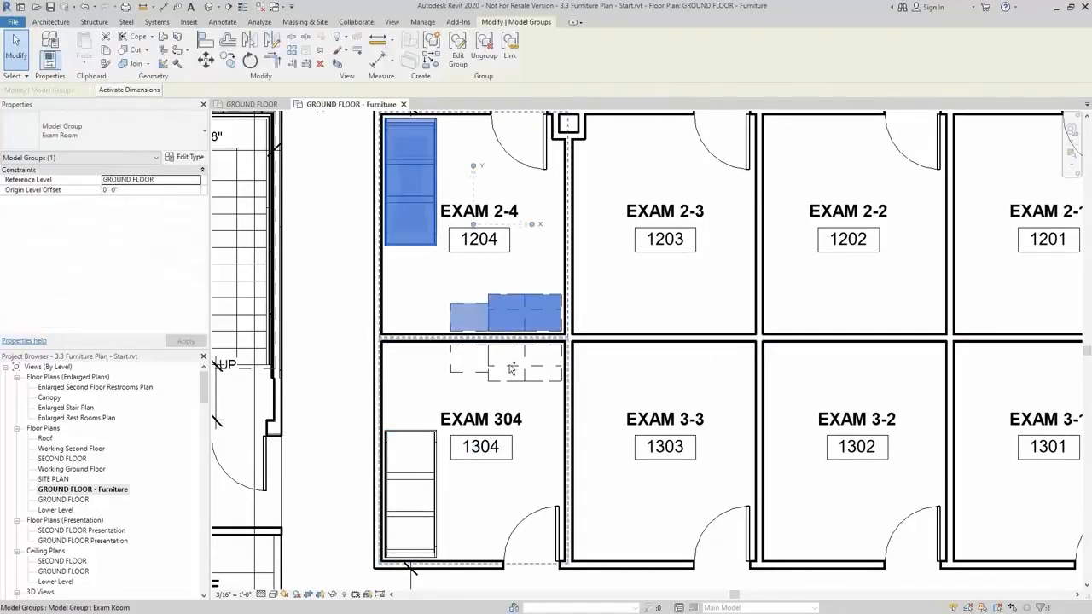
ctrl+click(450, 356)
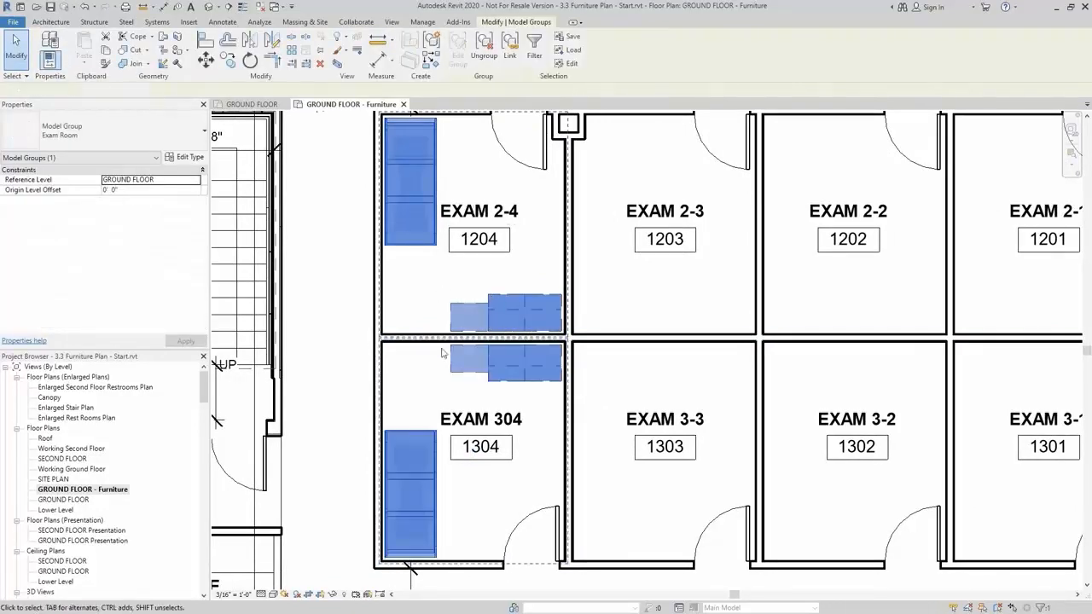
scroll(392, 345, up, 3)
key(c)
key(o)
click(367, 333)
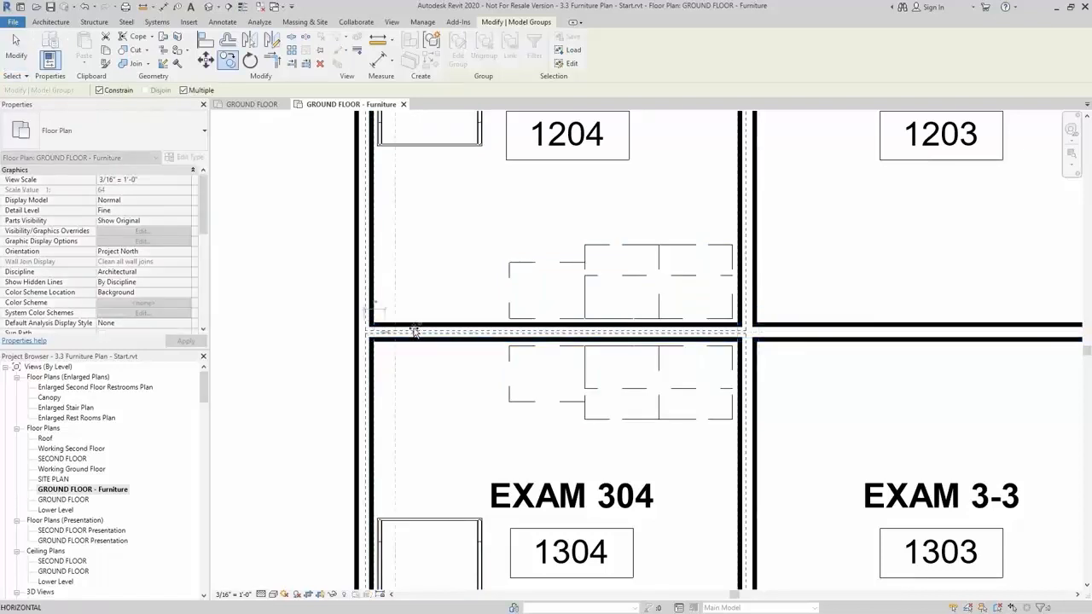
click(740, 333)
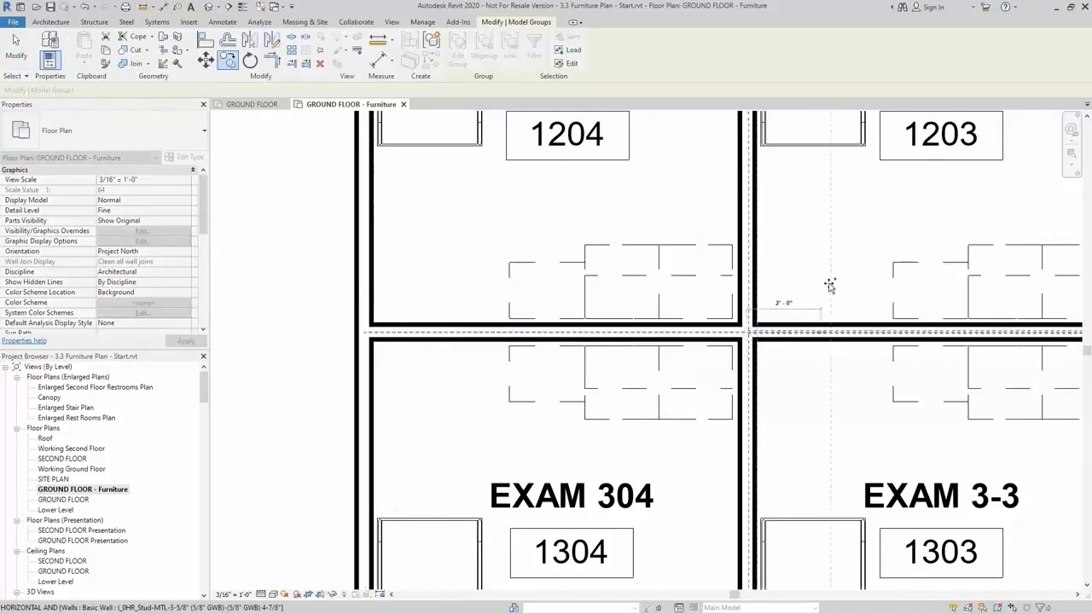
Step: Place further copies of the pair of Exam Room groups into EXAM 2-2 and 3-2 and into EXAM 2-1 and 3-1
middle_drag(828, 285, 370, 291)
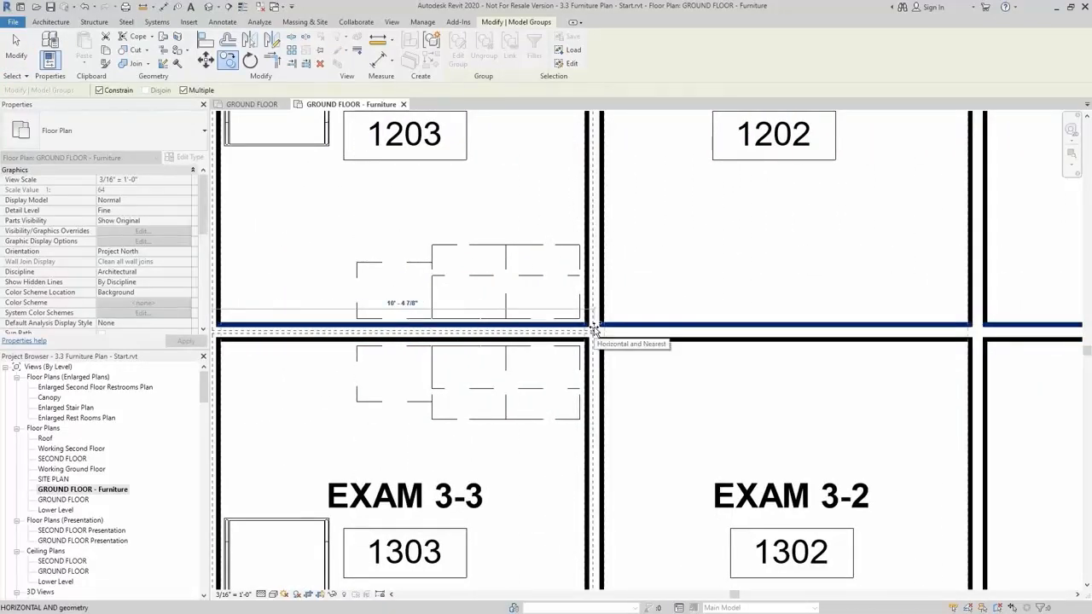
click(594, 329)
middle_drag(855, 323, 490, 324)
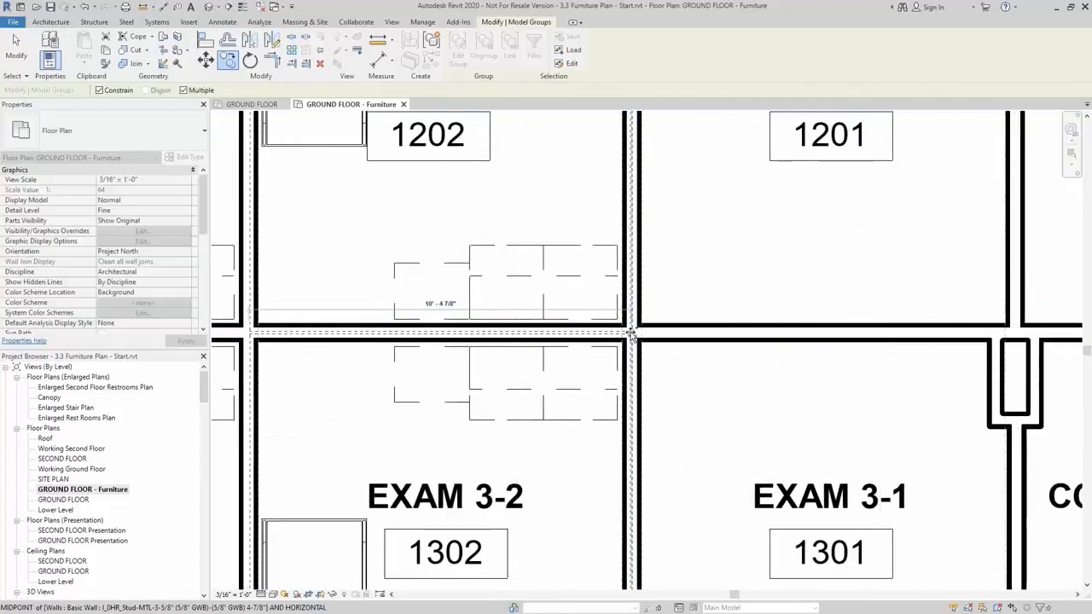
scroll(635, 329, down, 2)
scroll(635, 329, down, 2)
click(635, 330)
key(Escape)
key(Escape)
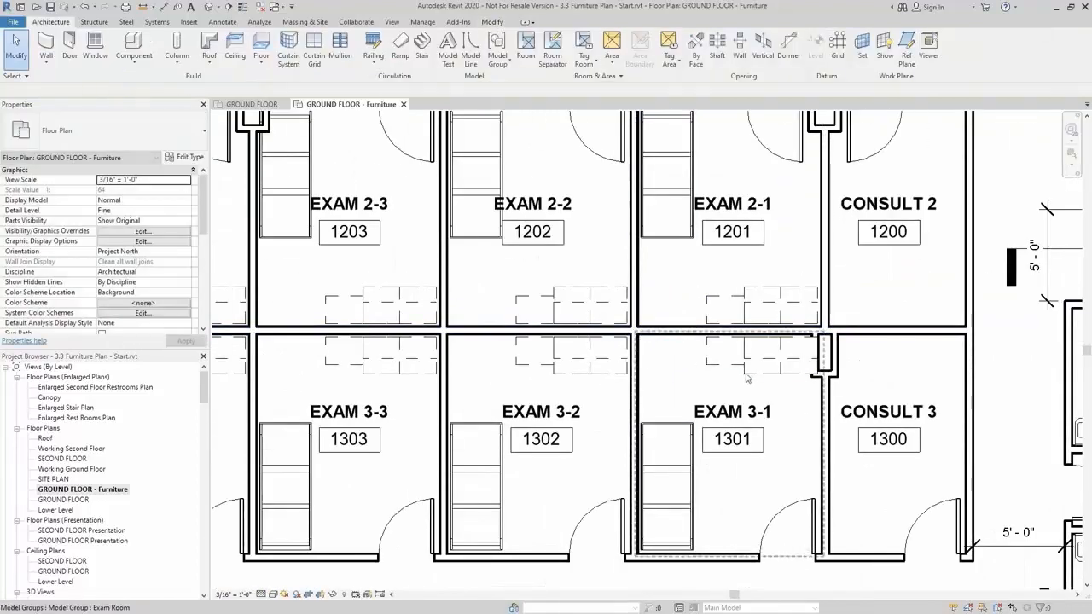
Step: Remove the Exam Room group copy from EXAM 3-1
key(ctrl+z)
scroll(734, 358, down, 2)
middle_drag(528, 372, 713, 384)
scroll(714, 365, up, 1)
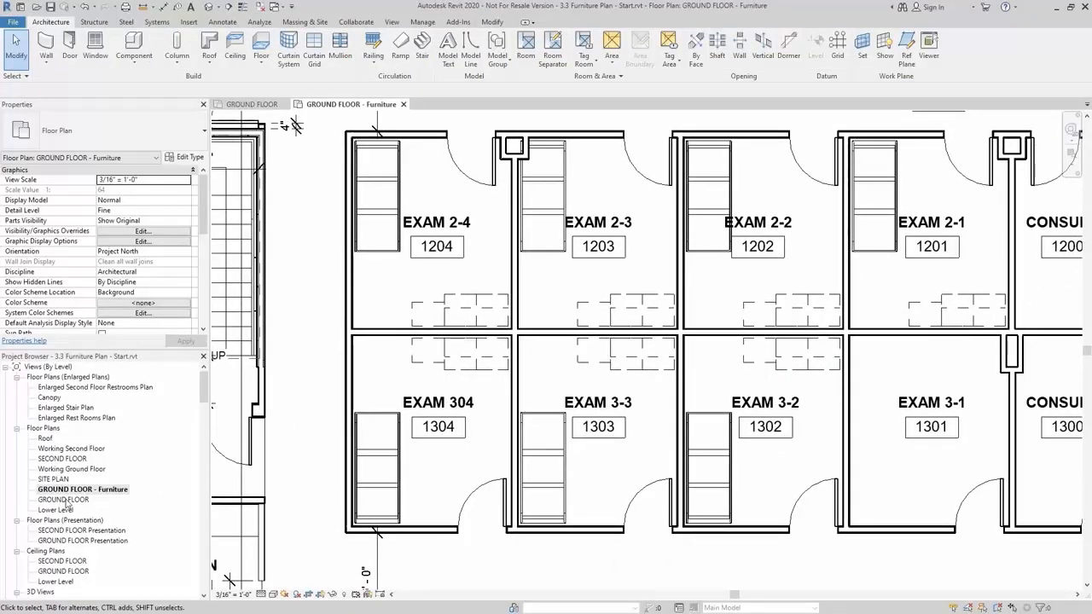
Step: Open the GROUND FLOOR plan and examine the stretcher bed in EXAM 3-3 and the casework in EXAM 2-3
click(66, 501)
double_click(65, 500)
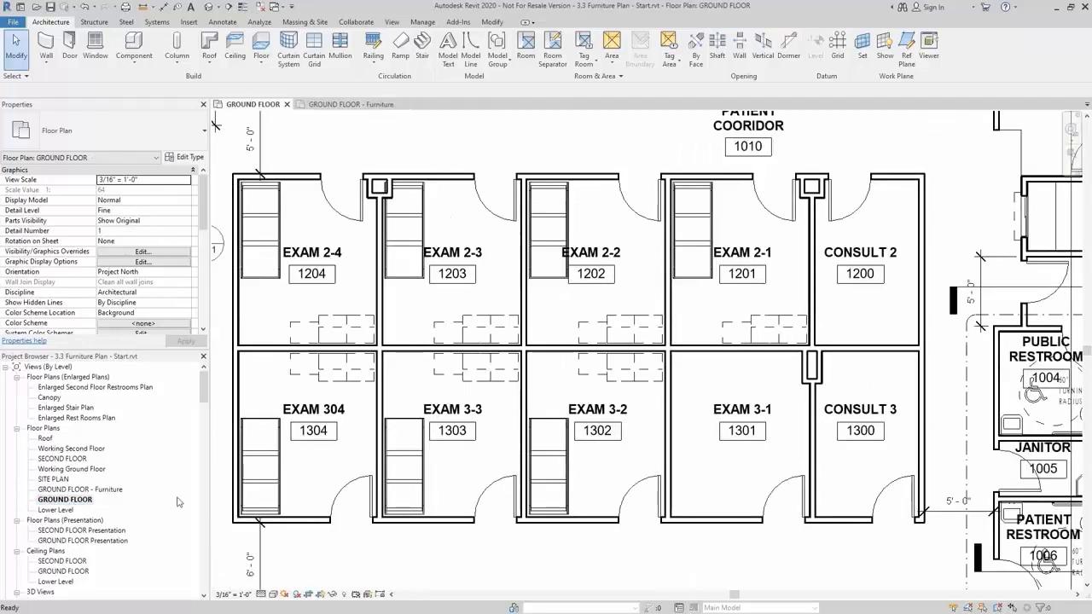
key(Tab)
click(417, 456)
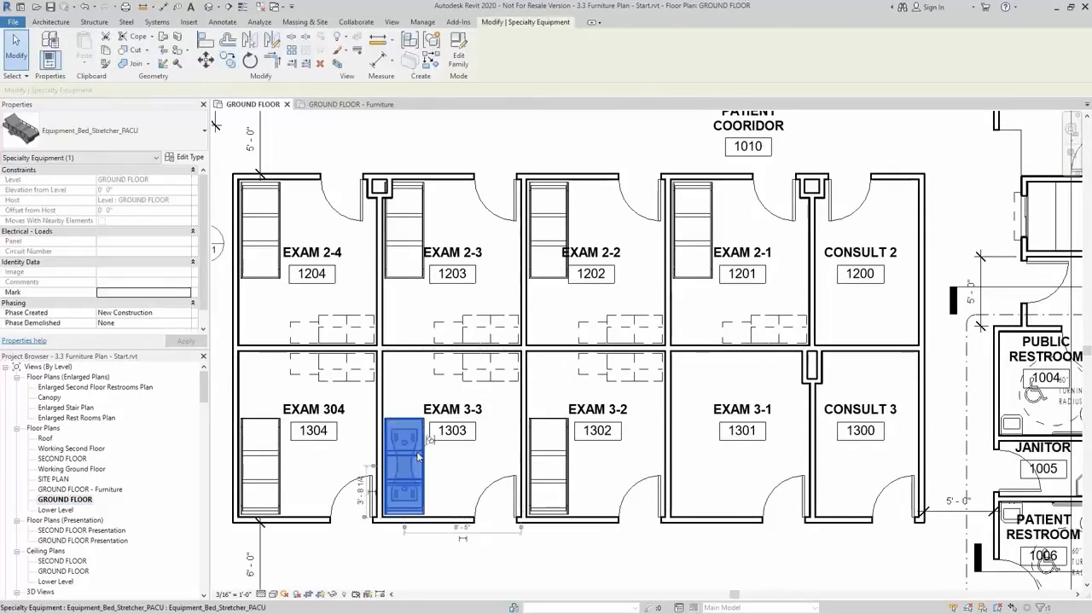
click(467, 468)
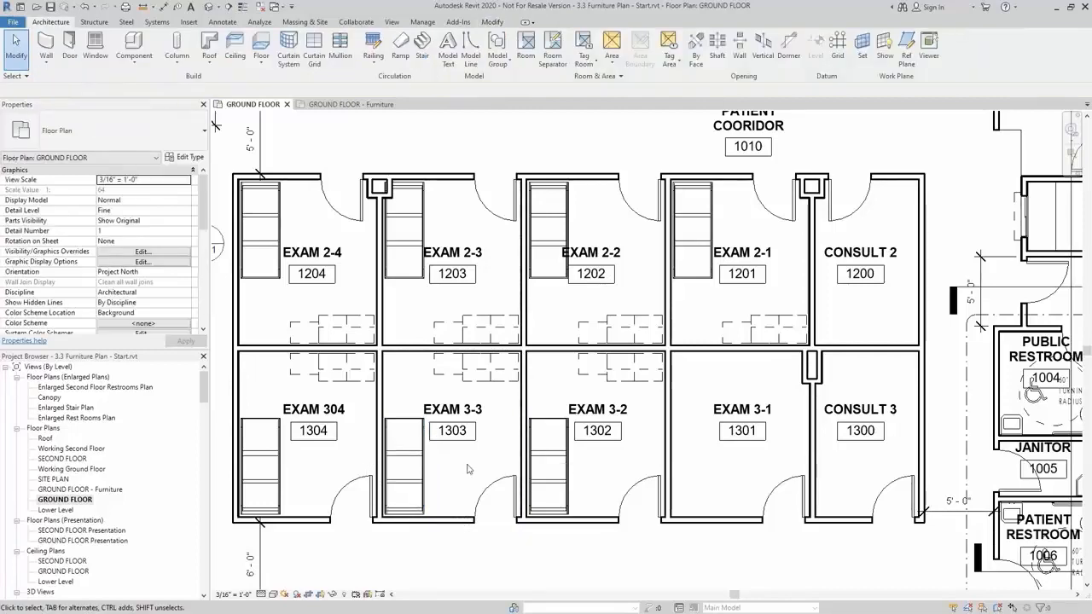
middle_drag(476, 471, 524, 472)
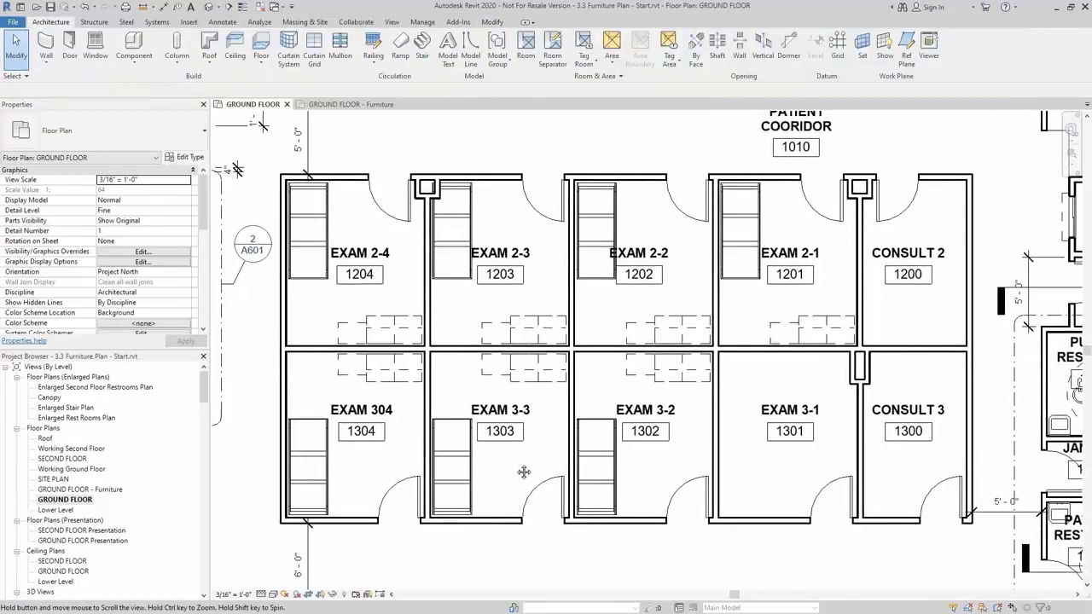
click(536, 319)
click(539, 267)
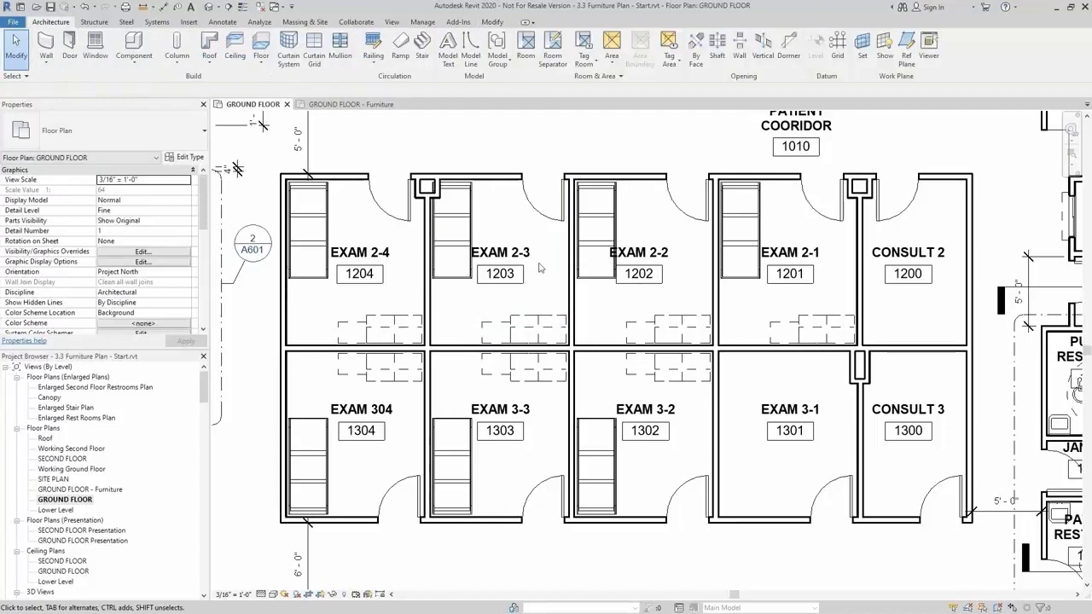
middle_drag(539, 268, 554, 271)
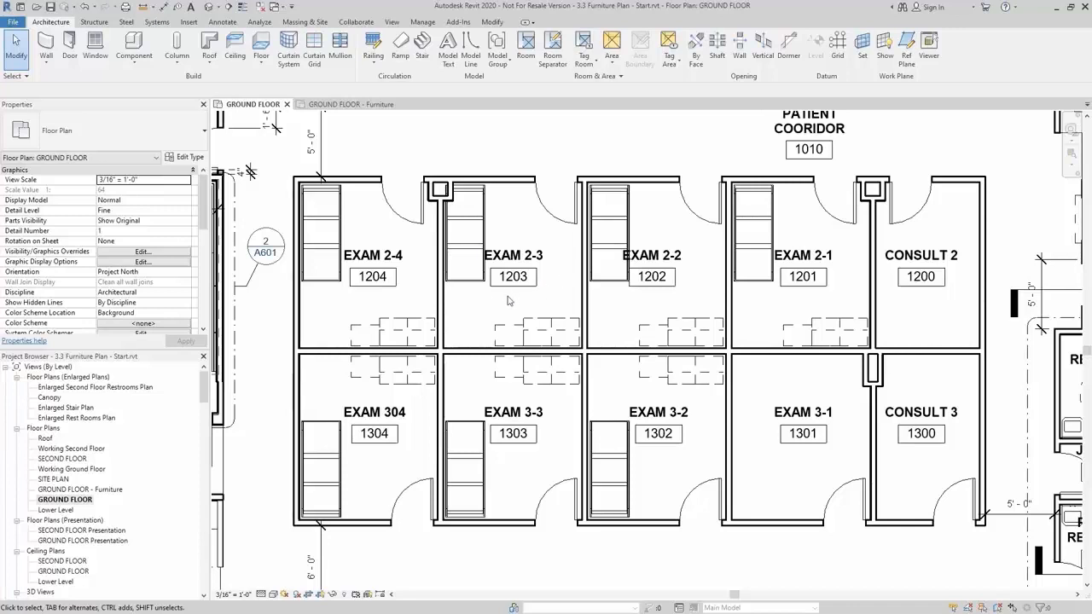
Step: Hide the Casework, Specialty Equipment, Furniture and Furniture Systems categories in the GROUND FLOOR plan through its Visibility/Graphic Overrides
key(v)
key(g)
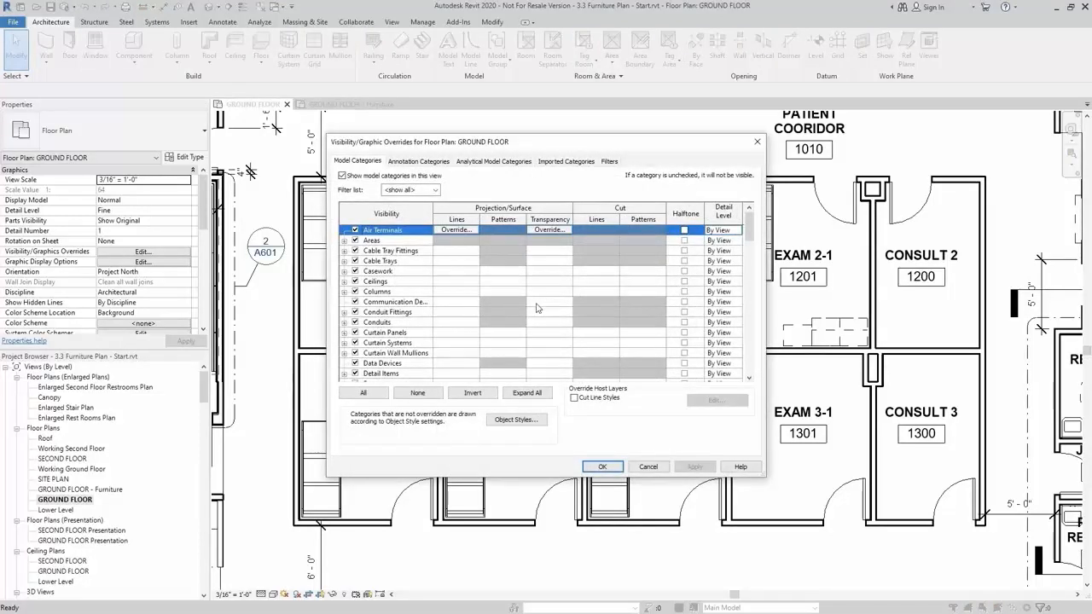
click(396, 312)
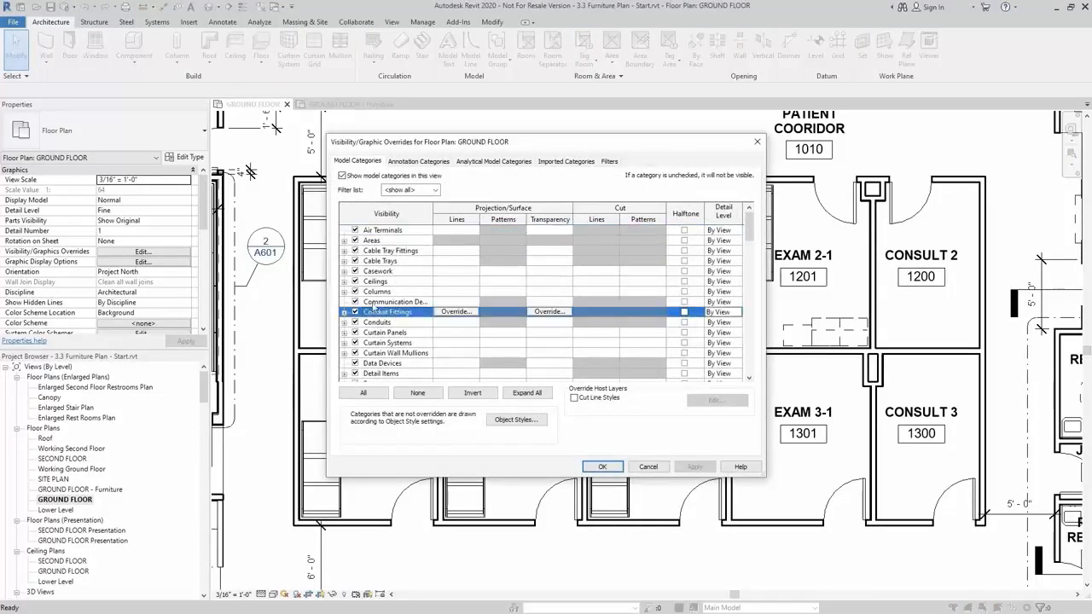
click(355, 272)
scroll(431, 343, down, 2)
key(s)
scroll(373, 333, down, 2)
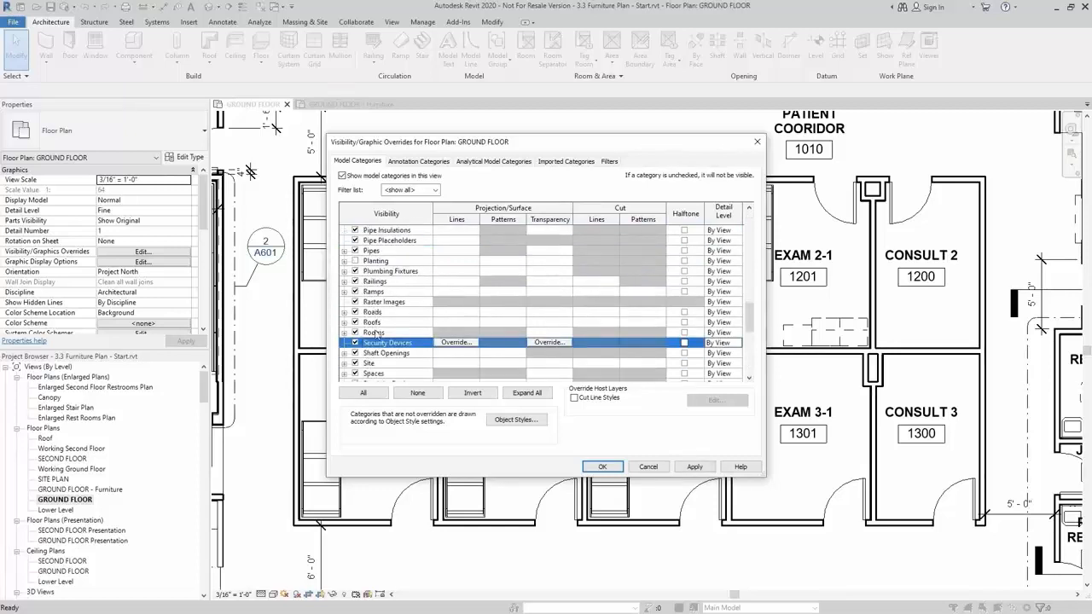
scroll(375, 335, down, 2)
click(356, 344)
key(f)
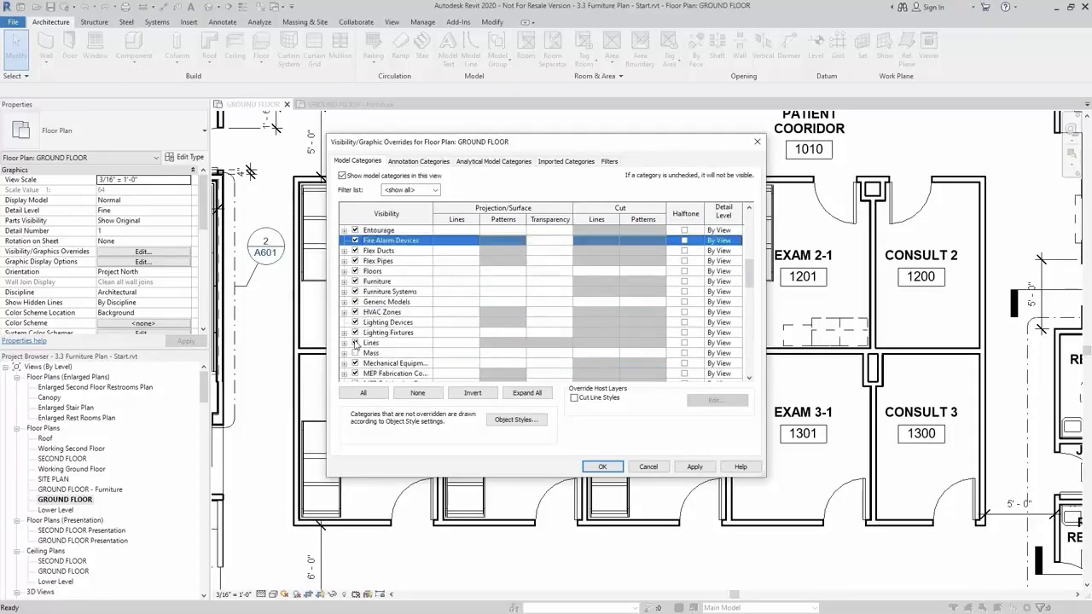
click(356, 292)
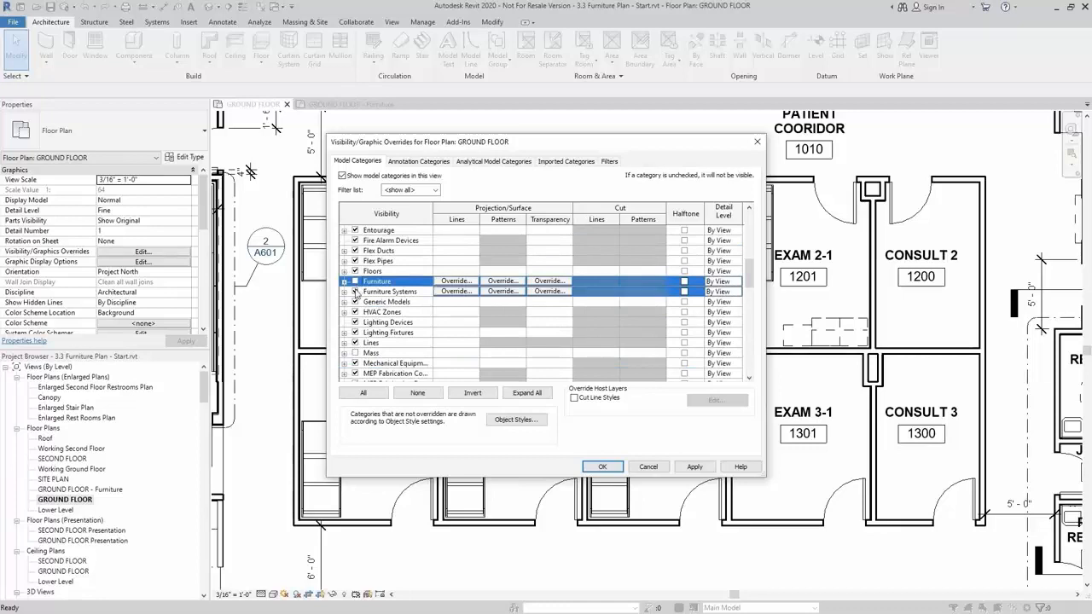
click(602, 467)
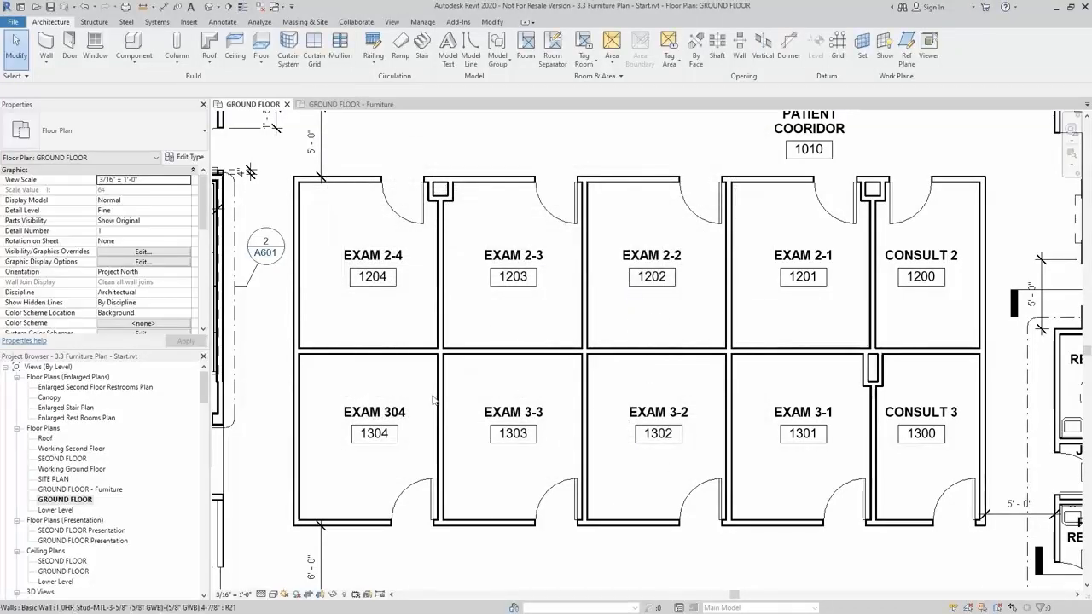
Step: Open the GROUND FLOOR - Furniture plan and create a view template from it named "Furniture Plan"
double_click(102, 489)
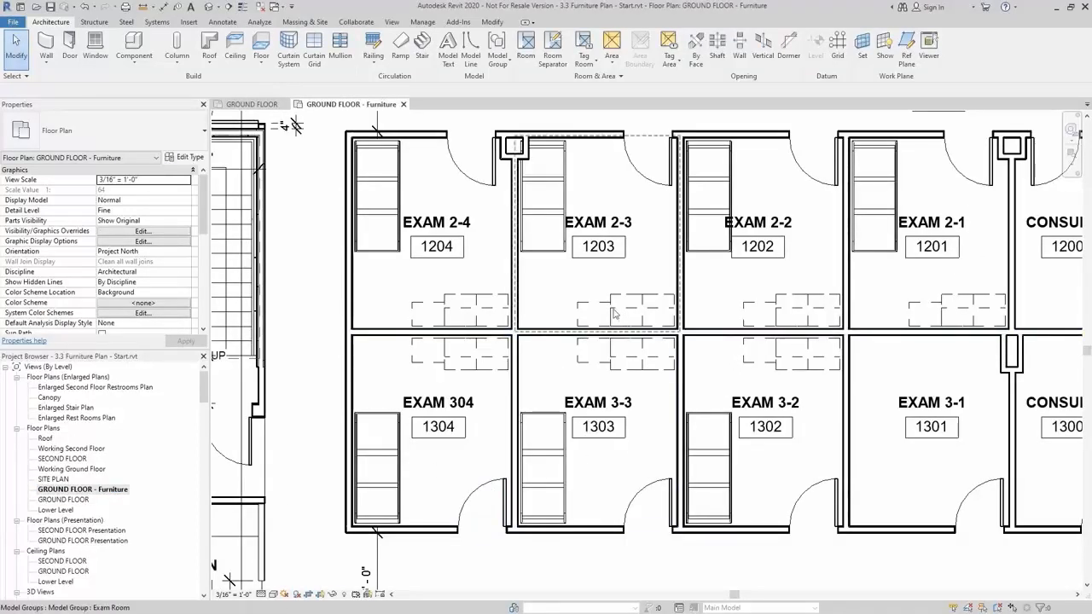
click(80, 490)
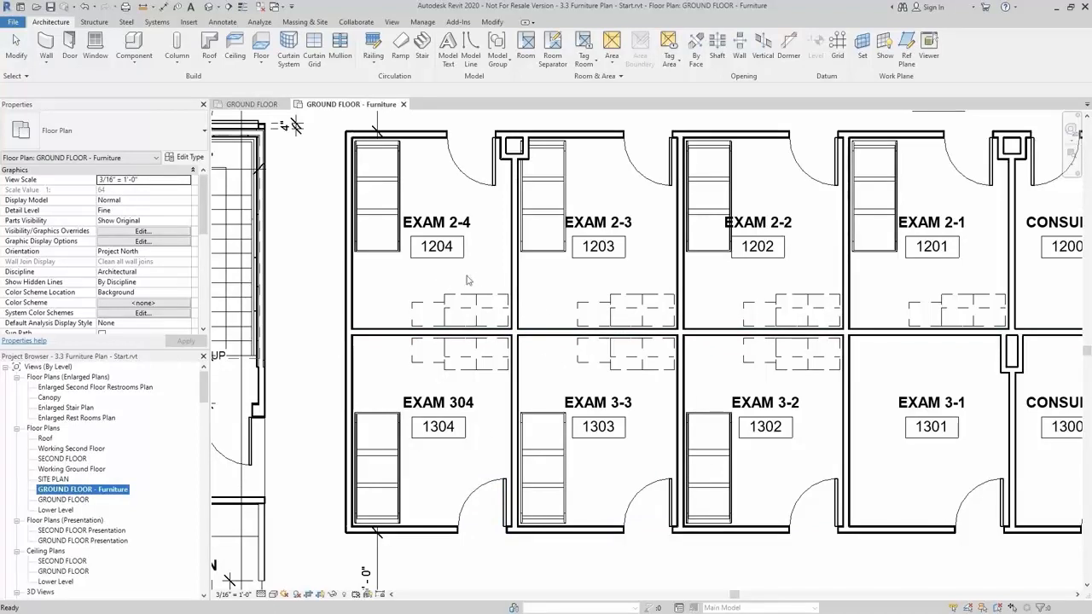
click(720, 311)
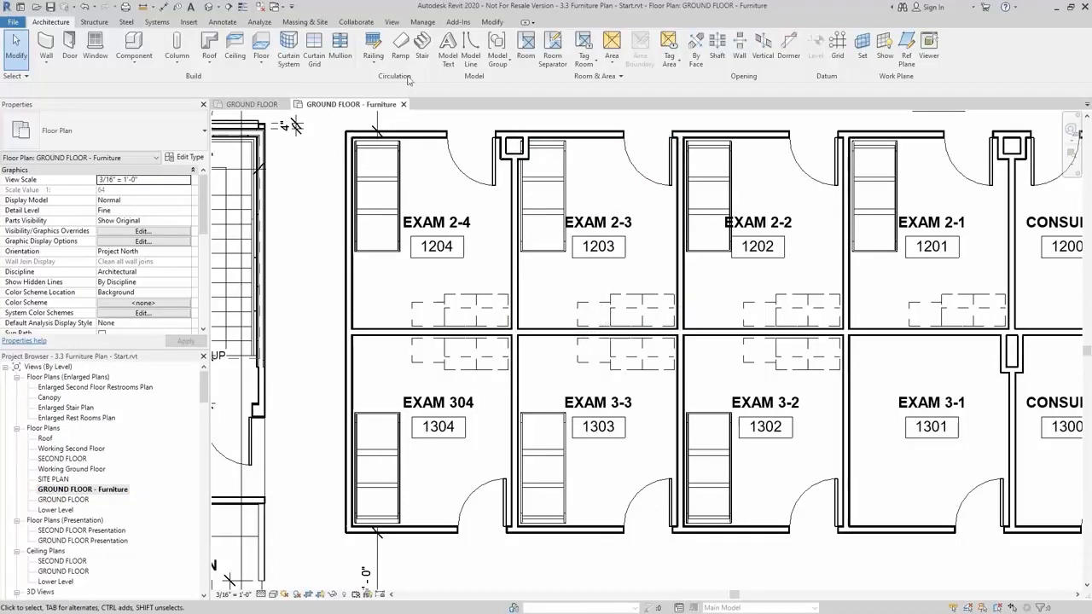
click(392, 21)
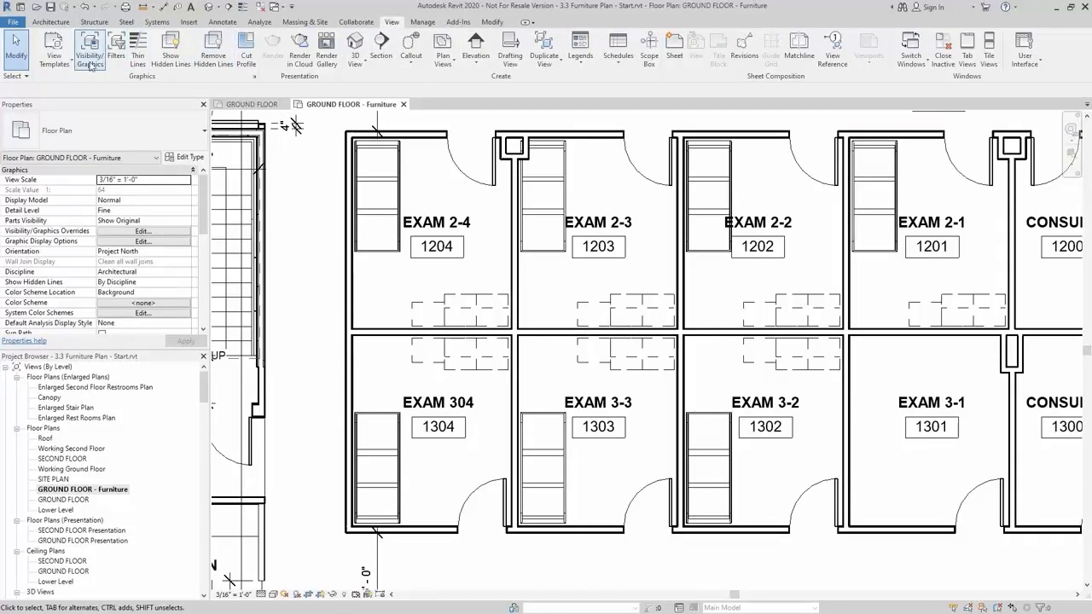
click(61, 64)
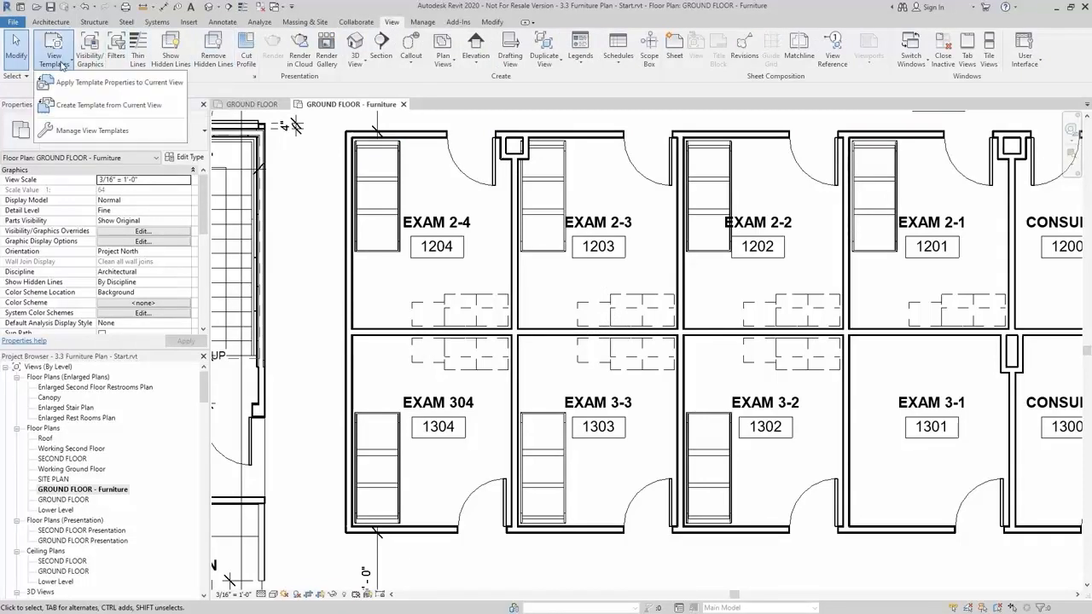
click(152, 106)
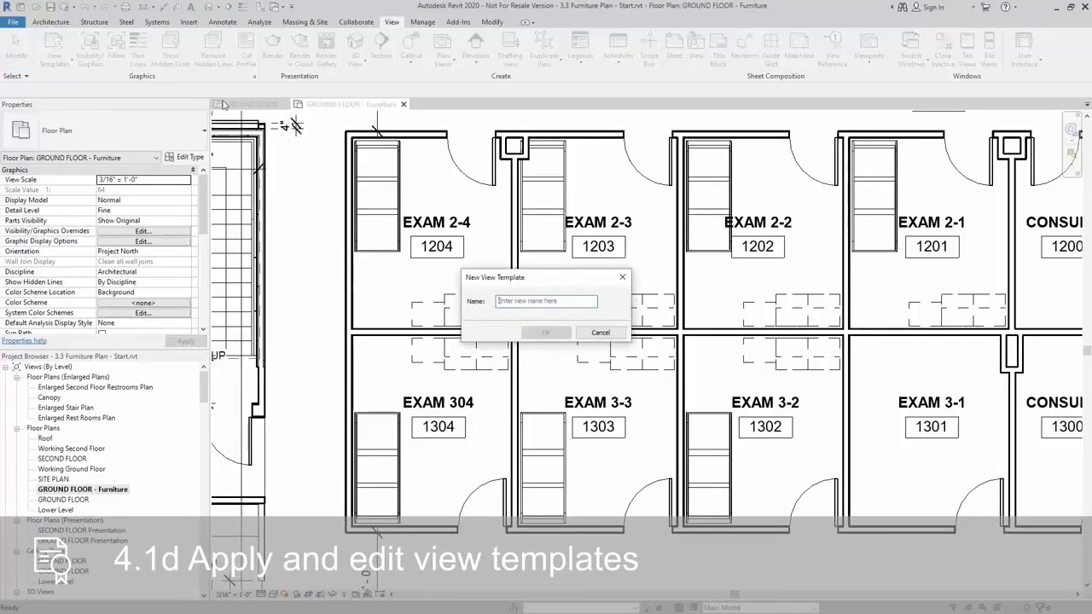
text(Fu)
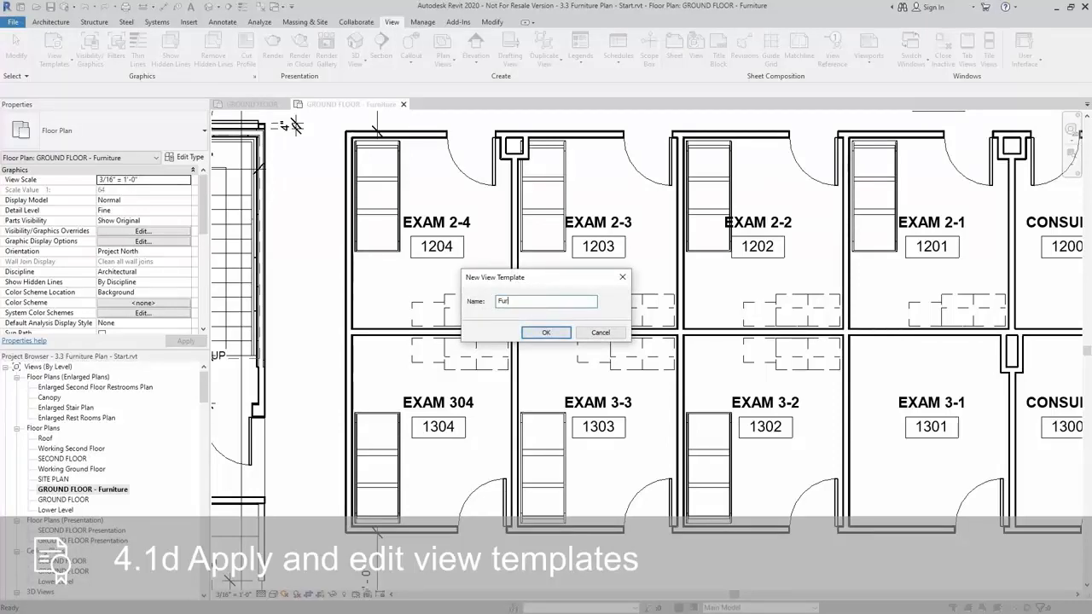
text(rniture)
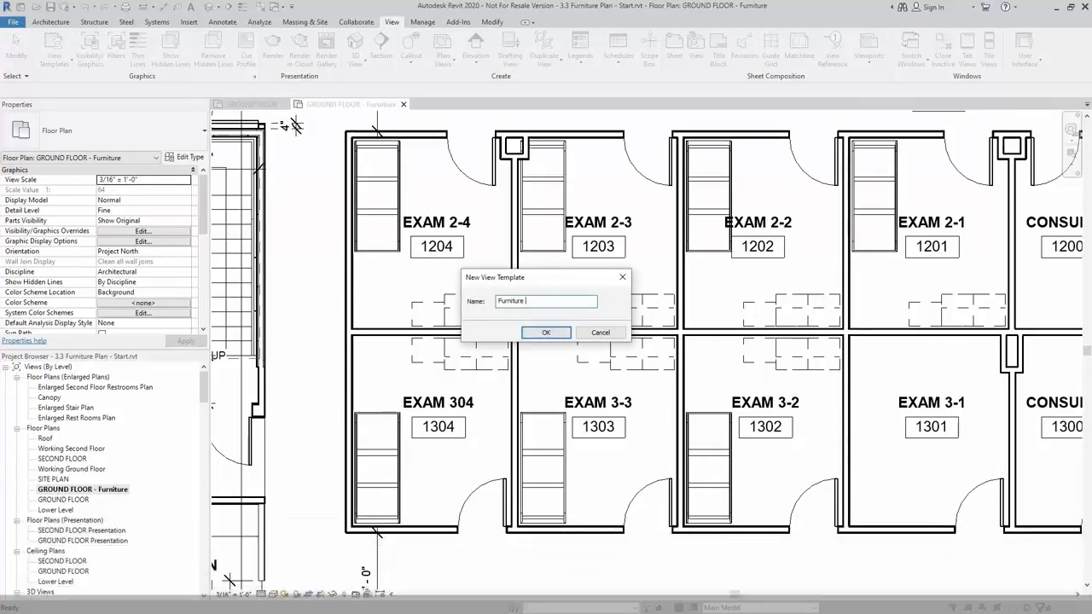
text( Plan)
key(Return)
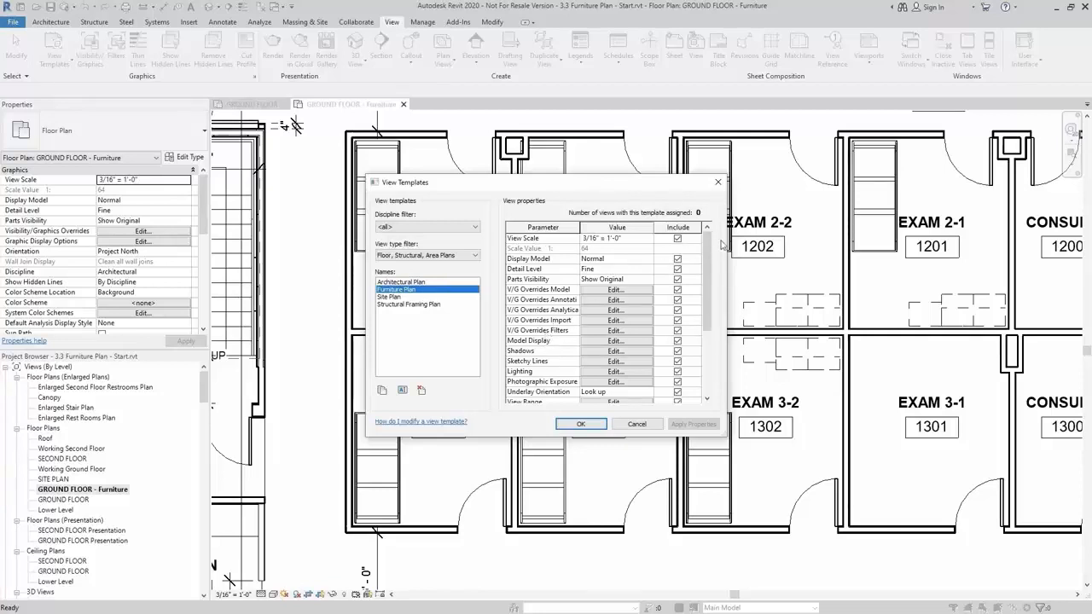
drag(712, 247, 709, 309)
click(577, 424)
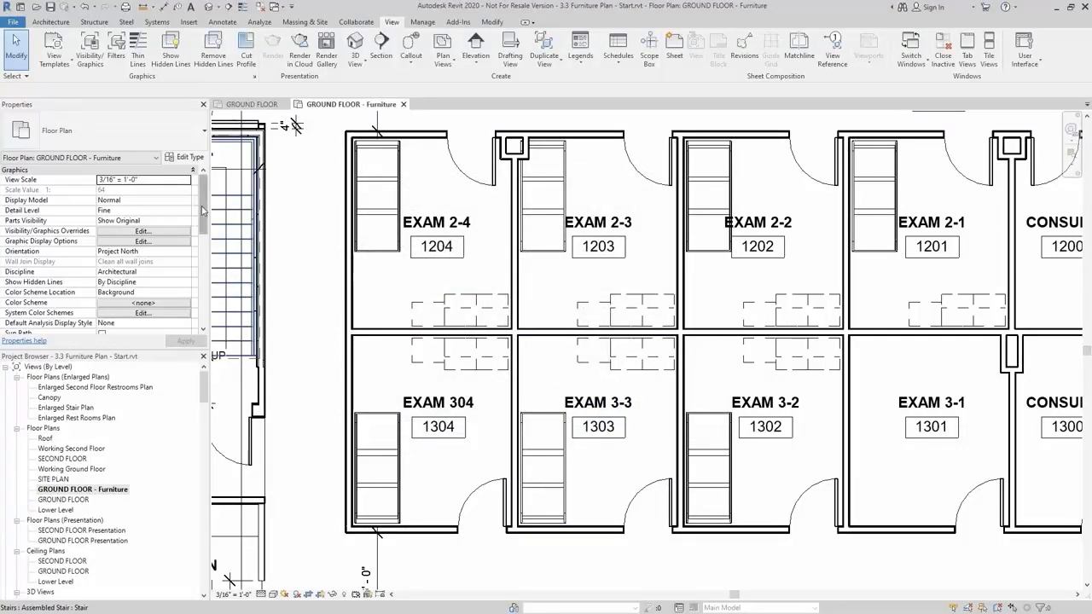
Step: Assign the Furniture Plan view template to the GROUND FLOOR - Furniture plan
drag(203, 213, 210, 282)
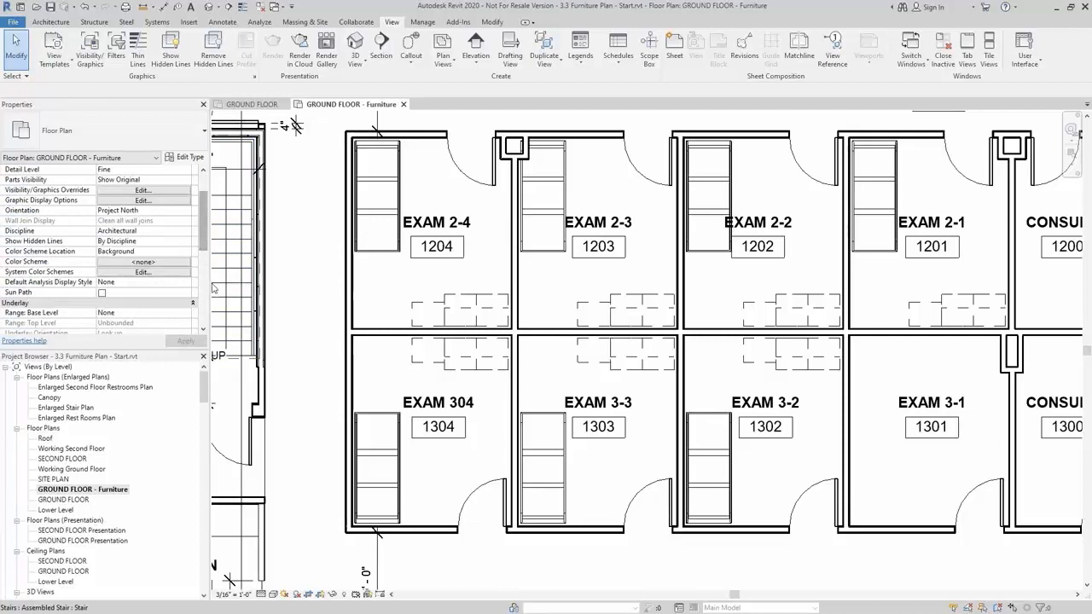
click(207, 292)
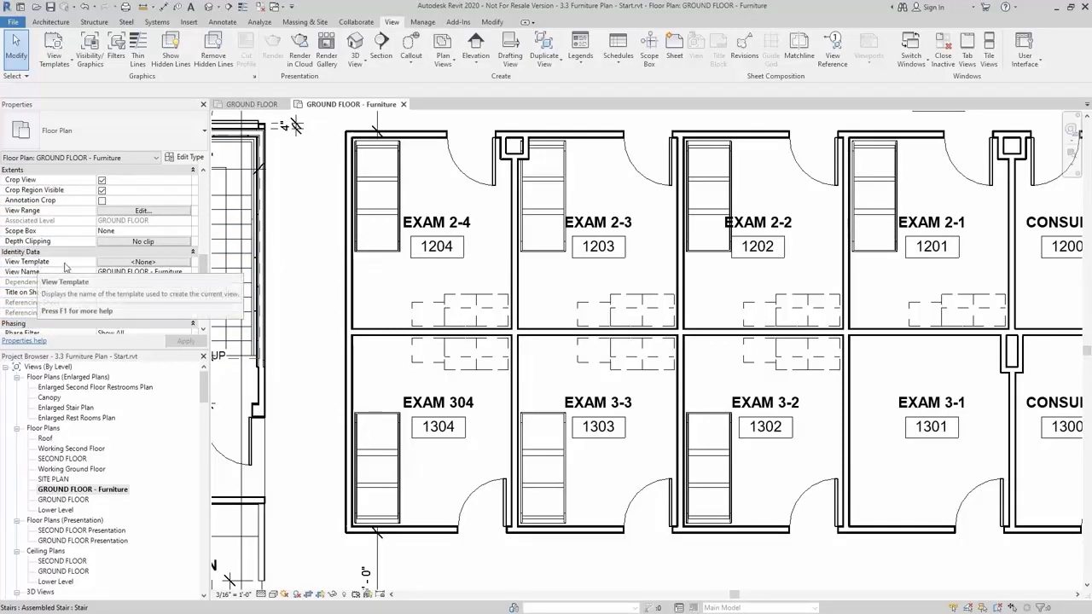
click(136, 262)
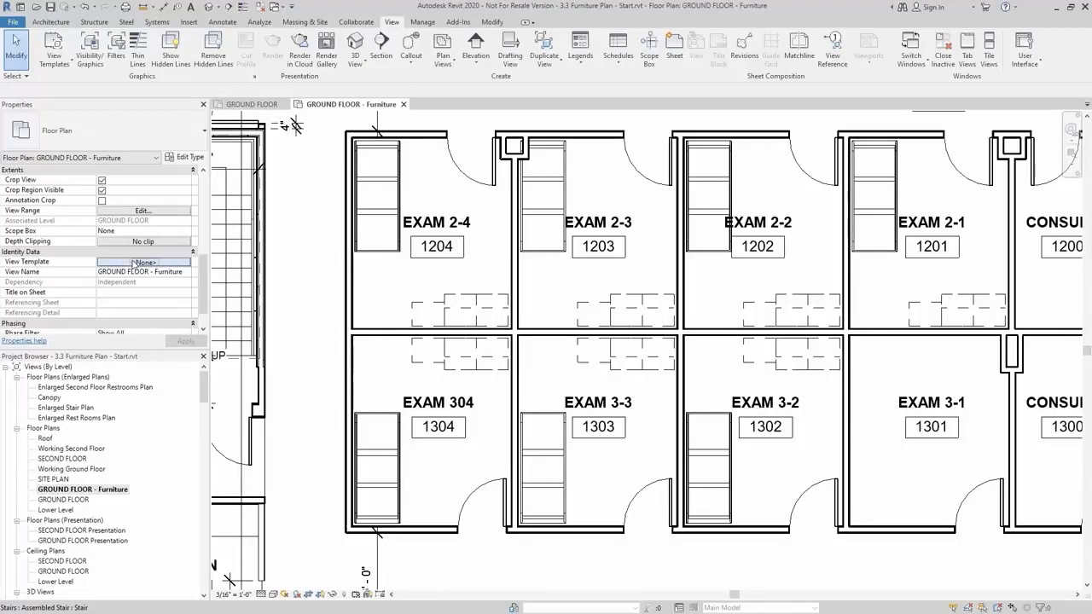
click(411, 297)
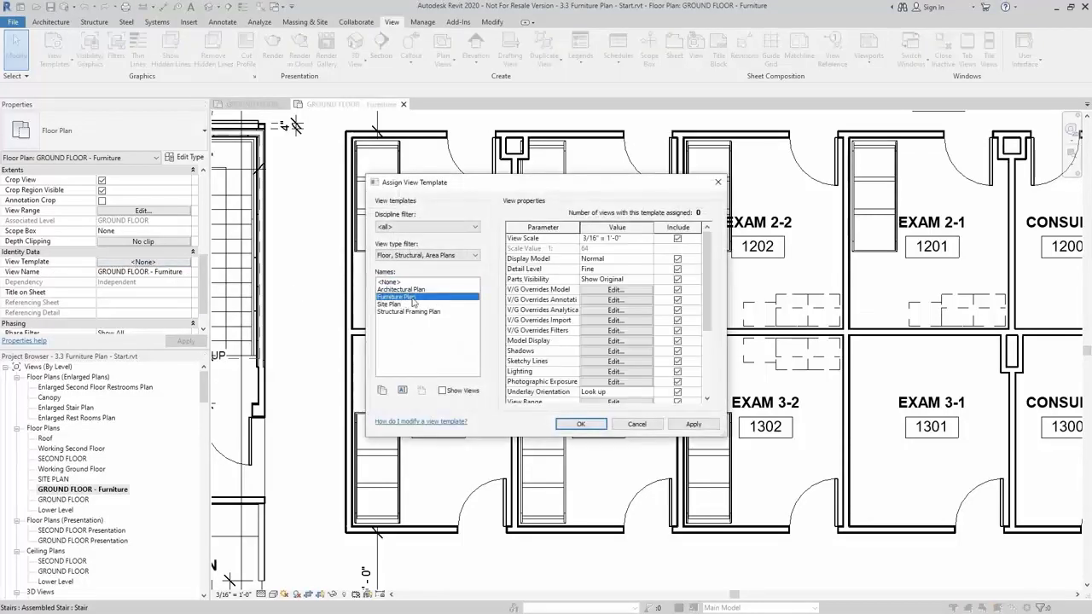
click(580, 424)
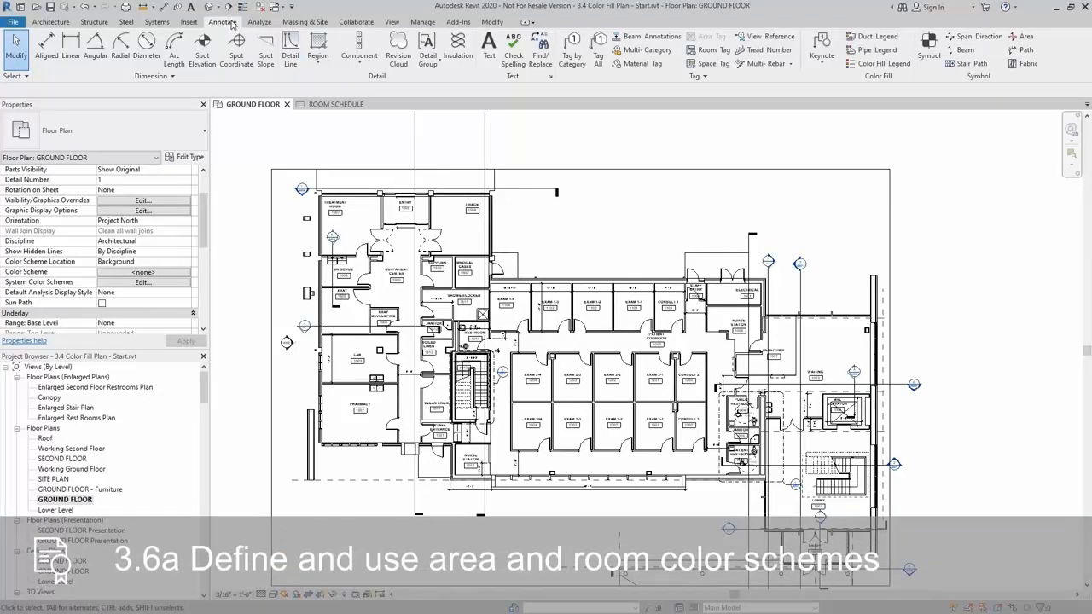
Step: Place a color fill legend below the GROUND FLOOR plan, using the Rooms space type and the Name color scheme
click(883, 64)
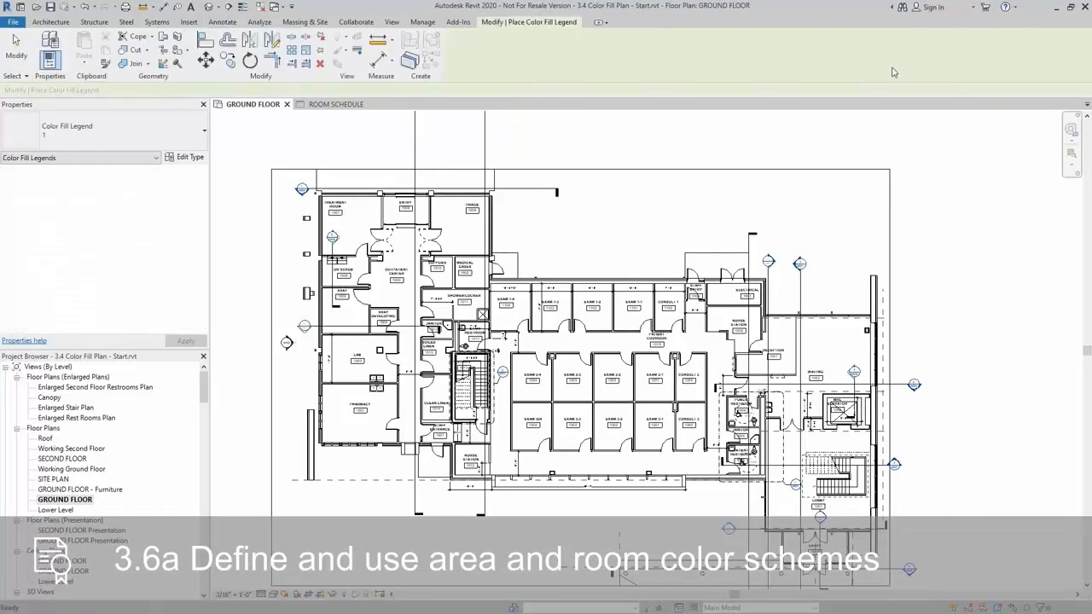
click(320, 513)
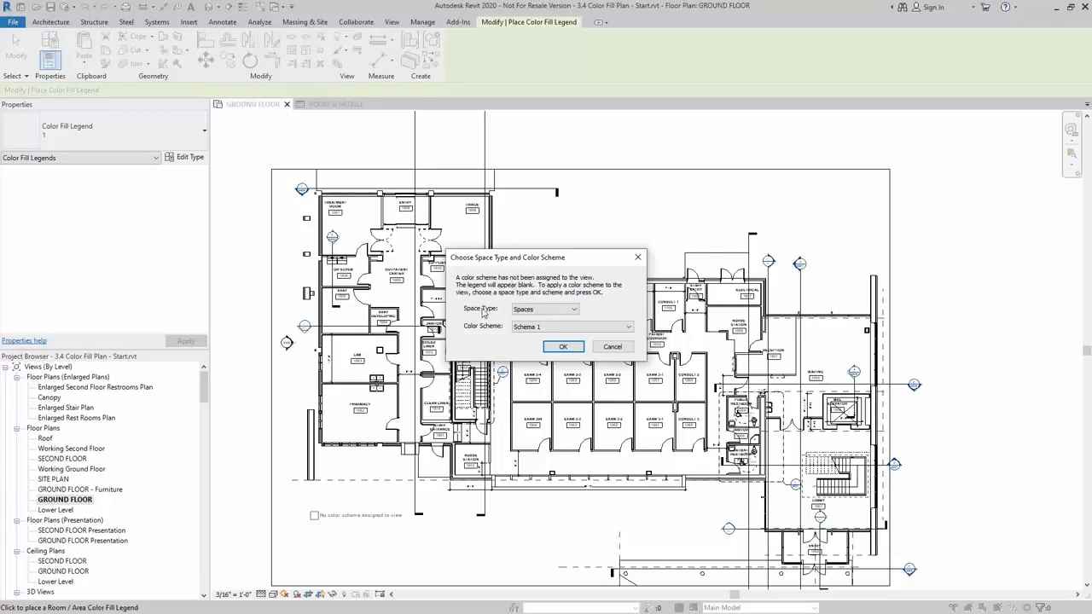
click(537, 310)
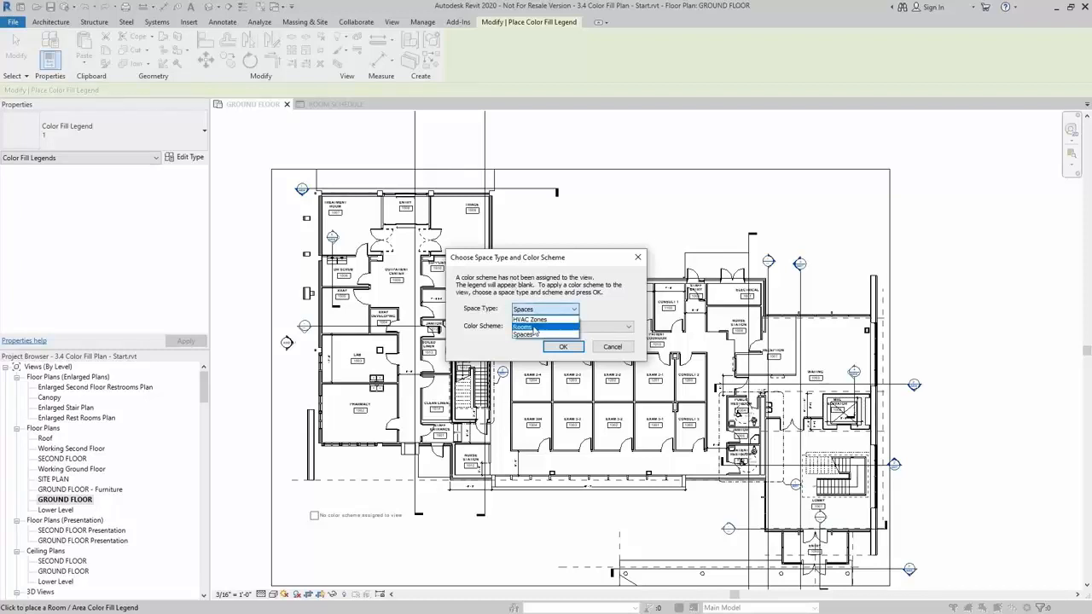
click(535, 328)
click(554, 328)
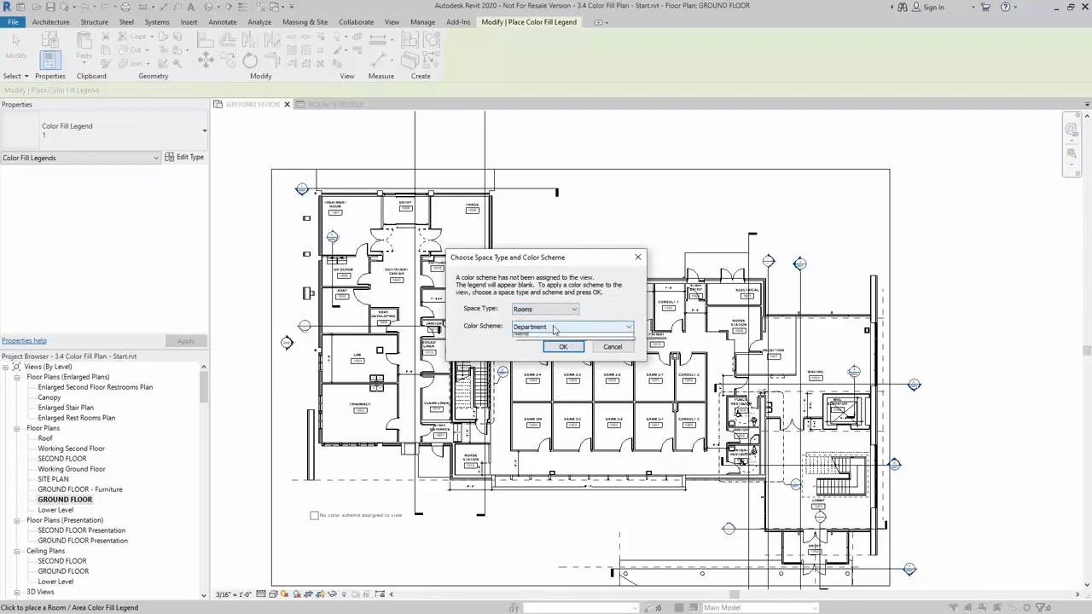
click(521, 352)
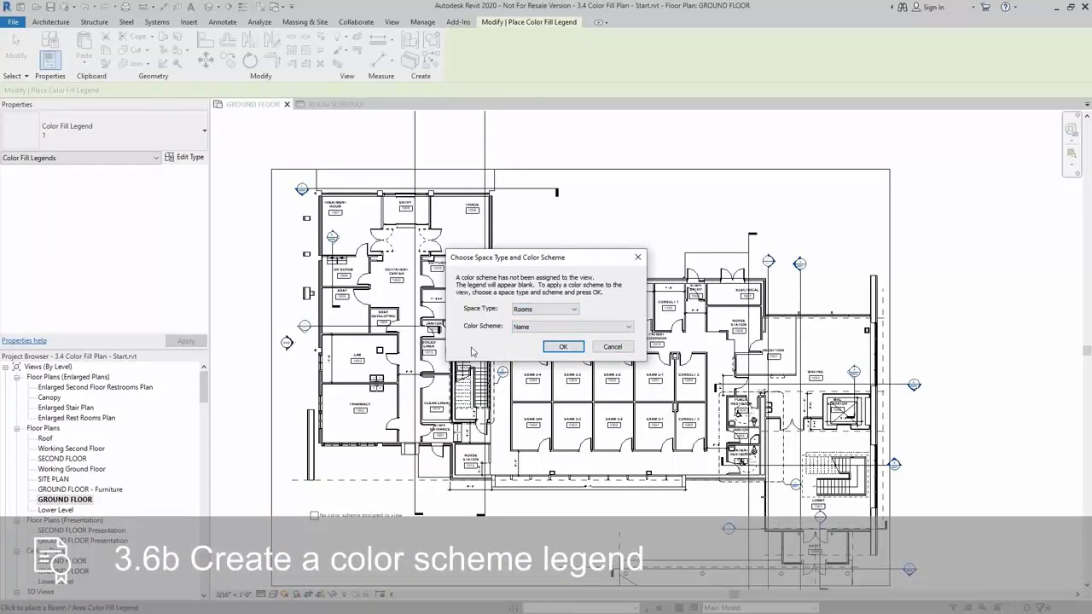
click(563, 347)
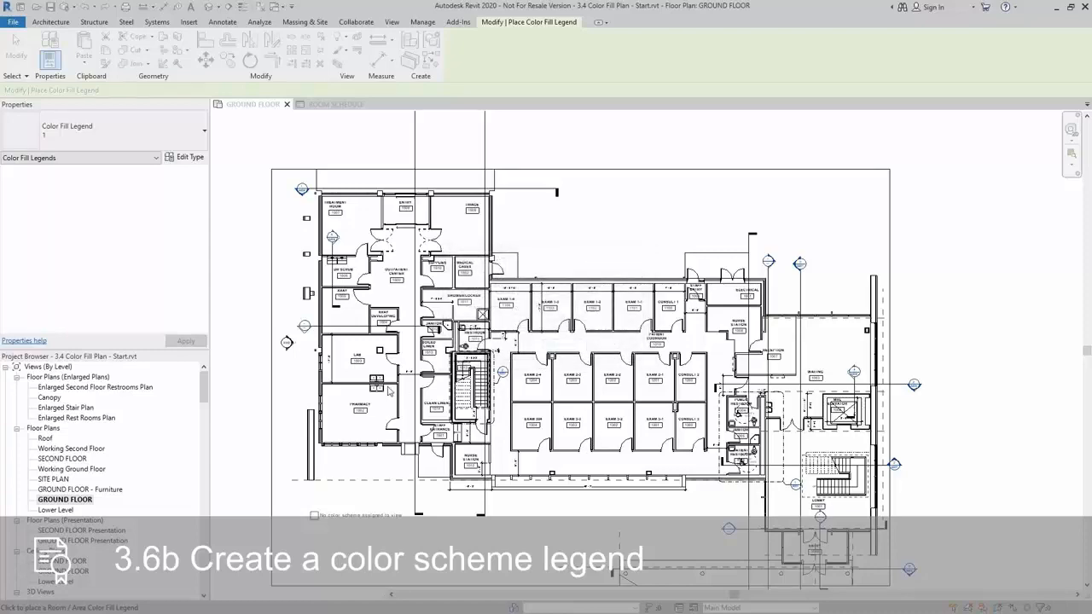
click(310, 498)
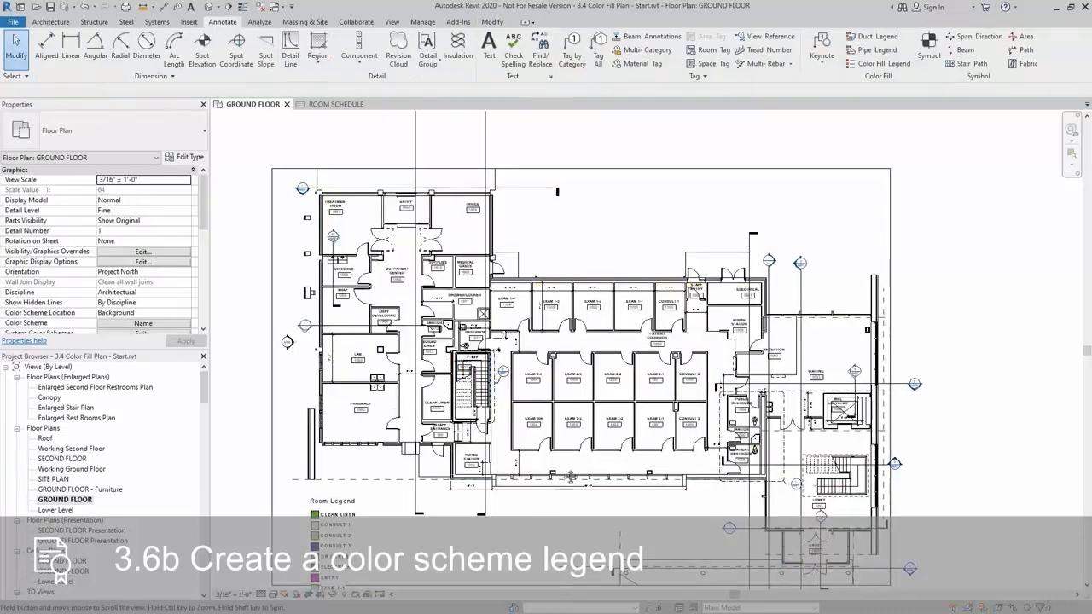
Step: Shorten the Room Legend below the plan so its entries wrap into four columns
middle_drag(486, 539, 515, 322)
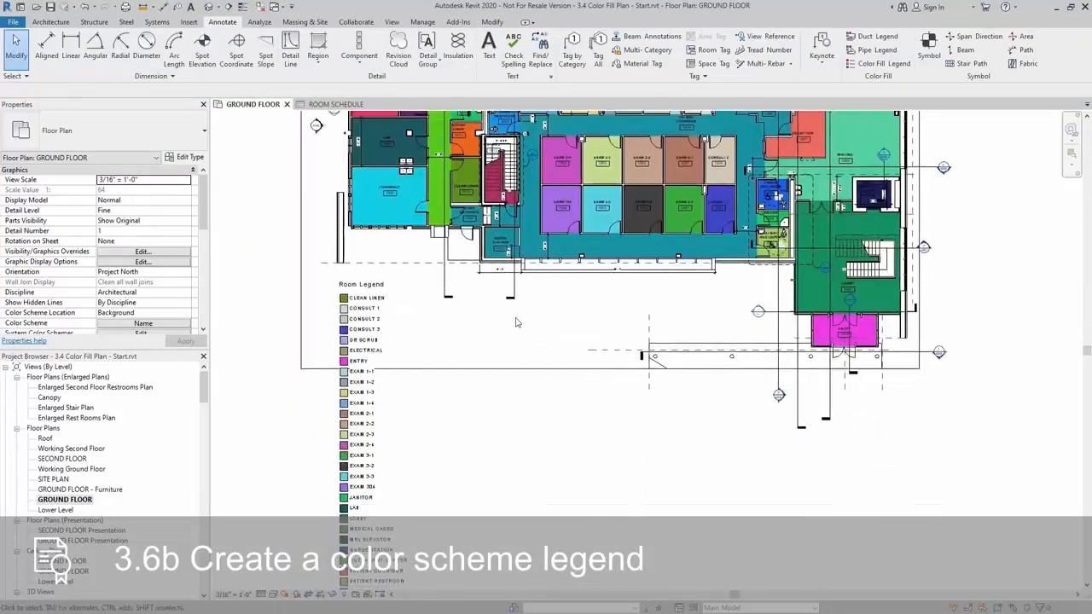
middle_drag(522, 490, 515, 442)
scroll(515, 441, down, 1)
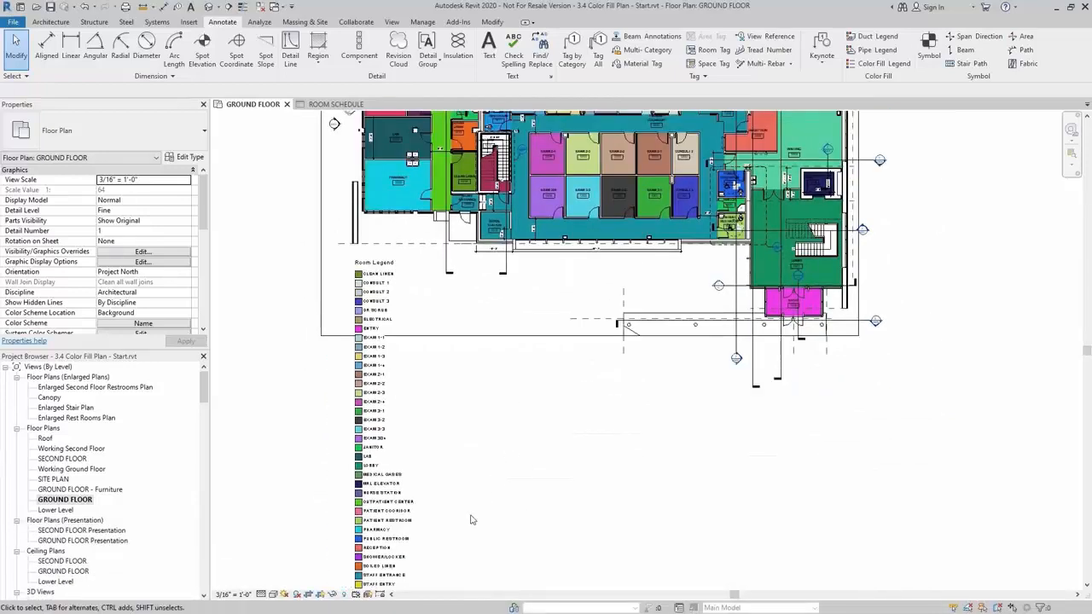
scroll(508, 467, down, 1)
click(413, 558)
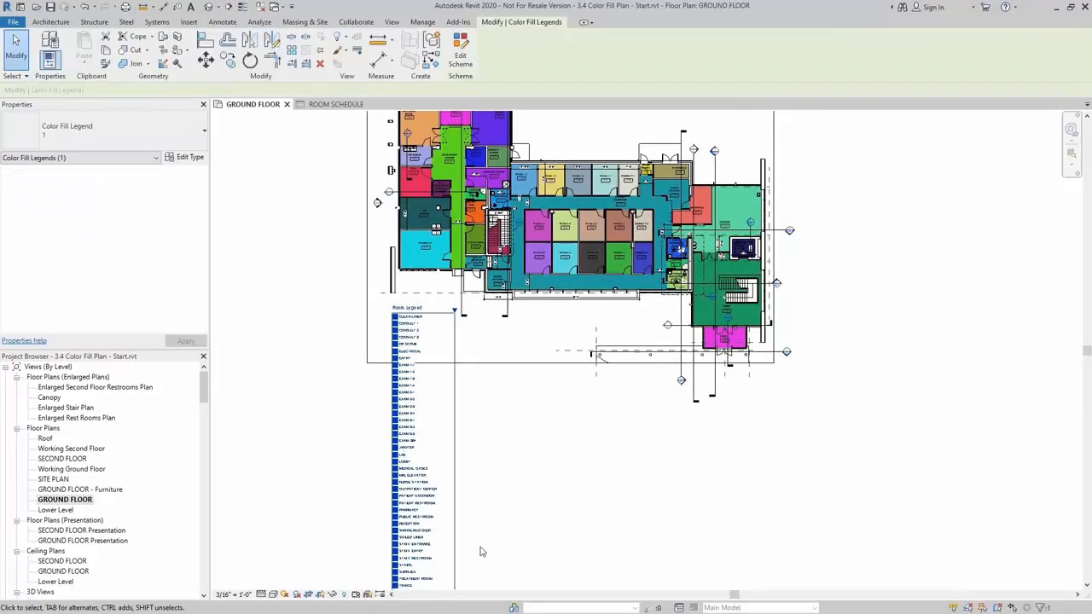
middle_drag(480, 552, 496, 437)
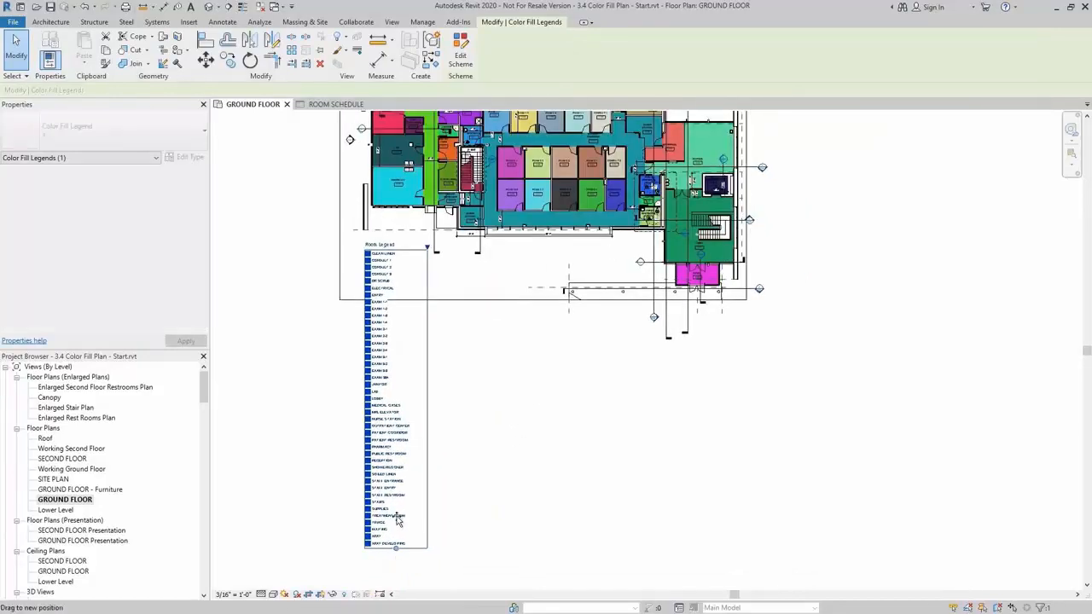
drag(396, 521, 420, 339)
scroll(507, 248, up, 4)
middle_drag(504, 251, 564, 323)
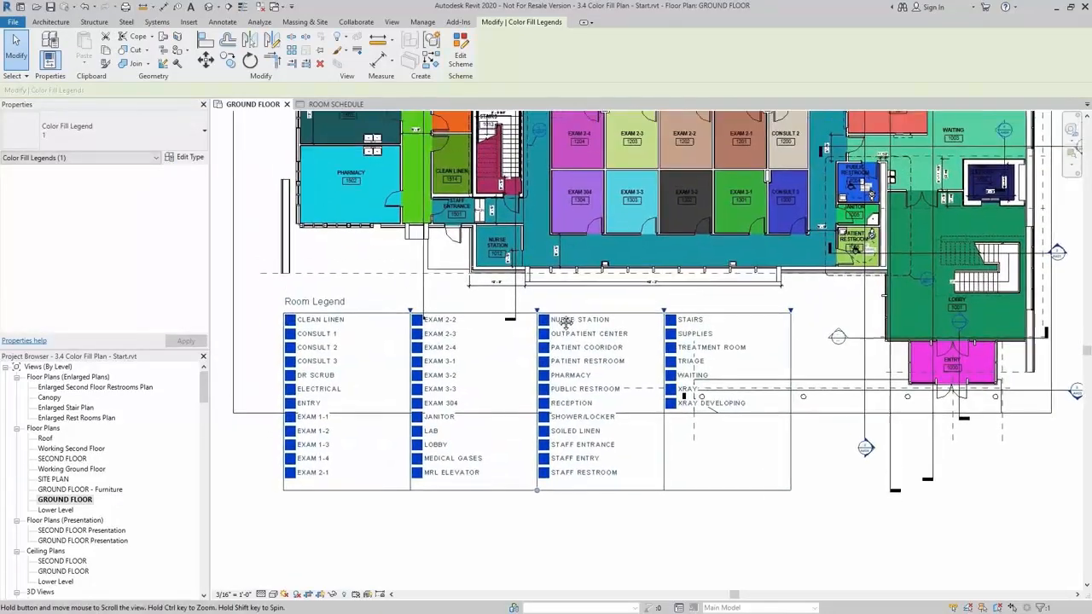
key(Escape)
scroll(563, 366, down, 2)
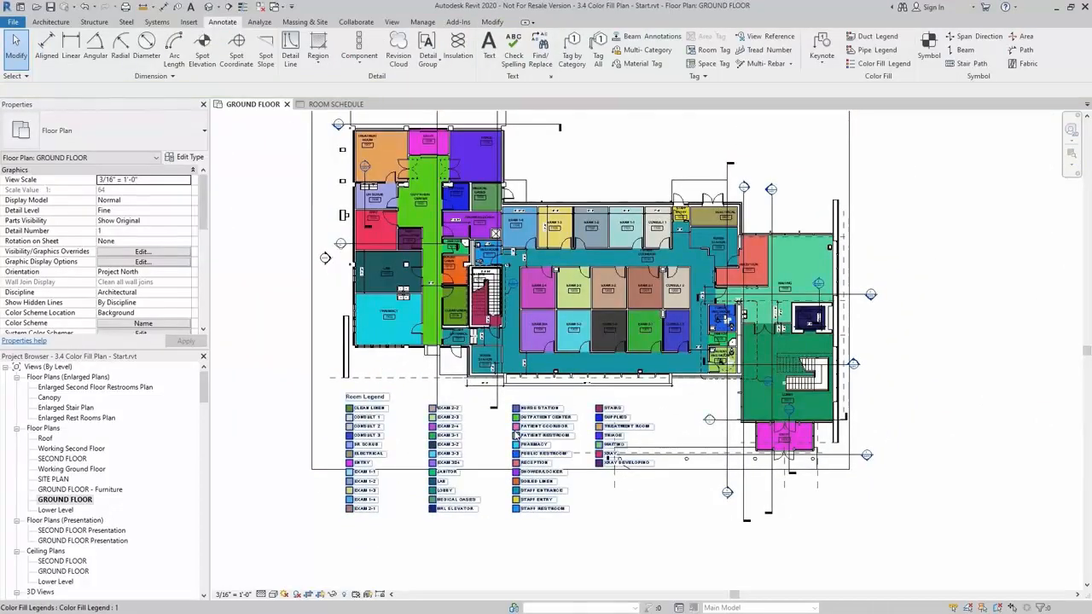
Step: Switch the legend and the plan from the Name color scheme to the Department scheme
click(515, 434)
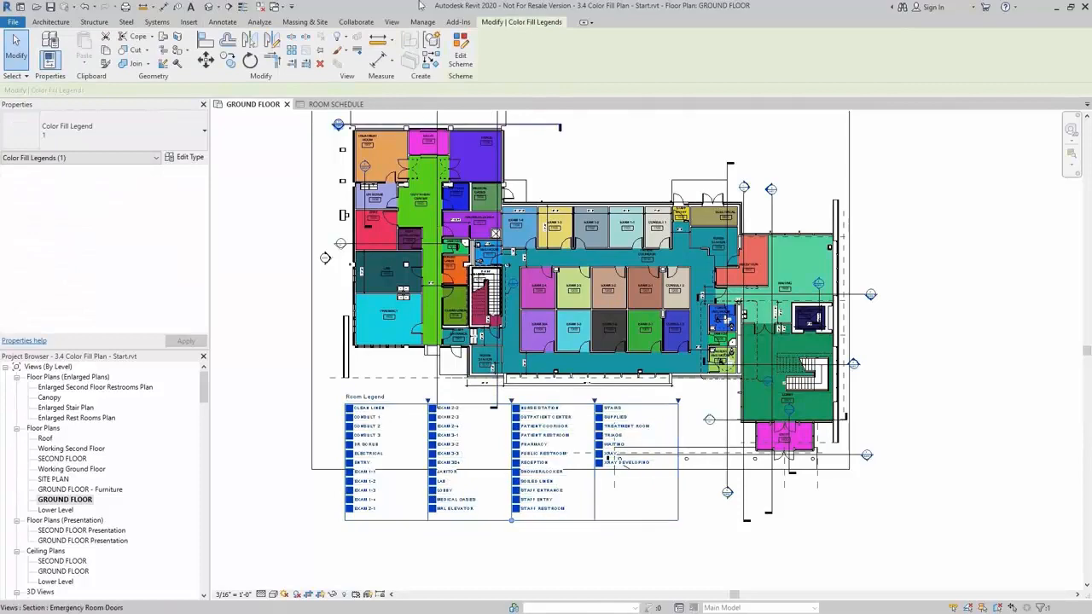
click(460, 51)
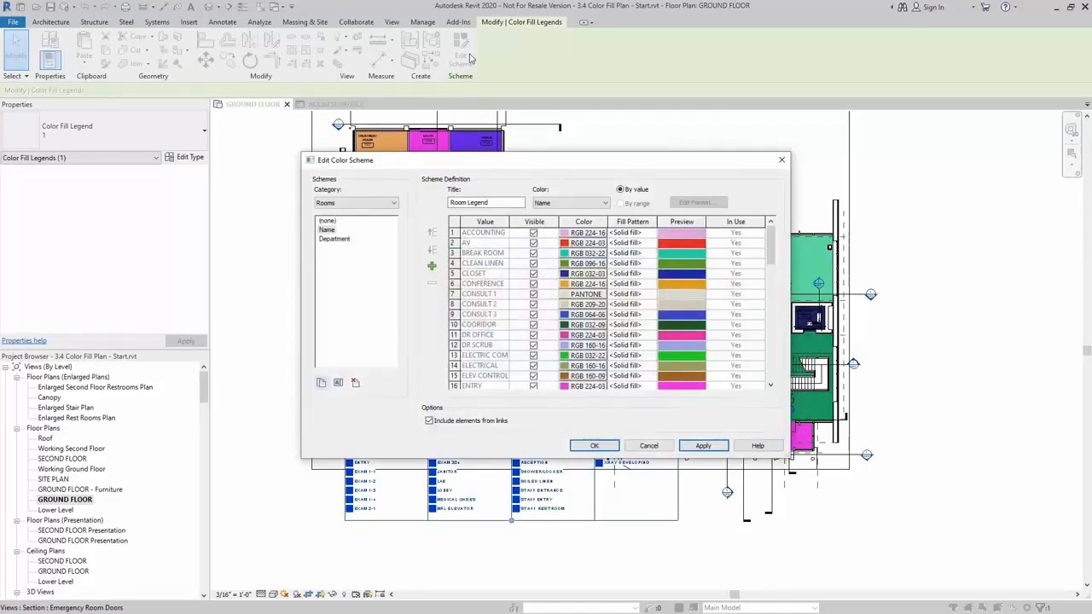
click(328, 230)
click(336, 240)
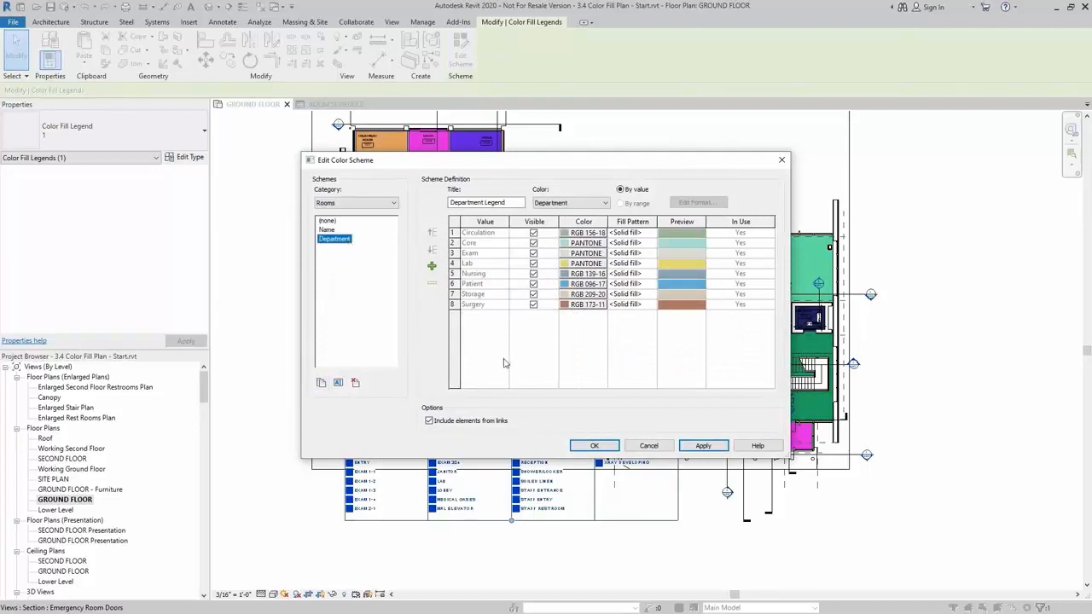
click(594, 445)
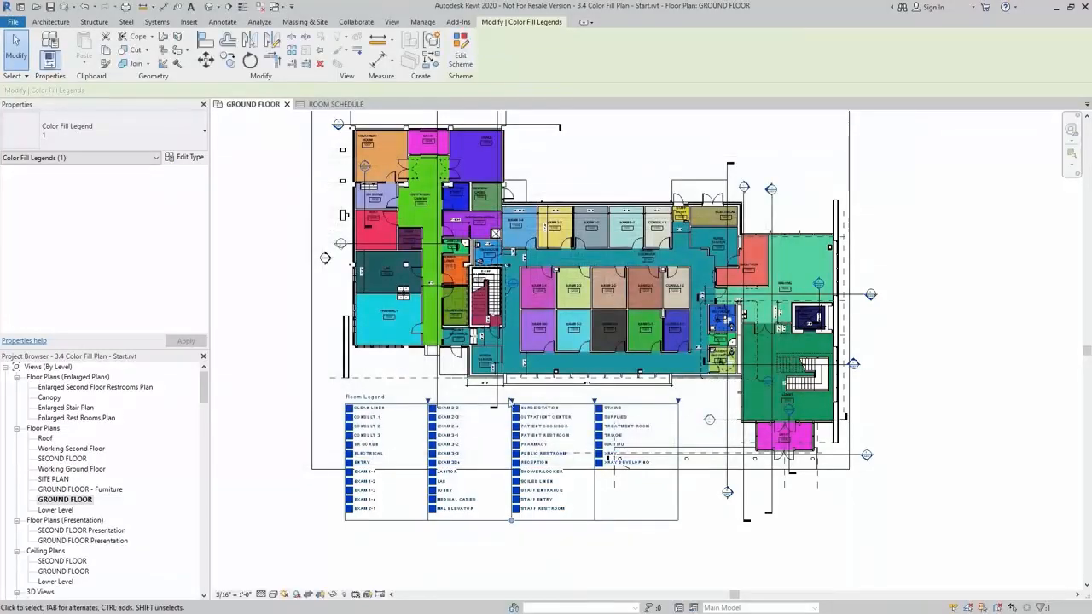
Step: Shorten the Department Legend's frame to fit closely around its single column of entries
click(495, 440)
click(365, 452)
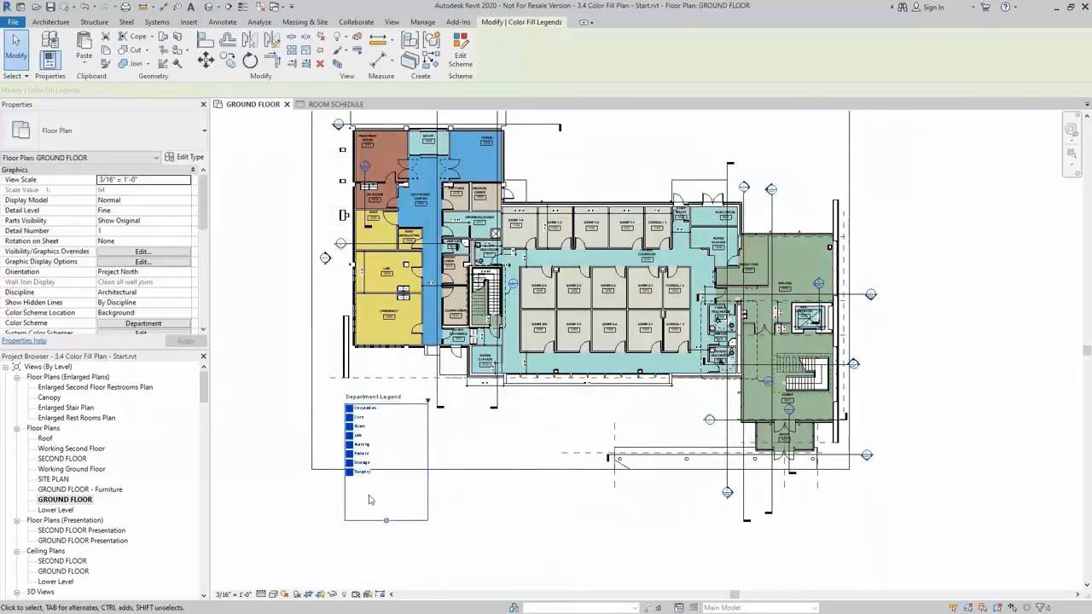
click(539, 428)
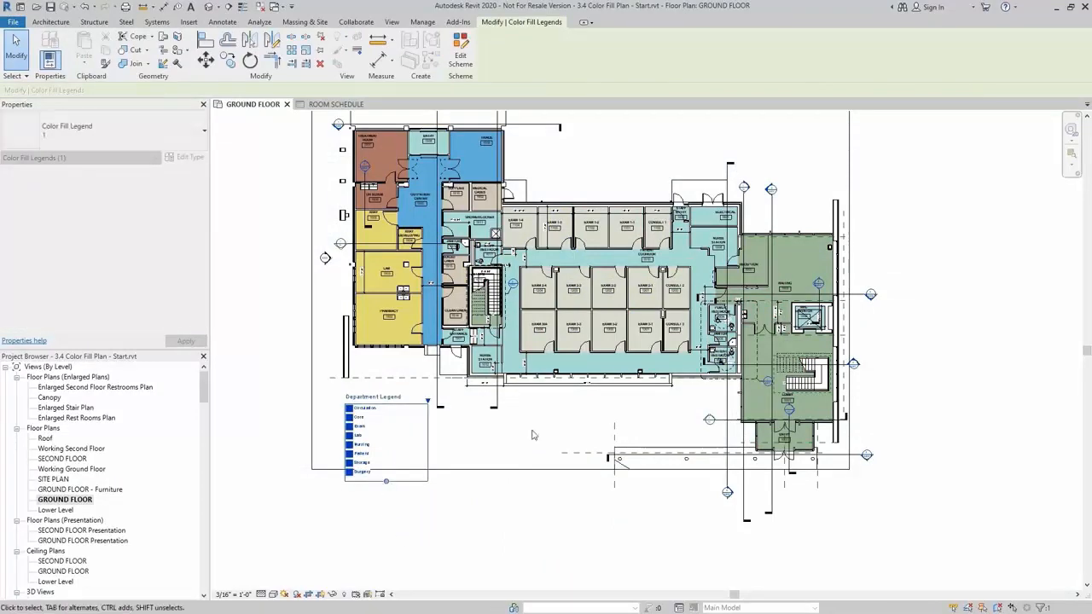
Step: Examine the departments assigned in the ROOM SCHEDULE and in the properties of rooms EXAM 1-4 and SHOWER/LOCKER
middle_drag(547, 433, 535, 480)
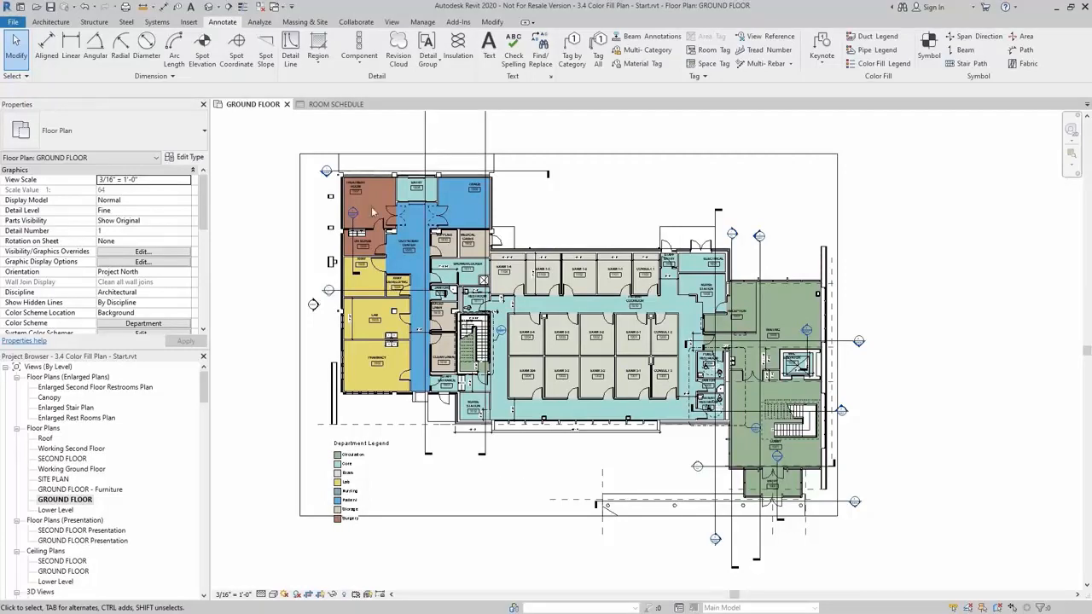
click(343, 106)
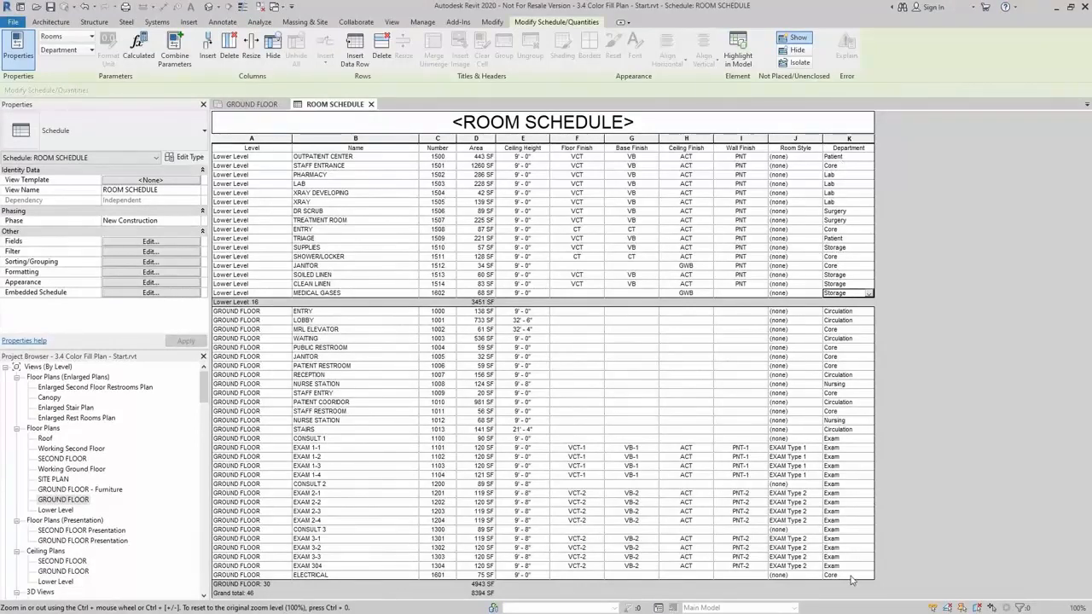
click(252, 104)
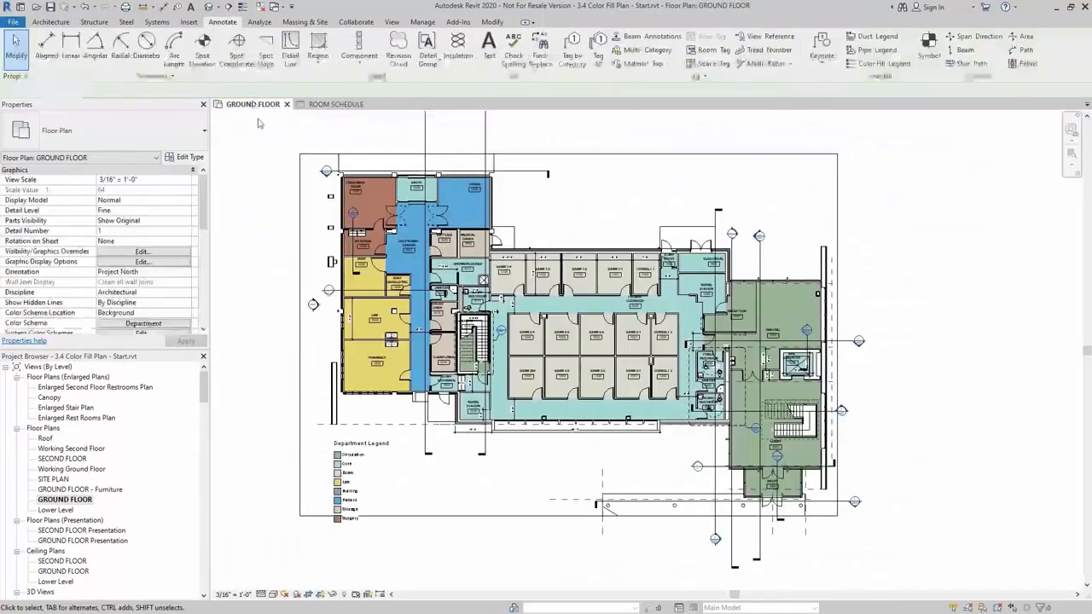
scroll(508, 274, up, 5)
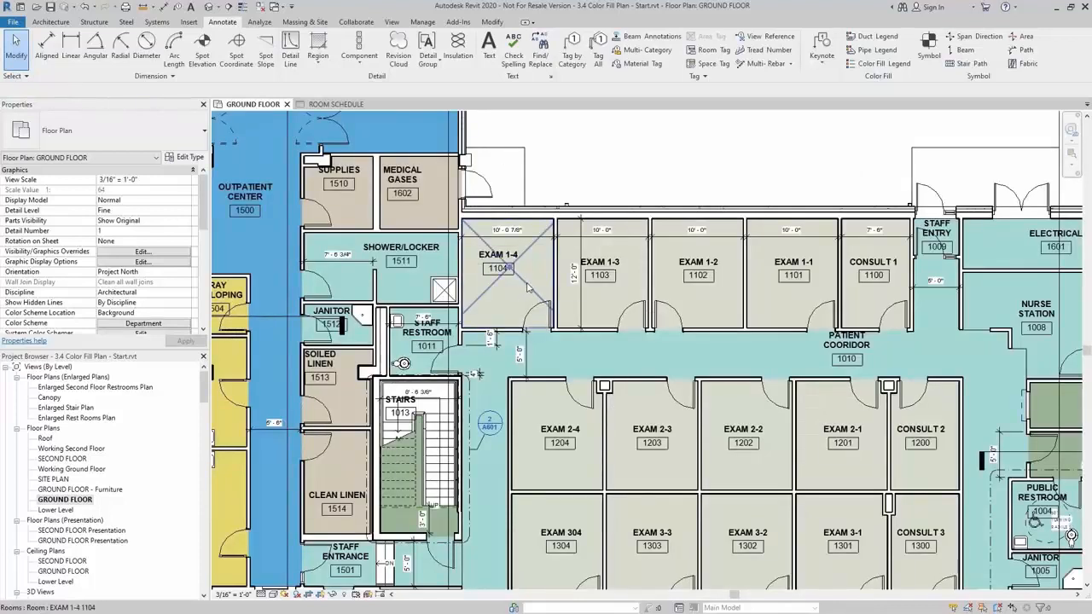
click(527, 288)
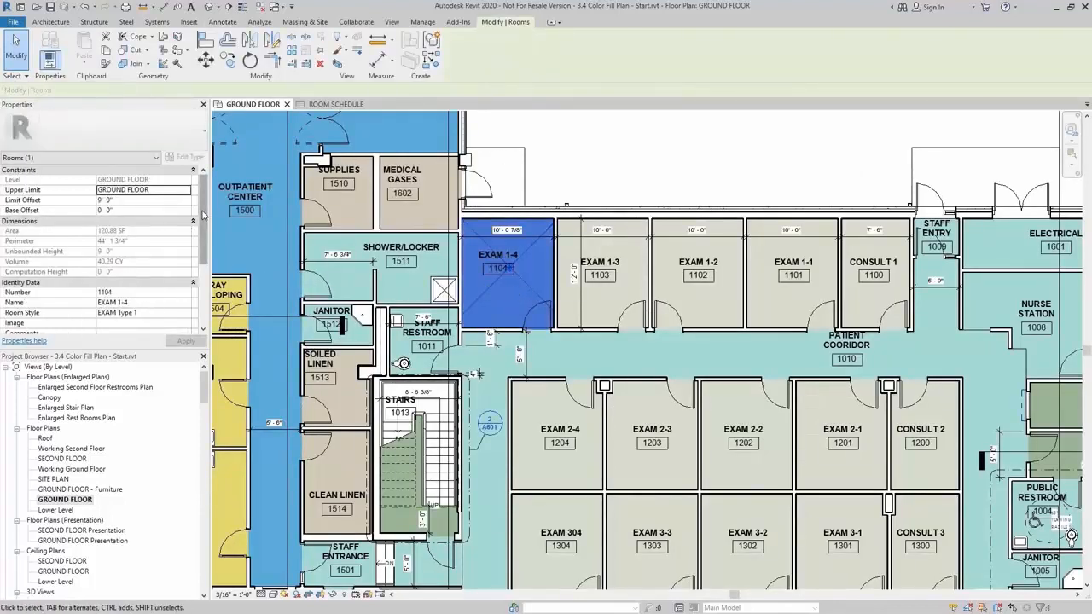
drag(201, 230, 200, 272)
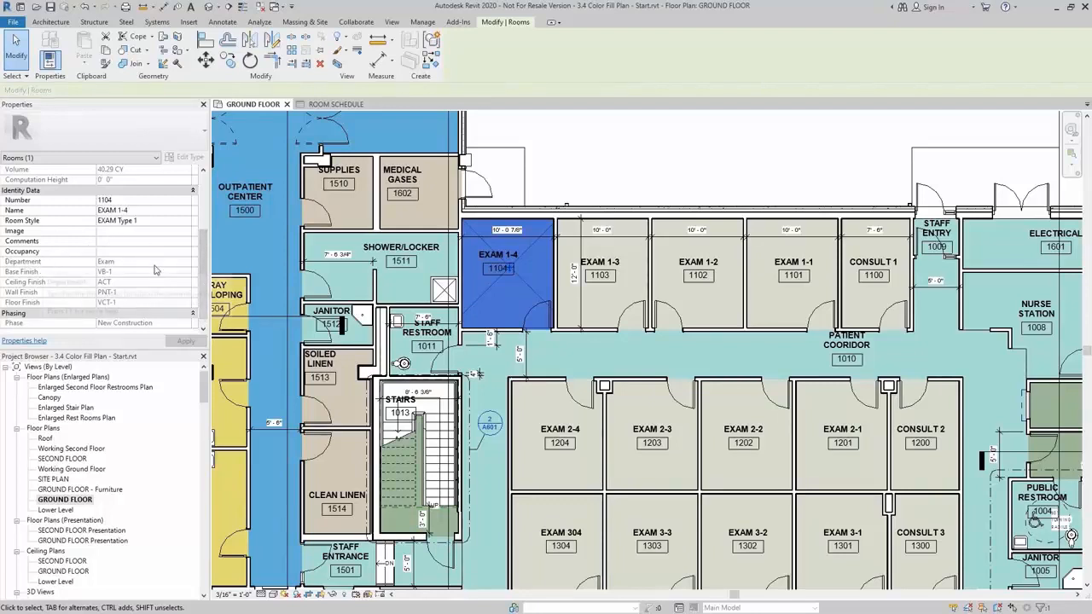
middle_drag(400, 262, 552, 282)
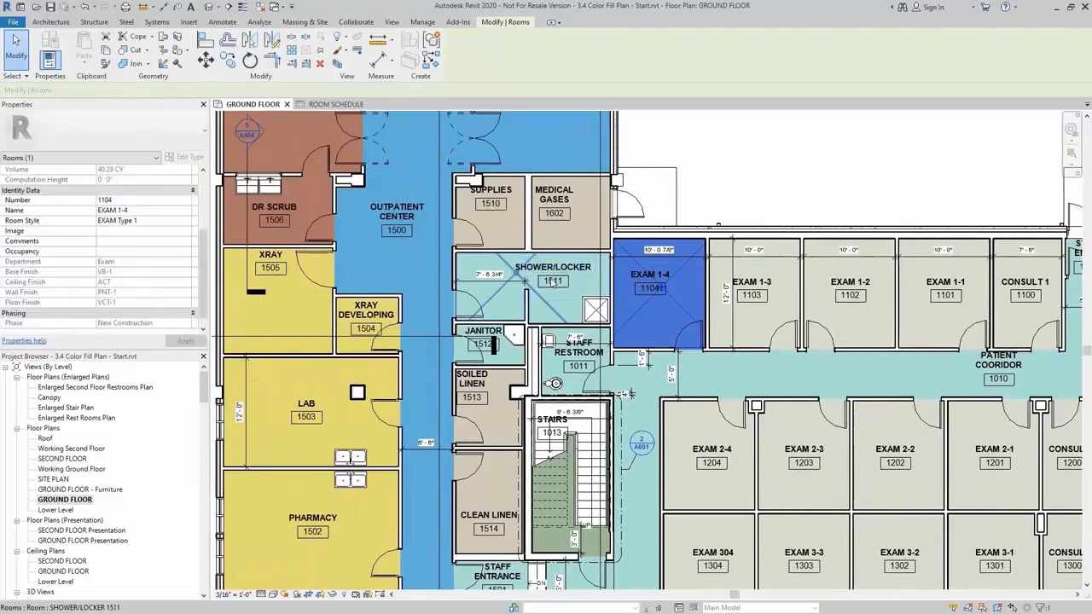
click(552, 283)
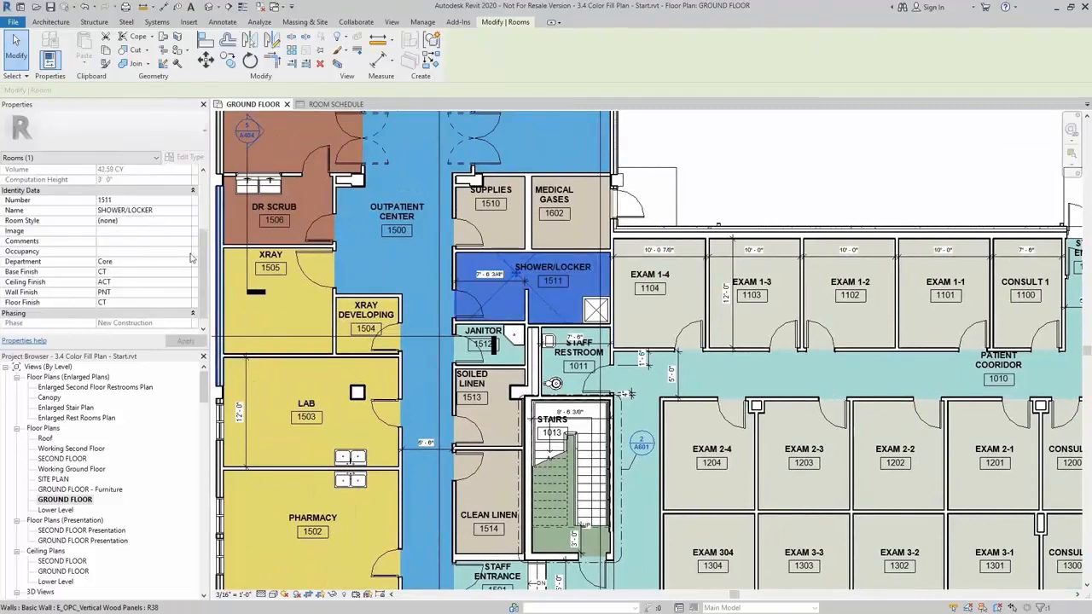
click(779, 159)
middle_click(780, 158)
middle_click(779, 158)
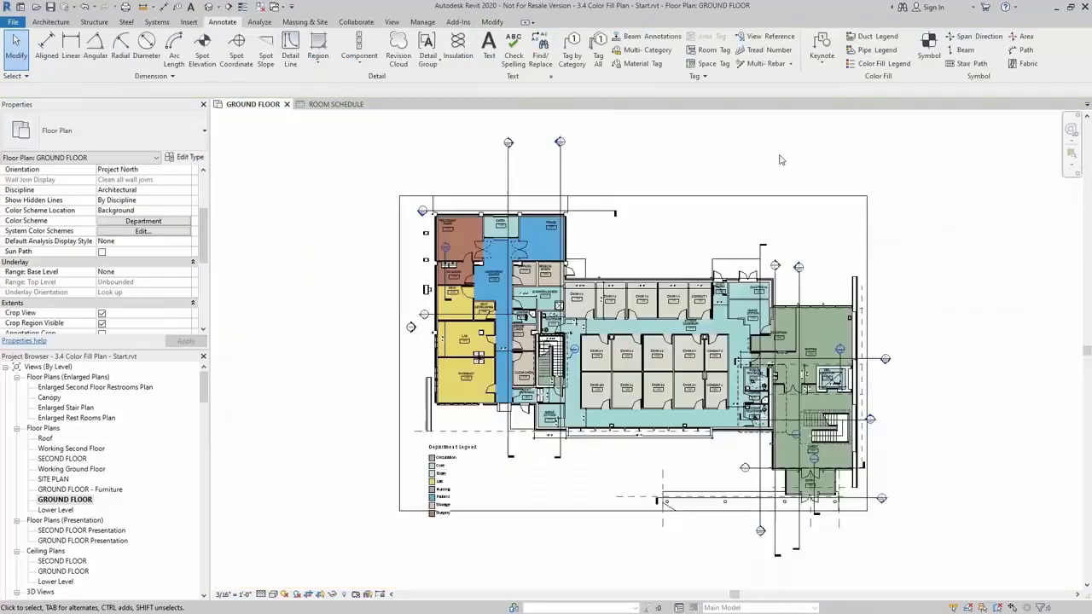
Step: Delete the Department Legend and set the GROUND FLOOR plan's color scheme to none
click(438, 466)
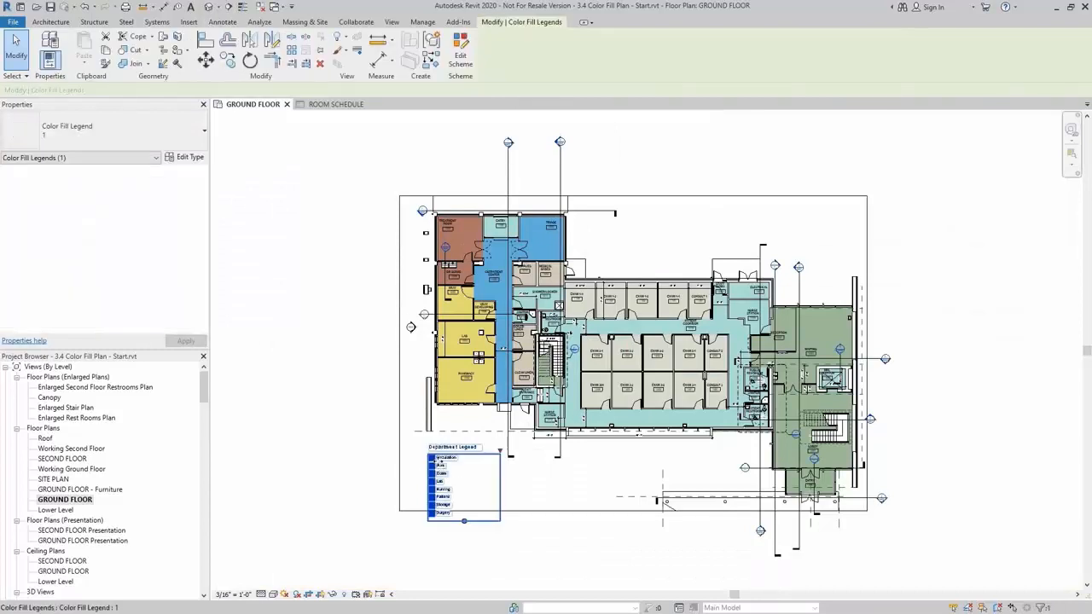
click(524, 485)
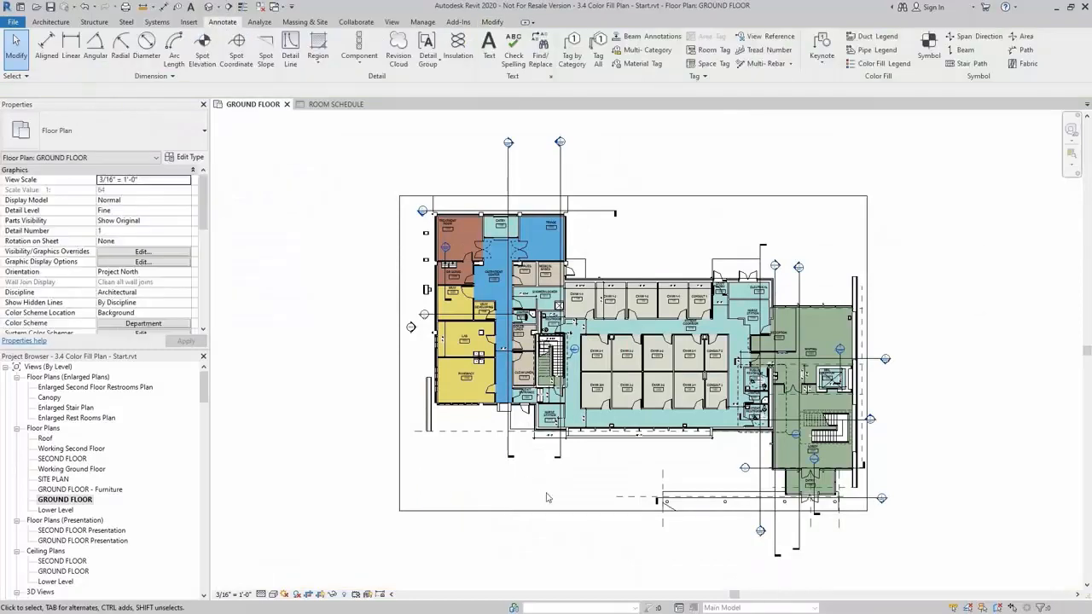
scroll(204, 219, down, 3)
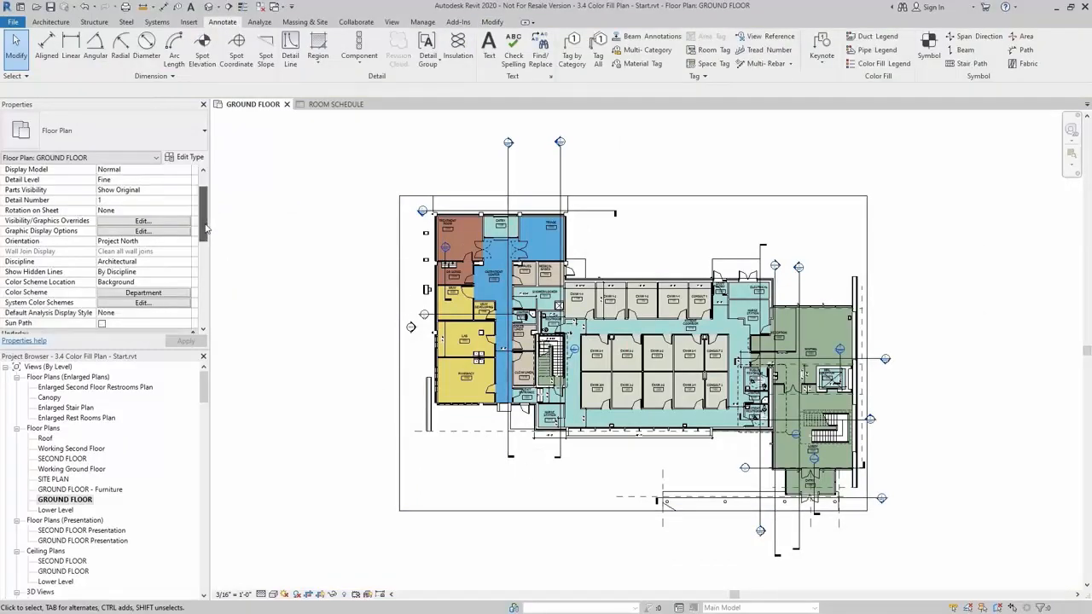
click(165, 244)
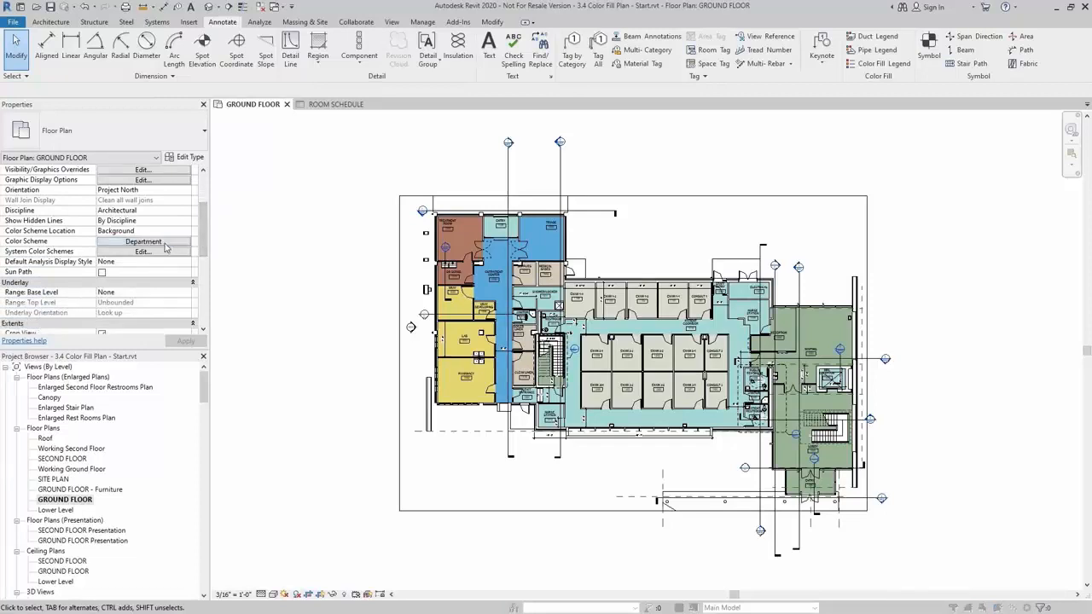
click(331, 220)
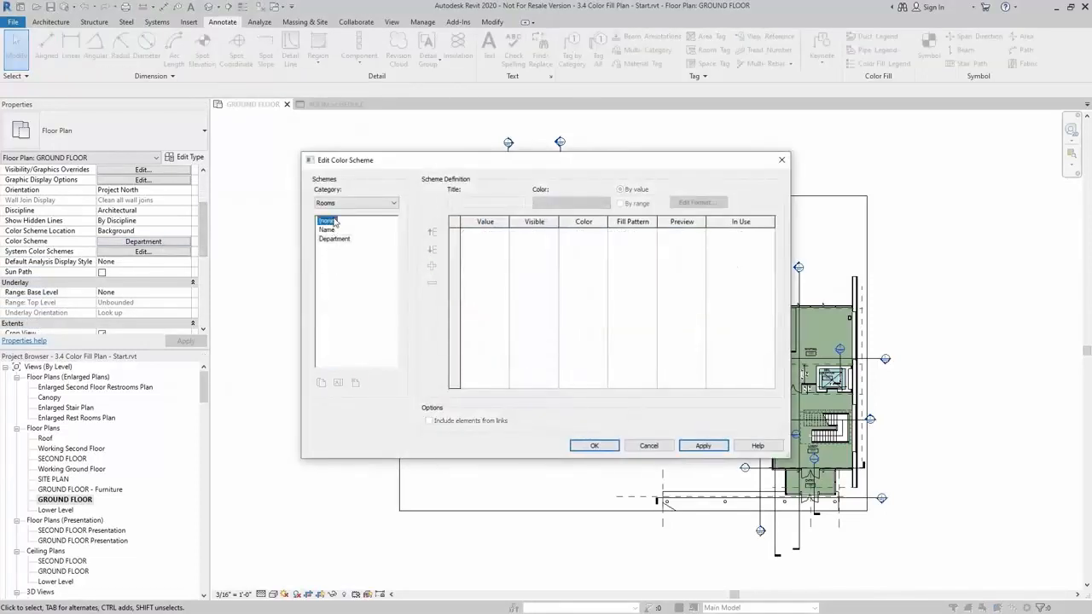
click(595, 446)
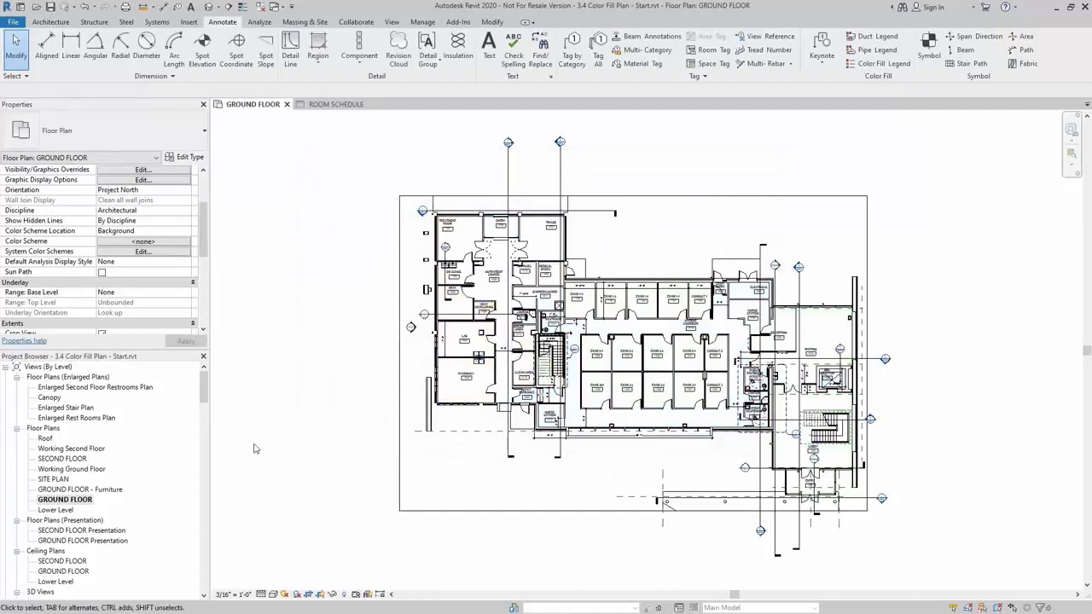
Step: Duplicate the GROUND FLOOR plan with detailing and name the copy GROUND FLOOR - Department
right_click(73, 499)
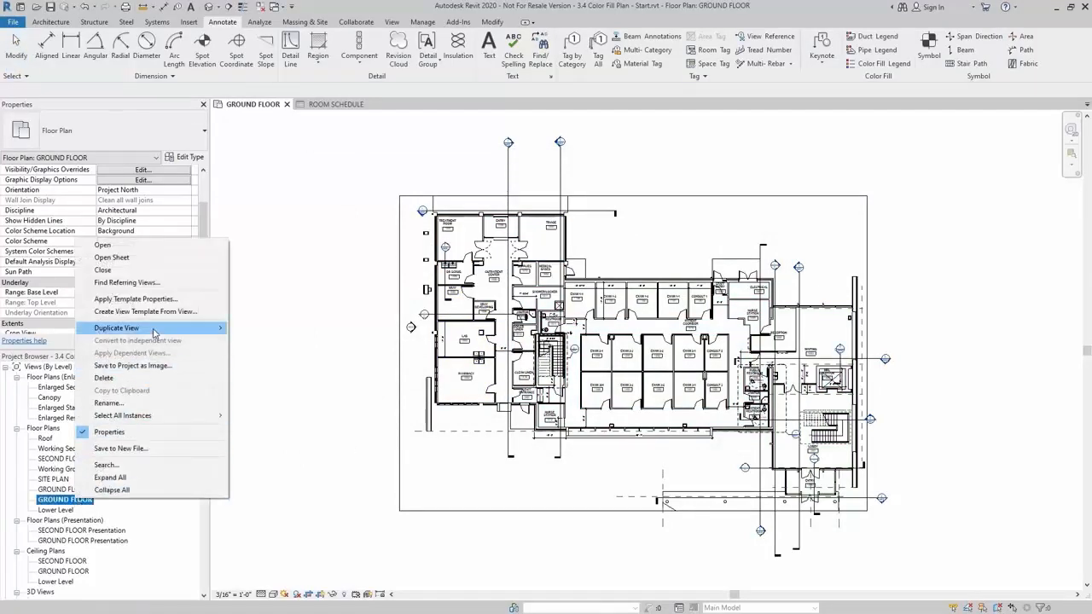
mouse_move(158, 329)
click(294, 341)
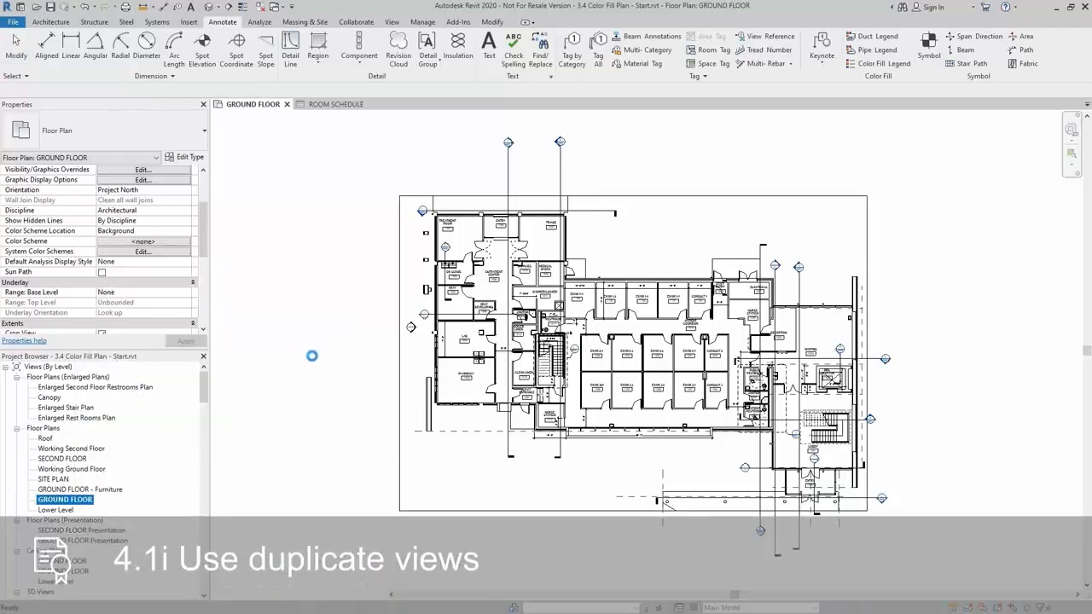
right_click(94, 488)
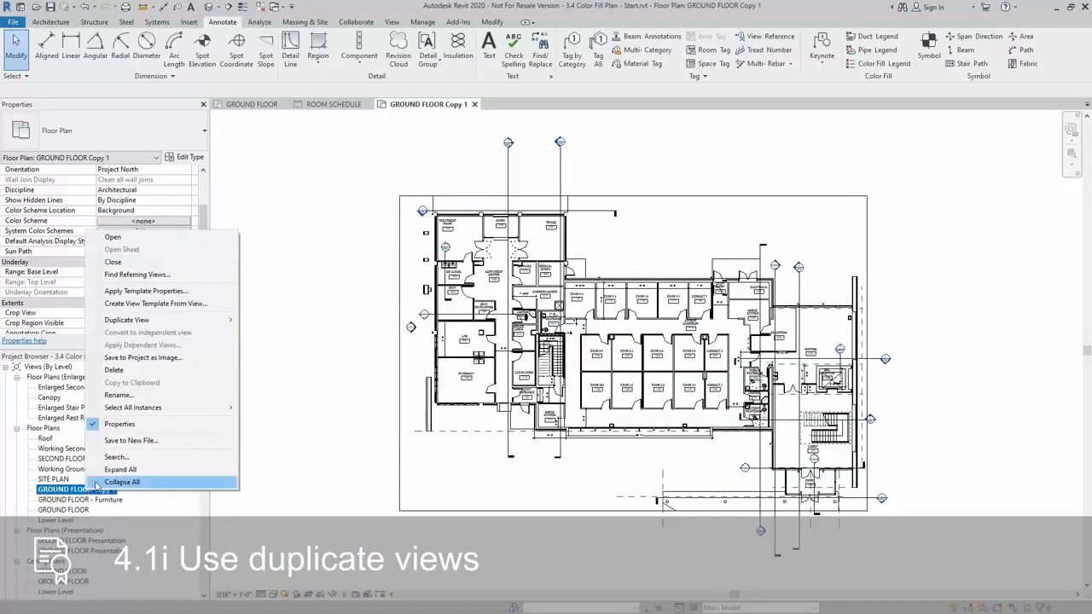
click(141, 396)
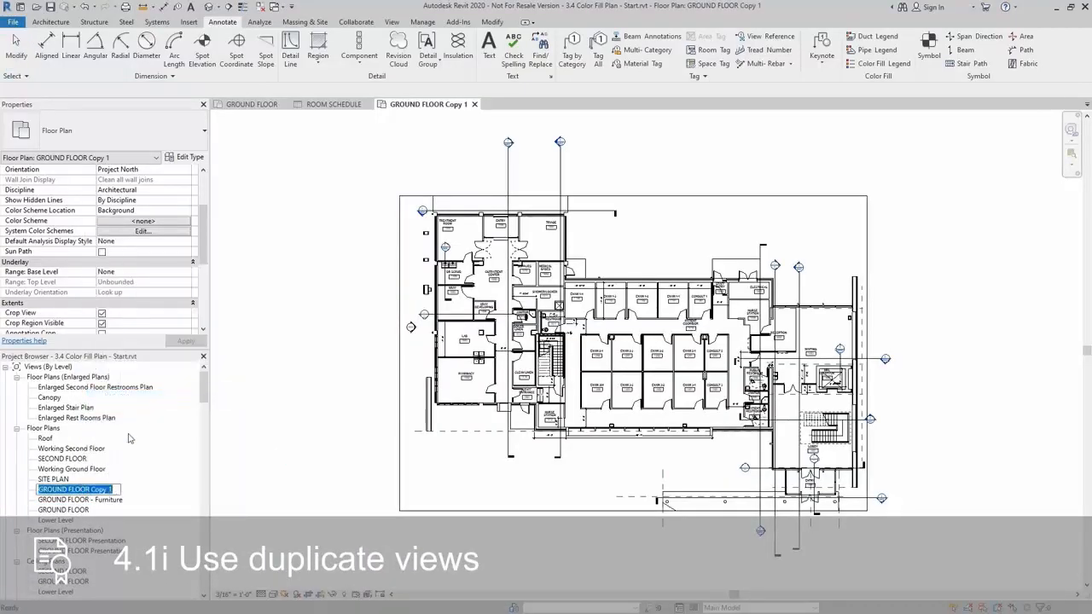
drag(91, 490, 141, 492)
text(- Department)
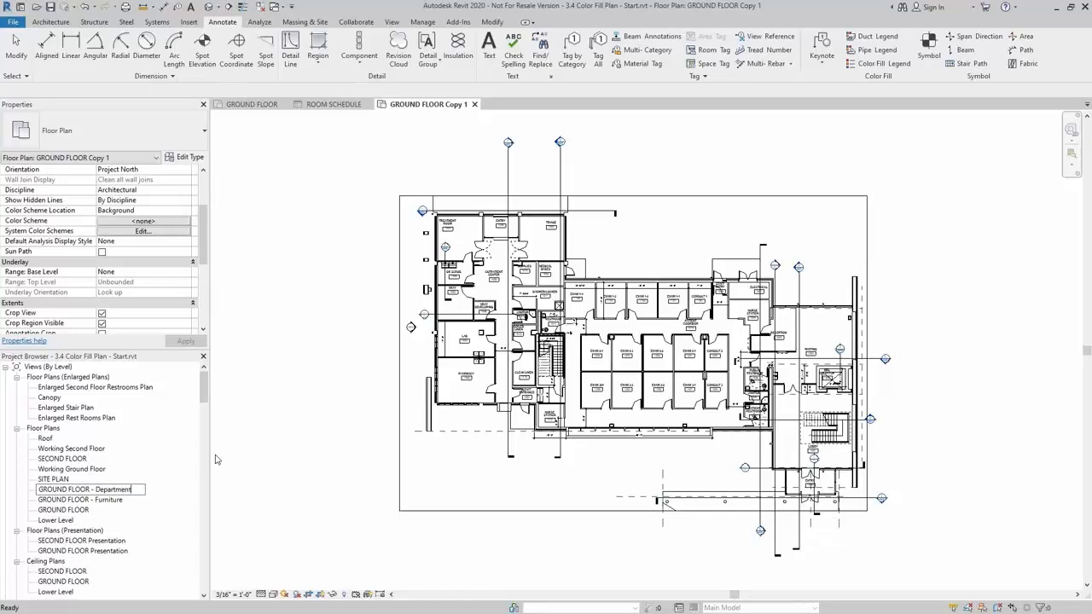
key(Return)
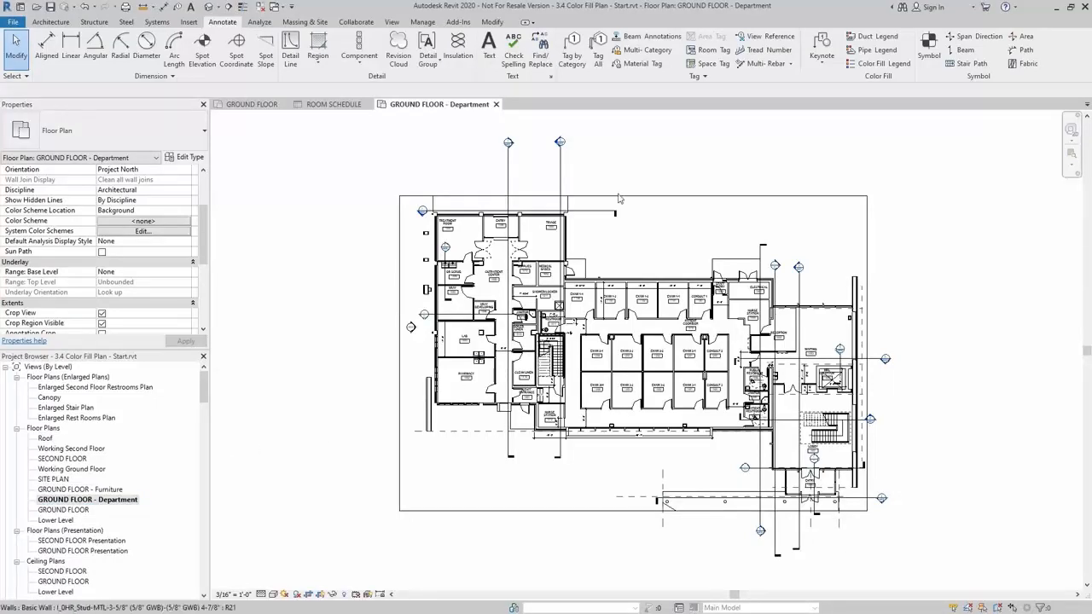
Step: Place a color fill legend below the left wing of the plan, using space type Rooms and the Department color scheme
click(877, 65)
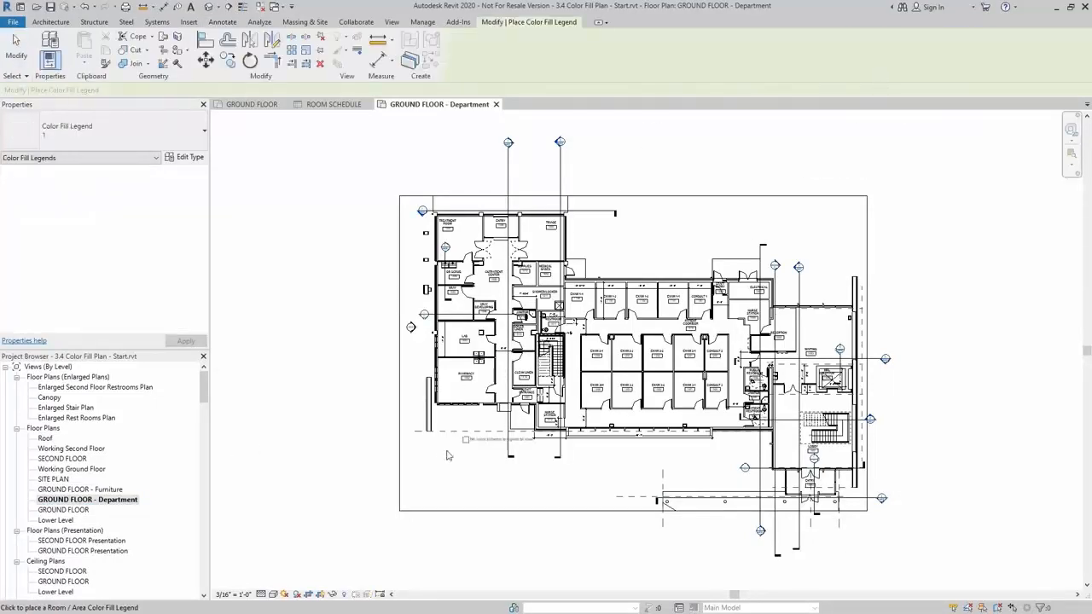
click(429, 472)
click(524, 311)
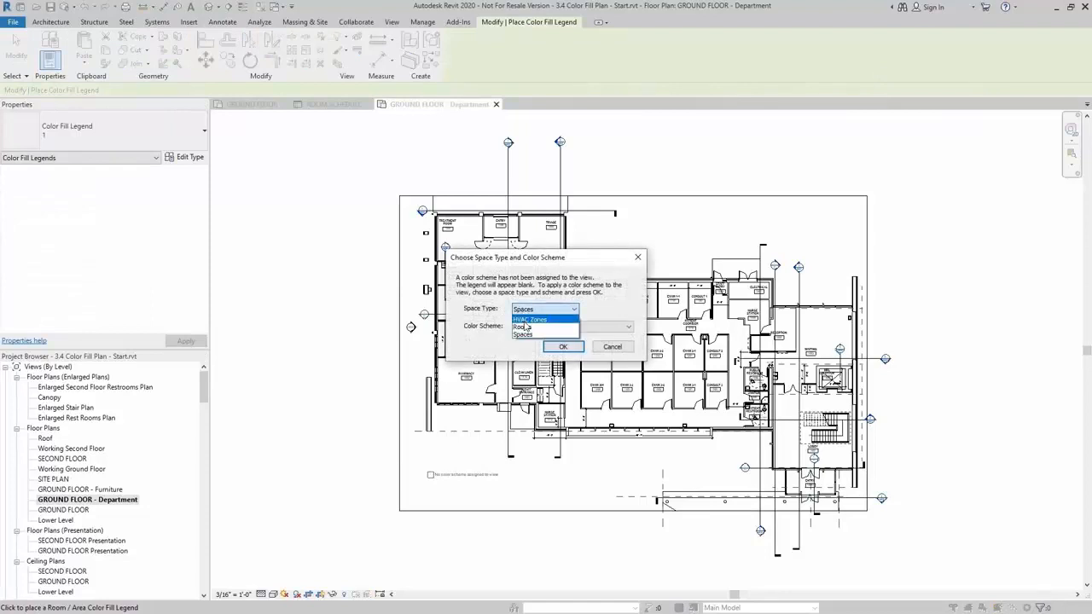
click(527, 324)
click(537, 326)
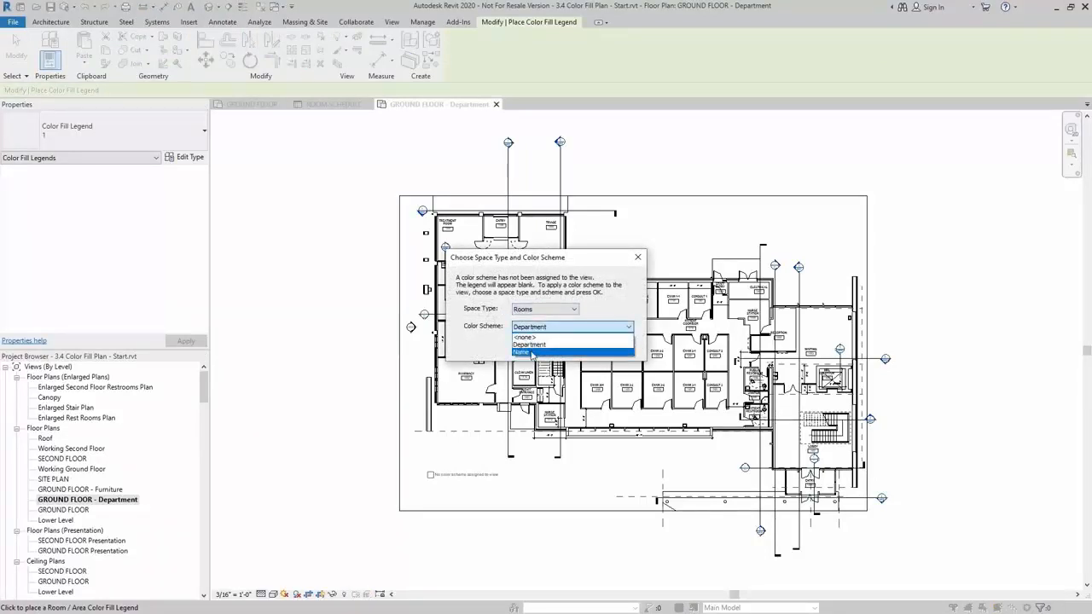
click(532, 344)
click(559, 344)
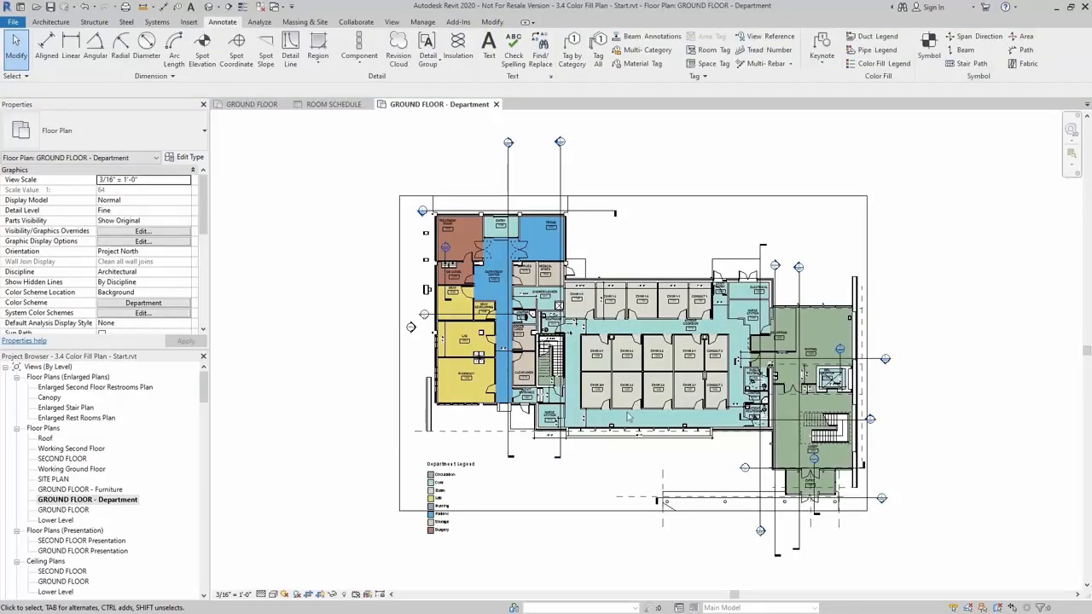
scroll(687, 406, up, 2)
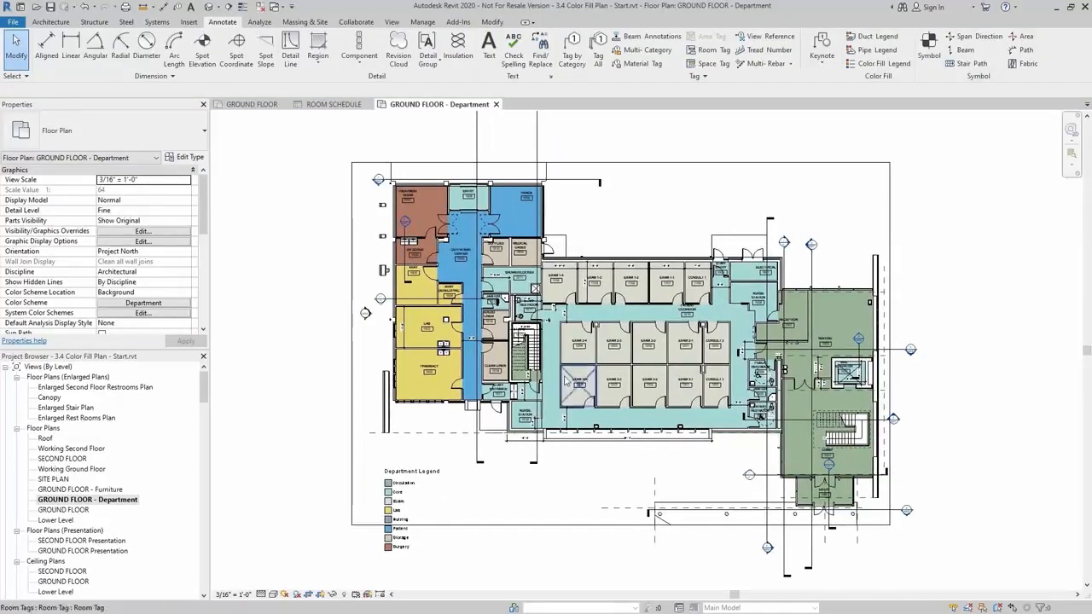
Step: Reopen the original GROUND FLOOR plan and duplicate it with detailing
double_click(63, 509)
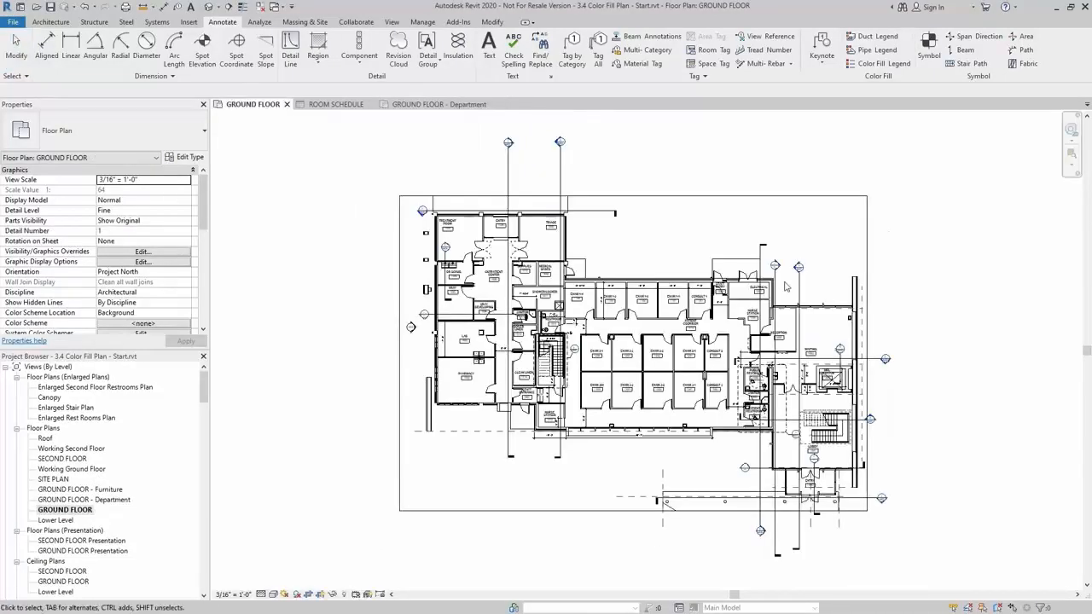
scroll(611, 425, up, 3)
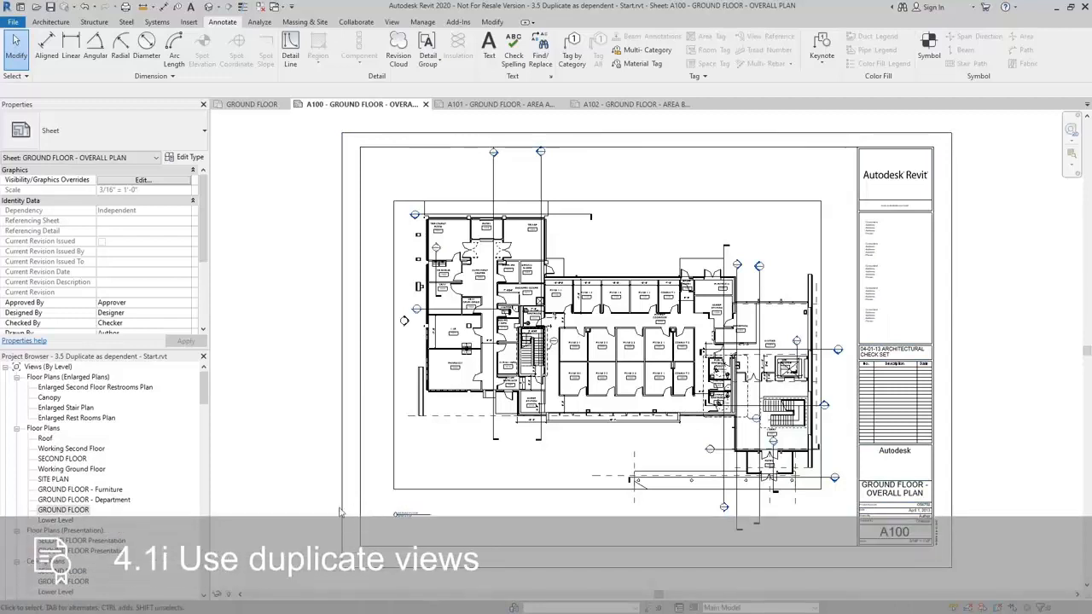
double_click(76, 510)
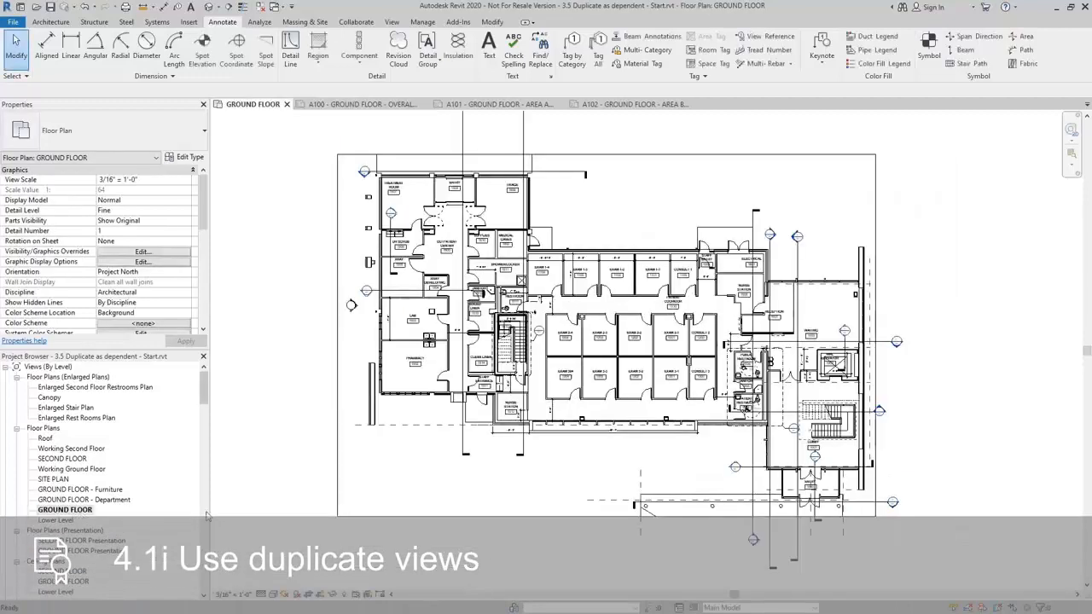
right_click(79, 510)
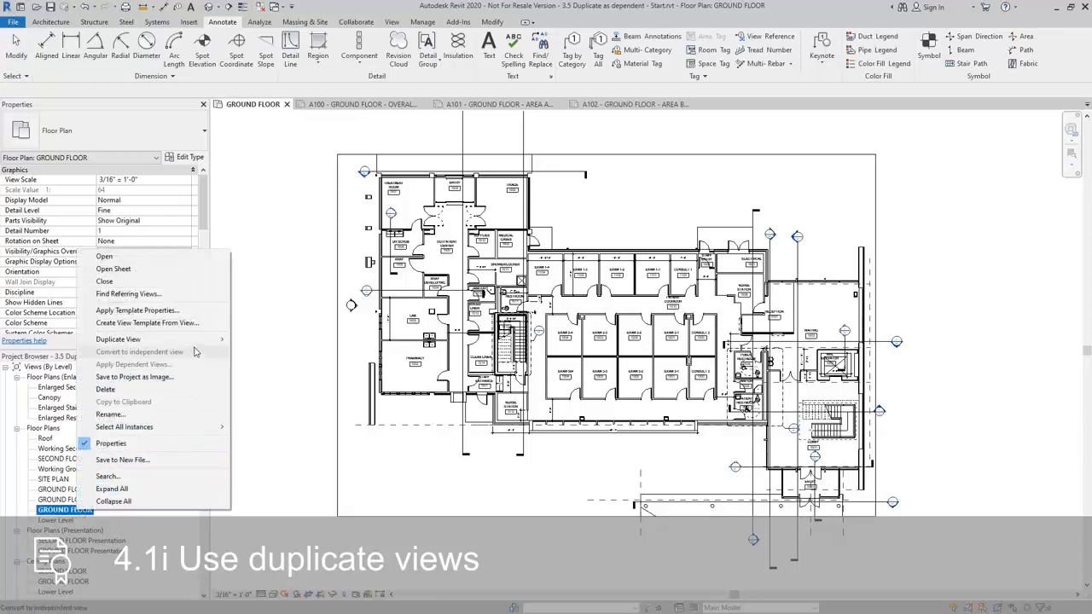
mouse_move(196, 340)
click(281, 352)
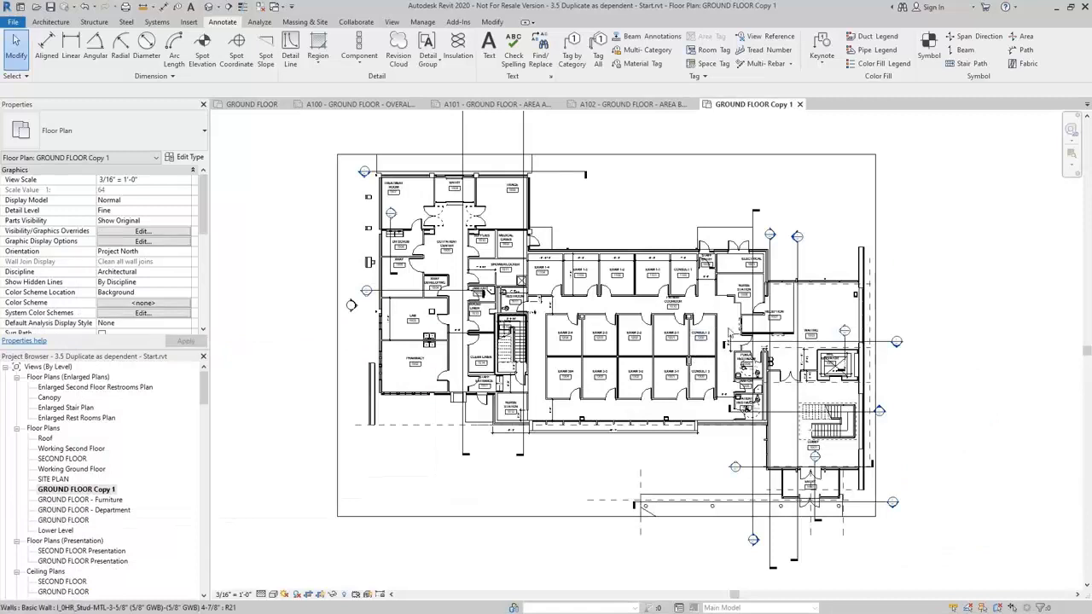
Step: Duplicate the GROUND FLOOR Copy 1 plan as a dependent view
click(99, 489)
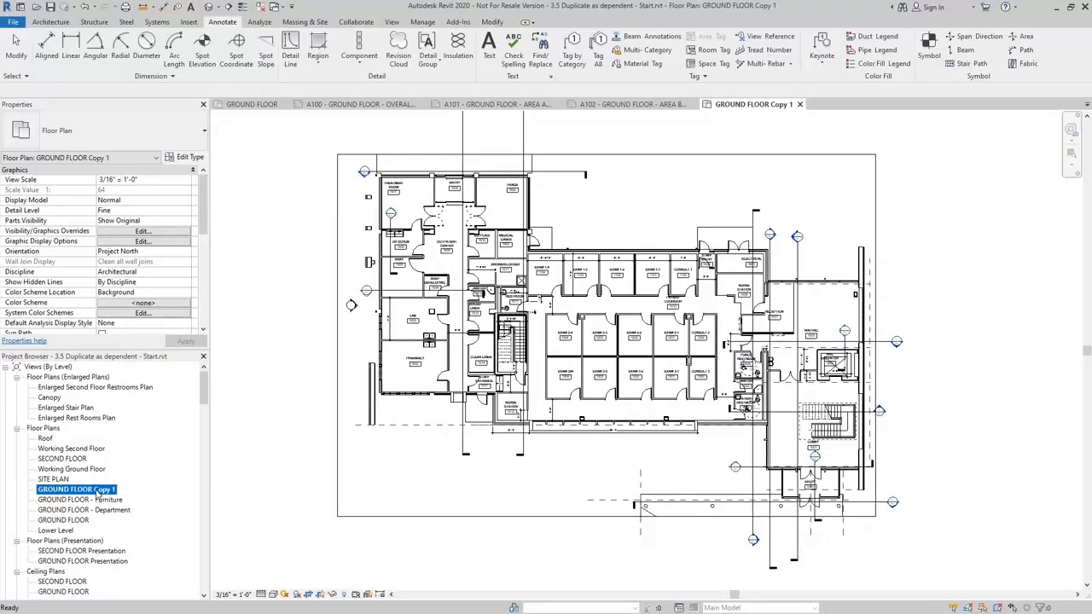
right_click(86, 494)
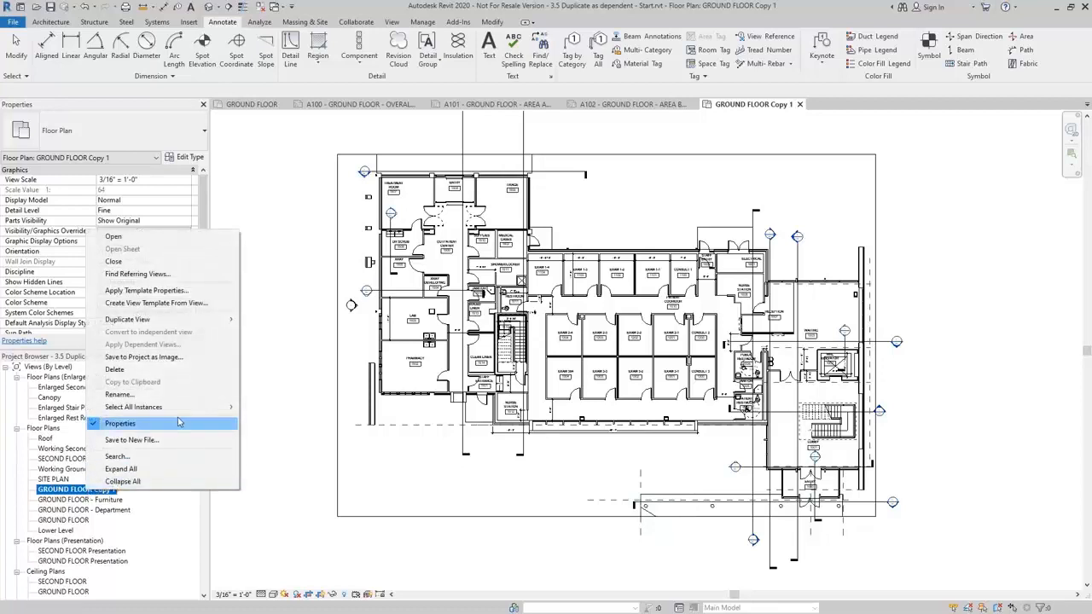
mouse_move(160, 325)
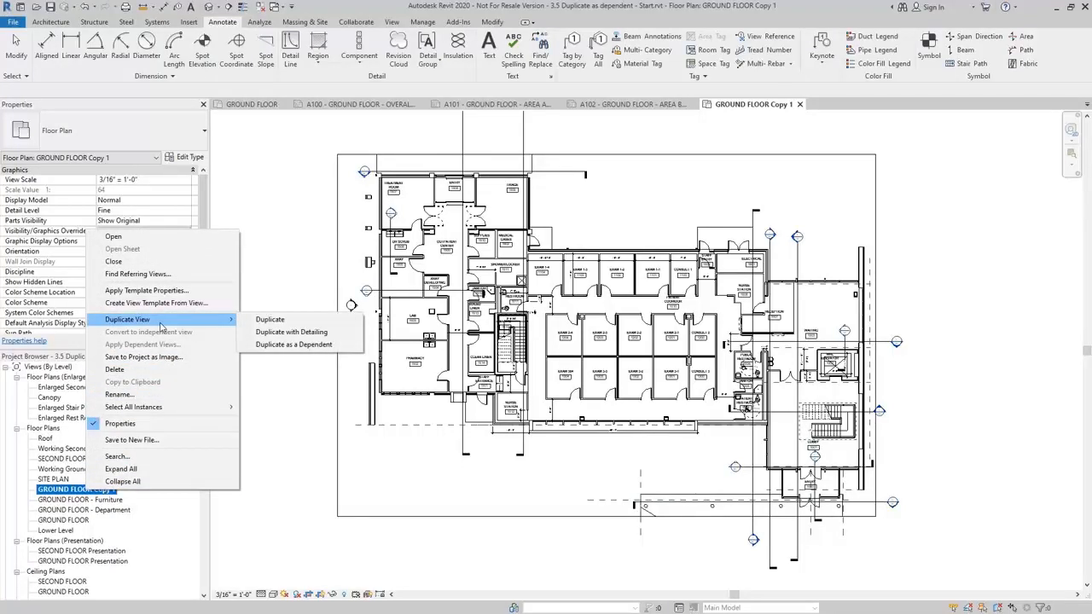
click(309, 347)
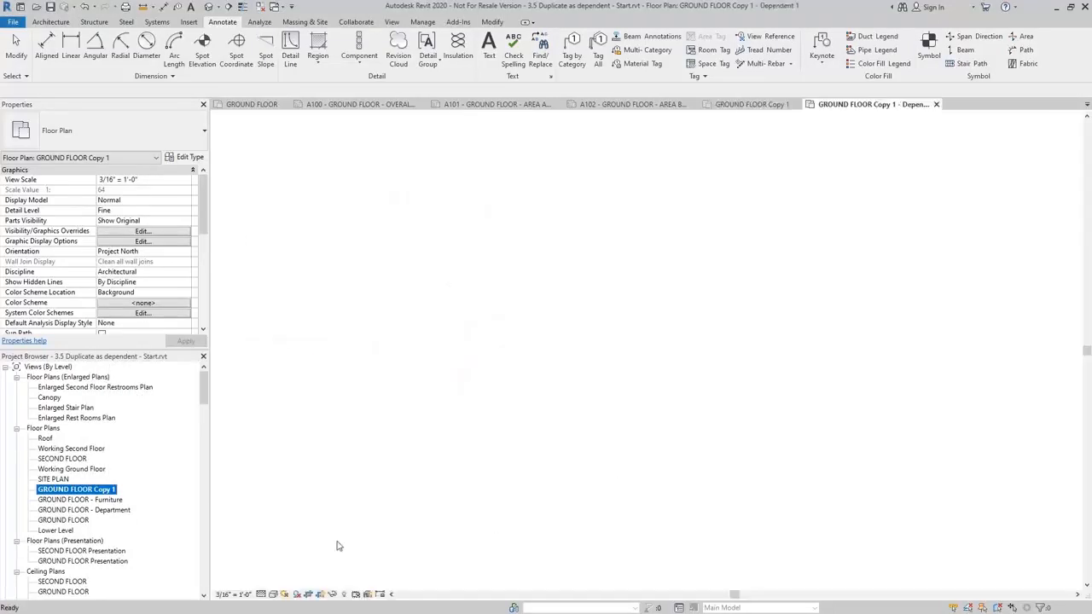
Step: Set the view scale of the parent plan GROUND FLOOR Copy 1 to 1/4" = 1'-0"
double_click(73, 490)
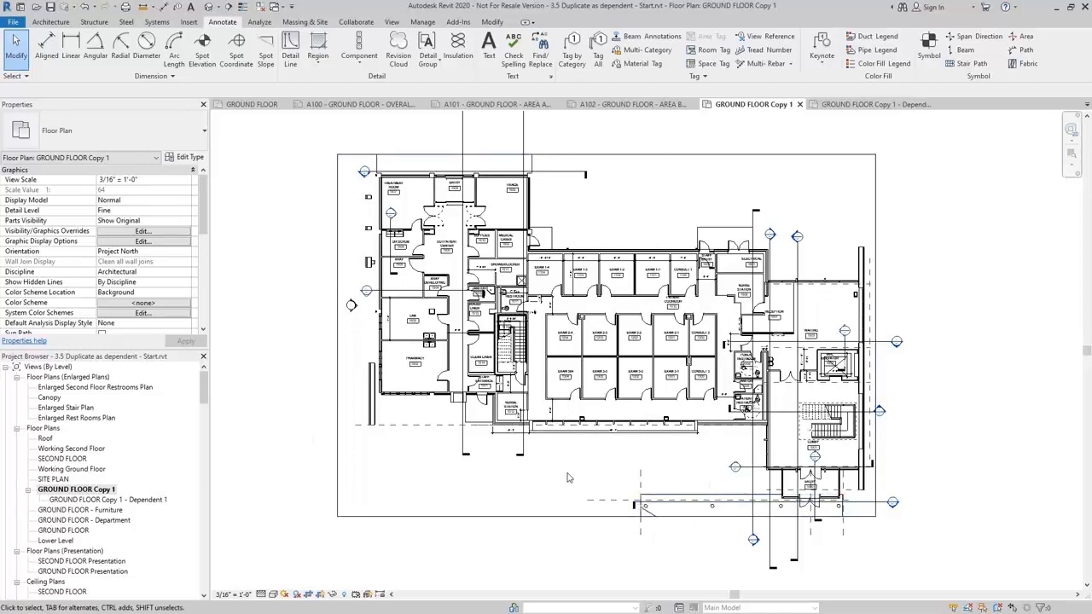
click(187, 182)
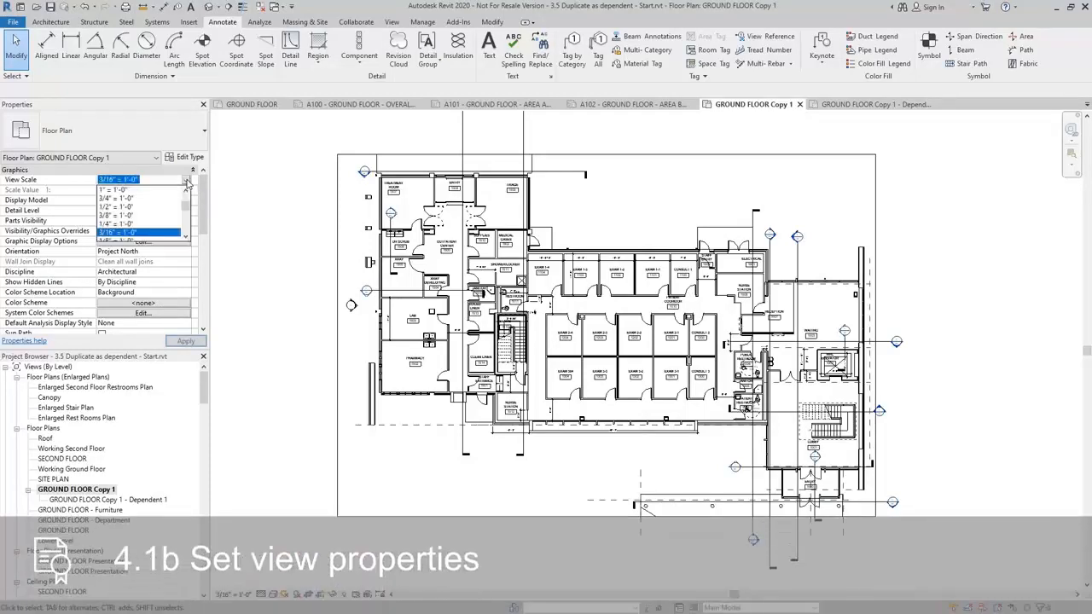
click(121, 224)
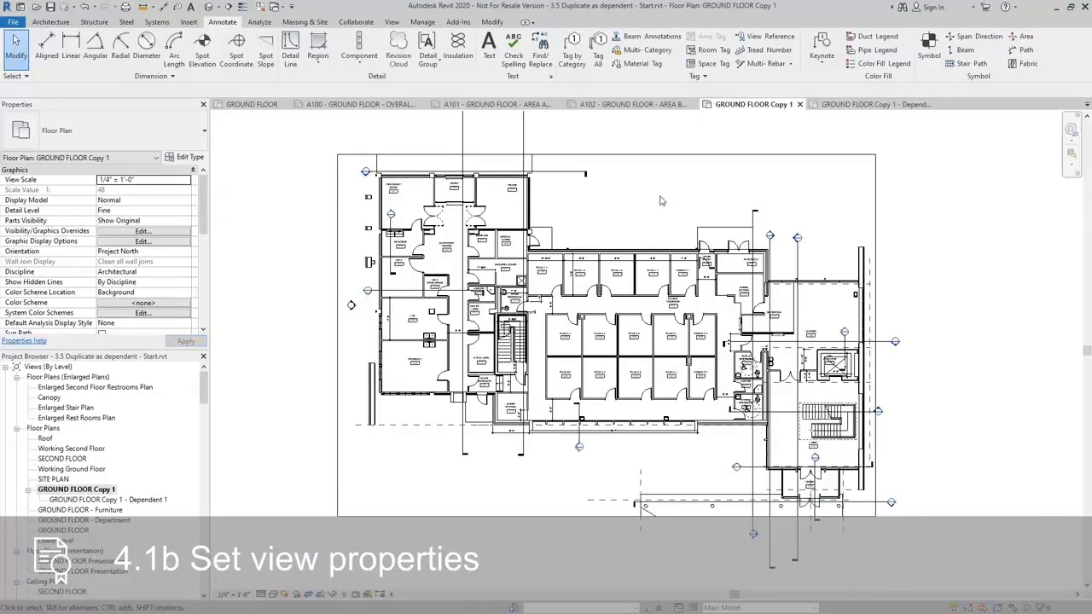
middle_drag(659, 201, 631, 208)
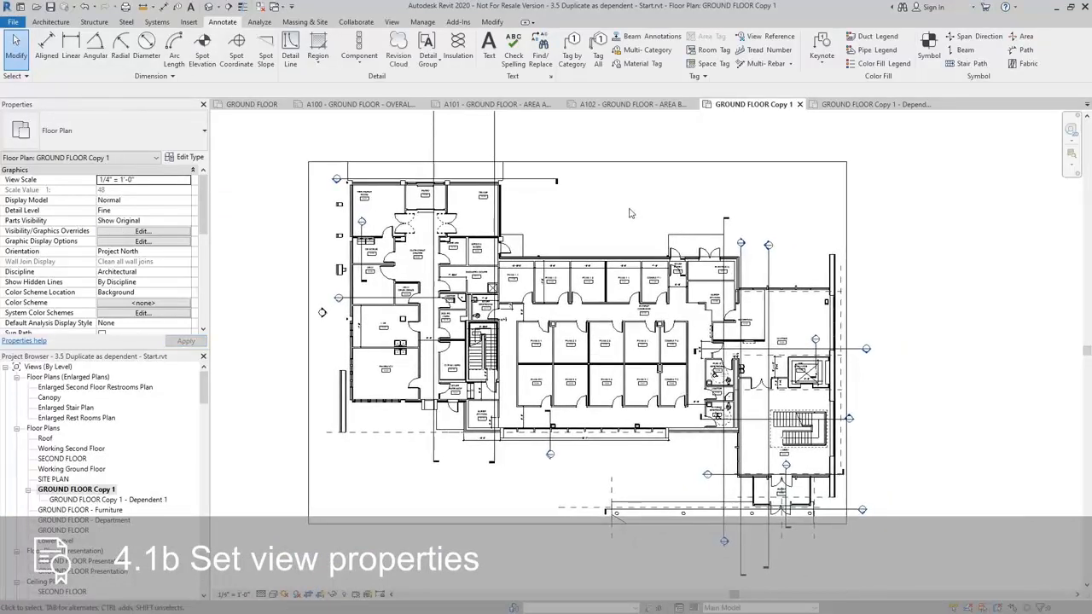
Step: Crop the Dependent 1 view to the right half of the building and check its crop boundary in the parent plan
click(85, 500)
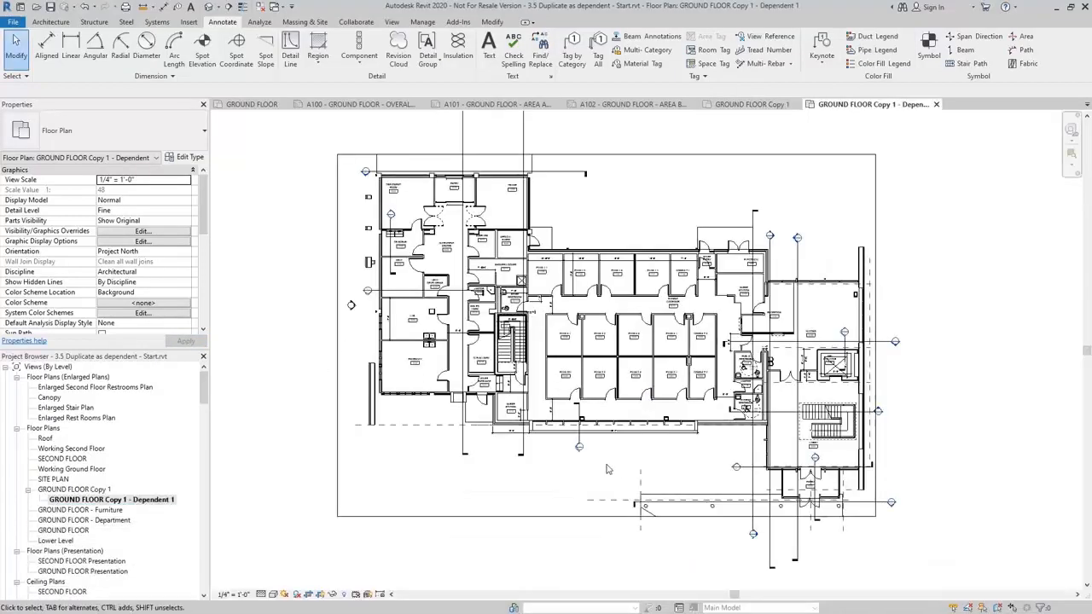
click(579, 513)
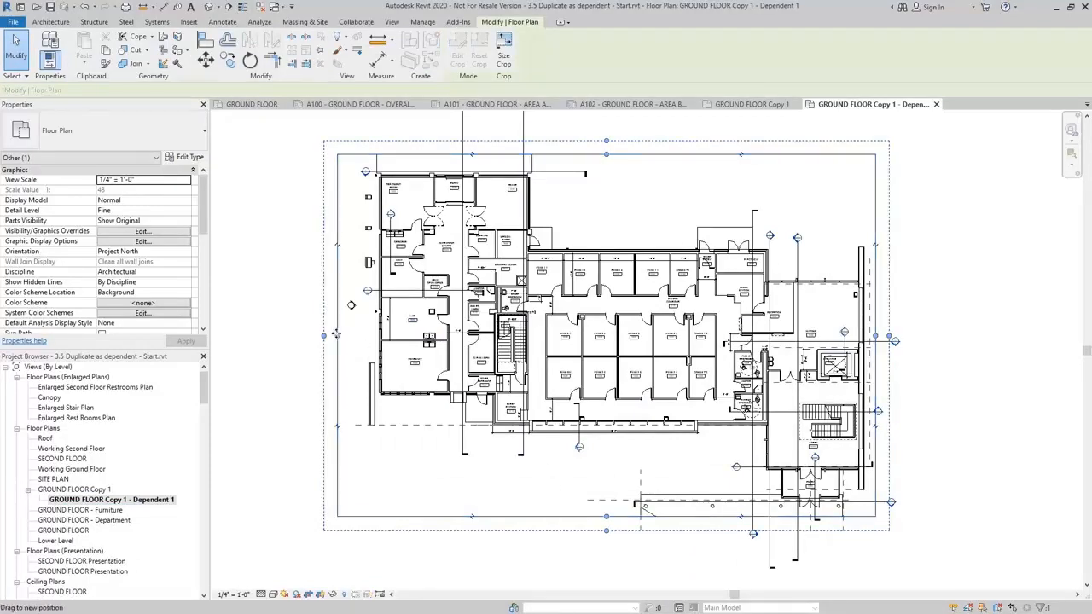
mouse_move(337, 334)
mouse_down()
mouse_move(601, 338)
mouse_move(618, 349)
mouse_up()
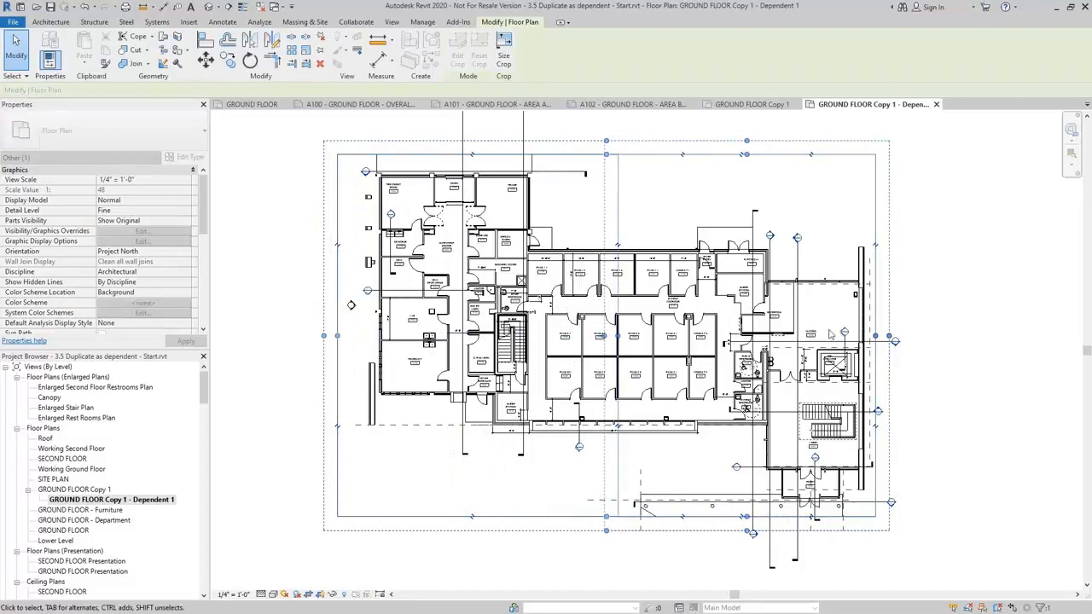
click(959, 273)
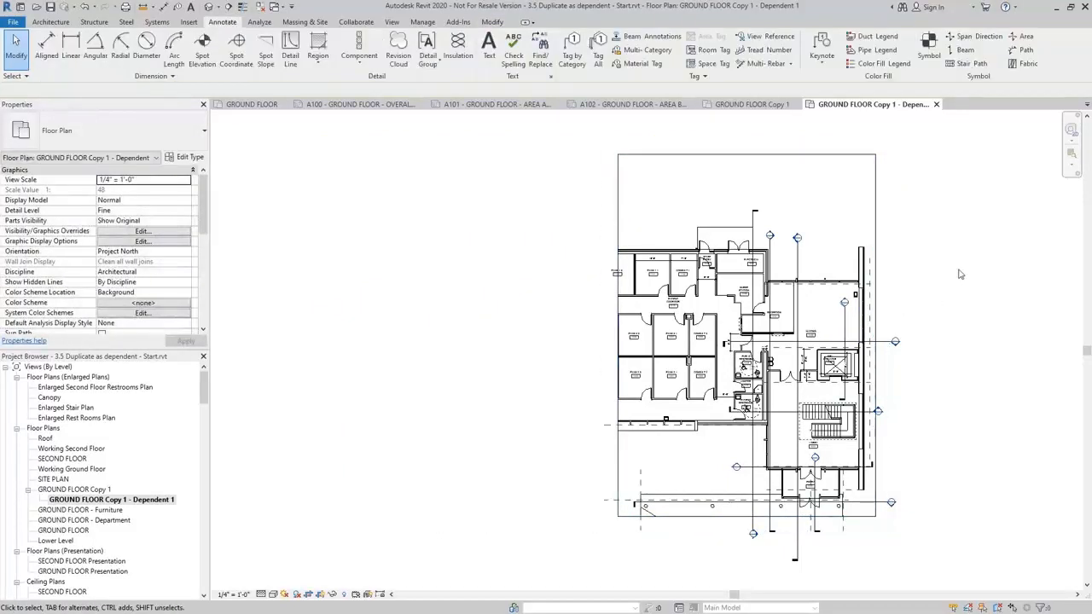
double_click(89, 490)
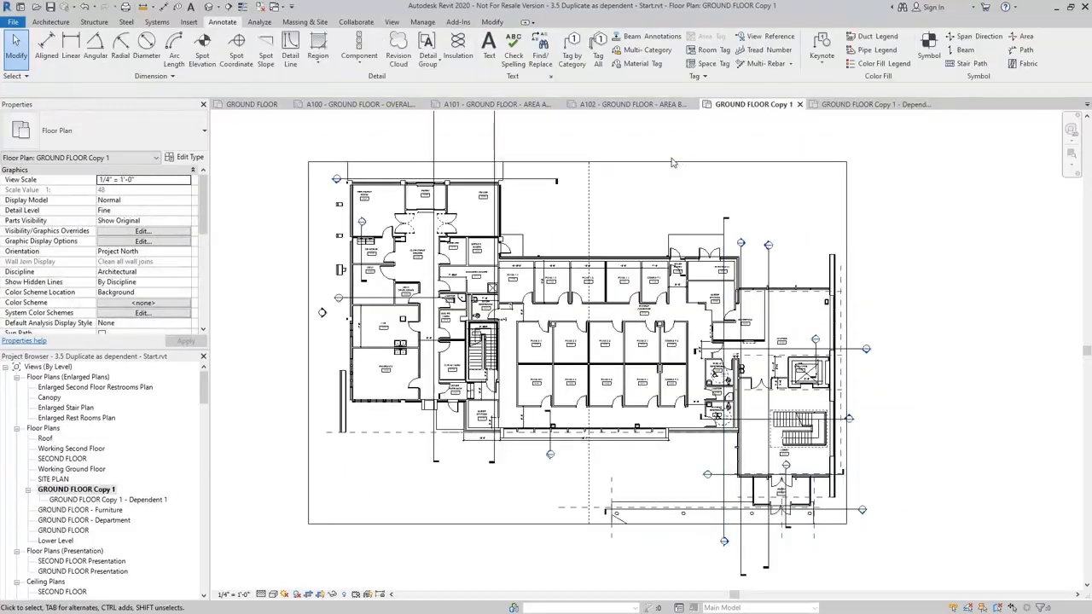
click(589, 196)
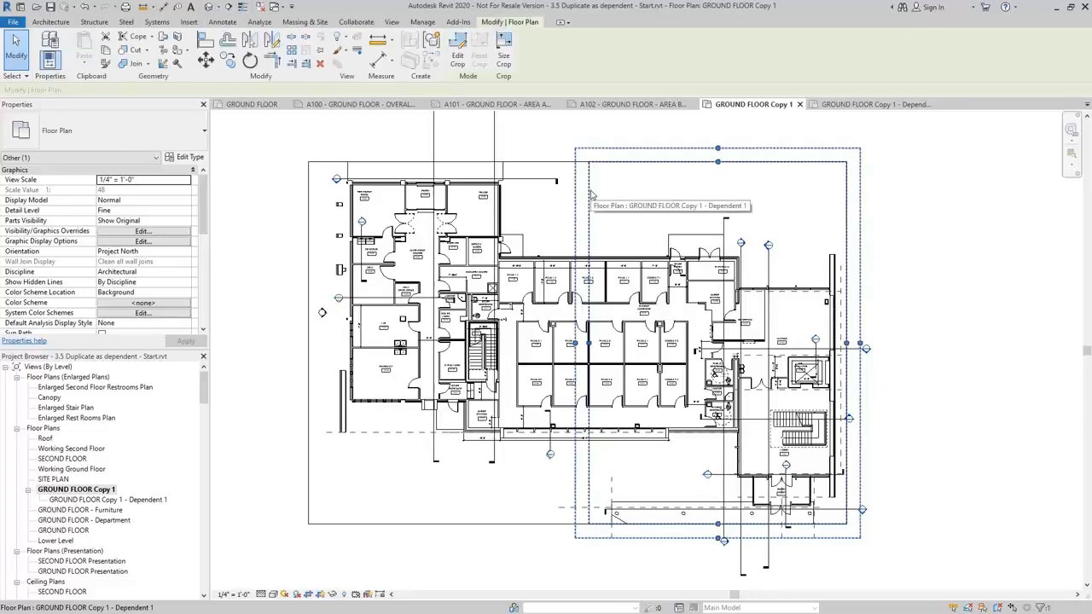
click(622, 220)
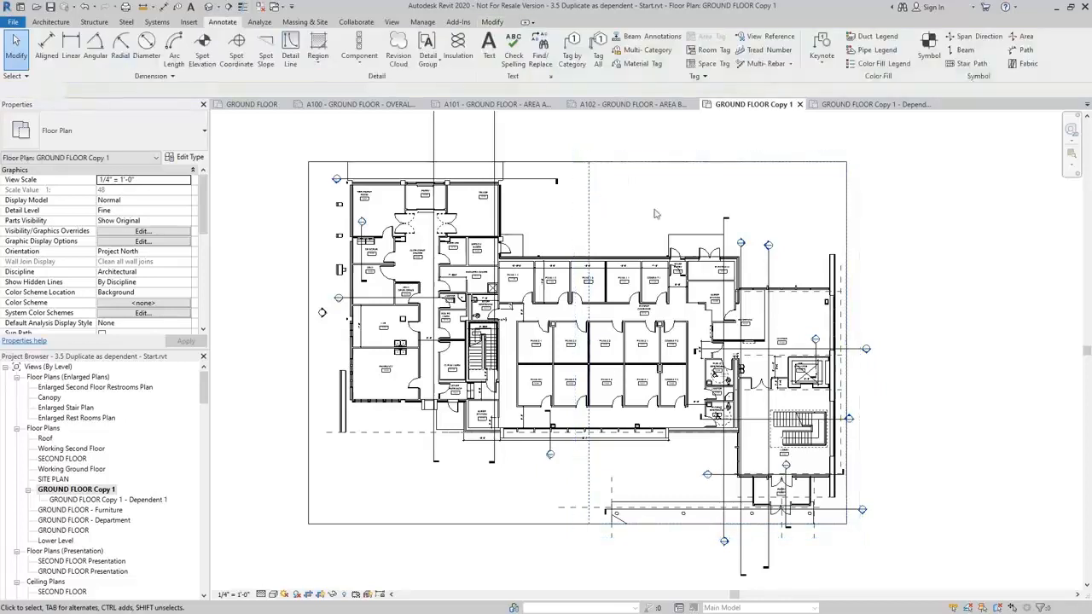
Step: Duplicate GROUND FLOOR Copy 1 as a second dependent view and select that new view
right_click(104, 493)
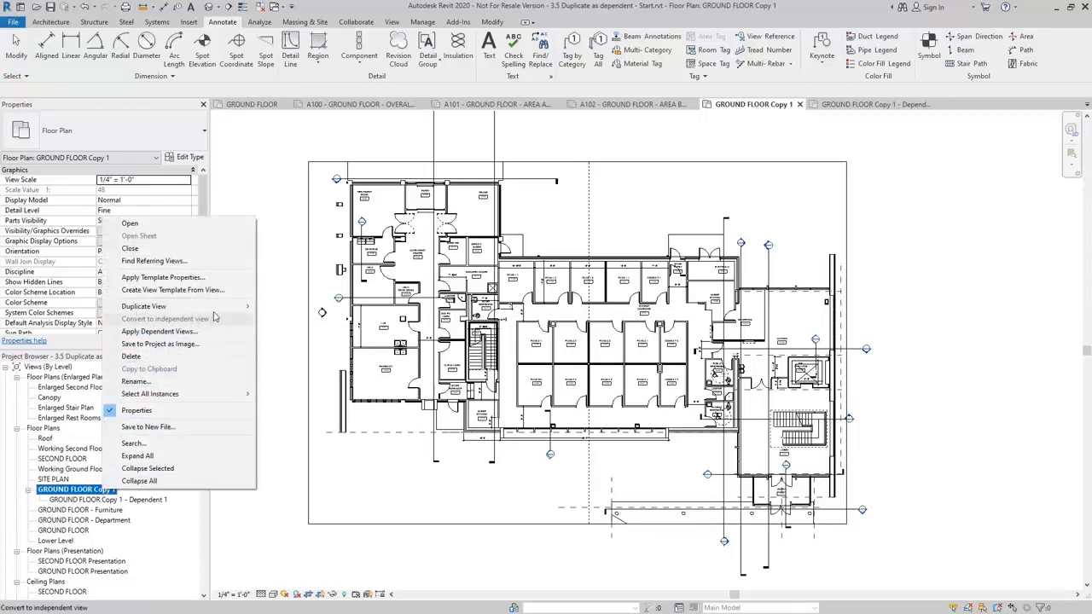
mouse_move(214, 310)
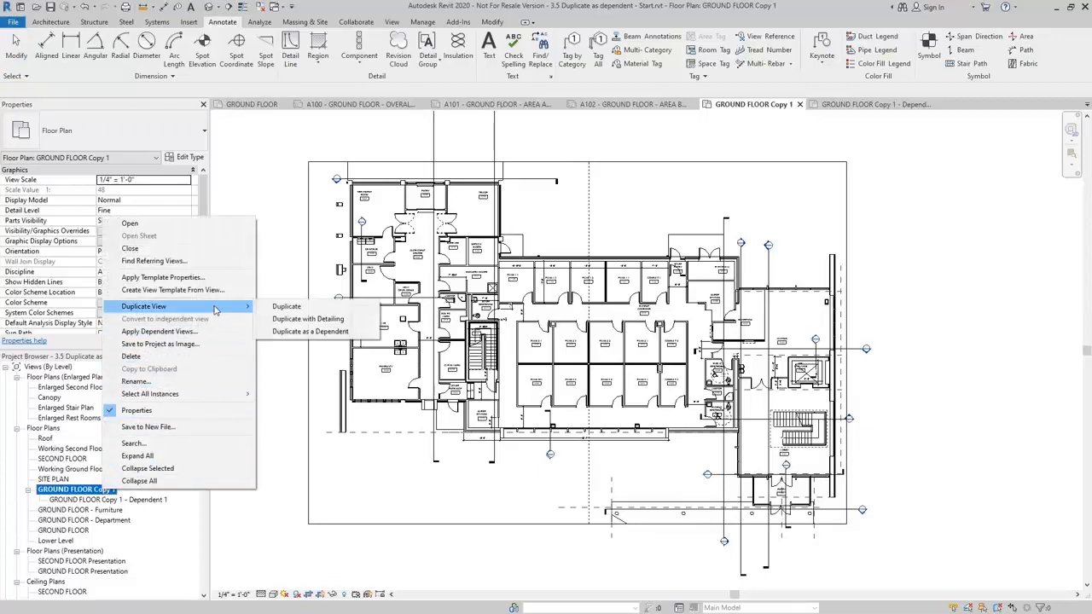
click(303, 331)
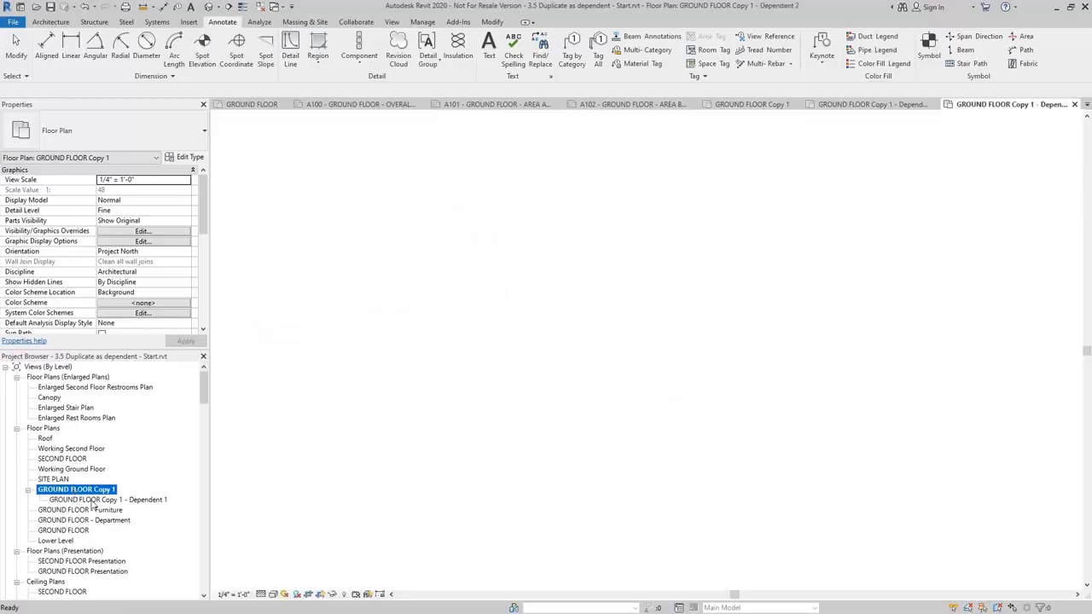
click(146, 498)
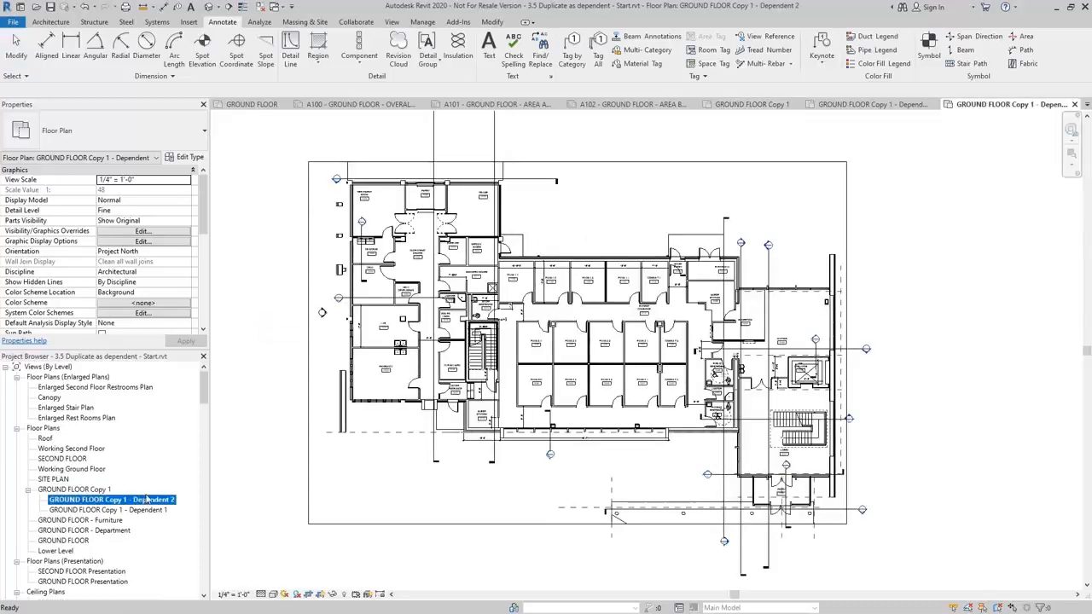
Step: Crop the Dependent 2 view to the left half of the building by pulling in the crop region's right edge
click(308, 485)
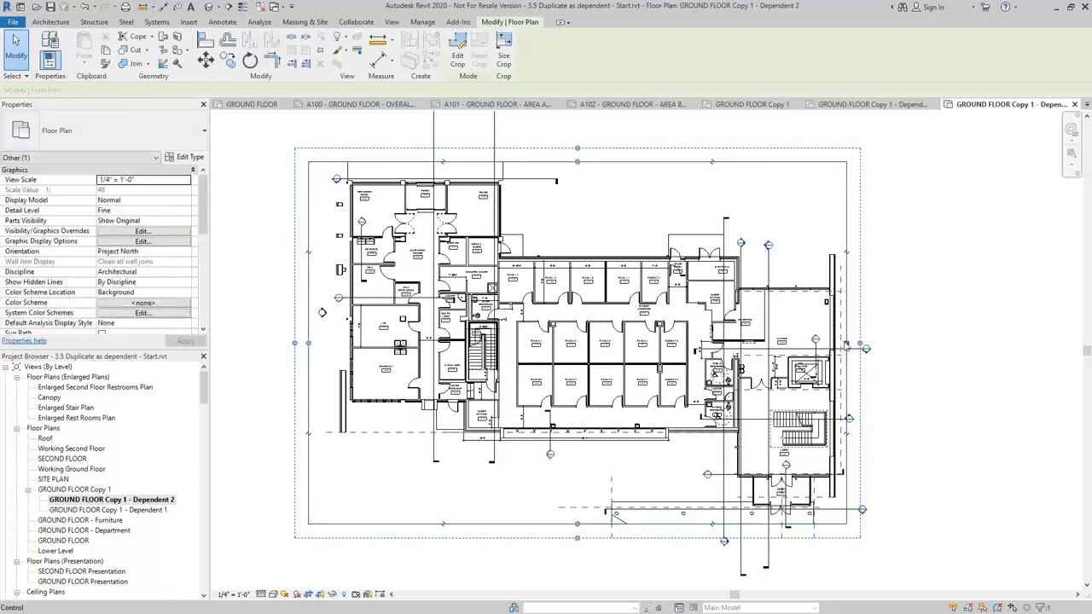
drag(847, 343, 588, 344)
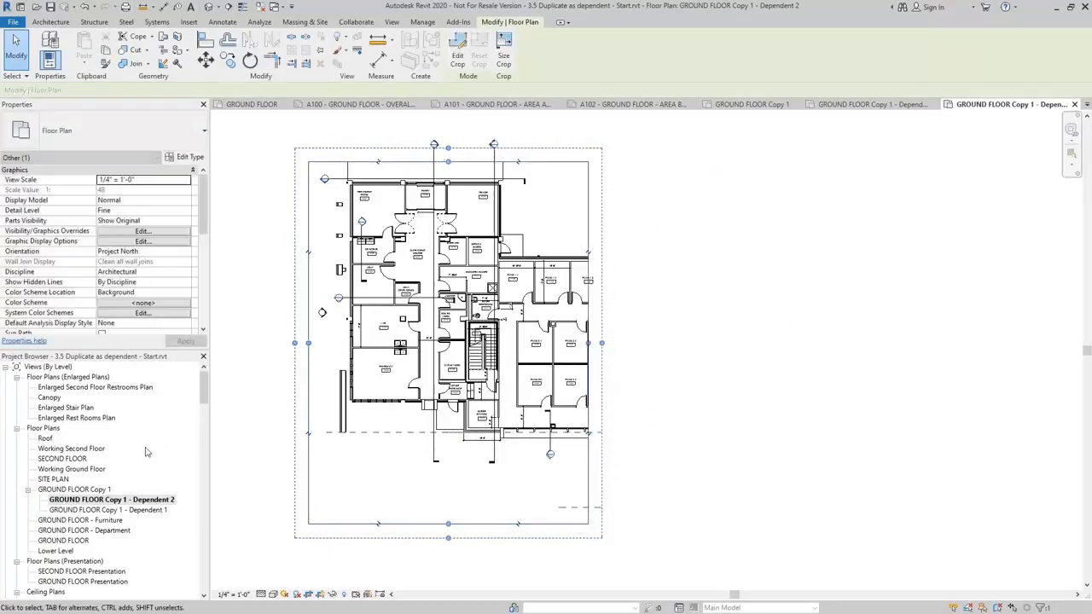
click(236, 447)
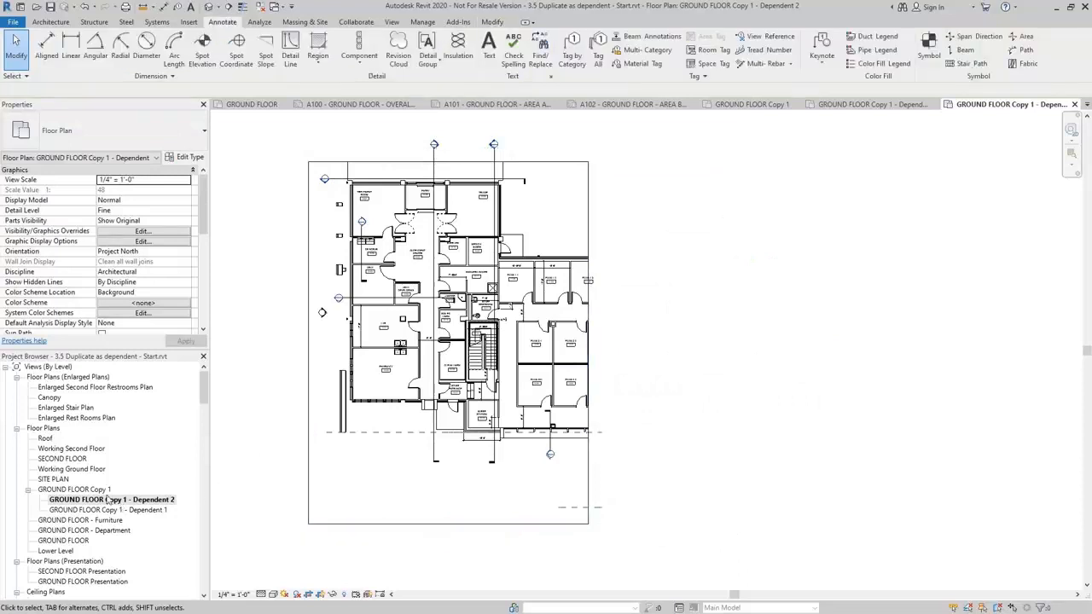
Step: Rename the GROUND FLOOR Copy 1 - Dependent 2 view as GROUND FLOOR Area A
right_click(108, 500)
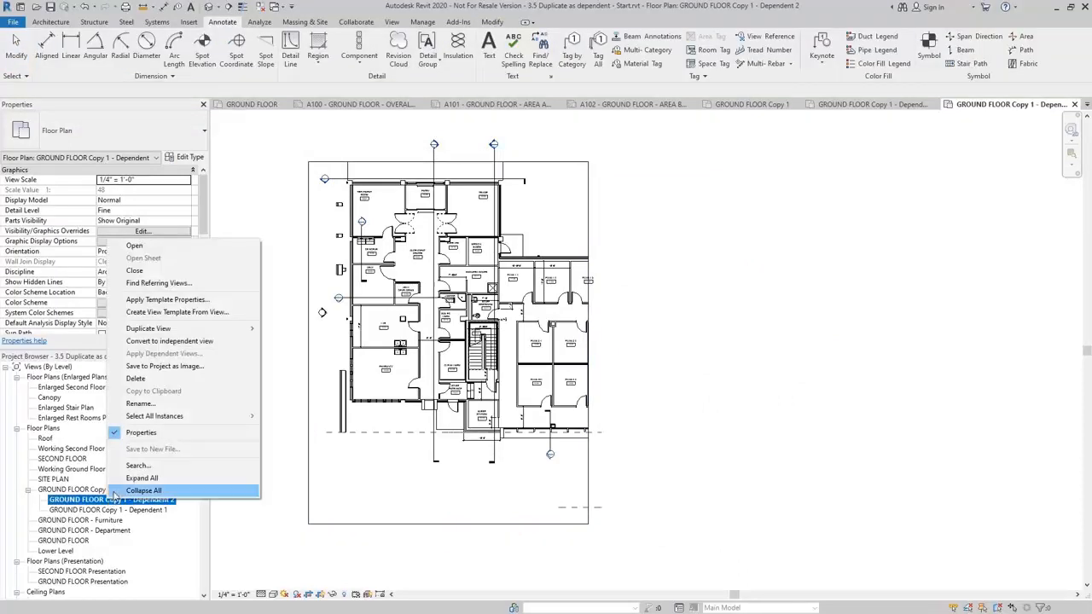
click(142, 406)
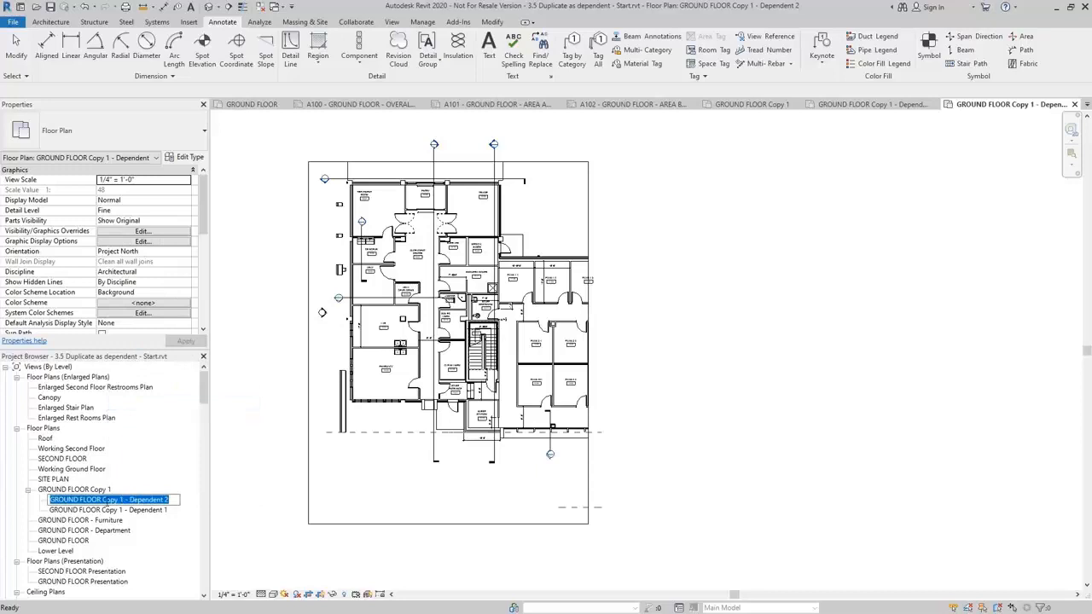
drag(103, 500, 167, 500)
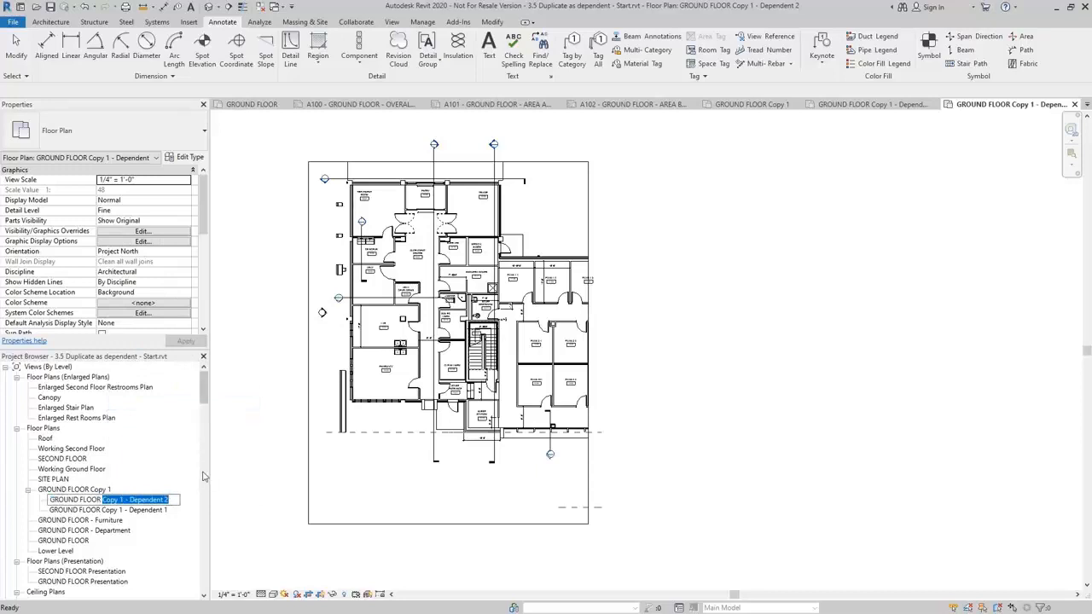
text(a)
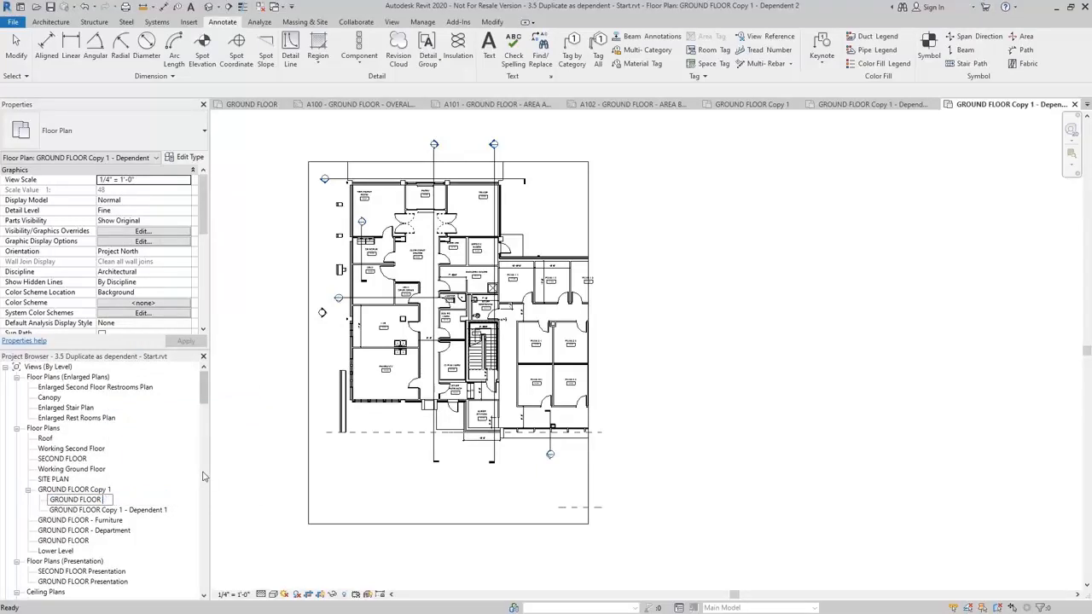
text(rea A)
key(Return)
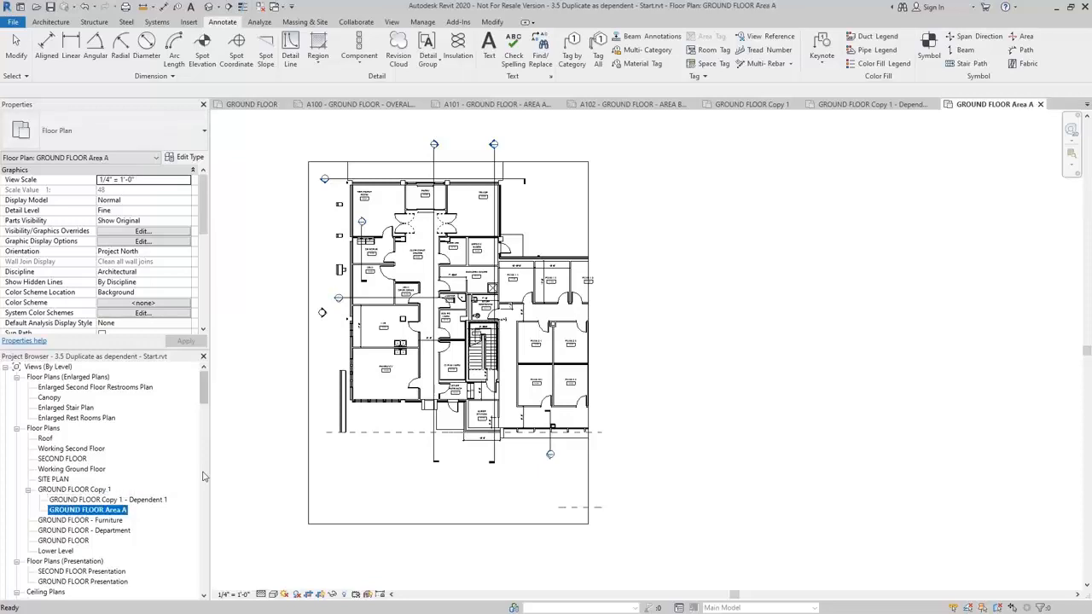
Step: Rename the GROUND FLOOR Copy 1 - Dependent 1 view as GROUND FLOOR Area B
right_click(157, 501)
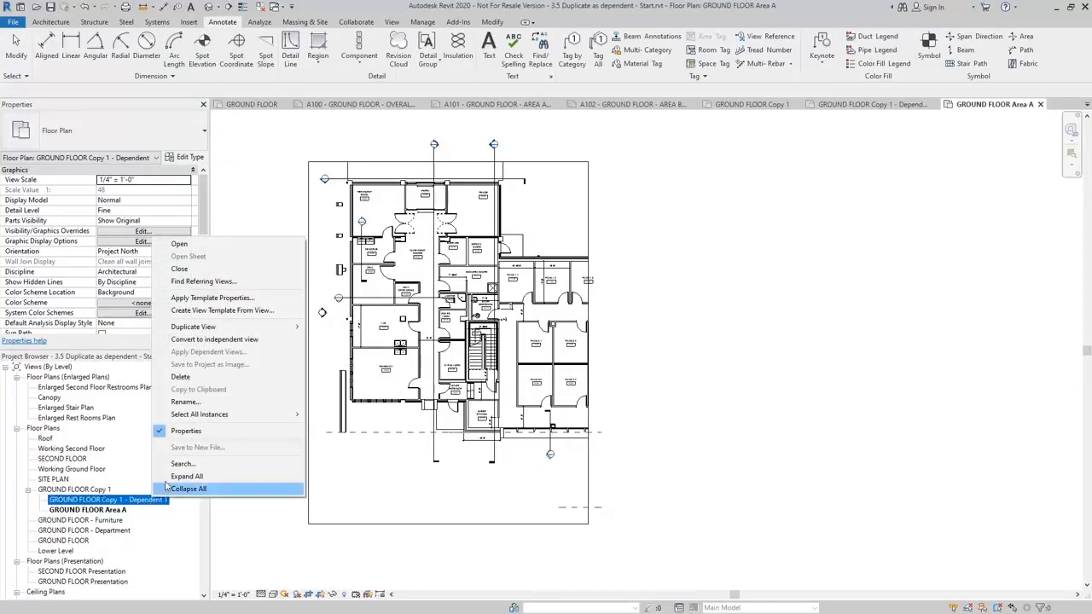
click(208, 405)
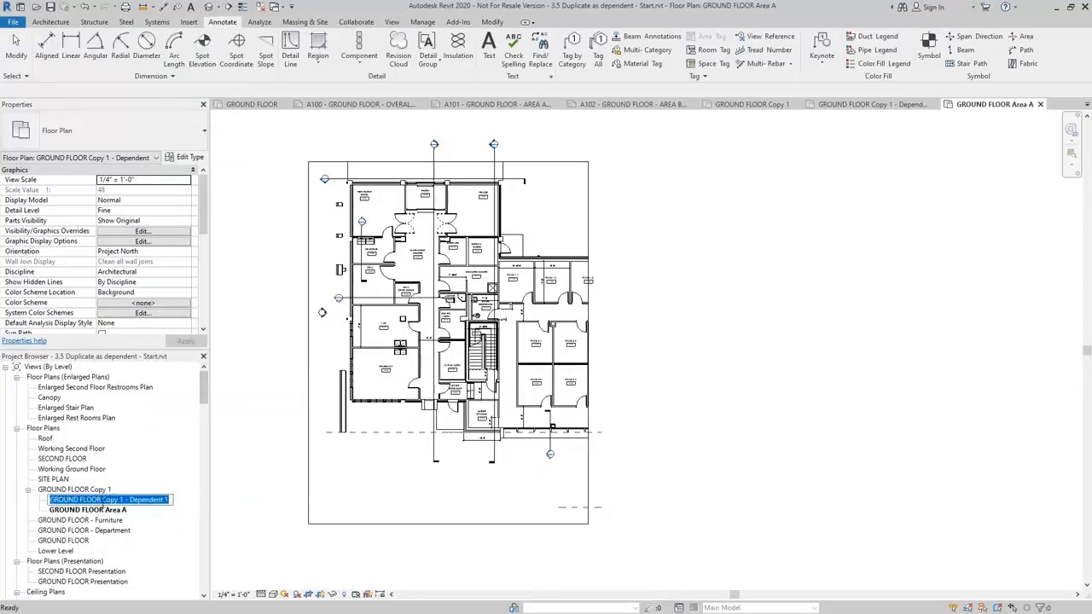
drag(103, 500, 158, 499)
text(Area B)
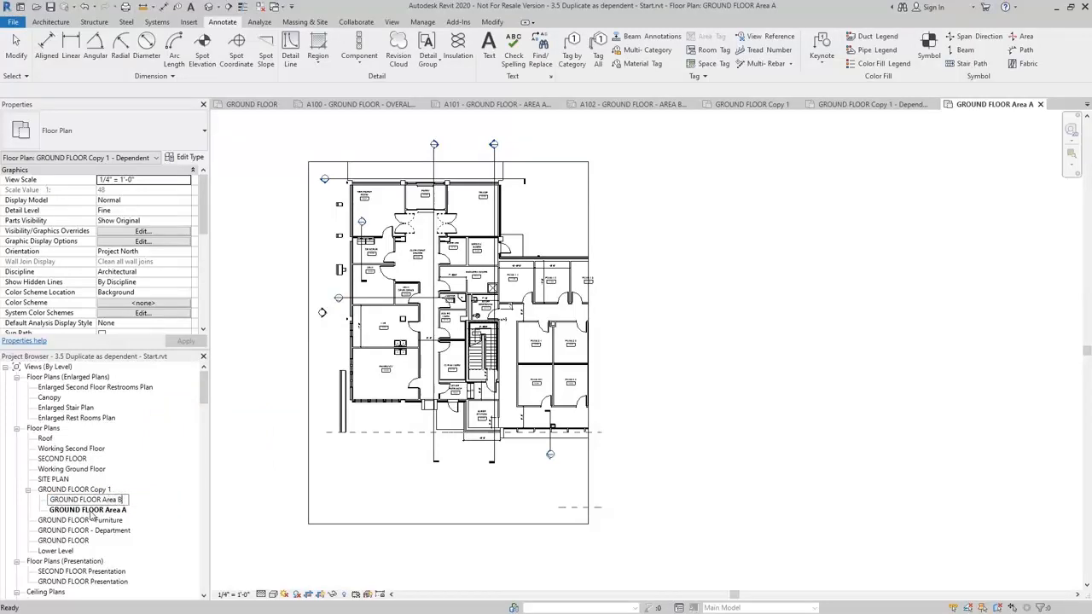
key(Return)
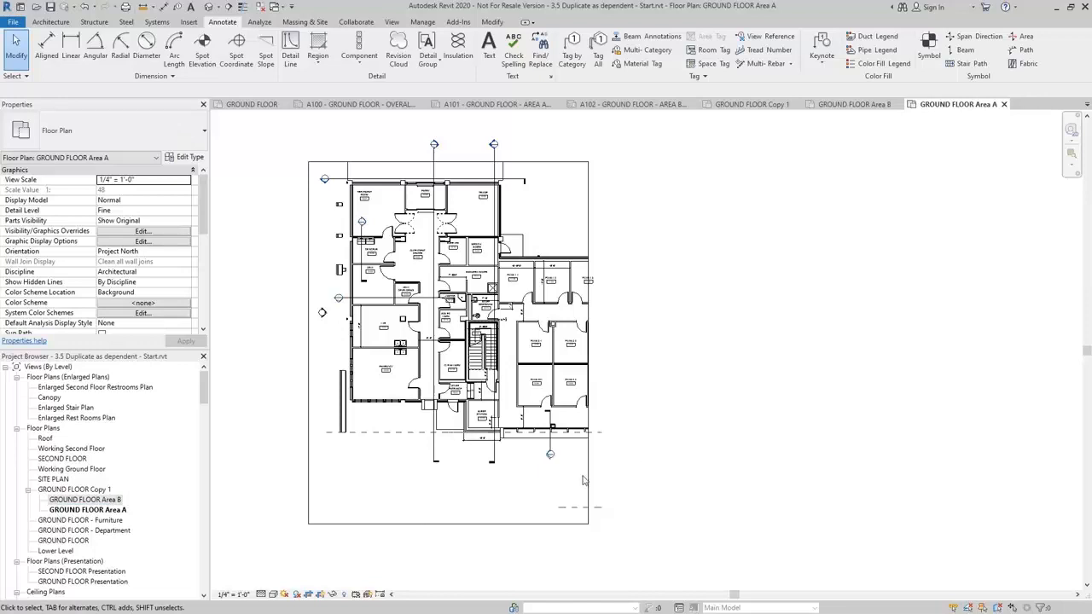
Step: Extend the right edge of the Area A crop region slightly outward to overlap the adjoining area
click(590, 346)
drag(601, 343, 611, 343)
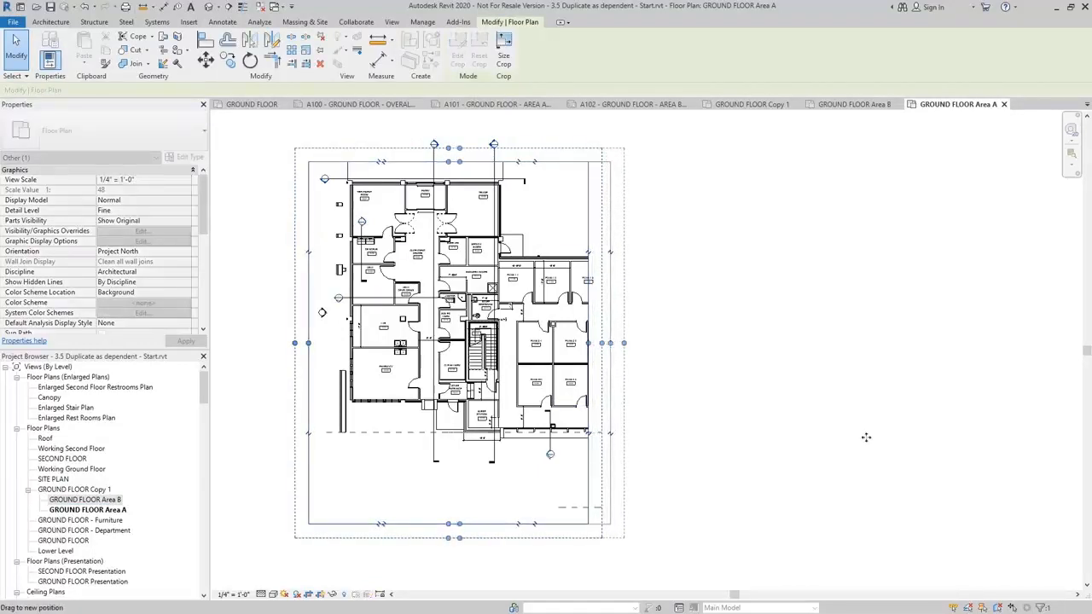
drag(866, 437, 756, 418)
click(741, 419)
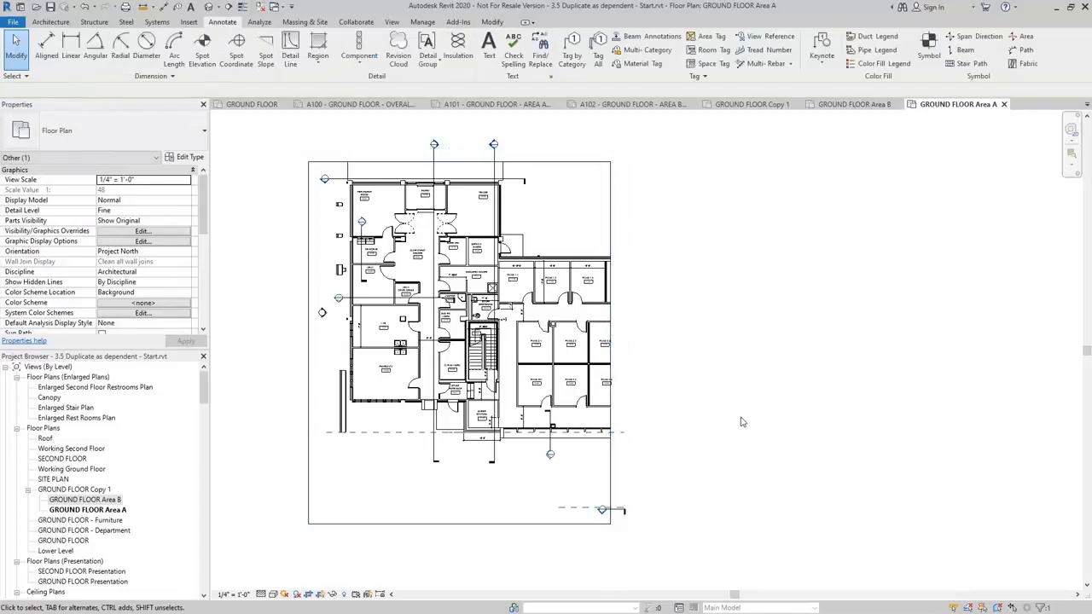
Step: Open GROUND FLOOR Area B and extend the left edge of its crop region slightly outward
double_click(106, 501)
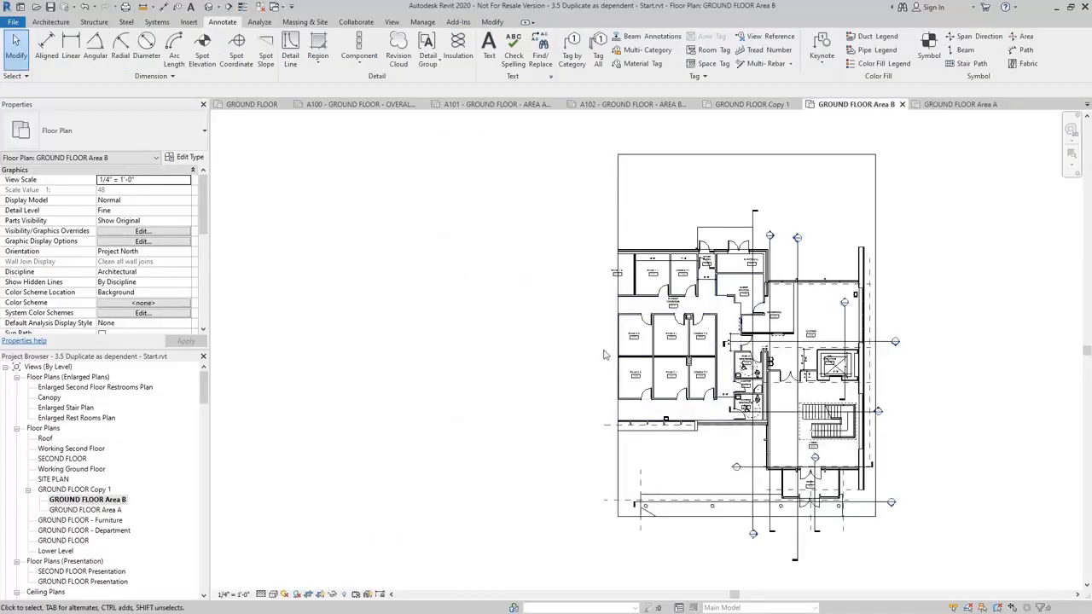
click(618, 383)
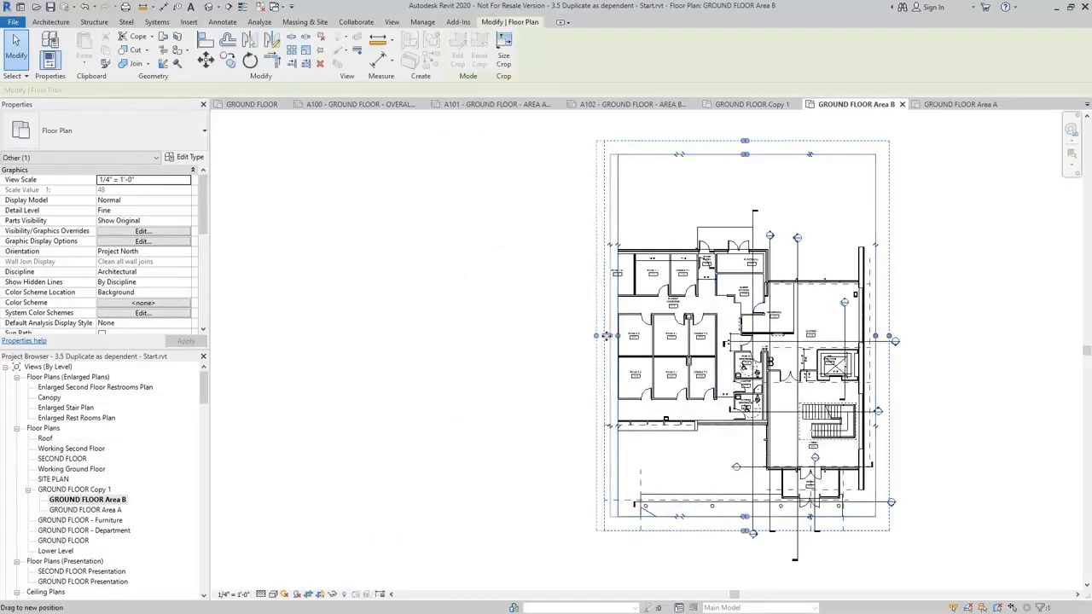
drag(604, 337, 600, 337)
click(445, 389)
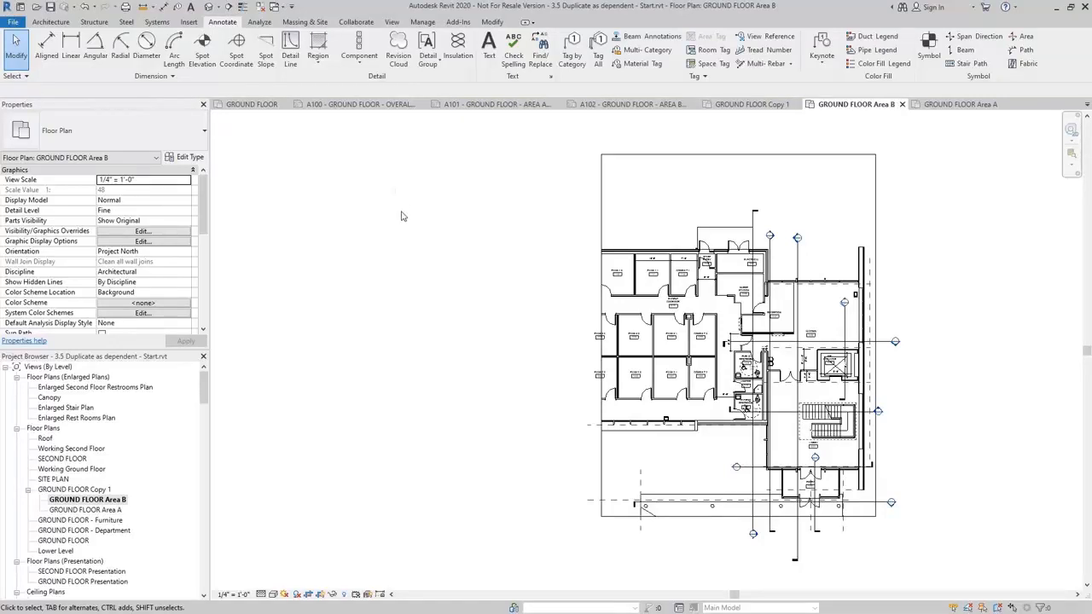
Step: Sketch a vertical matchline in Area B in line with the wall between EXAM 2-3 and EXAM 2-2, running past both sides of the building
click(396, 21)
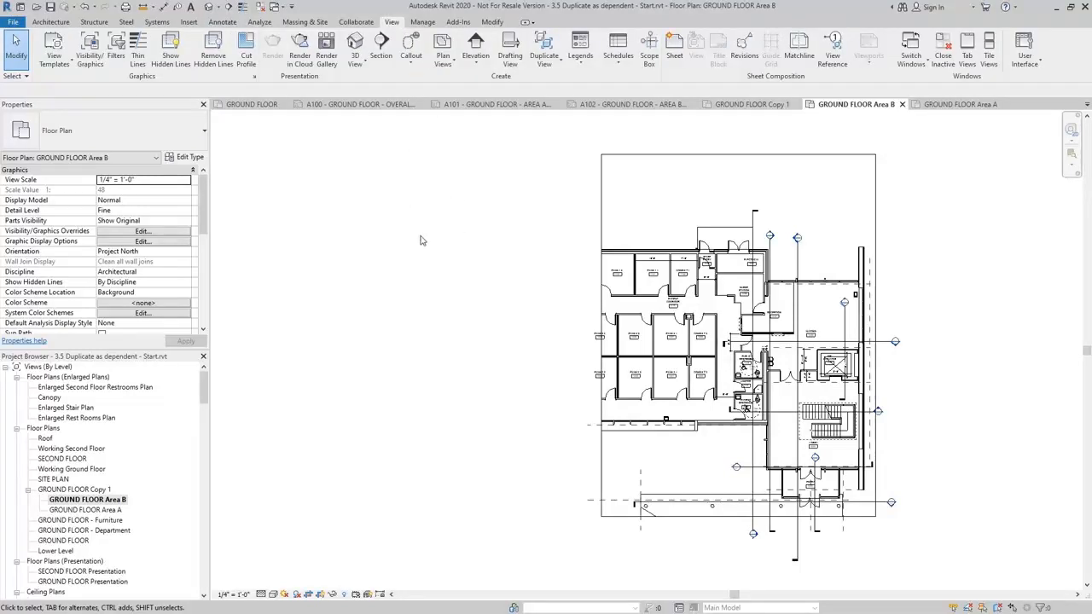
click(799, 56)
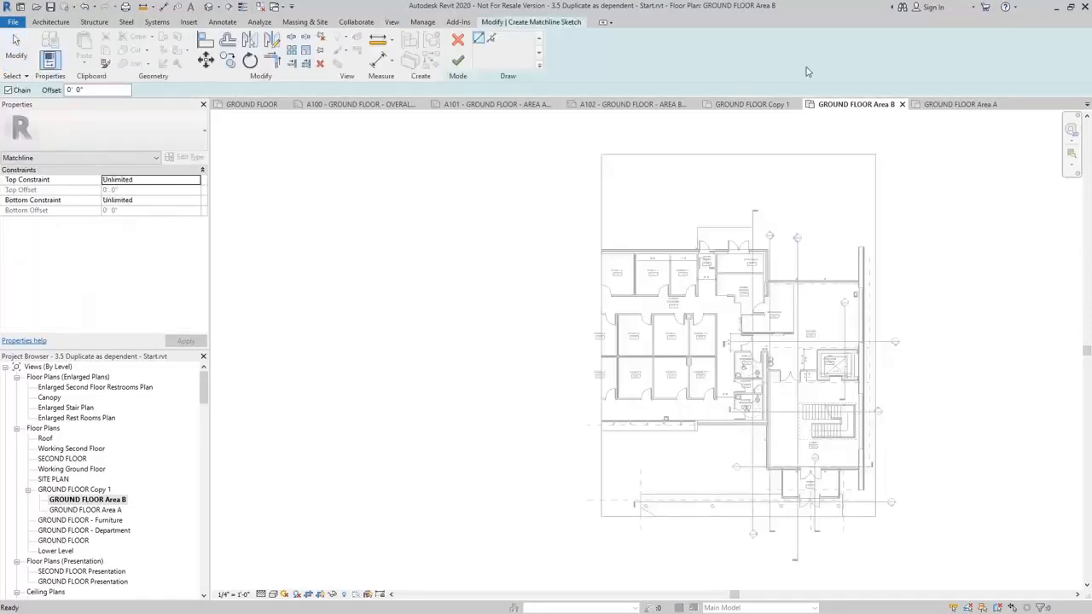
click(616, 486)
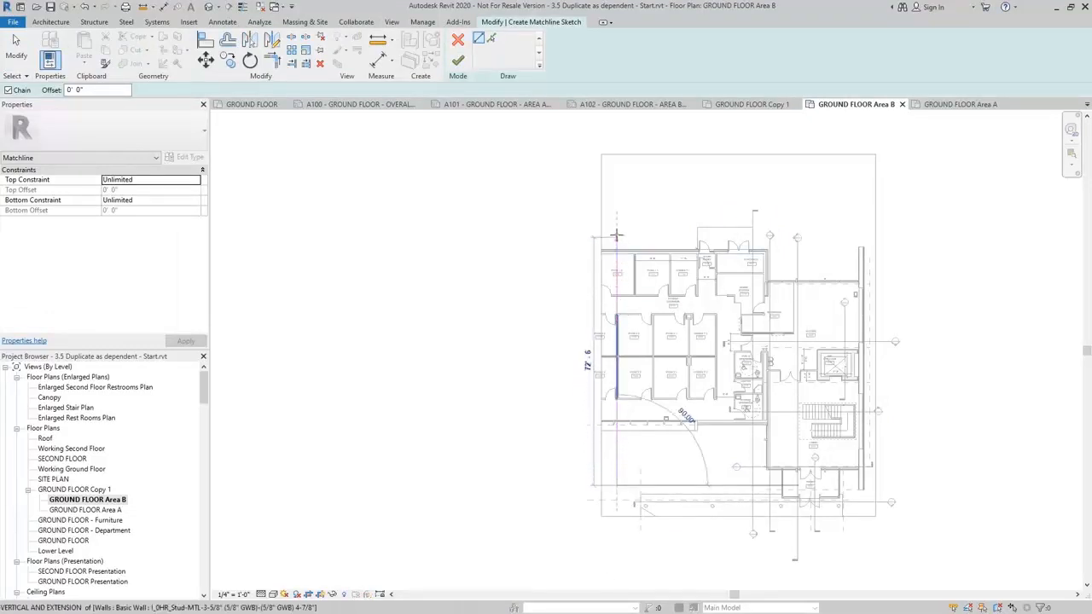
click(616, 196)
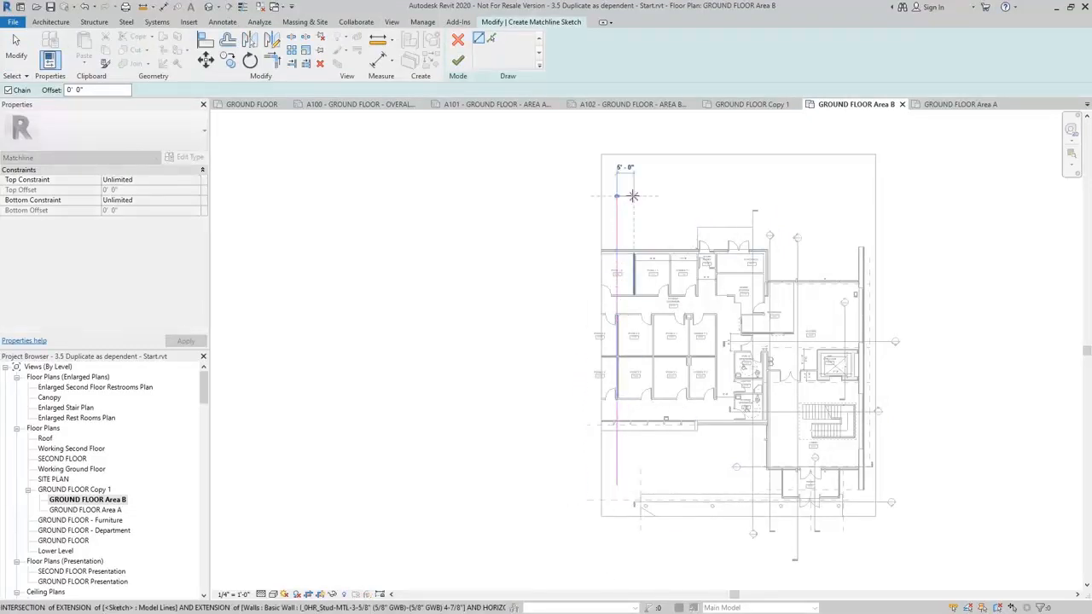
key(Escape)
key(Escape)
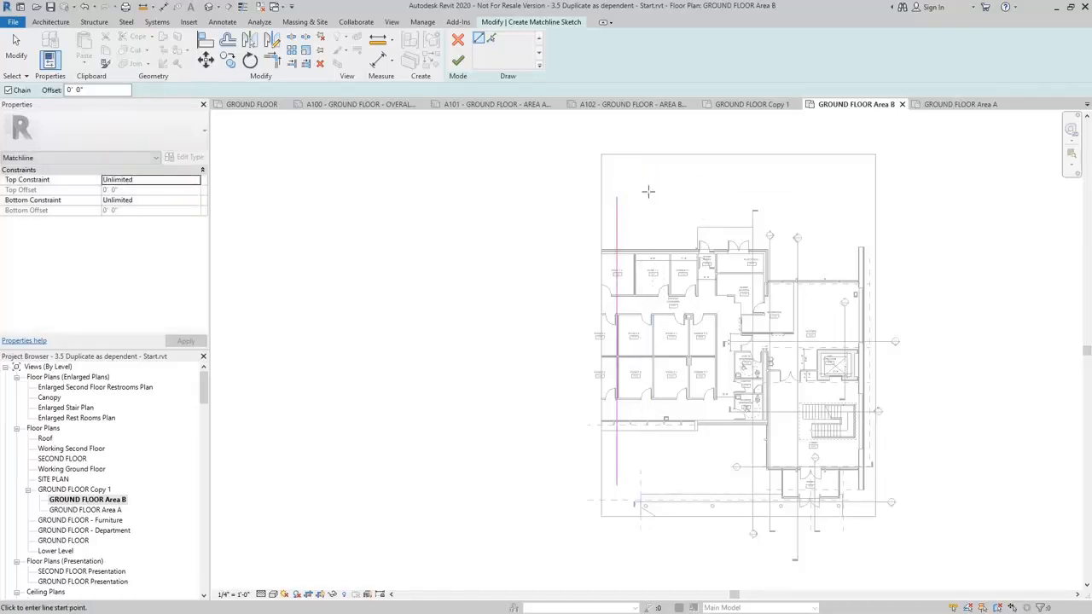
click(458, 64)
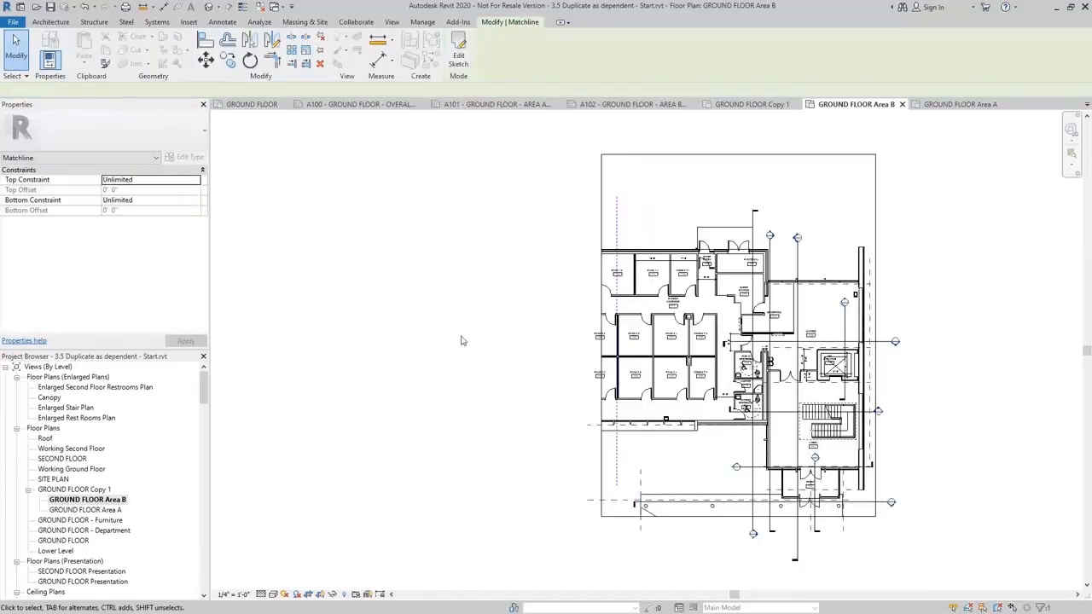
Step: Examine the matchline in the Area B and Area A views and on the A100 overall plan sheet
scroll(641, 465, up, 5)
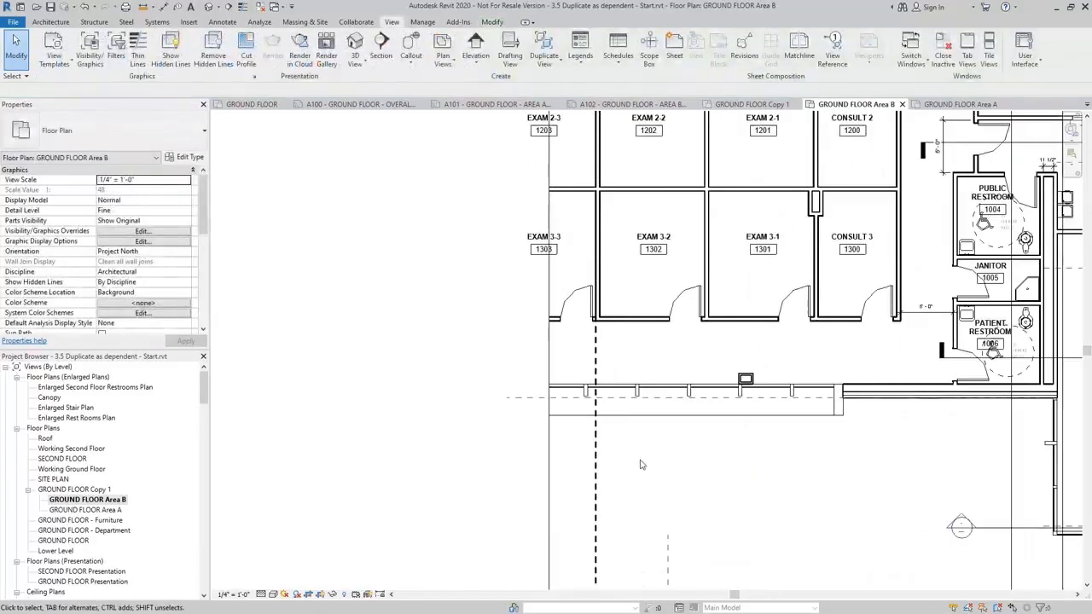
click(595, 445)
click(697, 453)
scroll(697, 451, down, 1)
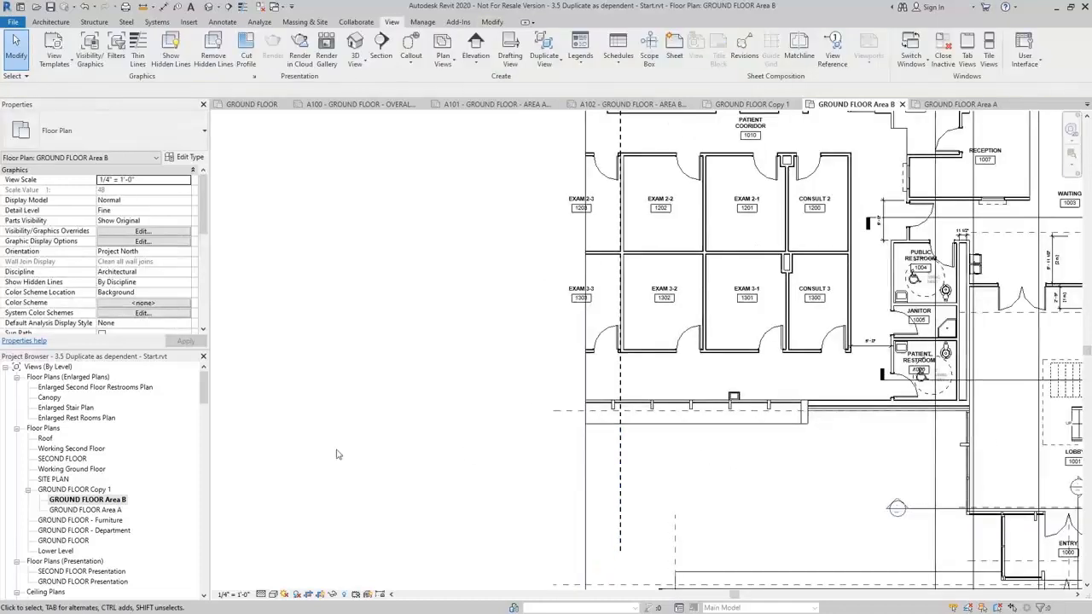
double_click(85, 509)
scroll(567, 153, up, 3)
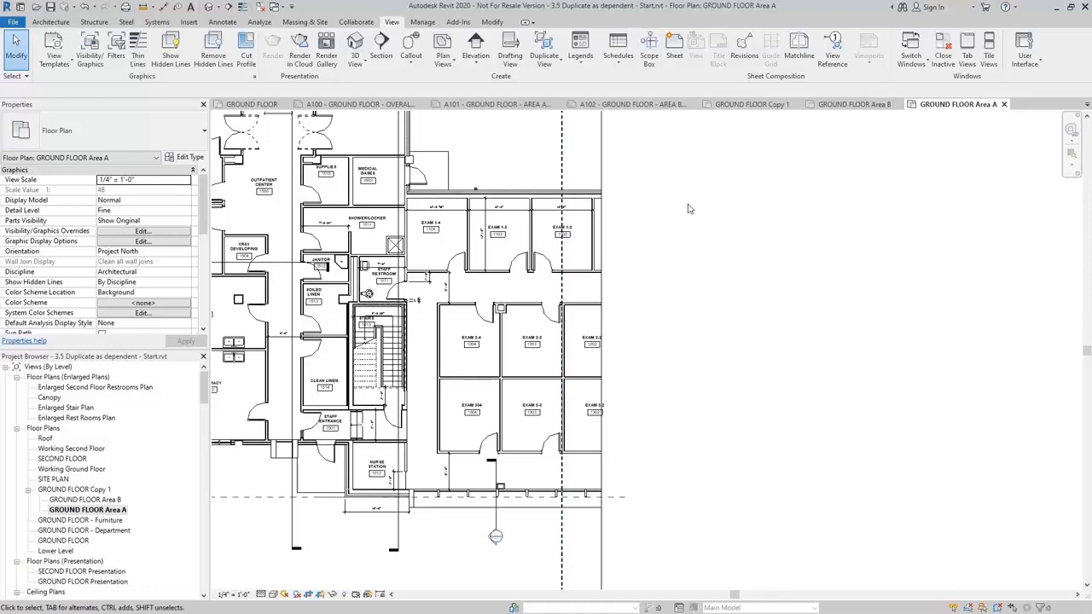
scroll(767, 249, down, 2)
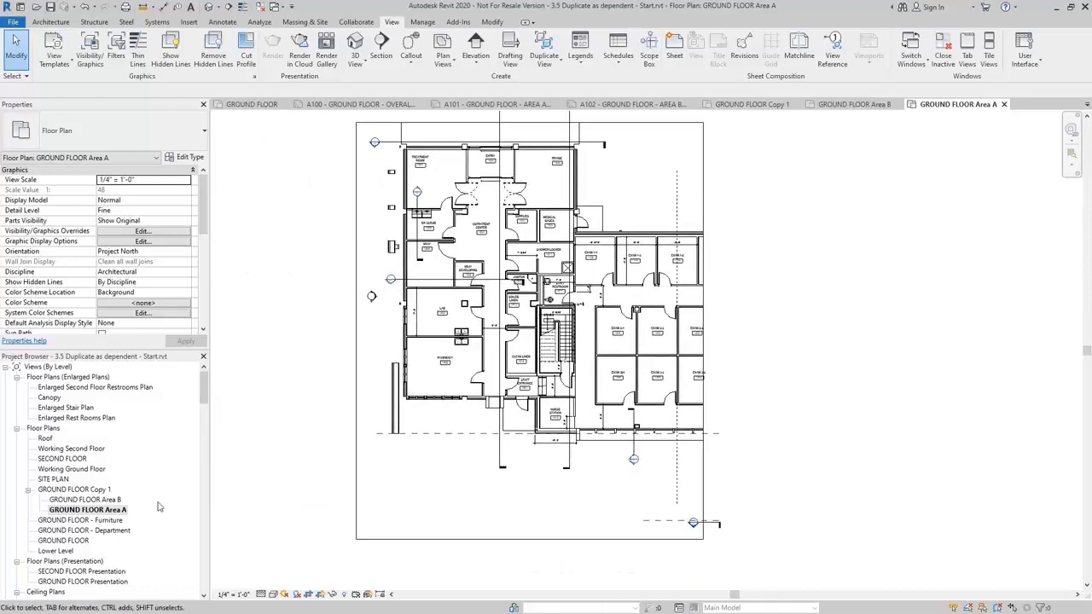
click(358, 104)
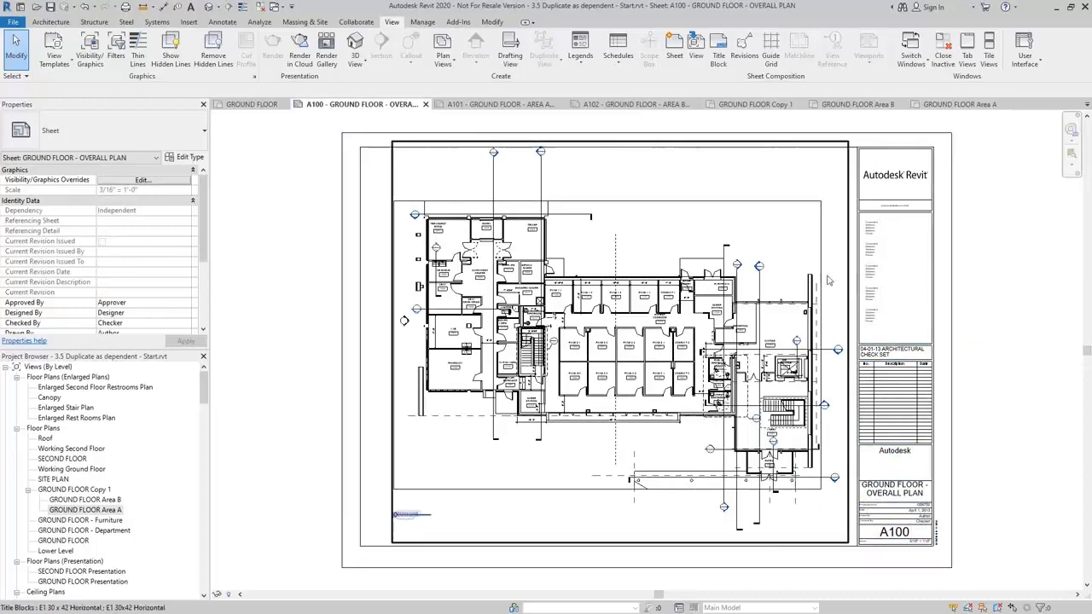
scroll(597, 248, up, 6)
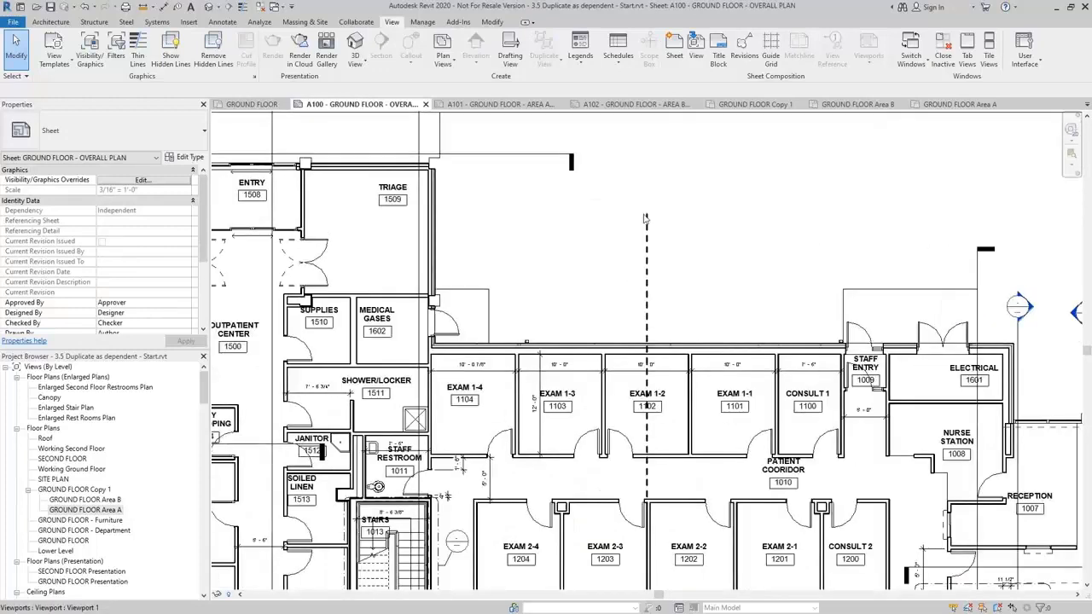
scroll(622, 313, down, 4)
scroll(622, 313, down, 5)
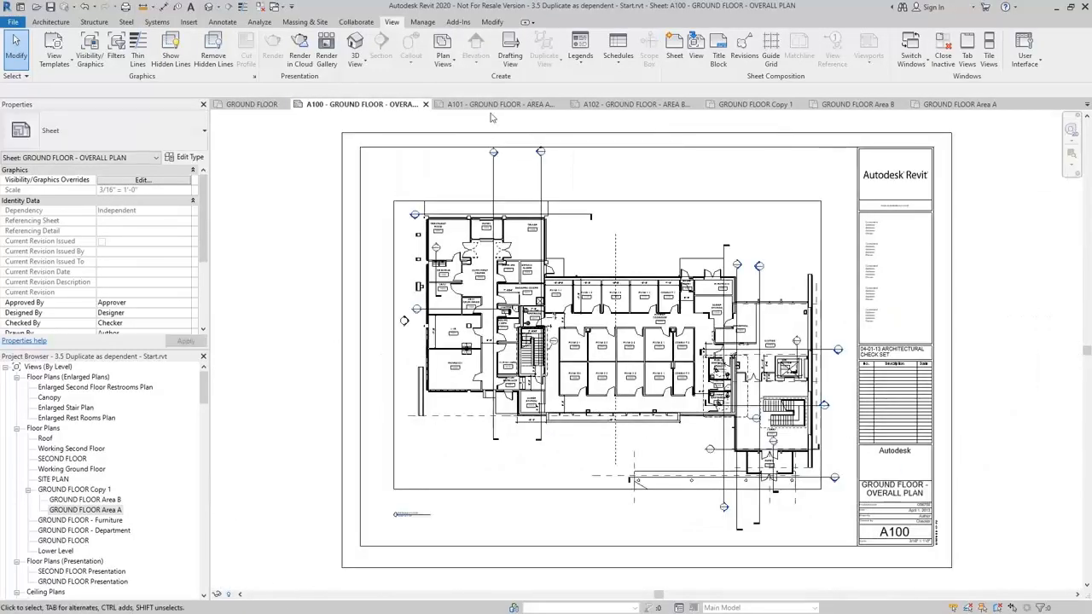
Step: Place the GROUND FLOOR Area A view on sheet A101 - GROUND FLOOR - AREA A PLAN
click(492, 104)
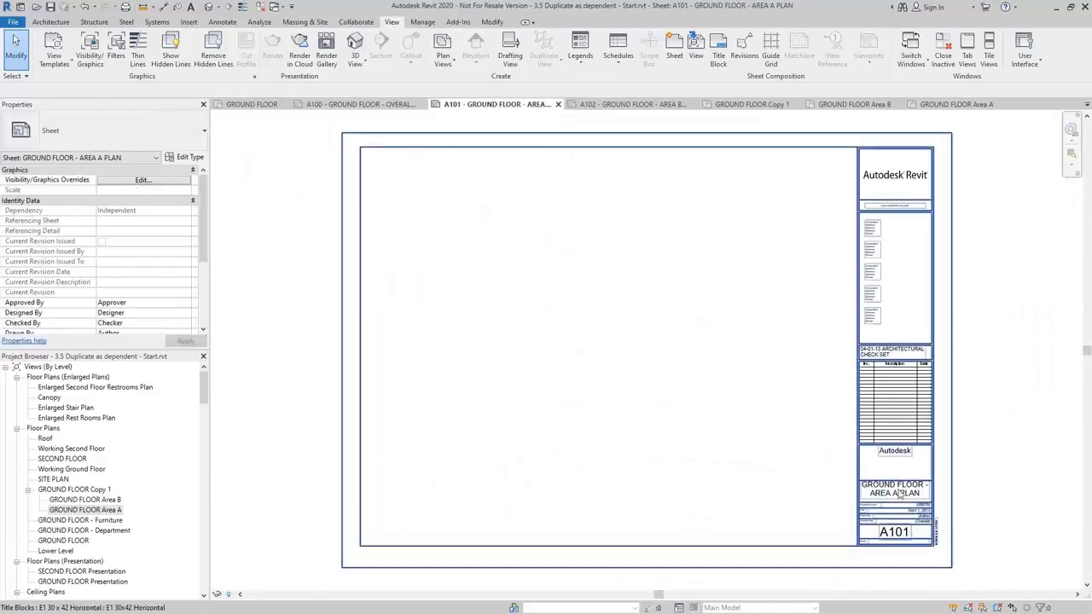
click(86, 510)
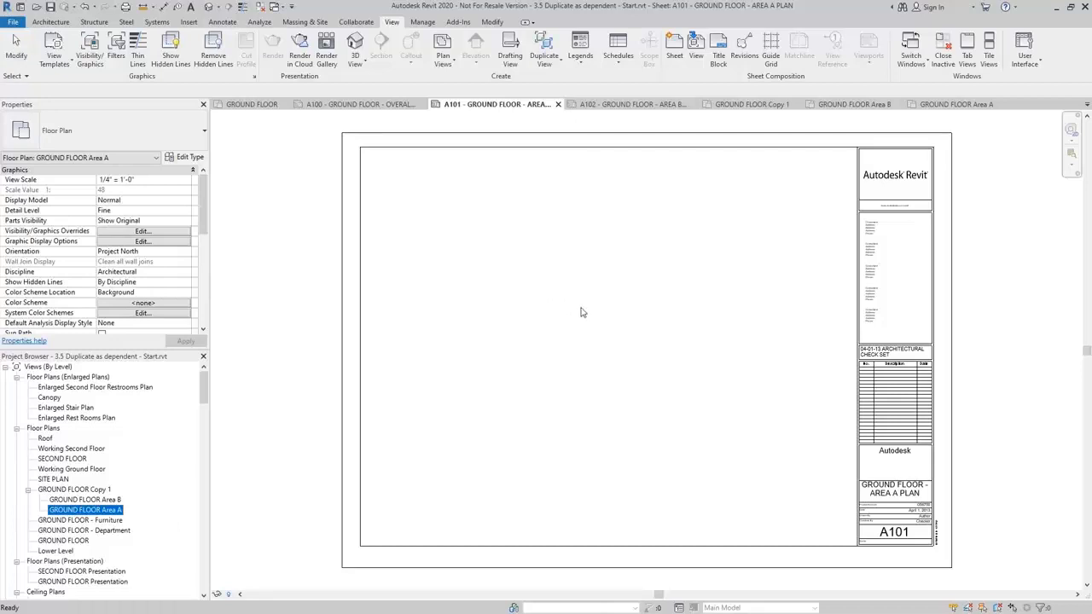
drag(581, 308, 588, 310)
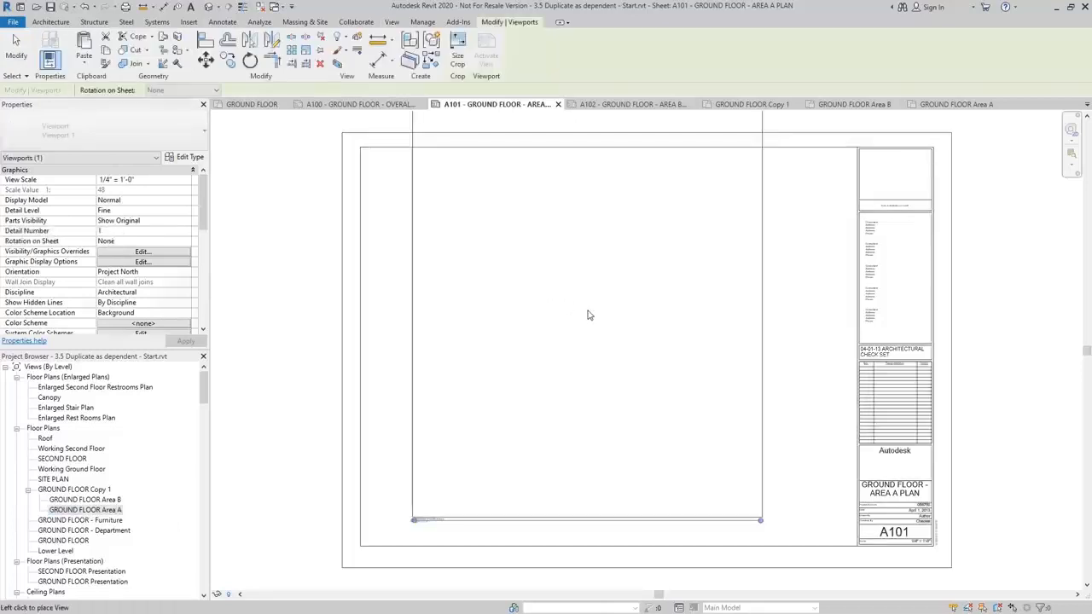
click(660, 331)
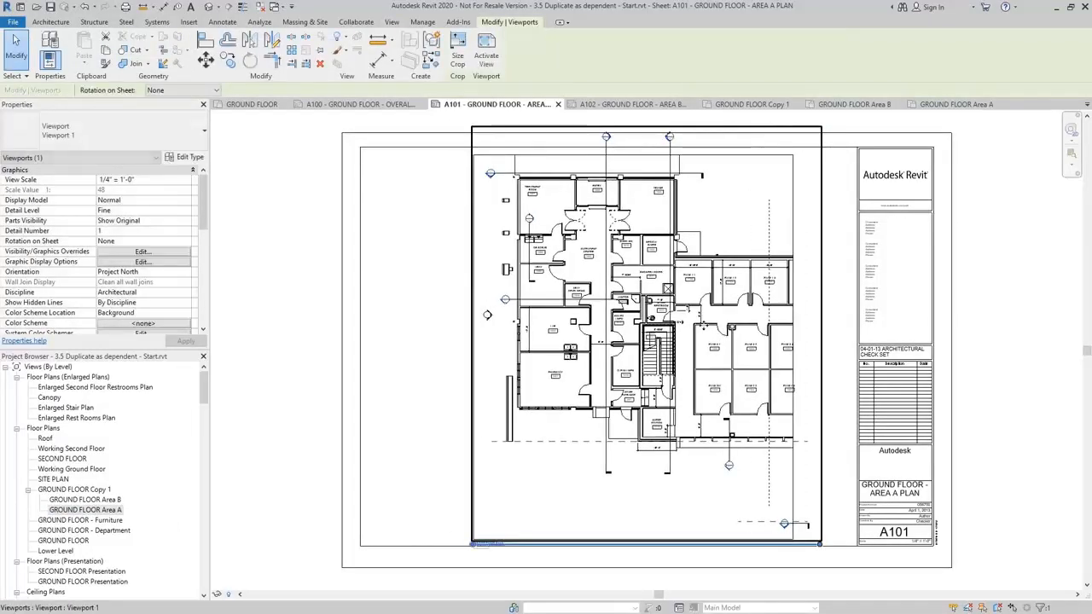
click(452, 299)
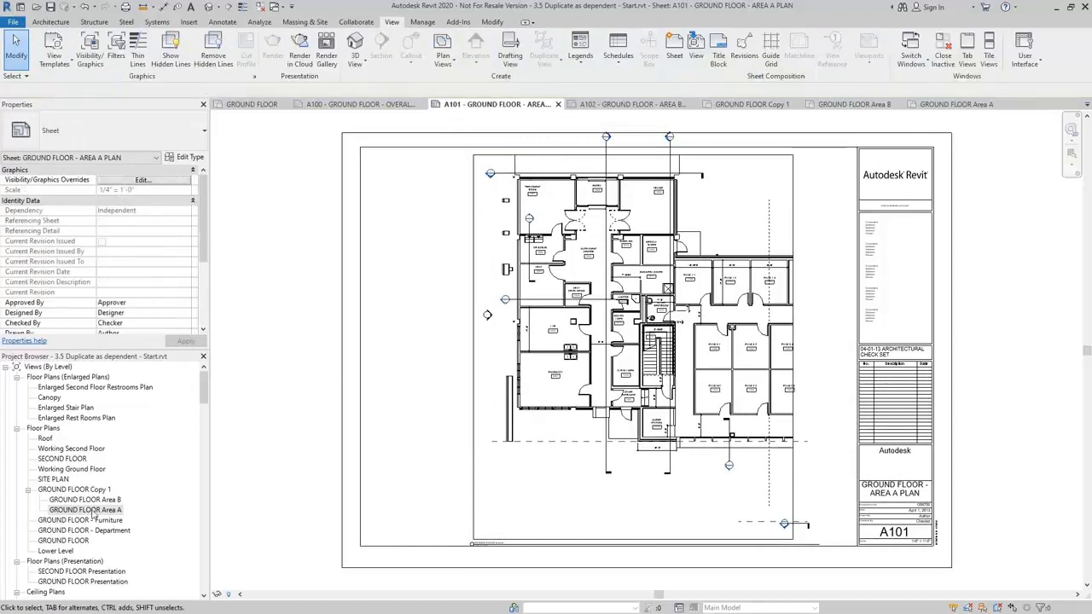
Step: Place the GROUND FLOOR Area B view on sheet A102 - GROUND FLOOR - AREA B PLAN
click(631, 104)
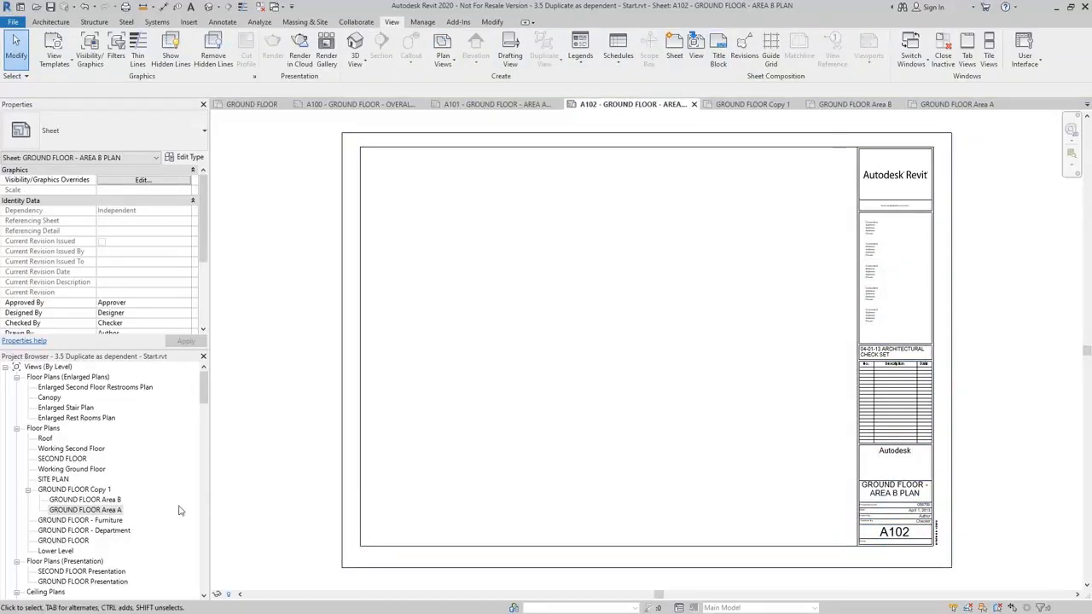
drag(85, 500, 724, 295)
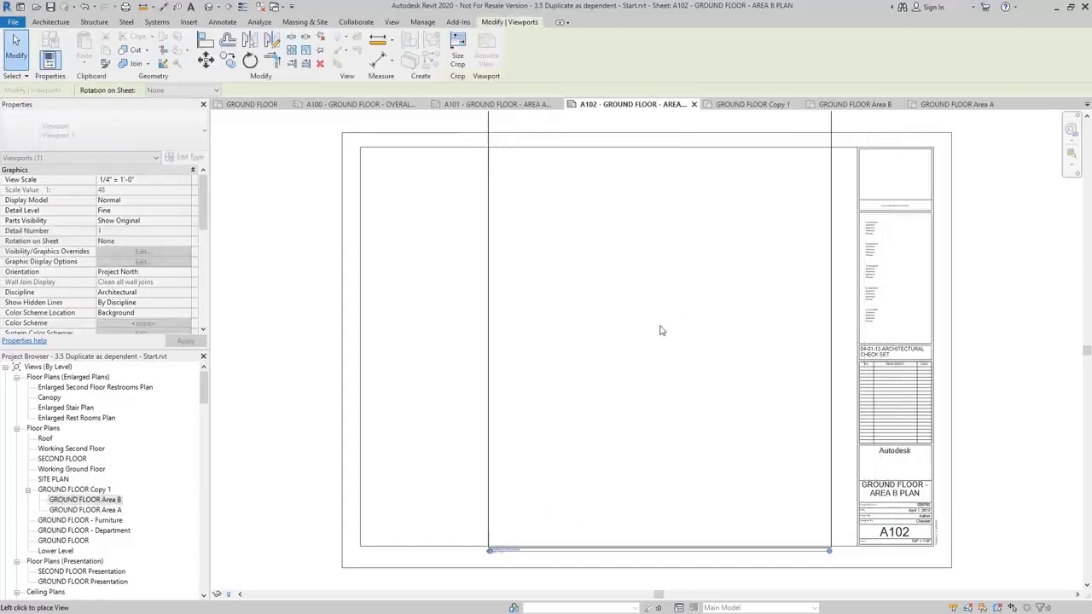
click(693, 337)
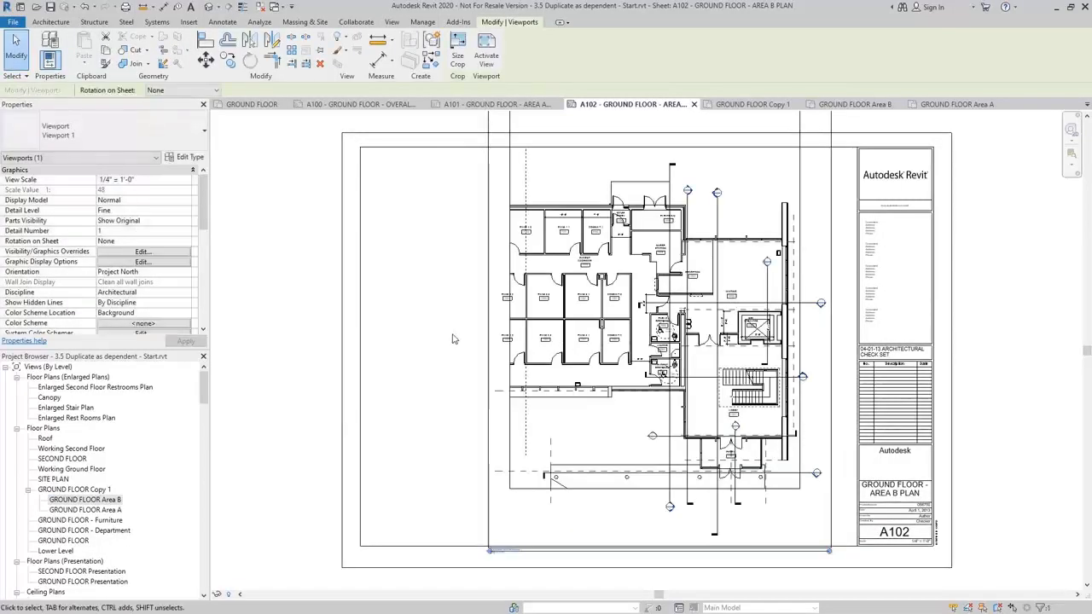
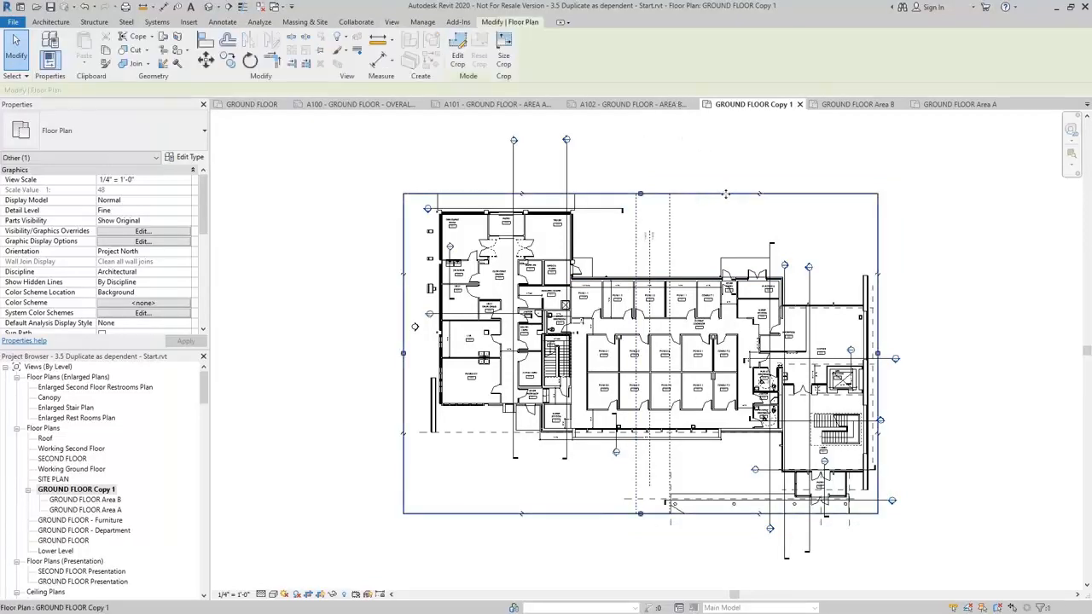
Step: Extend the crop region of the GROUND FLOOR Copy 1 plan outward on all four sides
click(648, 196)
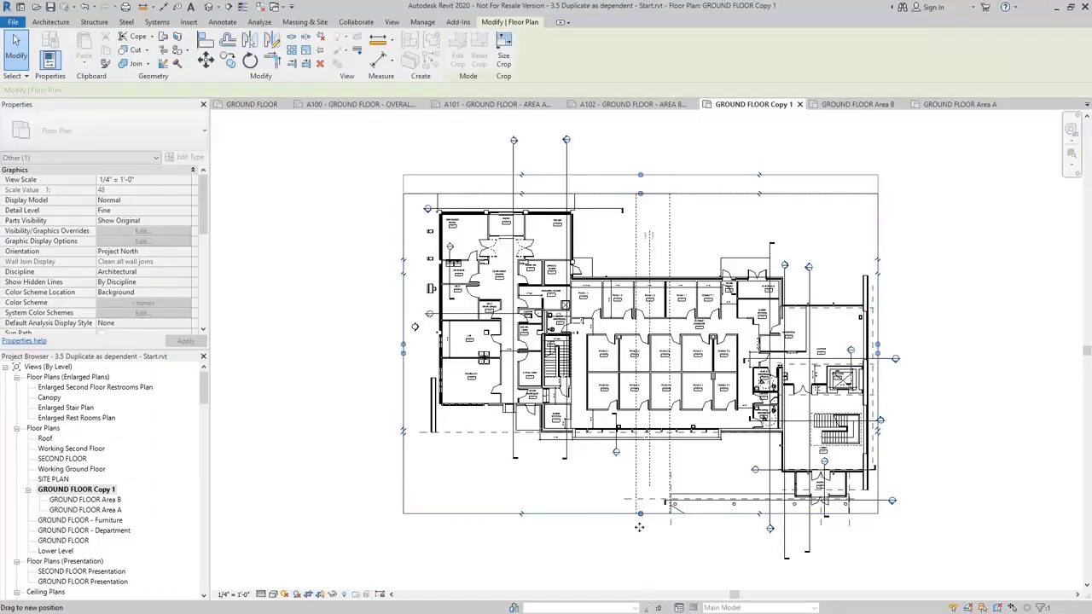
drag(639, 513, 643, 529)
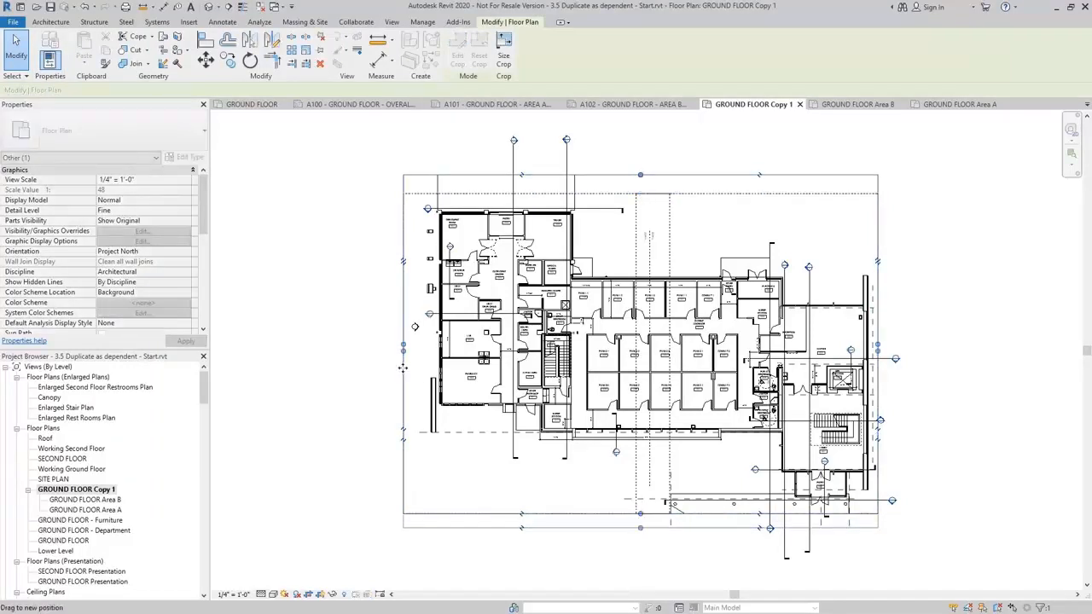
drag(398, 341, 361, 350)
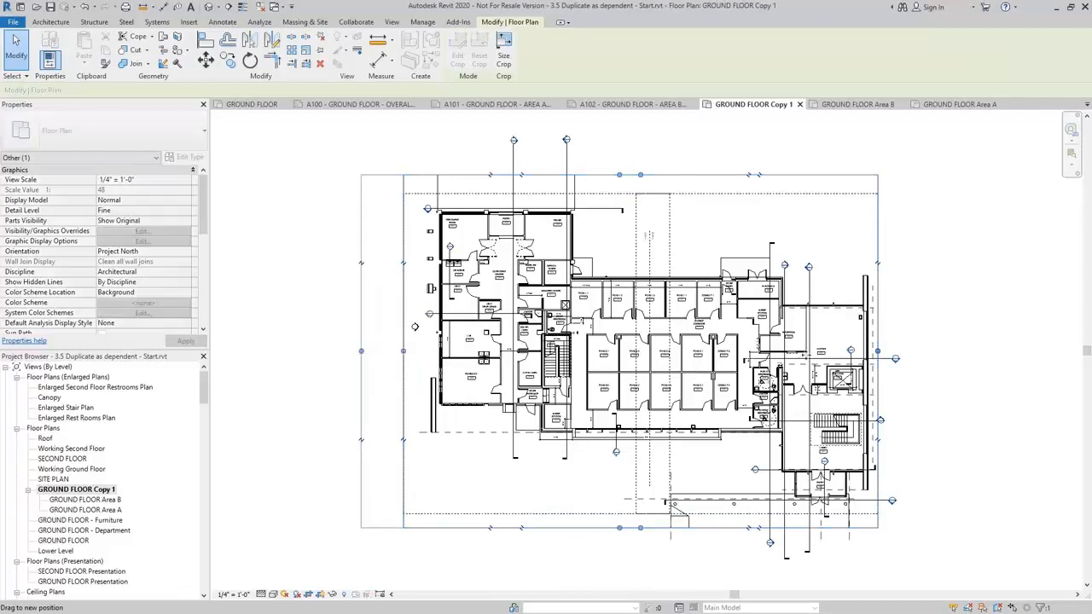
drag(878, 352, 978, 345)
click(980, 331)
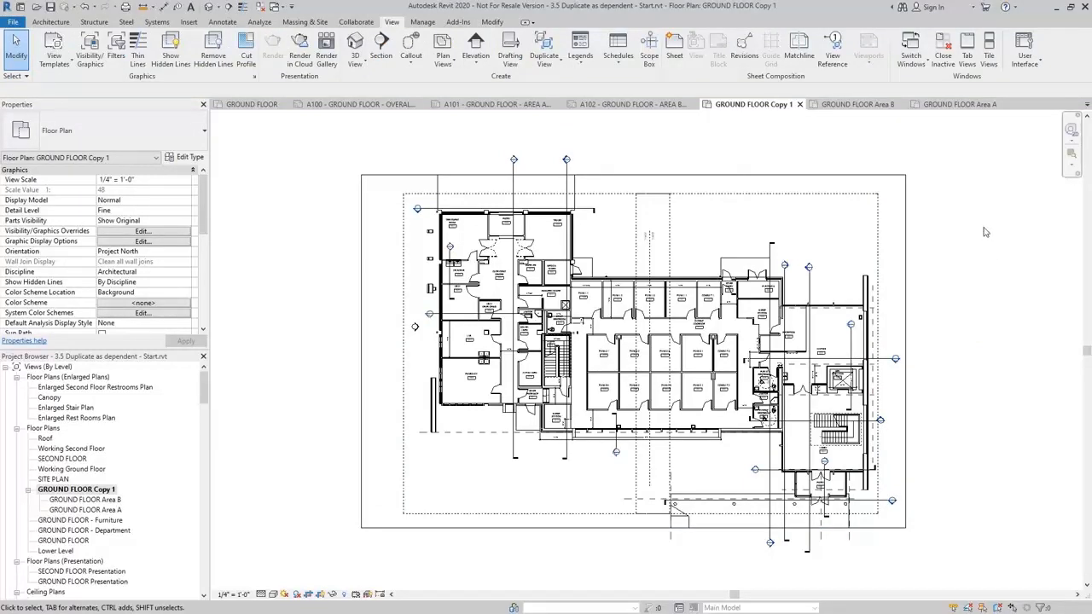
Step: Draw a scope box just outside the Area B crop boundary in GROUND FLOOR Copy 1 and name it Area B
click(647, 46)
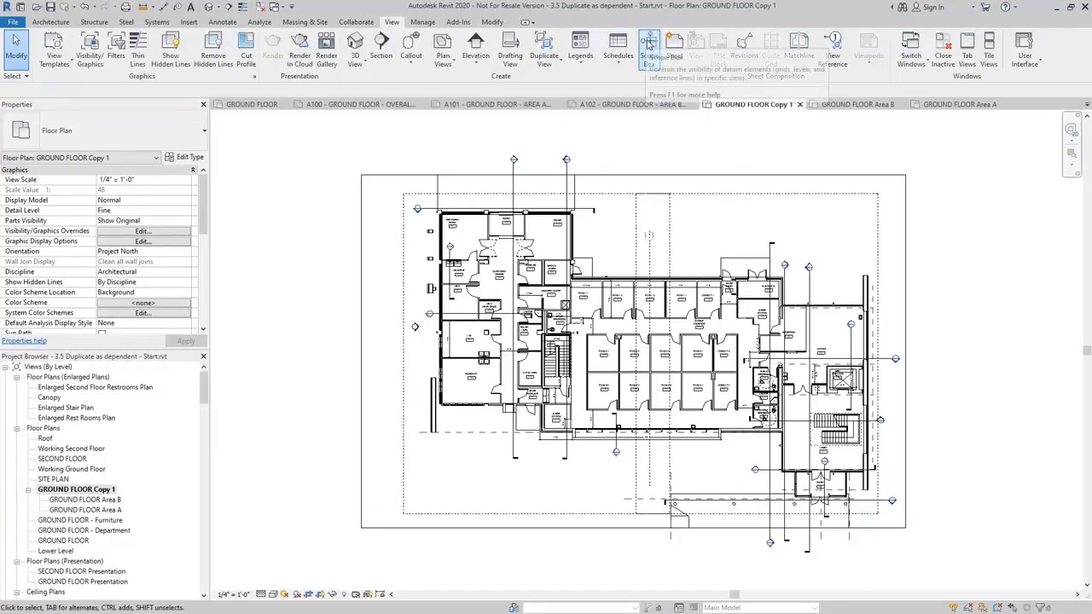
click(633, 185)
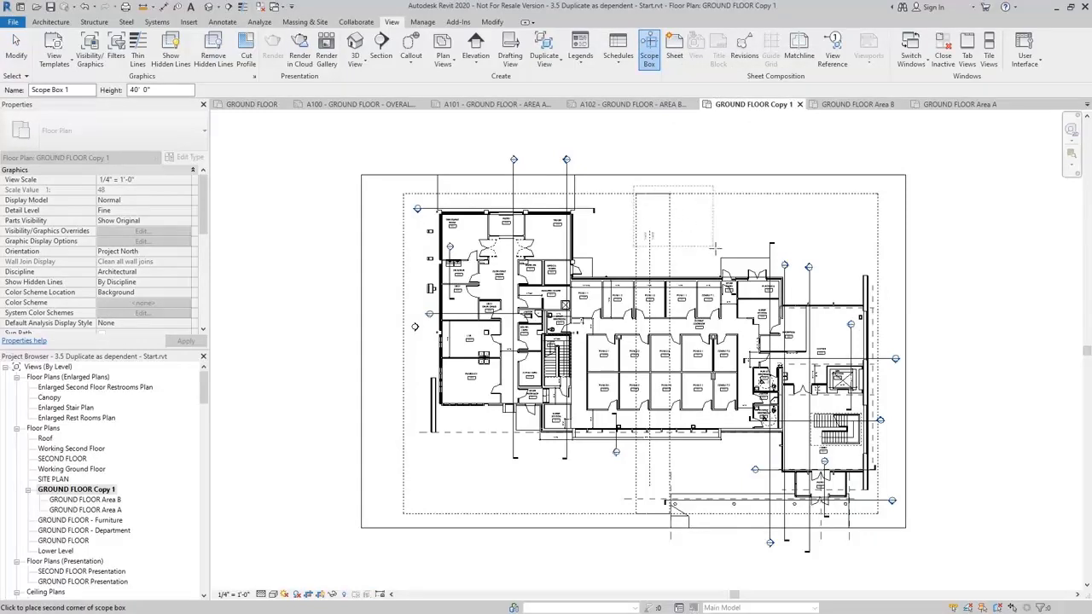
click(882, 518)
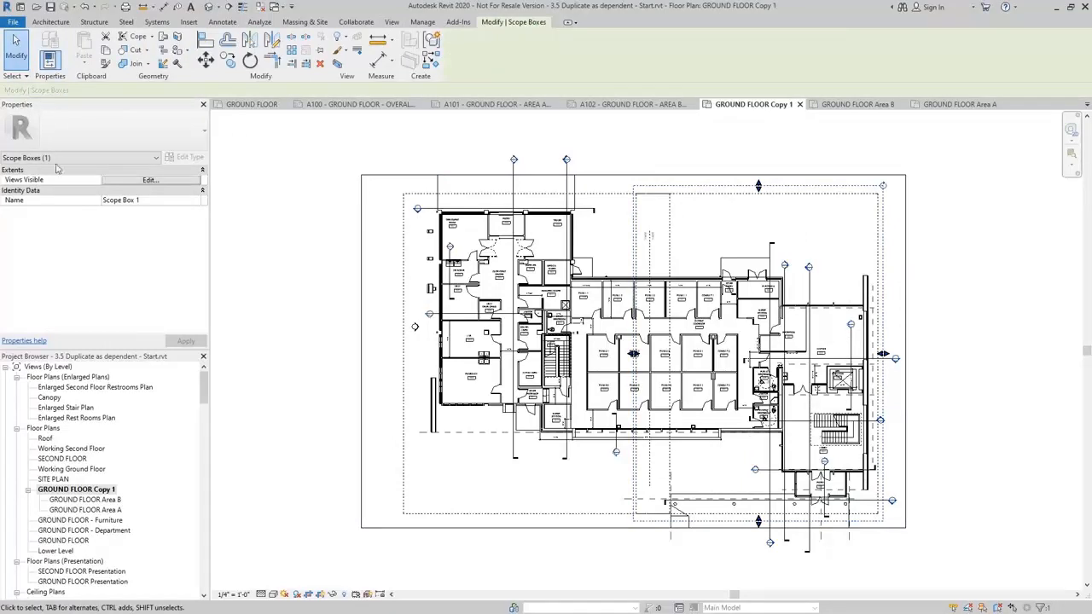
click(177, 201)
text(Area B)
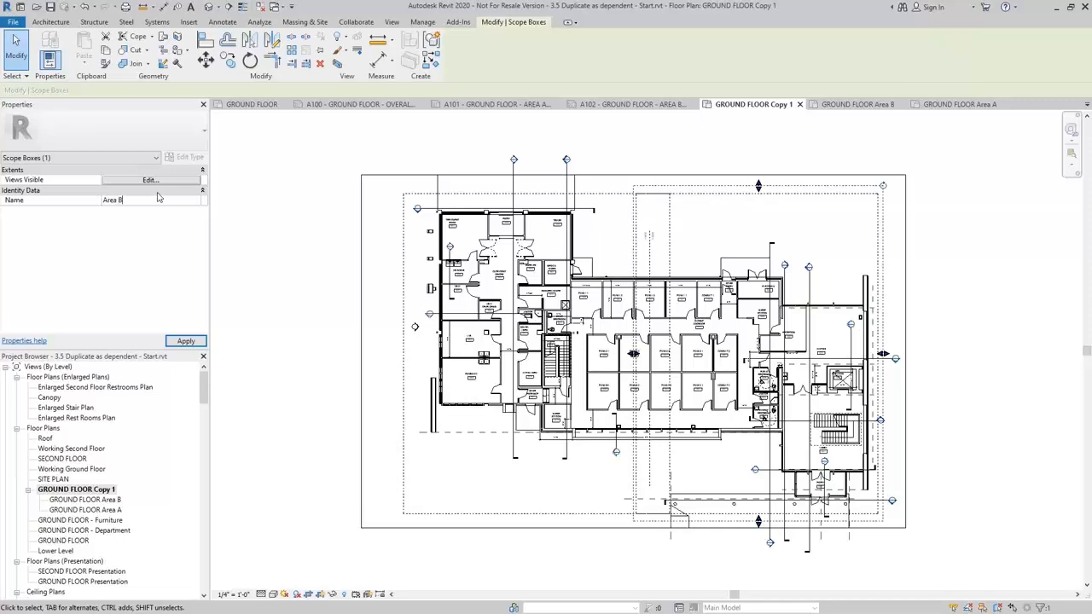
key(Return)
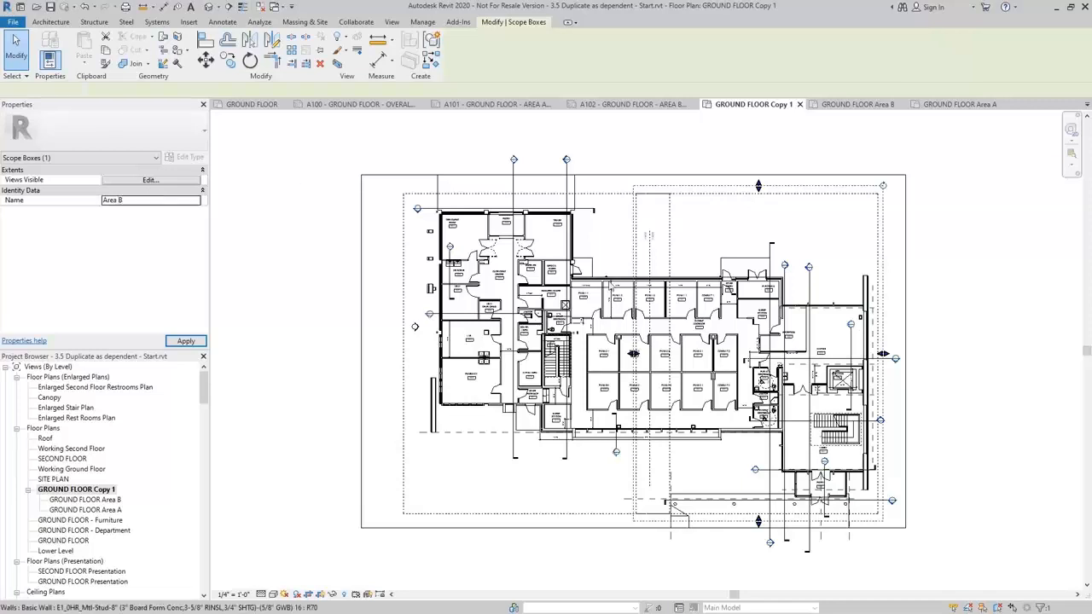
click(731, 220)
click(730, 191)
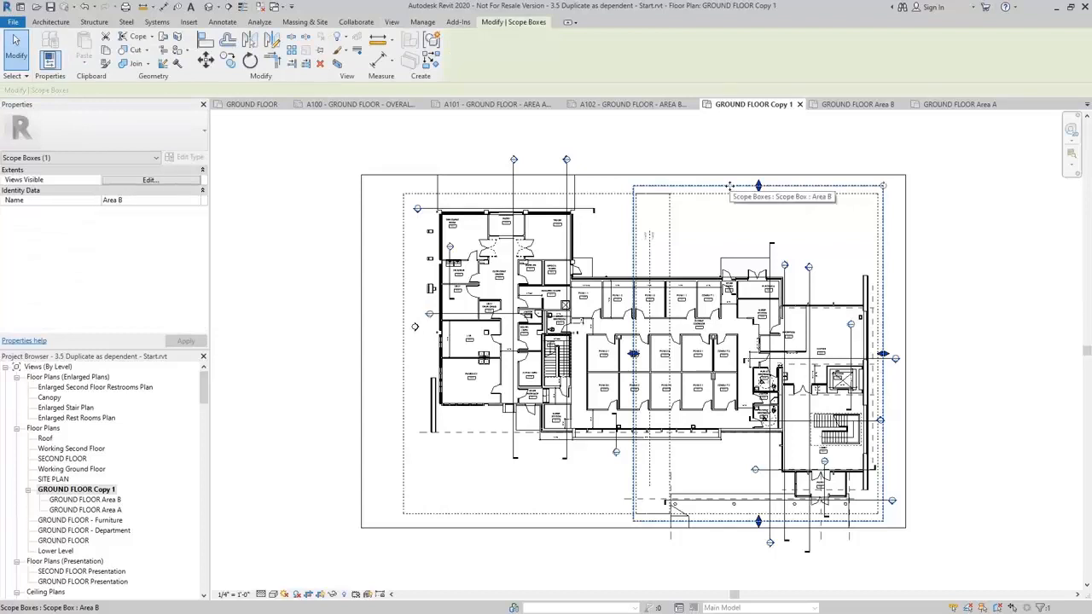
click(734, 213)
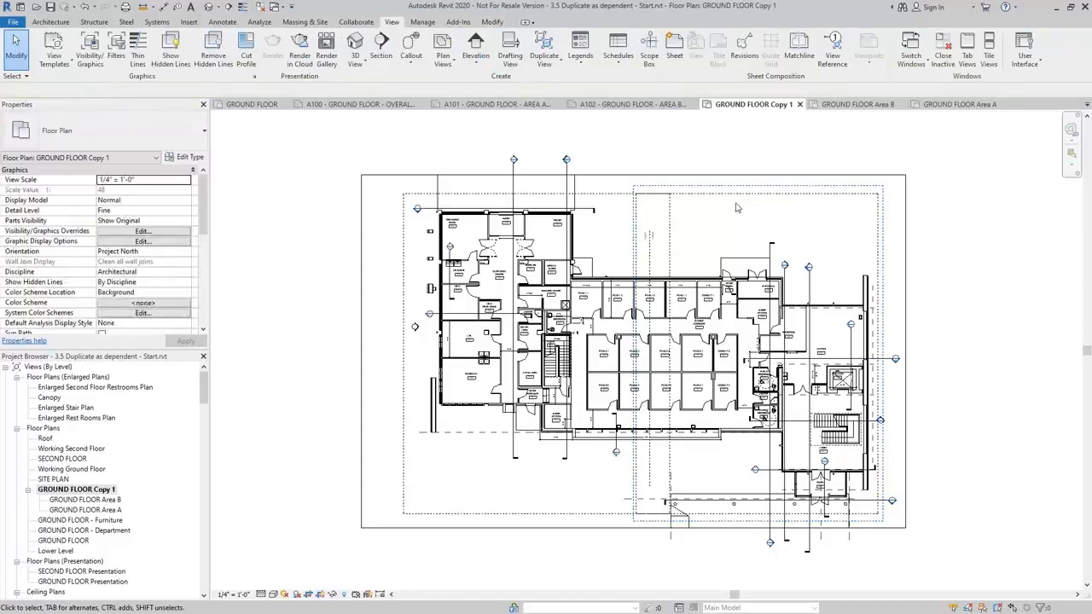
Step: Assign the Area B scope box to the GROUND FLOOR Area B dependent view through its crop region
click(737, 197)
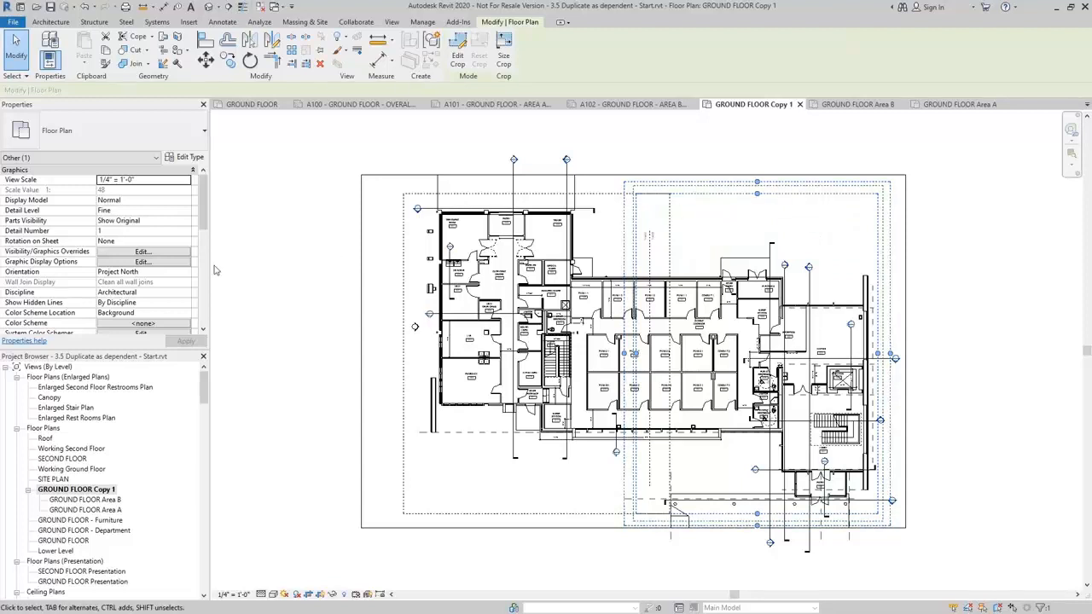
drag(203, 207, 202, 281)
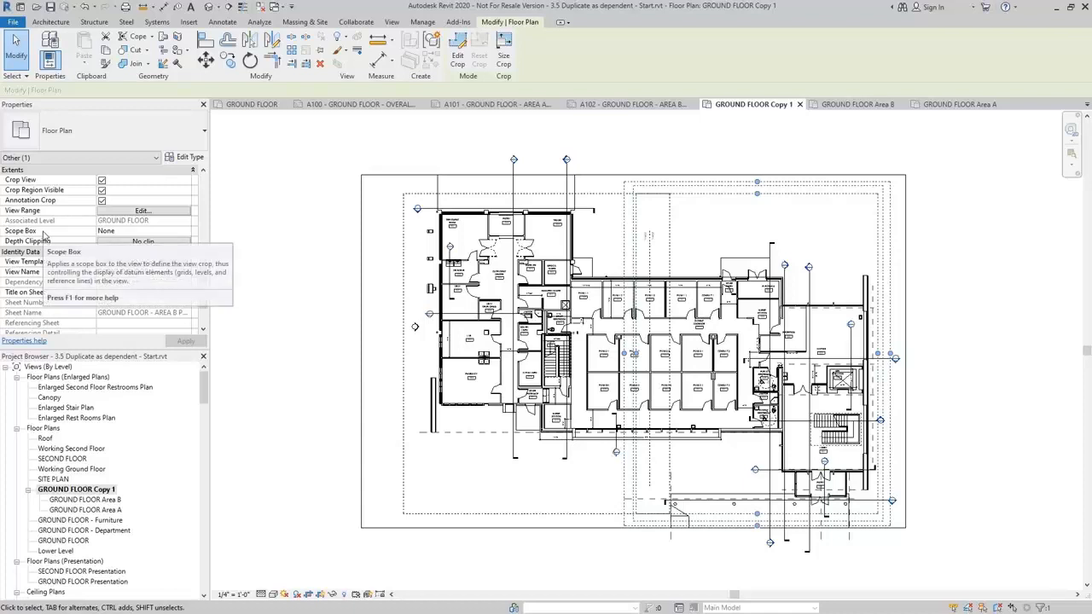
click(128, 230)
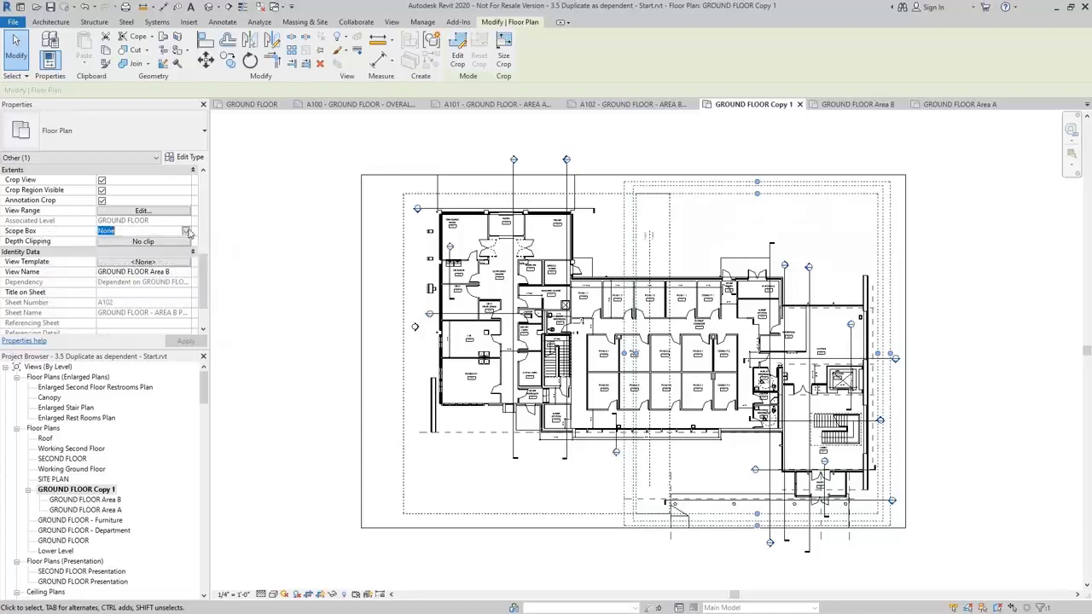
click(186, 230)
click(147, 249)
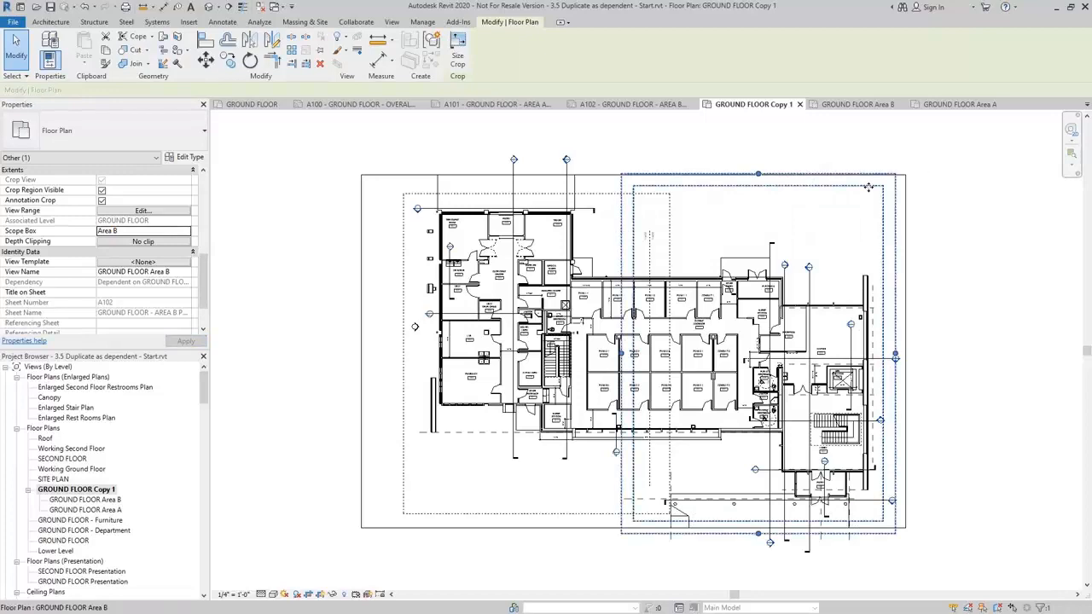
click(804, 222)
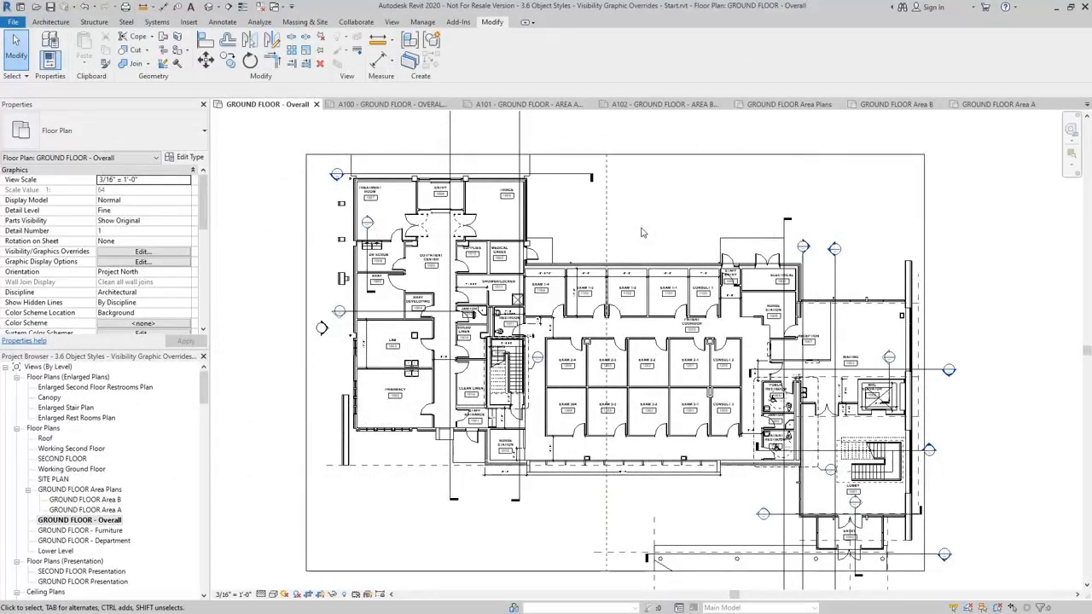
Step: Review the project's Object Styles for model, annotation, analytical model and imported objects
click(422, 22)
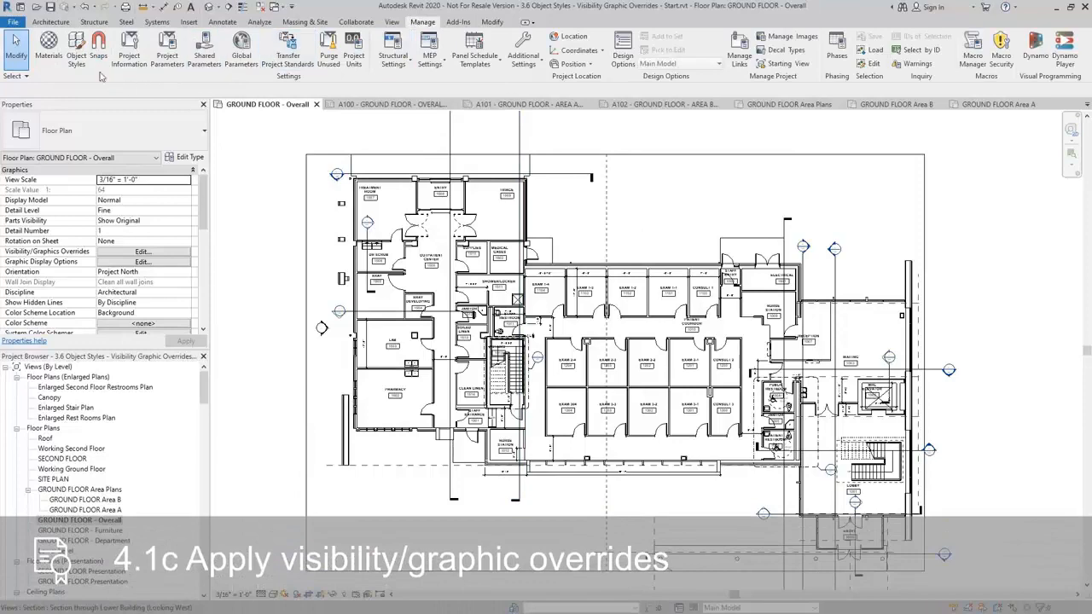
click(77, 53)
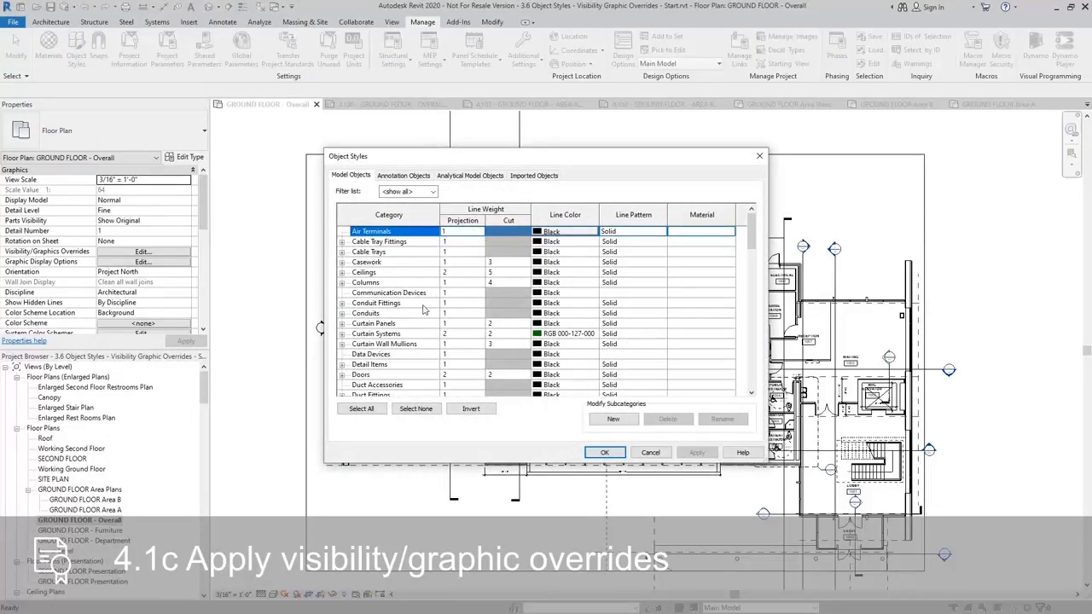
scroll(423, 308, down, 3)
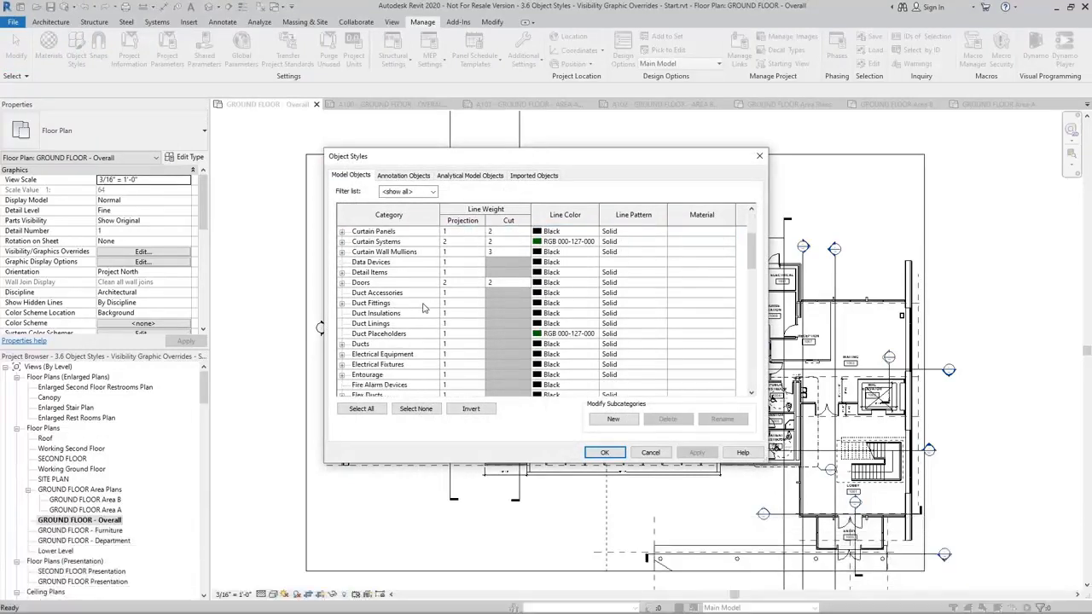
scroll(423, 309, down, 3)
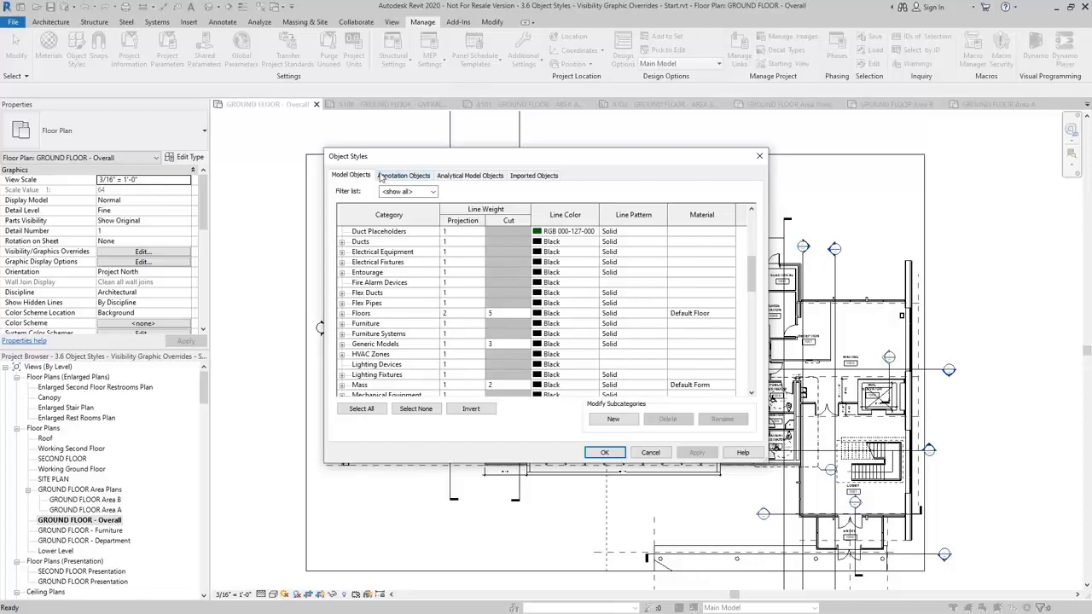
click(421, 176)
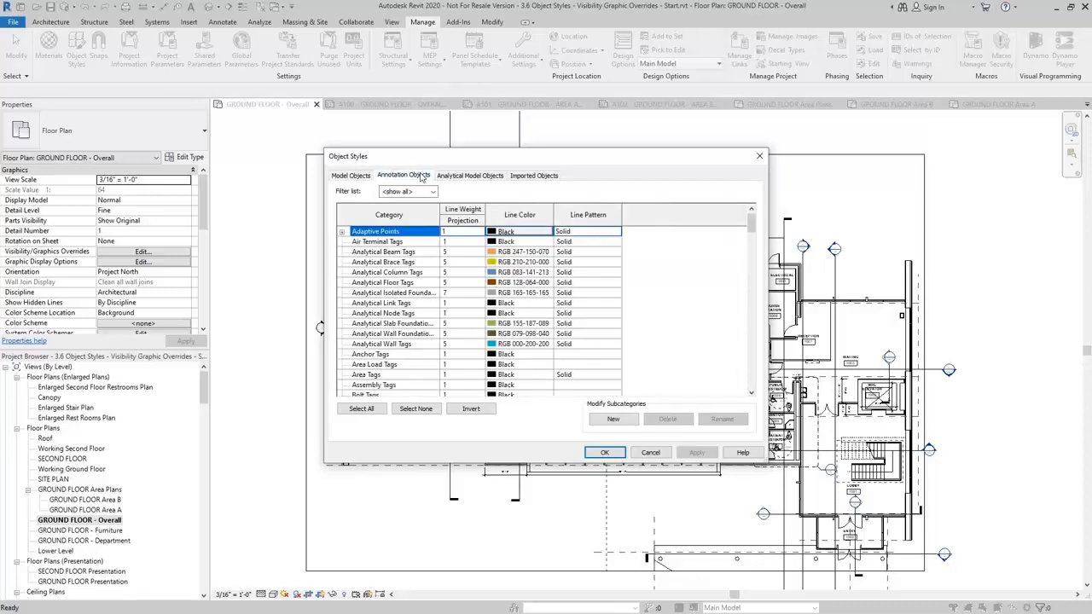
click(478, 178)
click(549, 178)
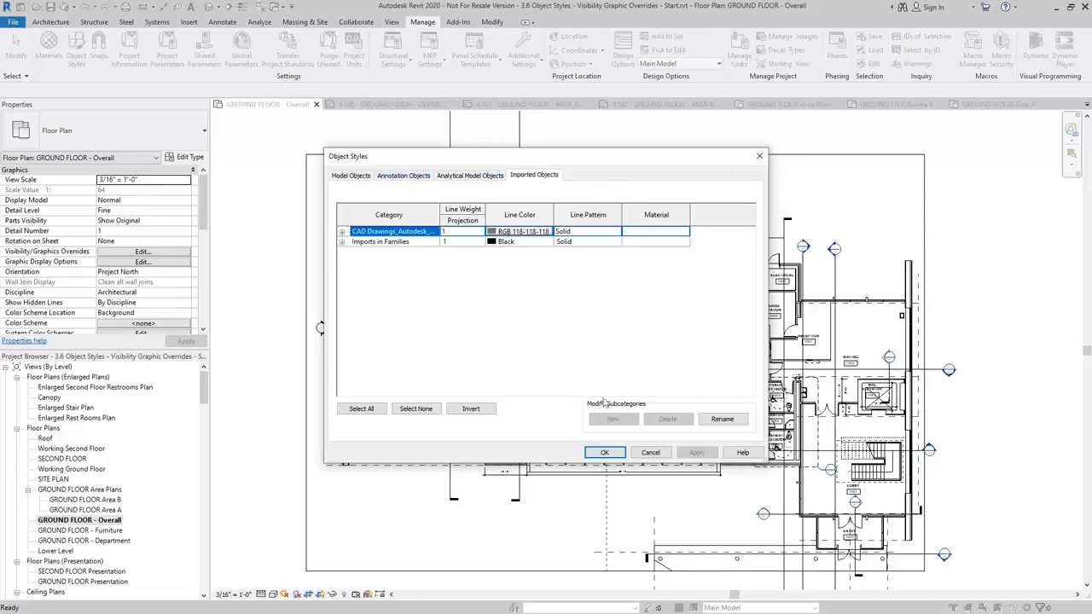
click(606, 453)
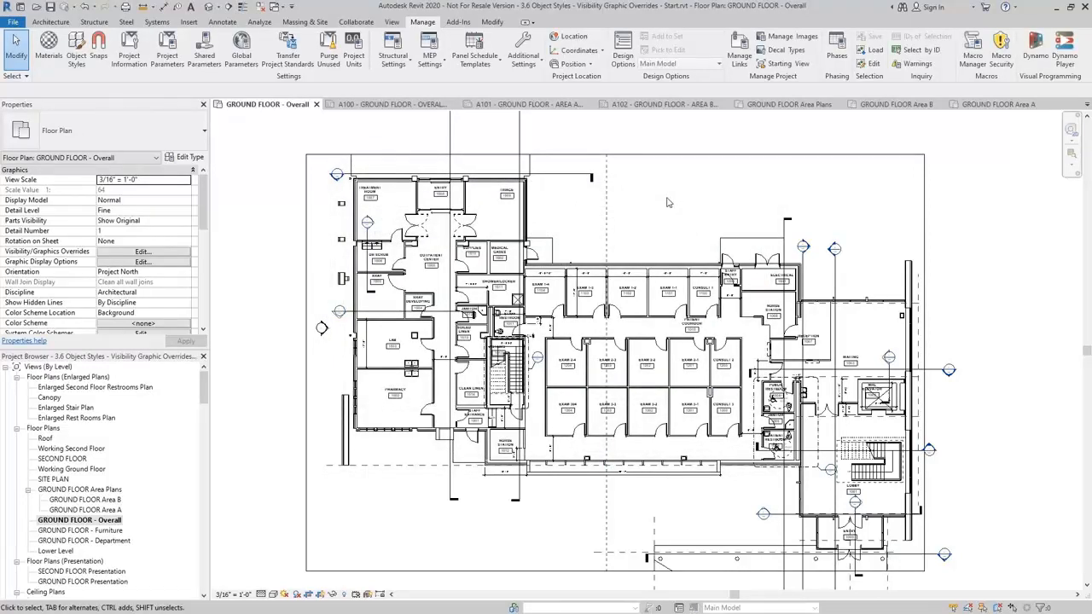
Step: Review the project's Line Weights tables for model, perspective and annotation lines
click(536, 53)
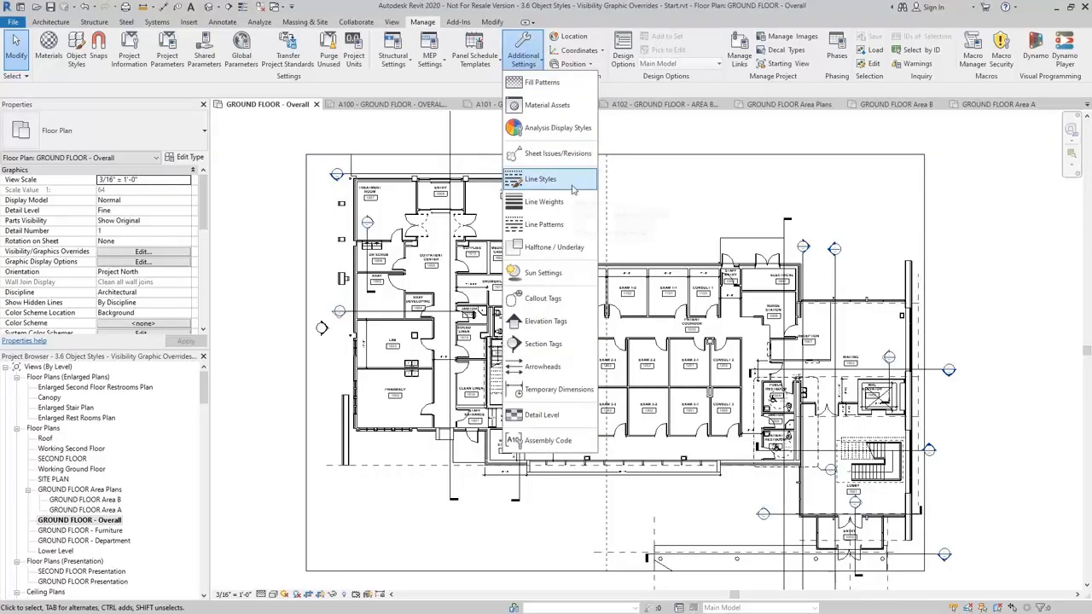
click(543, 201)
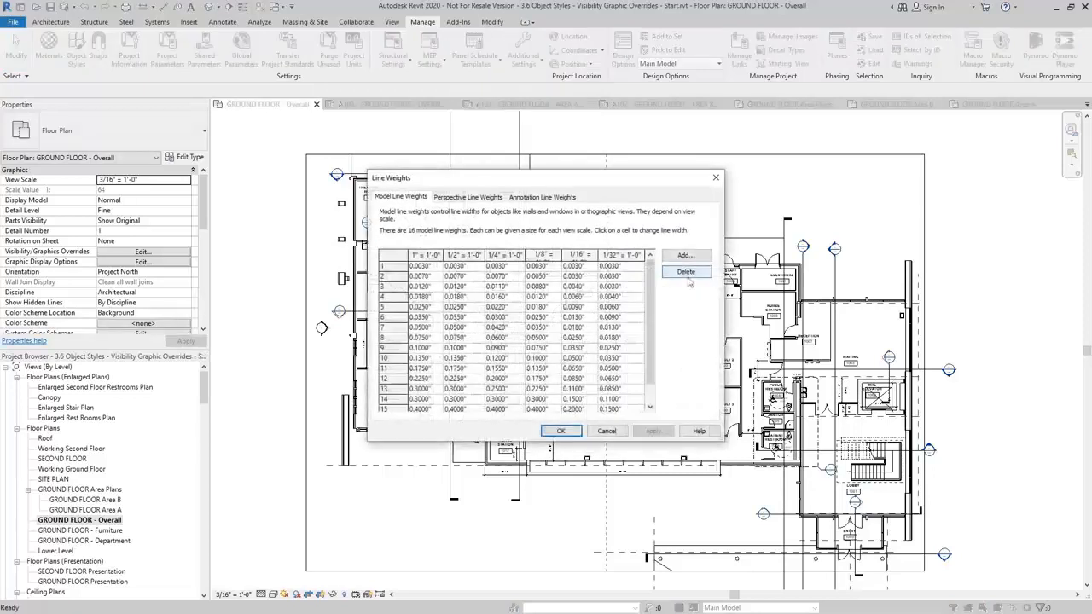
drag(653, 299, 654, 321)
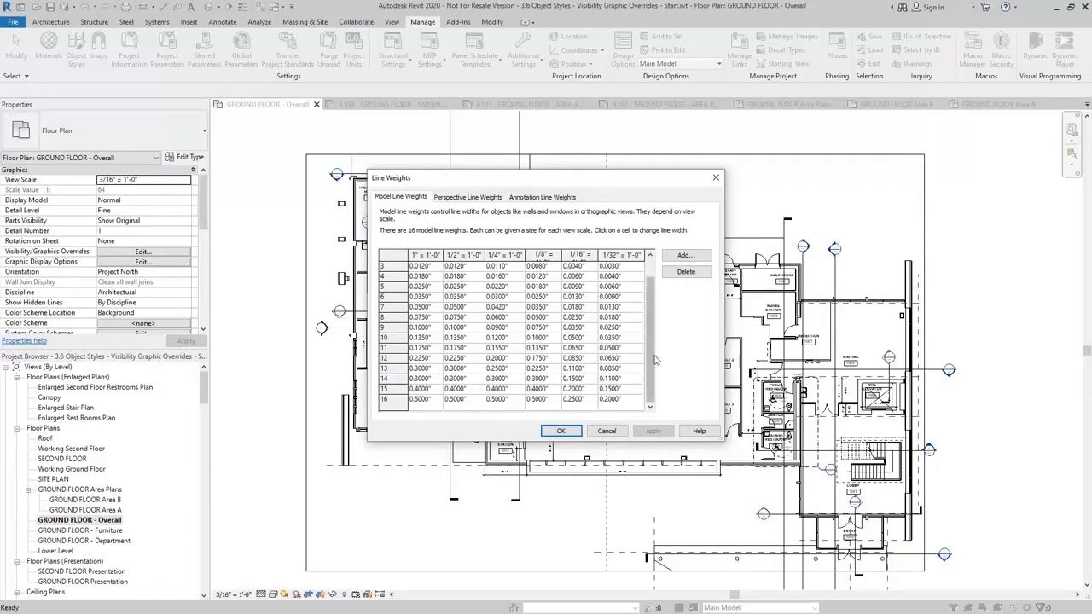
scroll(653, 372, up, 1)
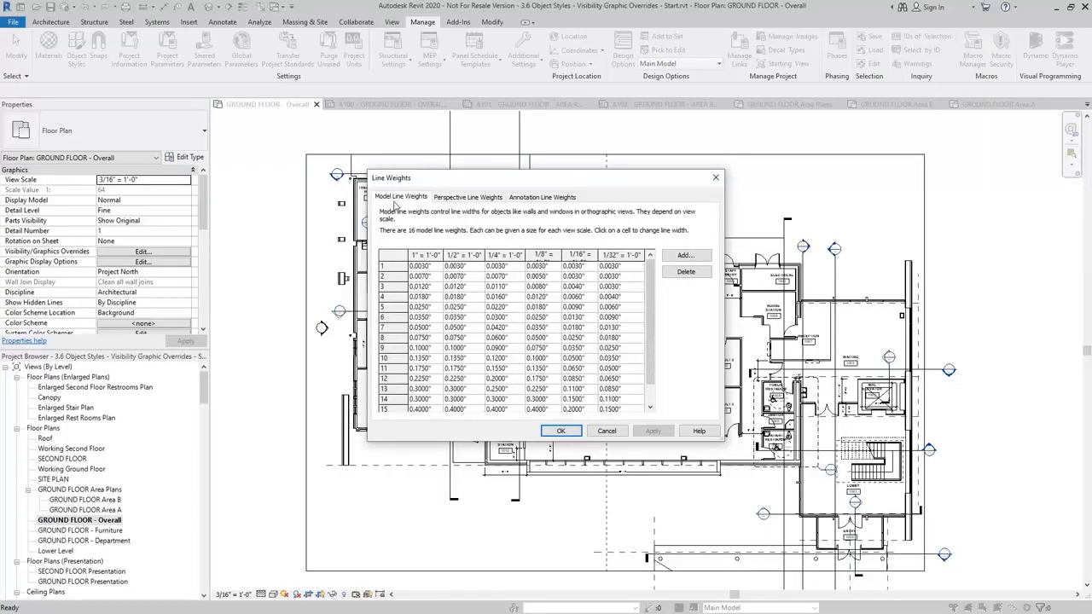
click(467, 199)
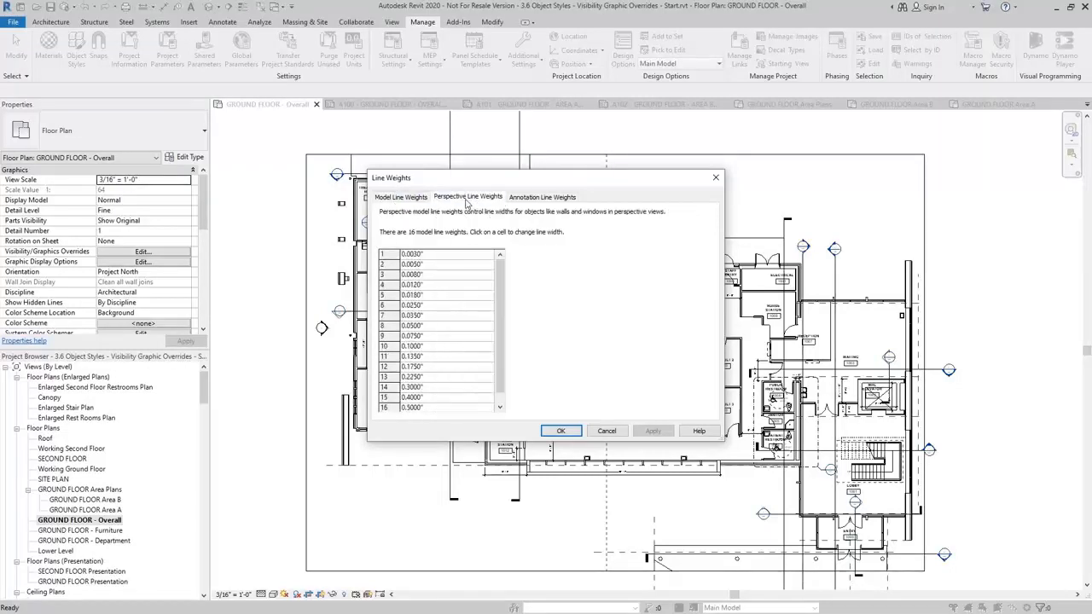
click(542, 198)
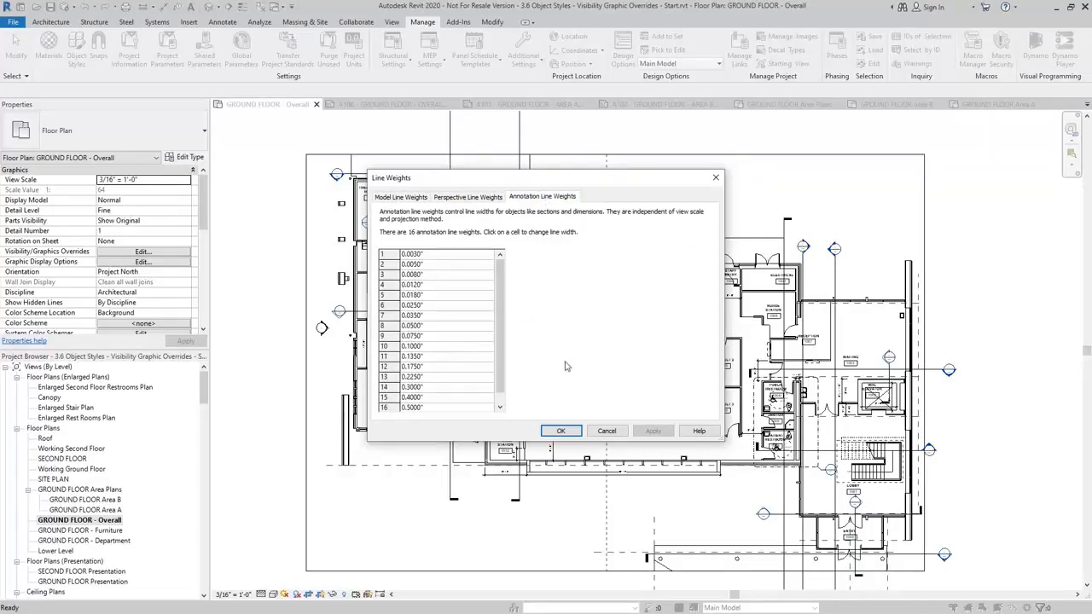
click(560, 431)
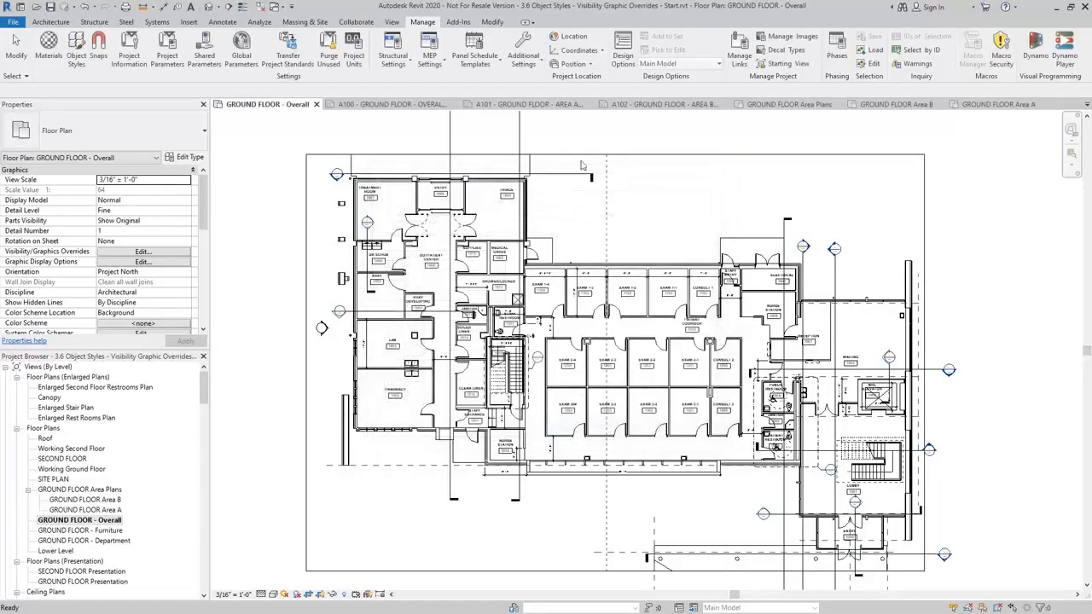
Step: Review the project's Line Styles, including the system styles and the Hidden, Thin Lines and Wide Lines entries
click(527, 70)
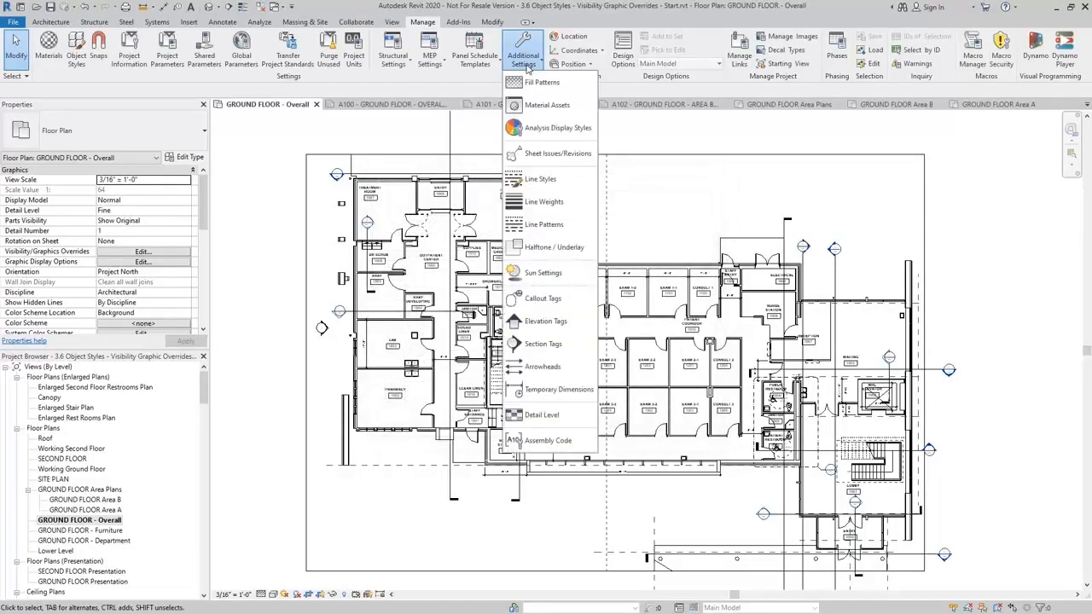
click(563, 181)
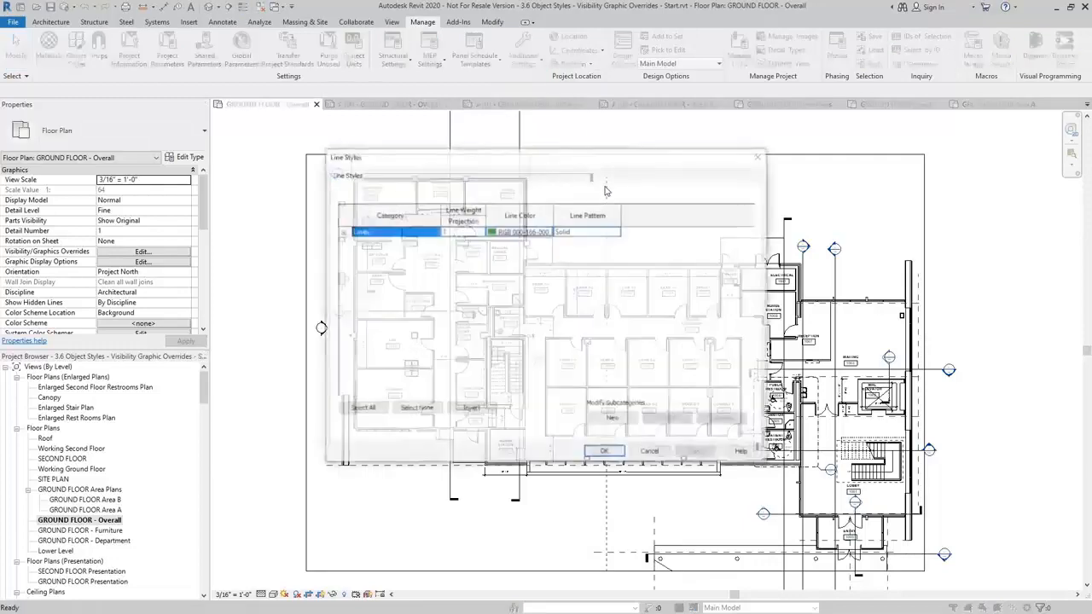
click(342, 232)
click(410, 285)
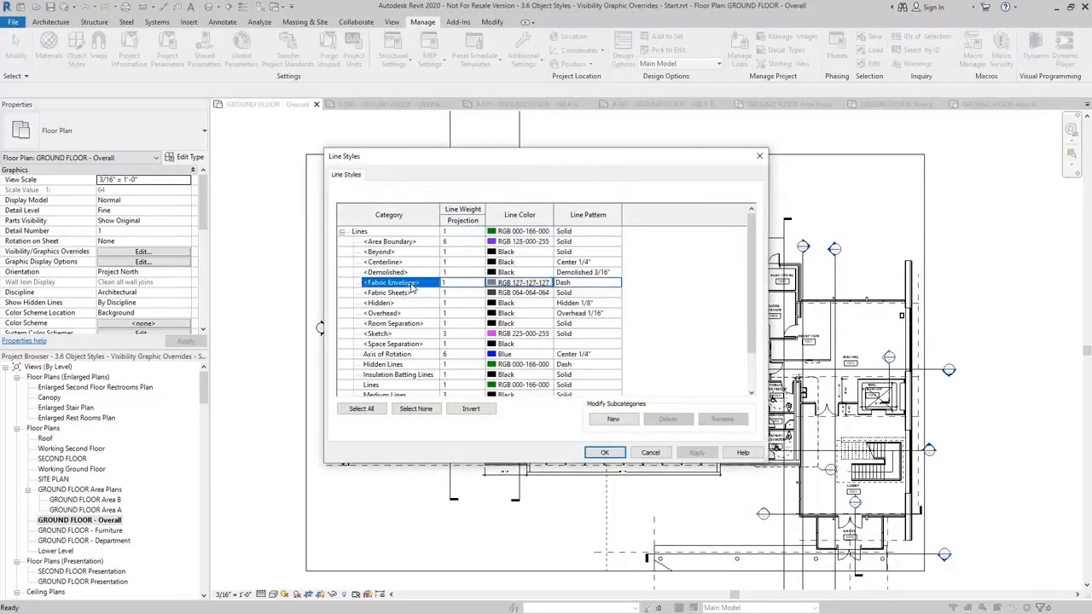
scroll(410, 286, down, 2)
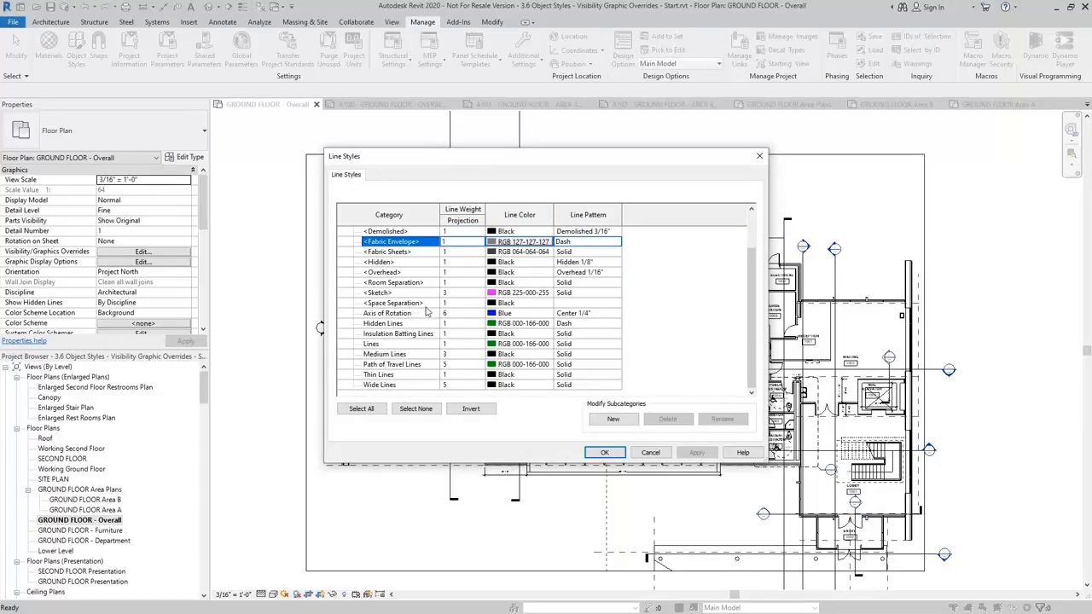
click(404, 263)
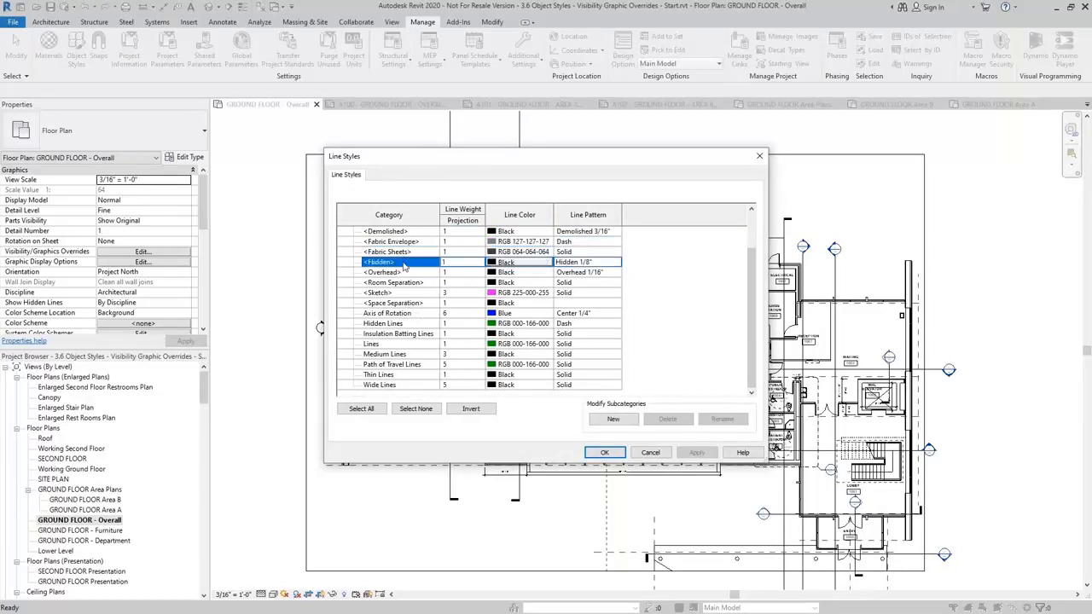
click(407, 375)
click(409, 386)
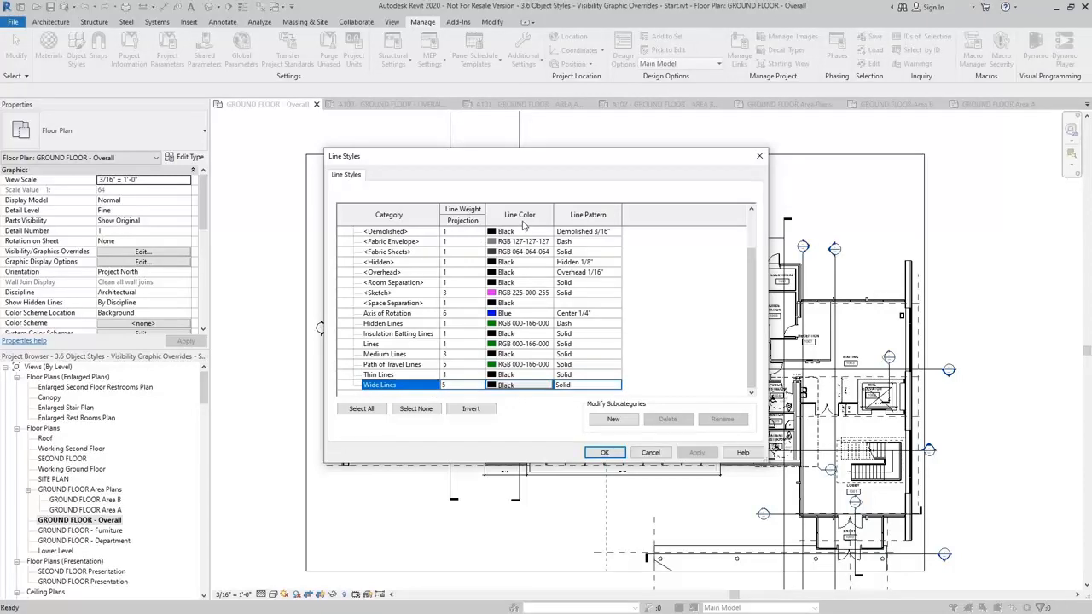
click(618, 454)
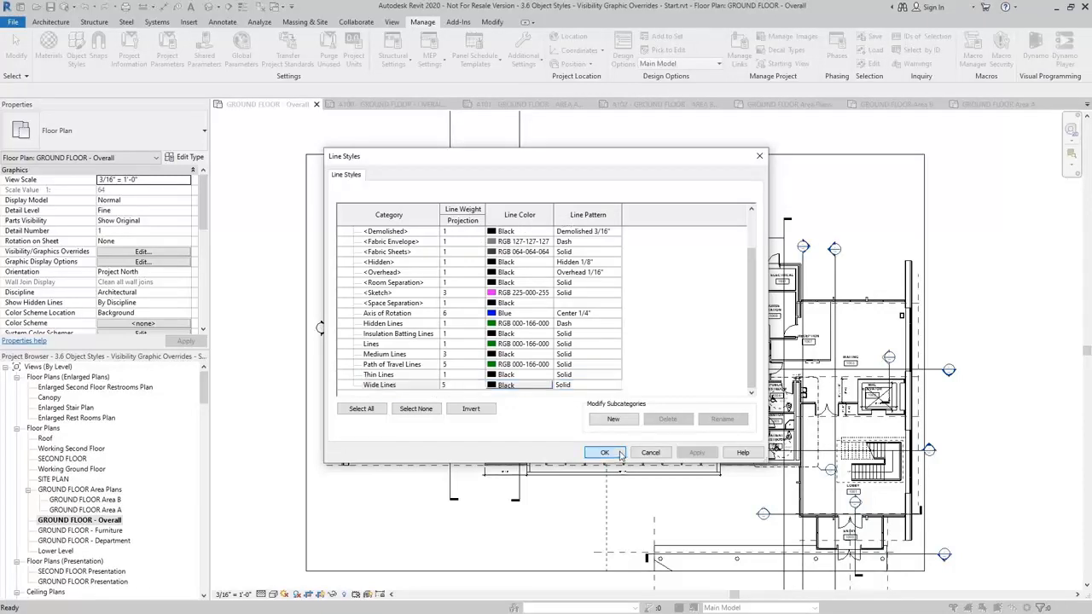
Step: Examine the list of line patterns available in the project
click(526, 62)
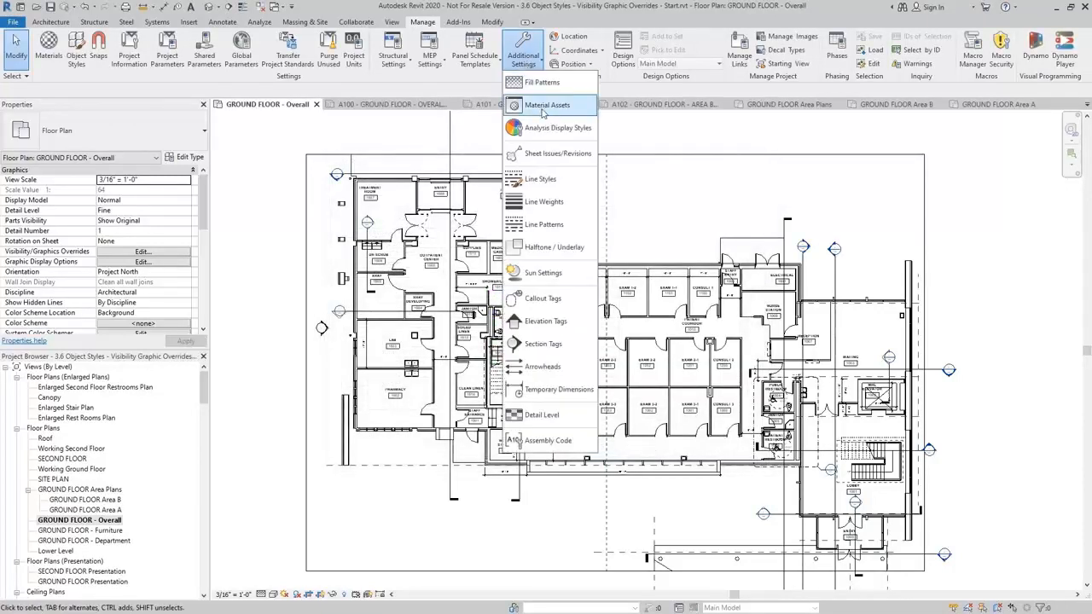
click(543, 225)
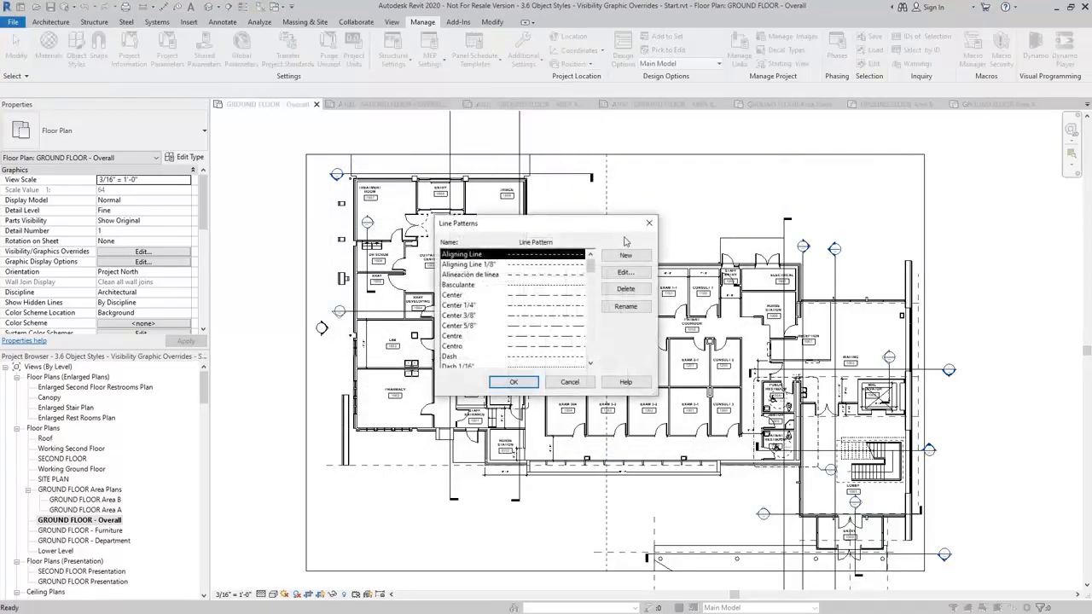
mouse_move(590, 266)
mouse_down()
mouse_move(602, 307)
mouse_move(588, 290)
mouse_move(591, 256)
mouse_up()
Step: Start defining a new line pattern with a 1/16" dash followed by a space
click(624, 255)
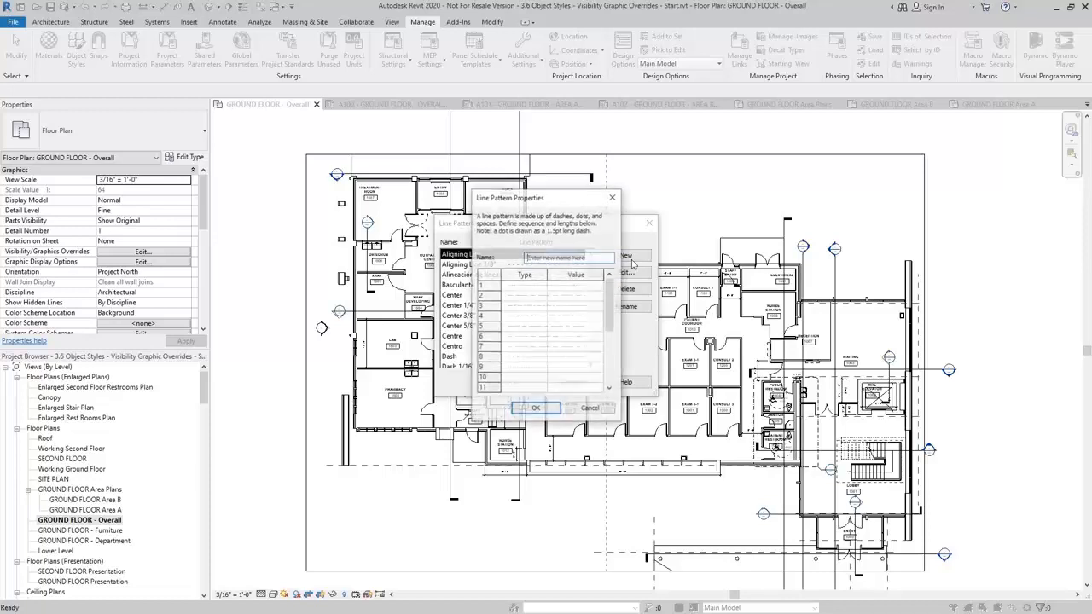
click(522, 285)
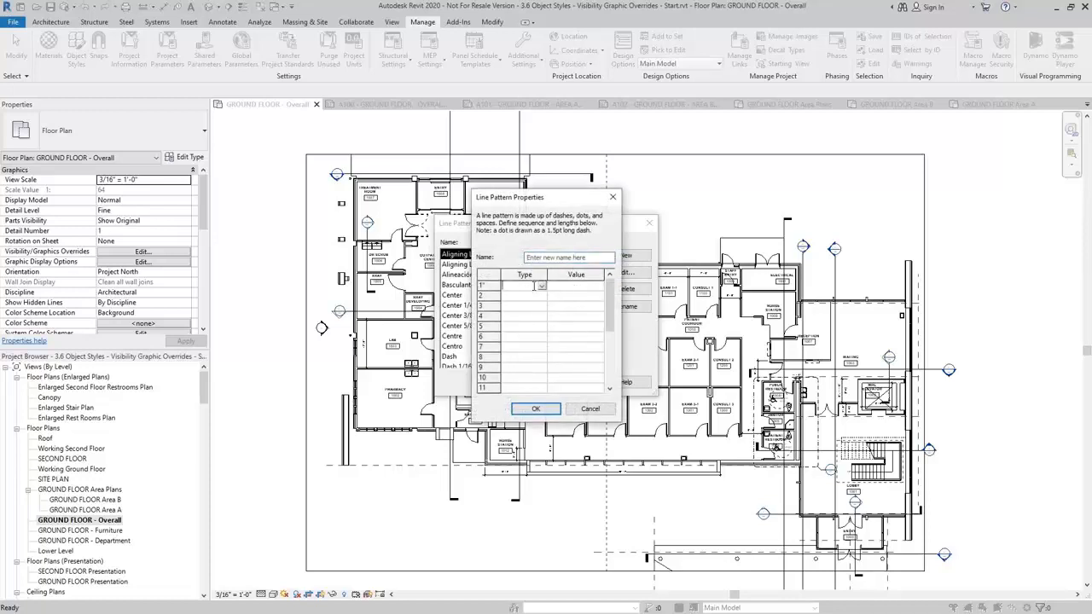
click(540, 288)
click(532, 297)
click(553, 287)
click(525, 297)
click(541, 296)
click(527, 307)
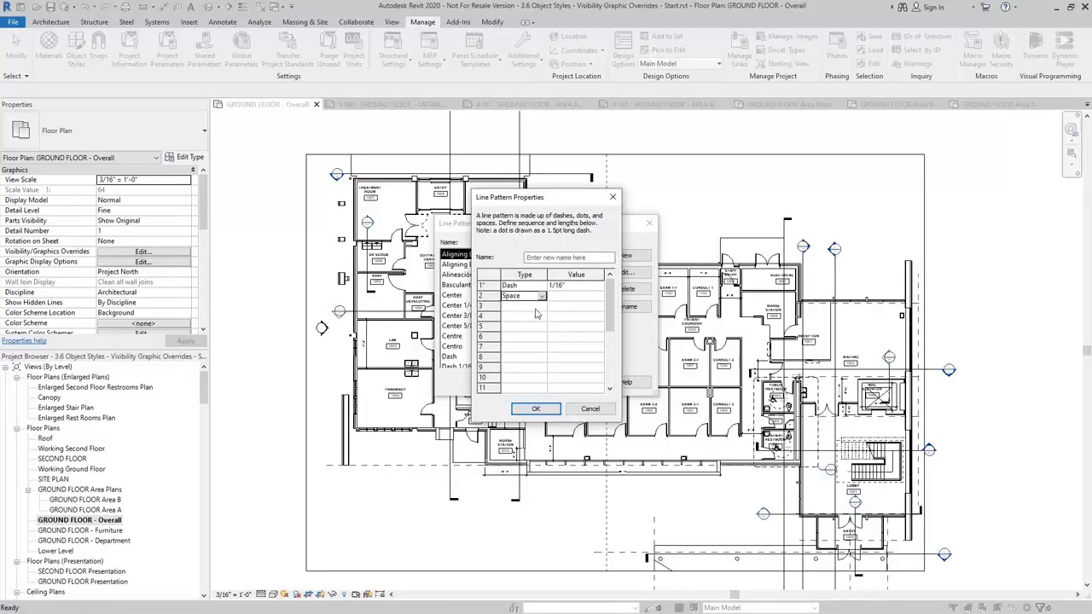
Step: Extend the new line pattern with a dot, a space and another dot, and discard the definition
click(525, 305)
click(541, 305)
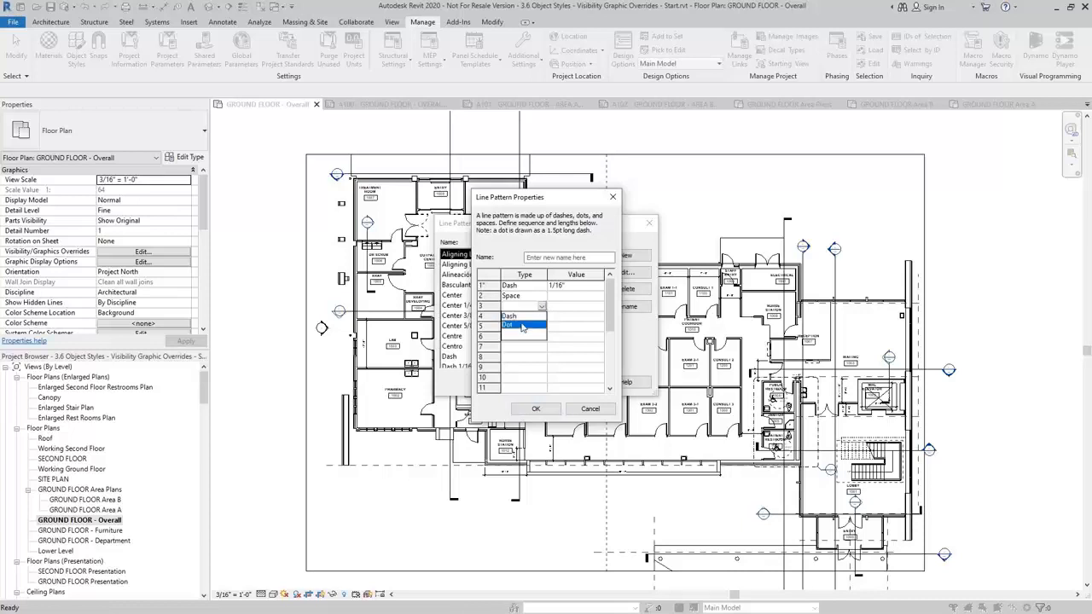
click(524, 325)
click(524, 316)
click(542, 316)
click(528, 329)
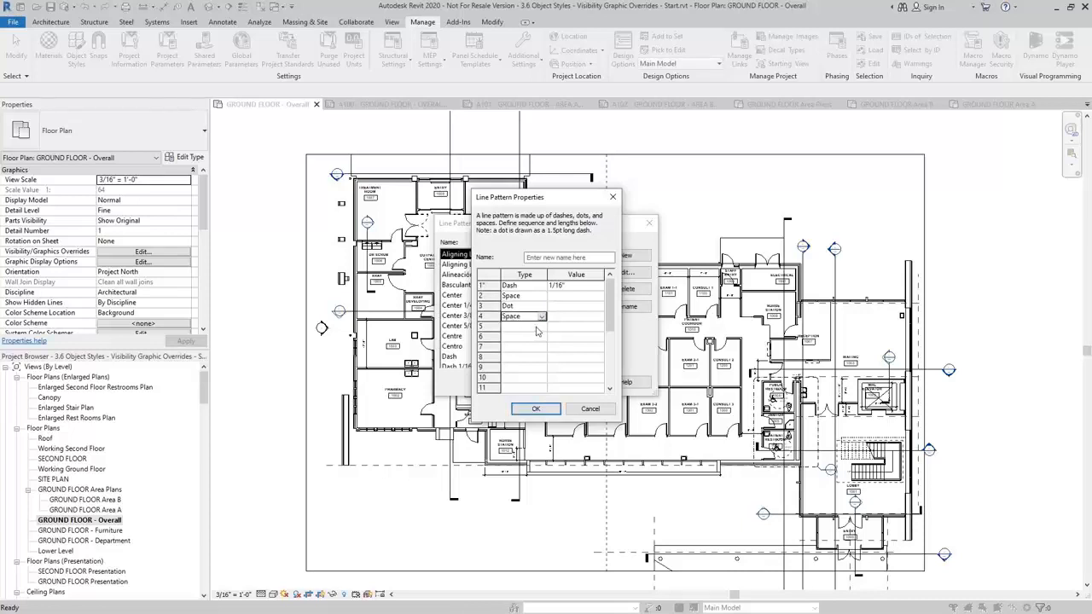
click(523, 326)
click(542, 327)
click(522, 347)
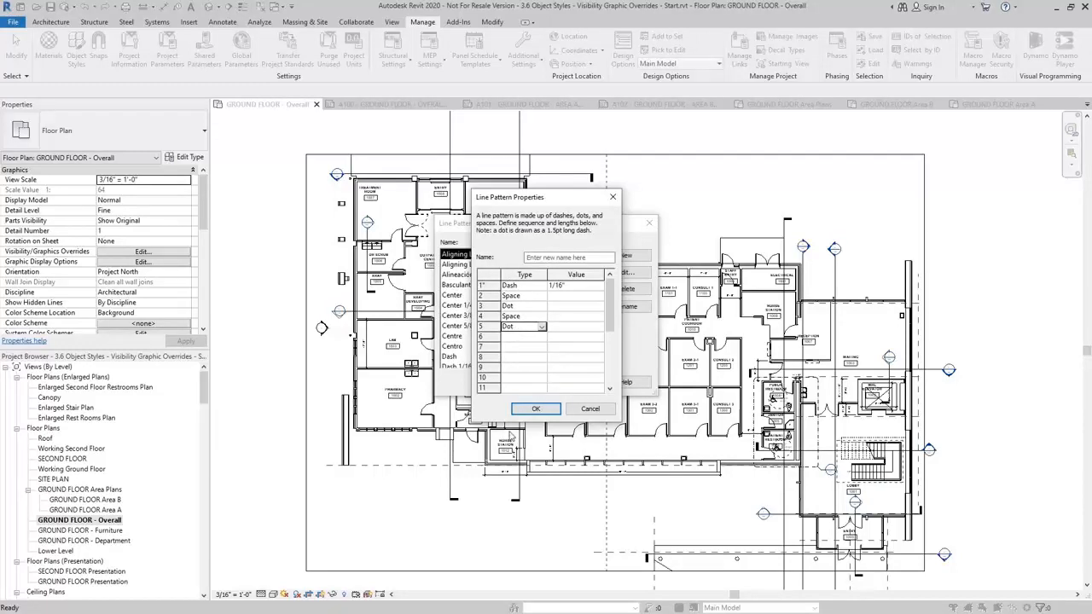
click(602, 411)
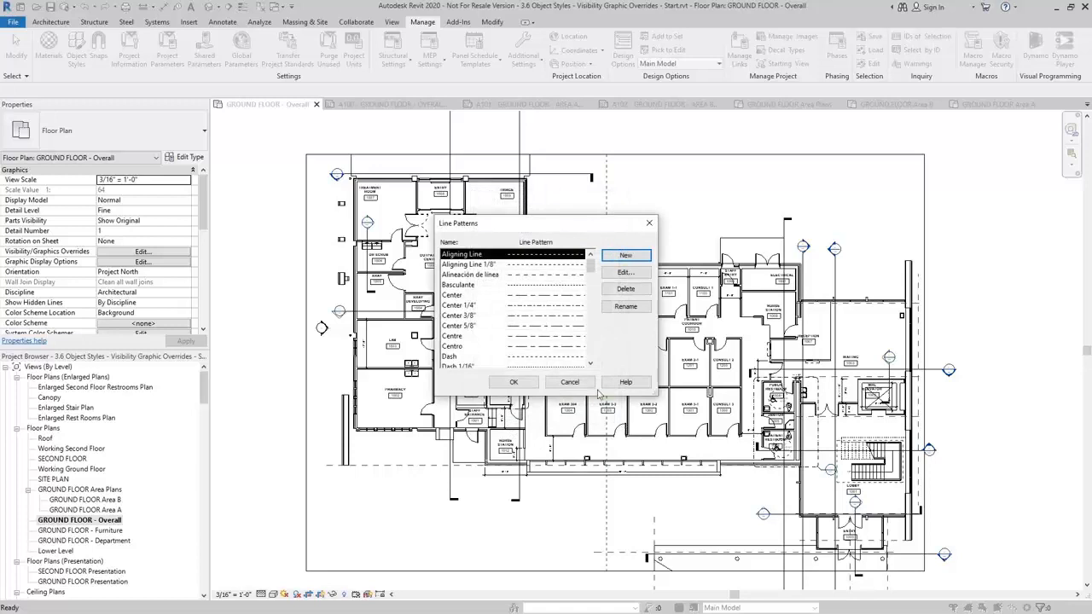
click(570, 381)
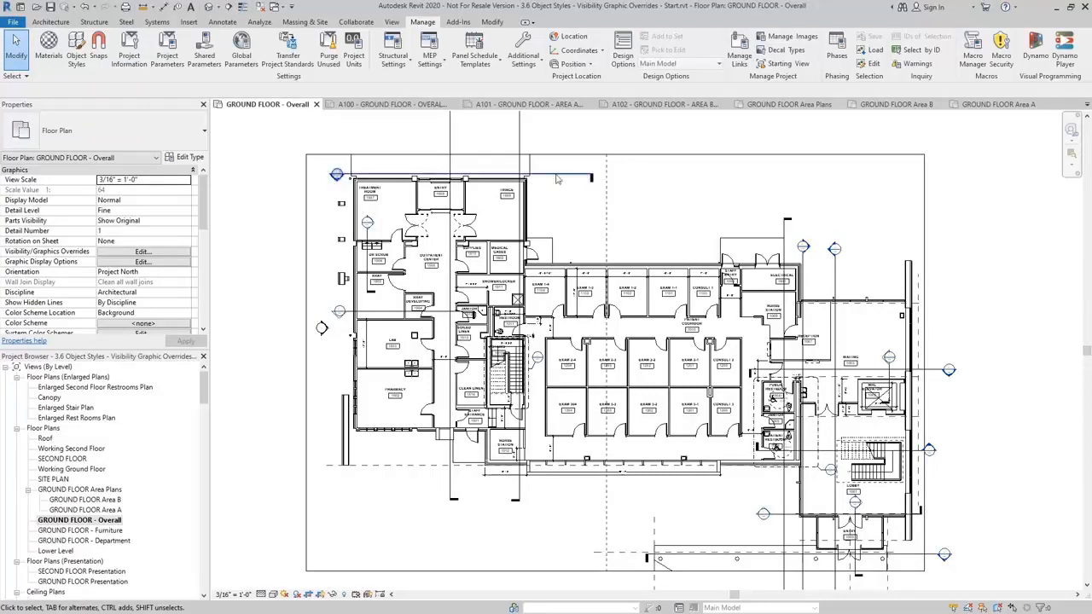
Step: Open the visibility/graphic overrides of GROUND FLOOR - Overall and switch the Columns category off and back on
click(138, 253)
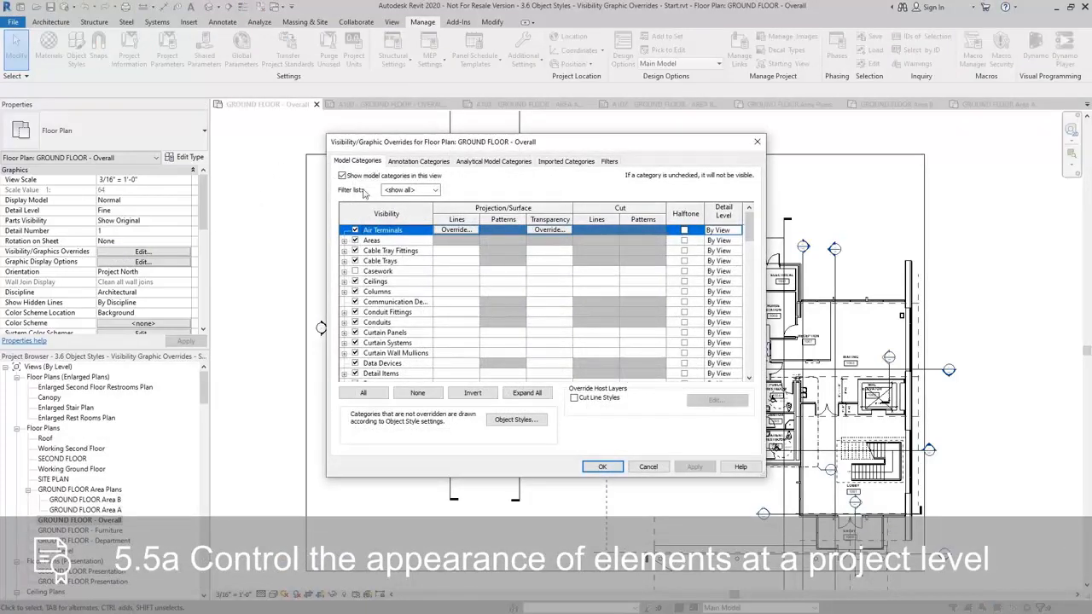
click(384, 282)
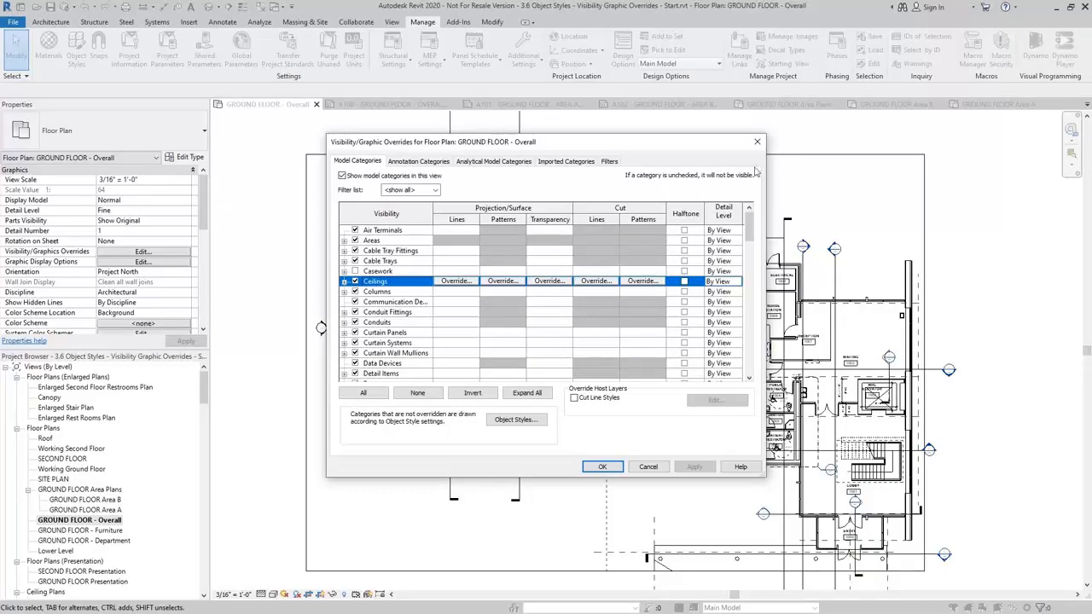
click(355, 292)
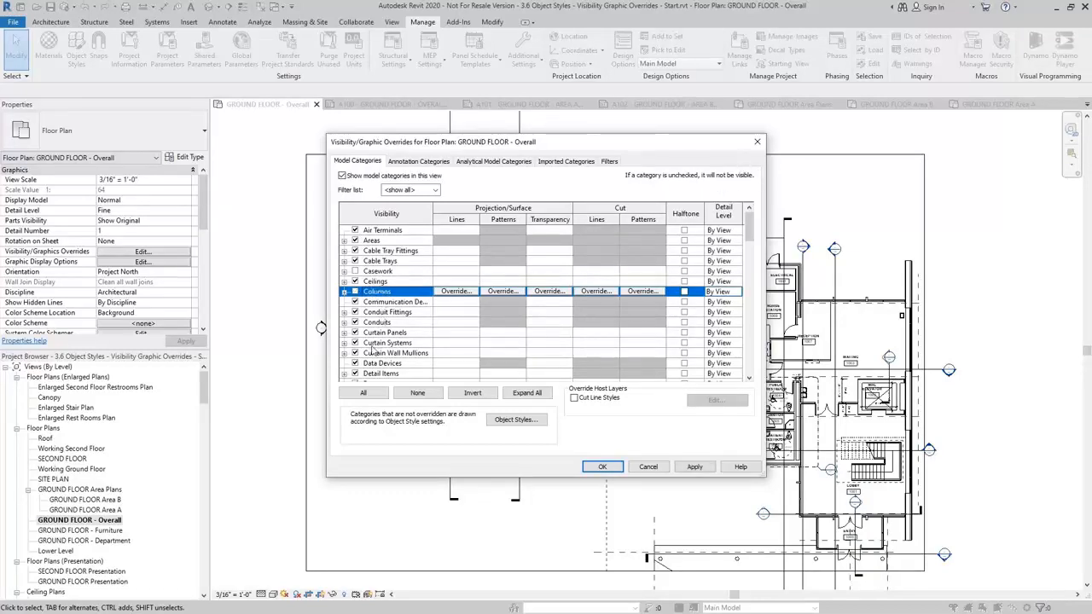
click(356, 291)
Step: Override the cut line color of the Walls category with magenta in GROUND FLOOR - Overall and apply it
click(418, 333)
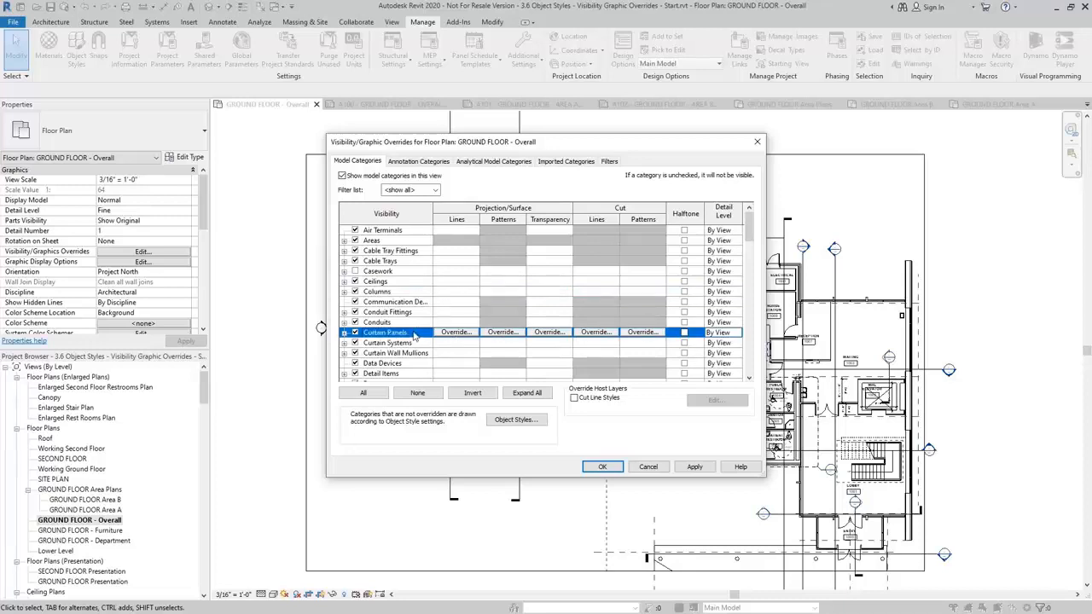
key(w)
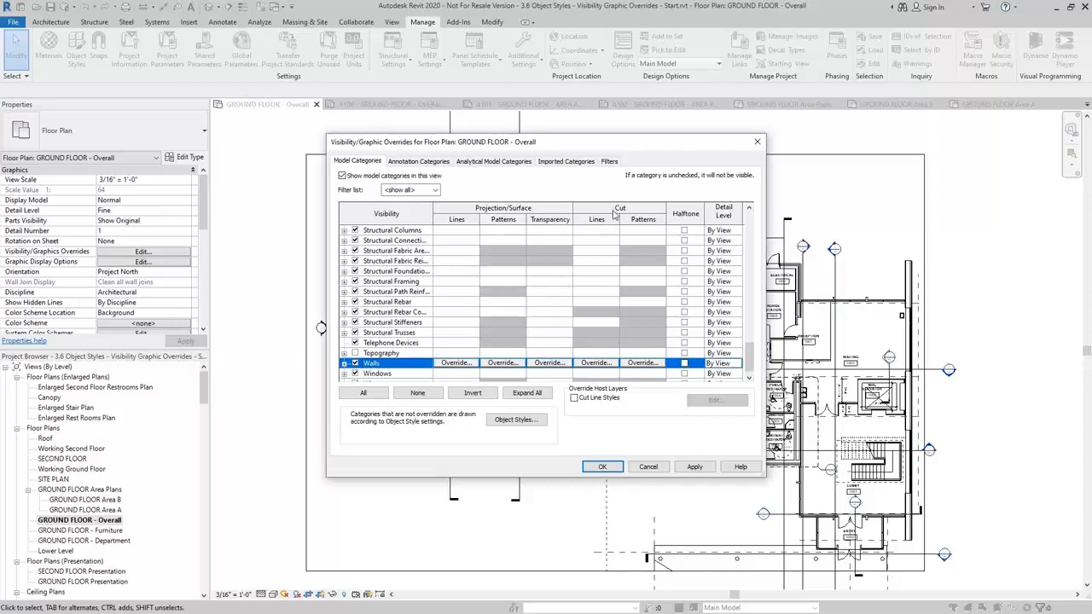
click(604, 366)
click(541, 307)
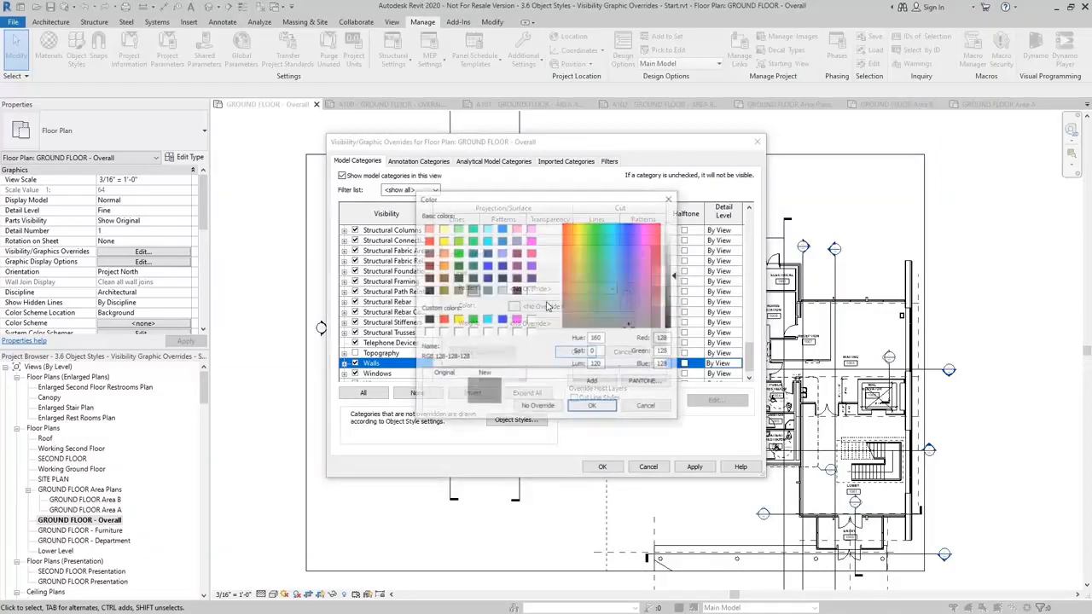
click(517, 319)
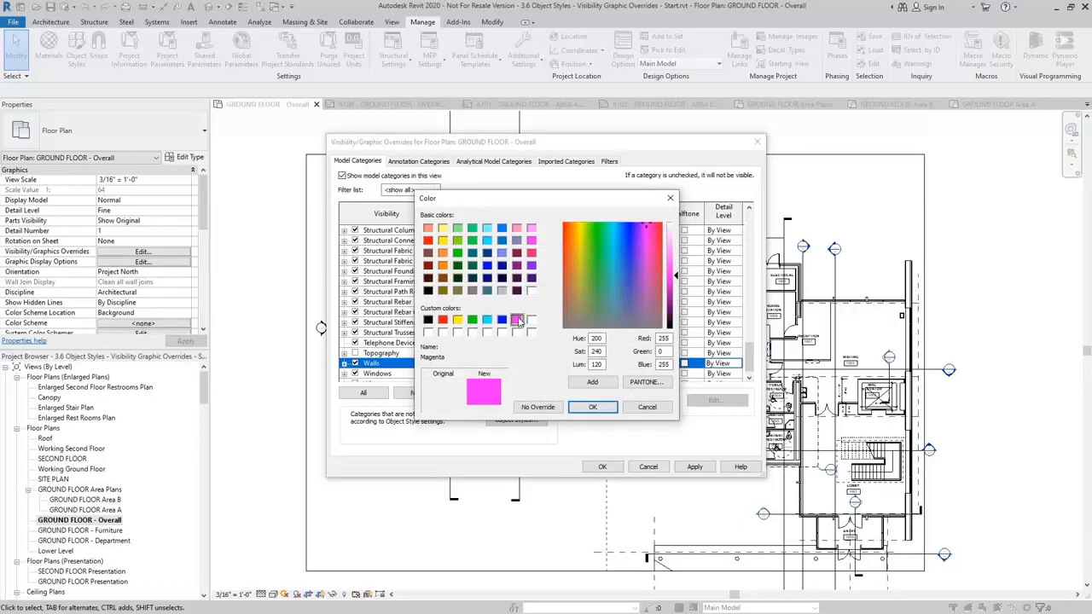
click(592, 407)
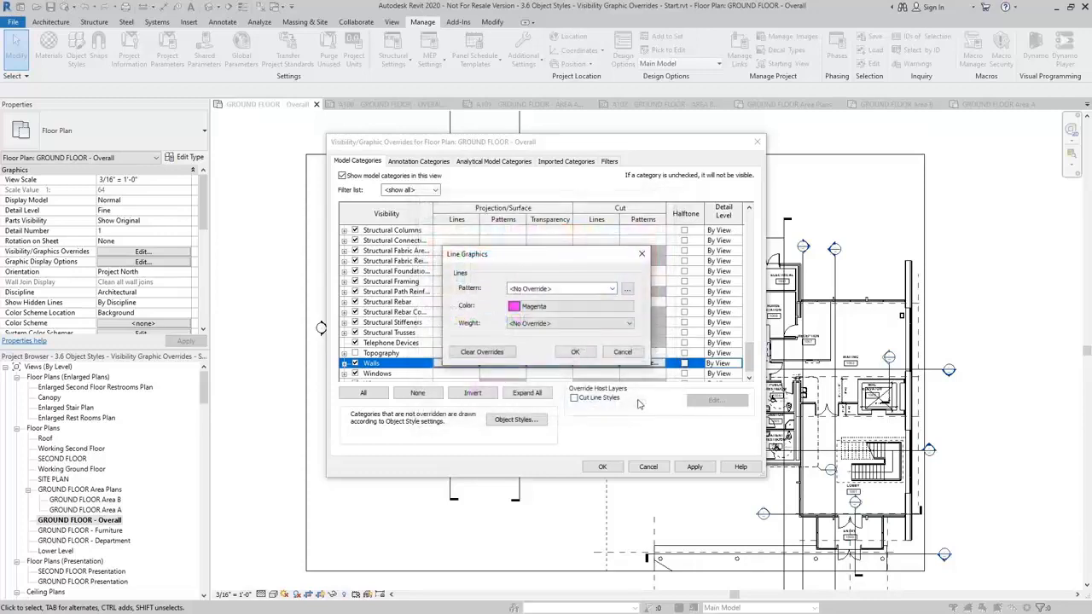
click(575, 352)
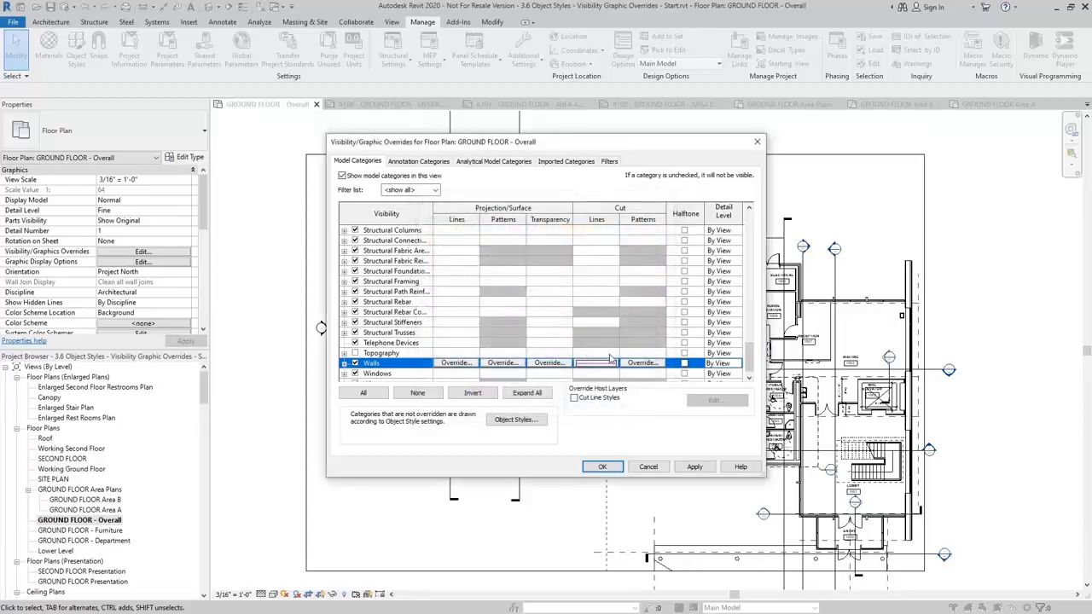
click(602, 467)
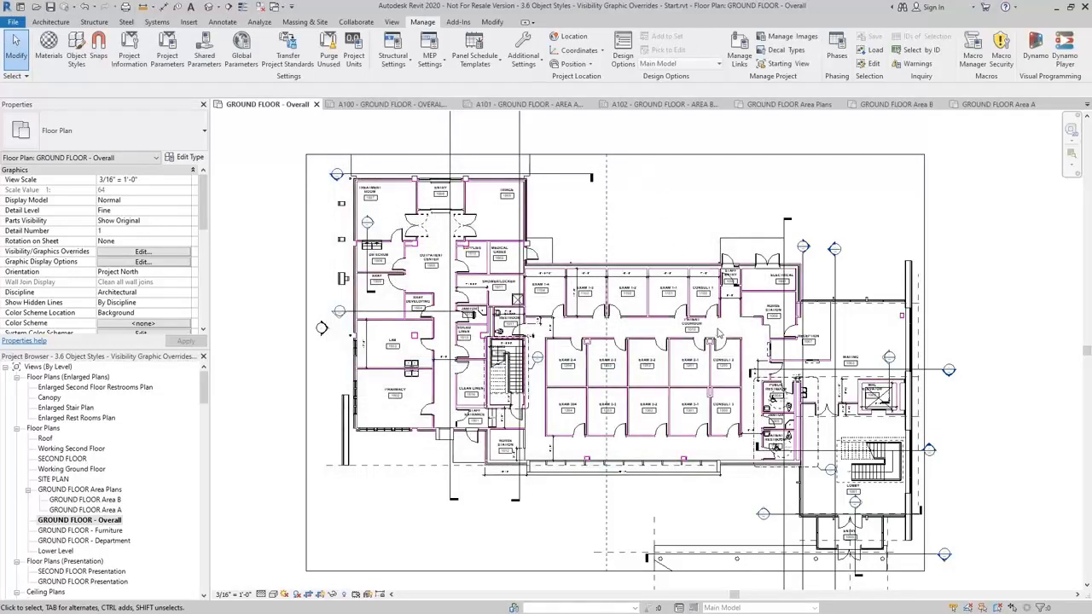
Step: Compare the wall graphics in GROUND FLOOR - Overall with those in the GROUND FLOOR - Furniture view
scroll(555, 268, up, 3)
scroll(555, 251, up, 1)
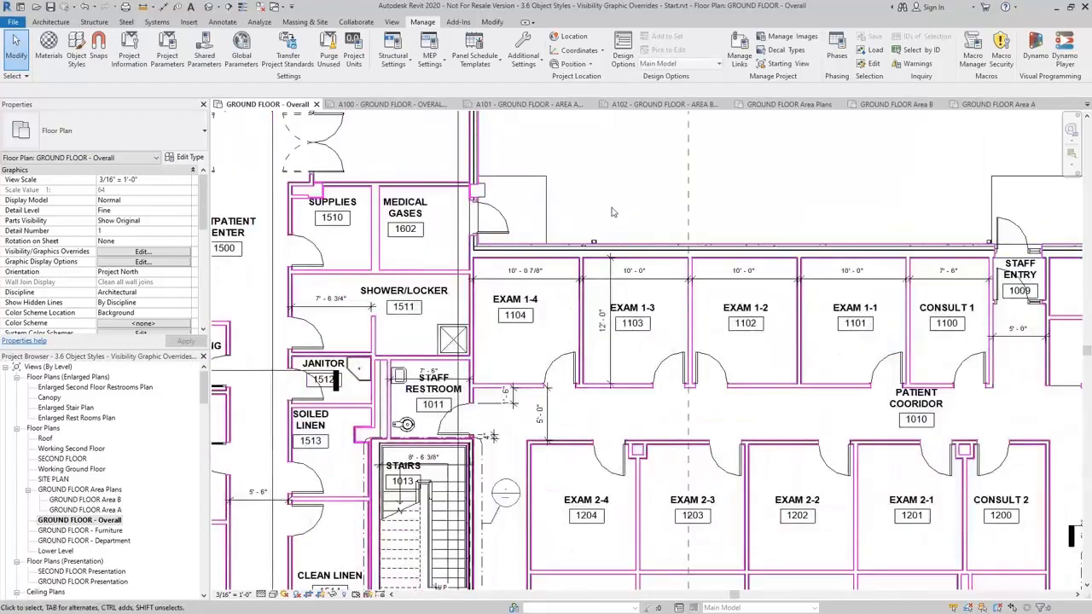
middle_drag(620, 199, 651, 199)
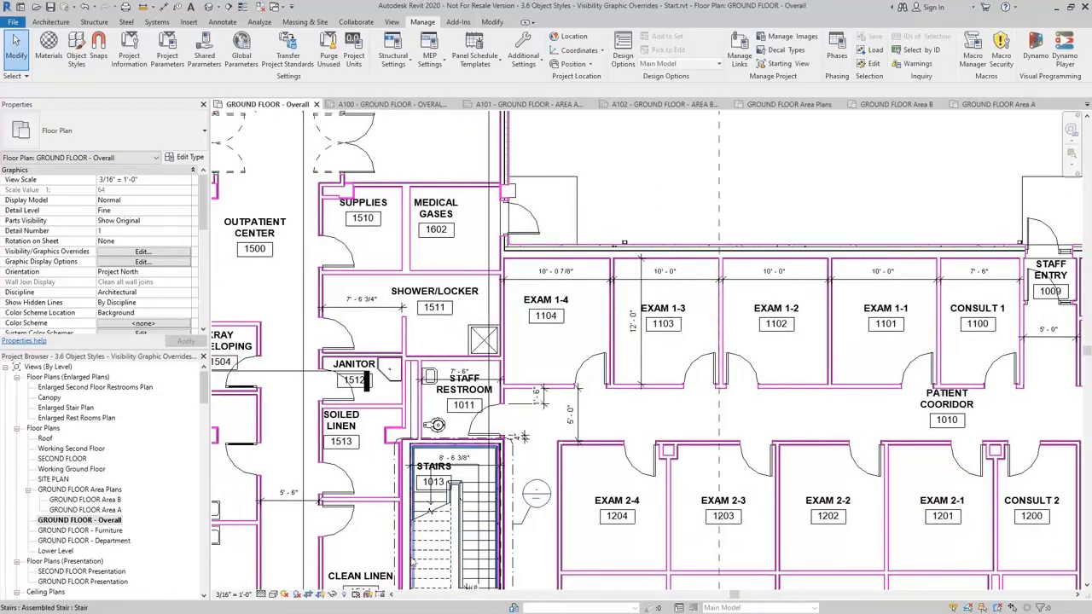
click(96, 531)
double_click(95, 530)
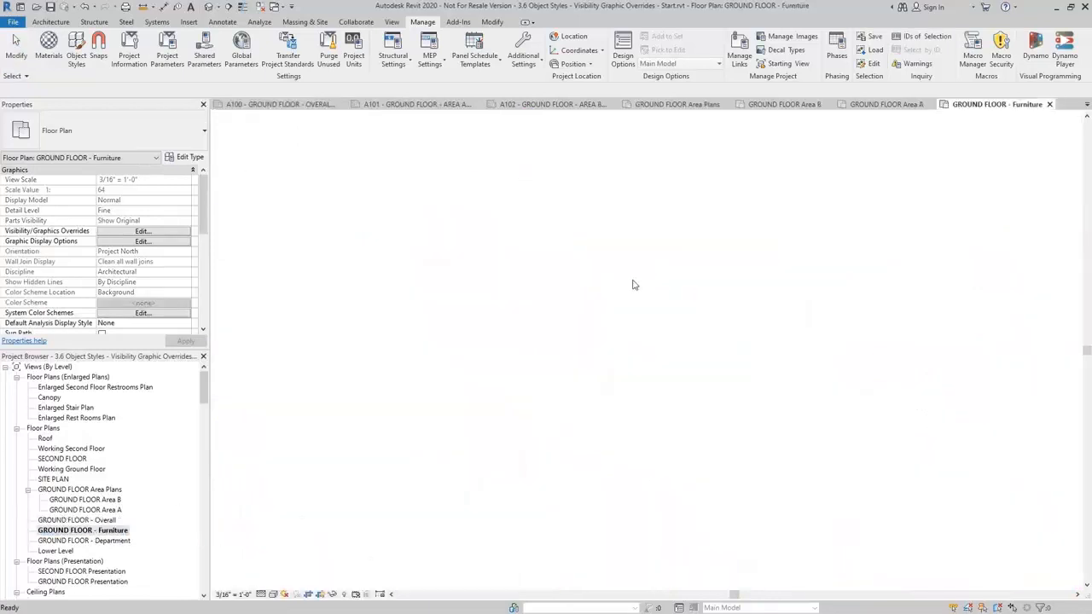
scroll(644, 272, up, 1)
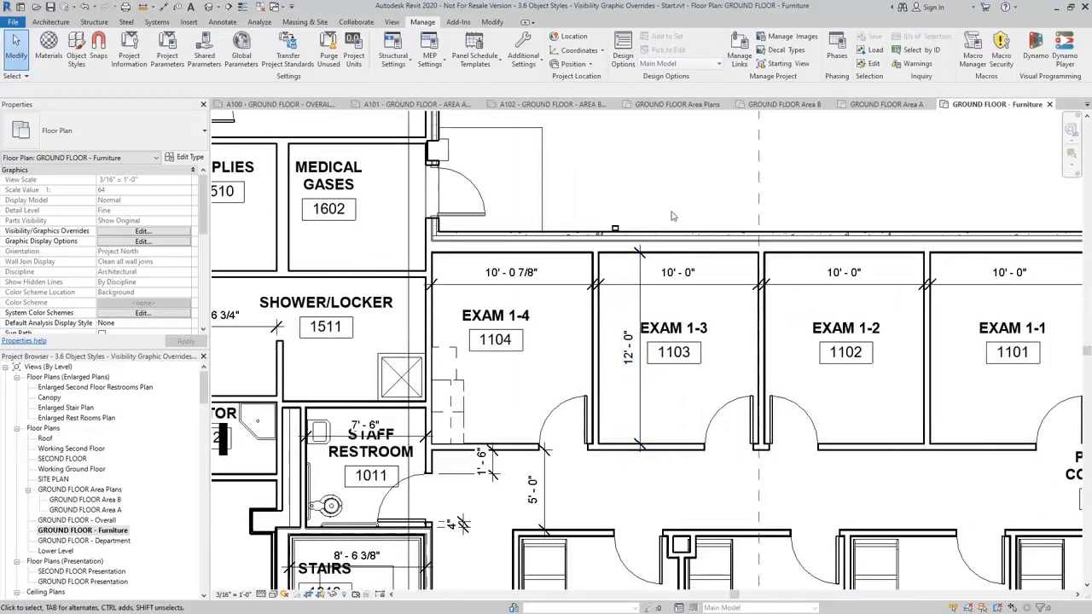
Step: Clear the cut line override of the Walls category in the GROUND FLOOR - Overall view
double_click(96, 520)
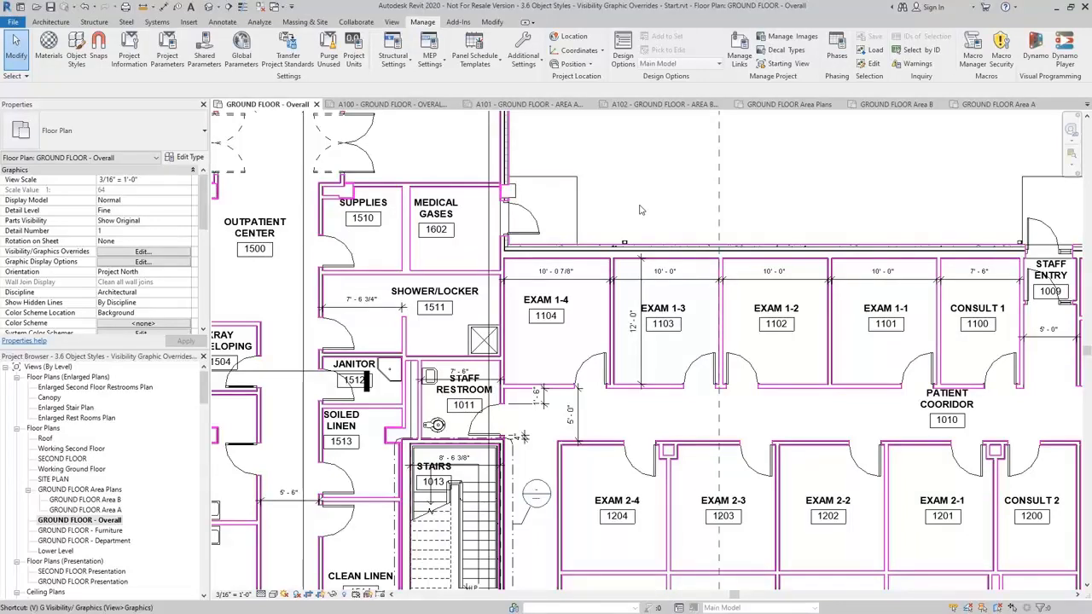
key(v)
key(g)
click(390, 333)
key(w)
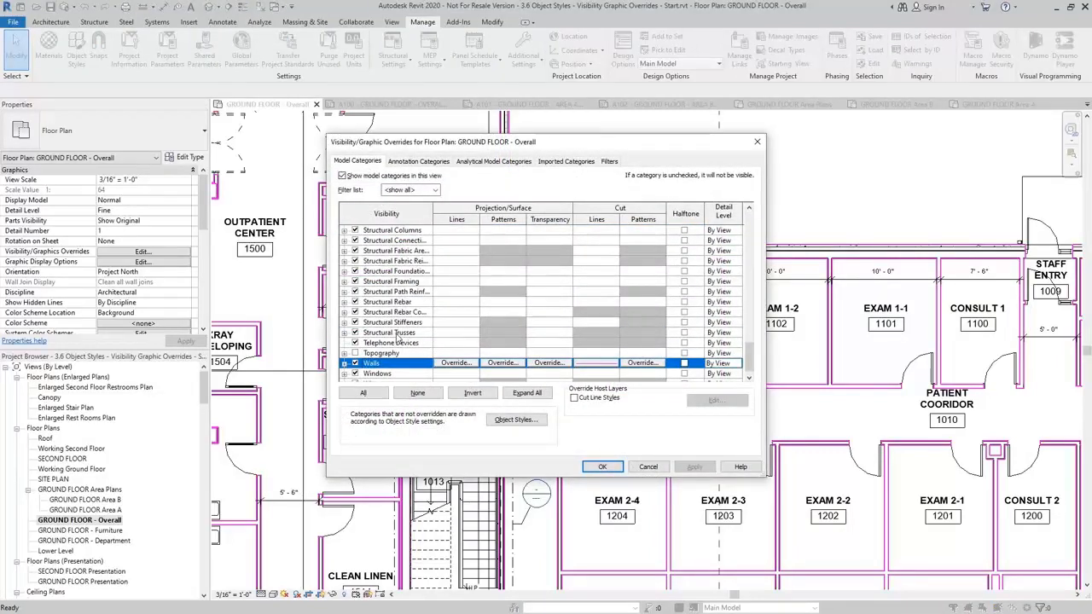
click(596, 362)
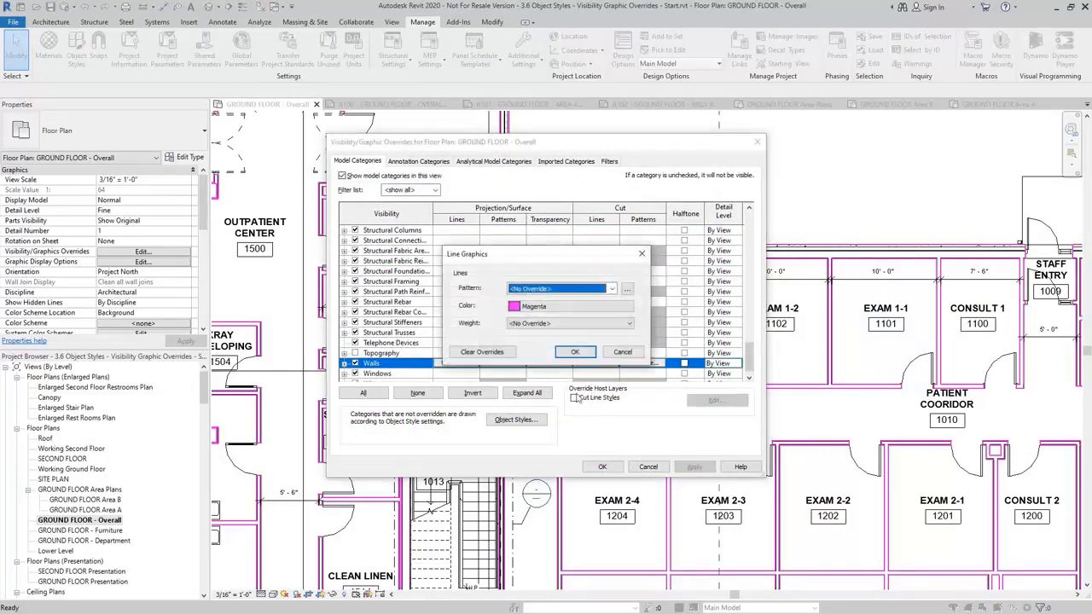
click(481, 351)
click(572, 353)
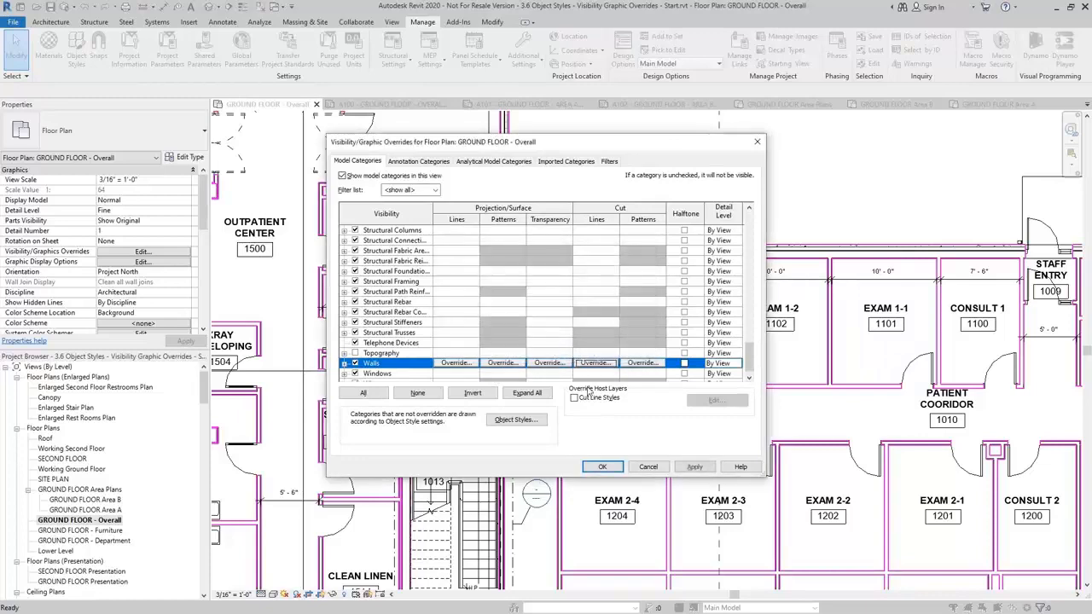
Step: Accept the cleared Walls override and set a magenta cut line color for the single wall between EXAM 1-2 and EXAM 1-1
click(603, 466)
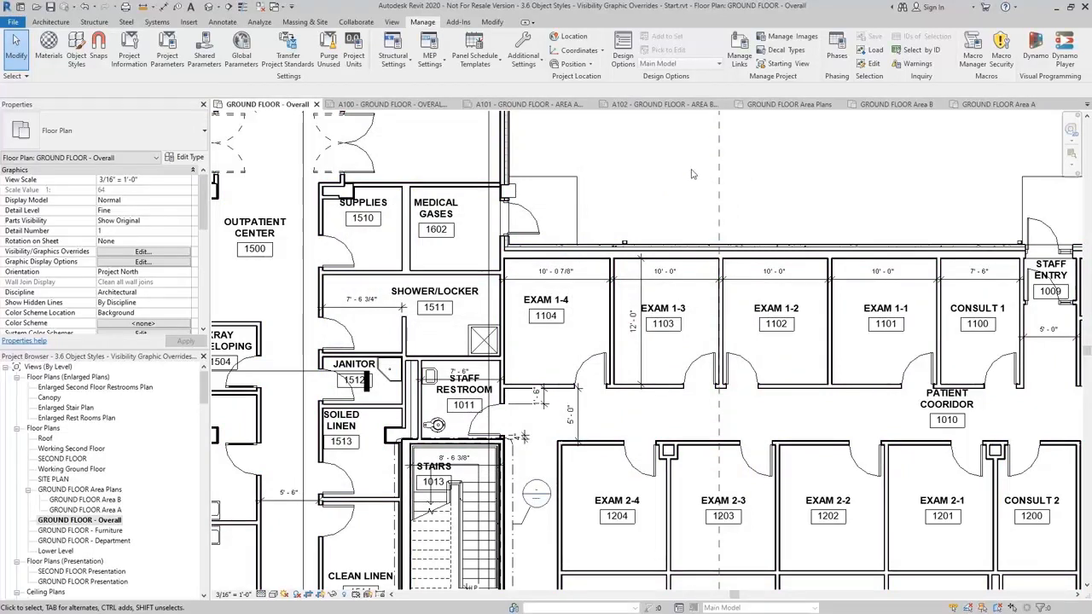
right_click(829, 329)
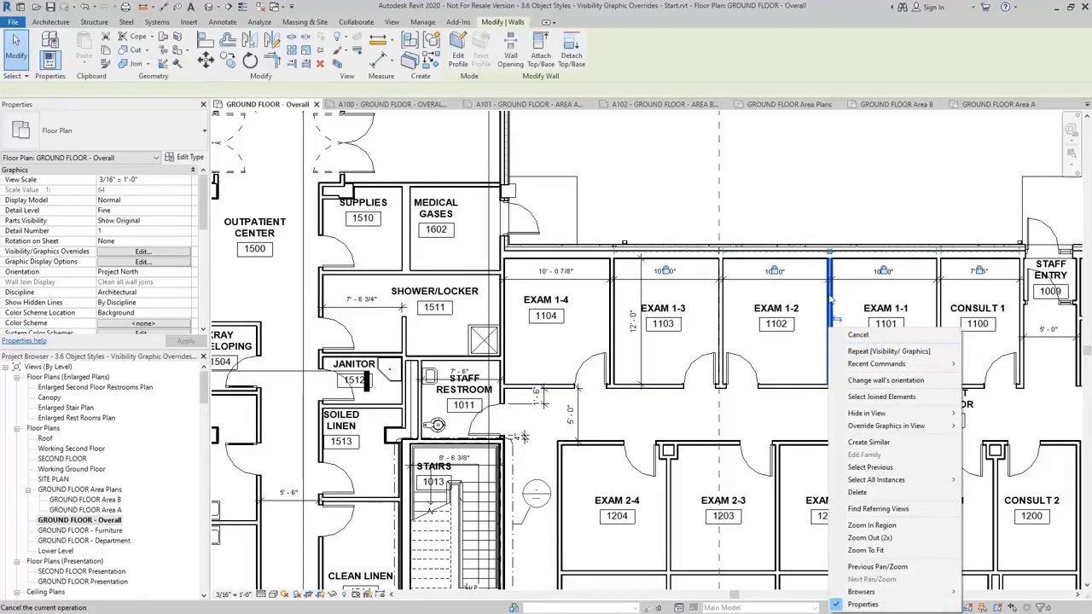
mouse_move(889, 433)
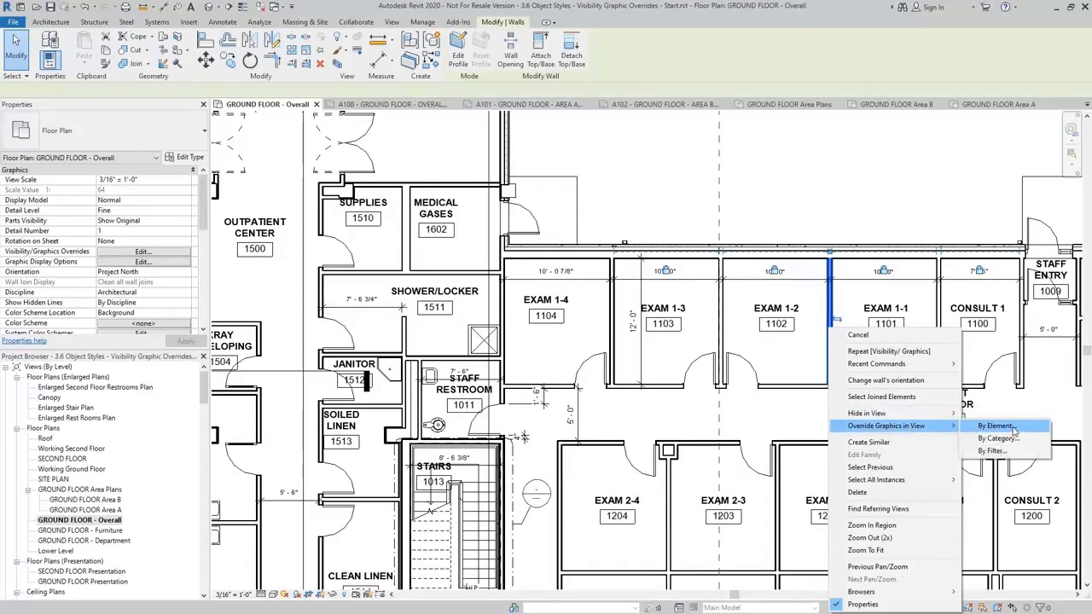
click(1011, 429)
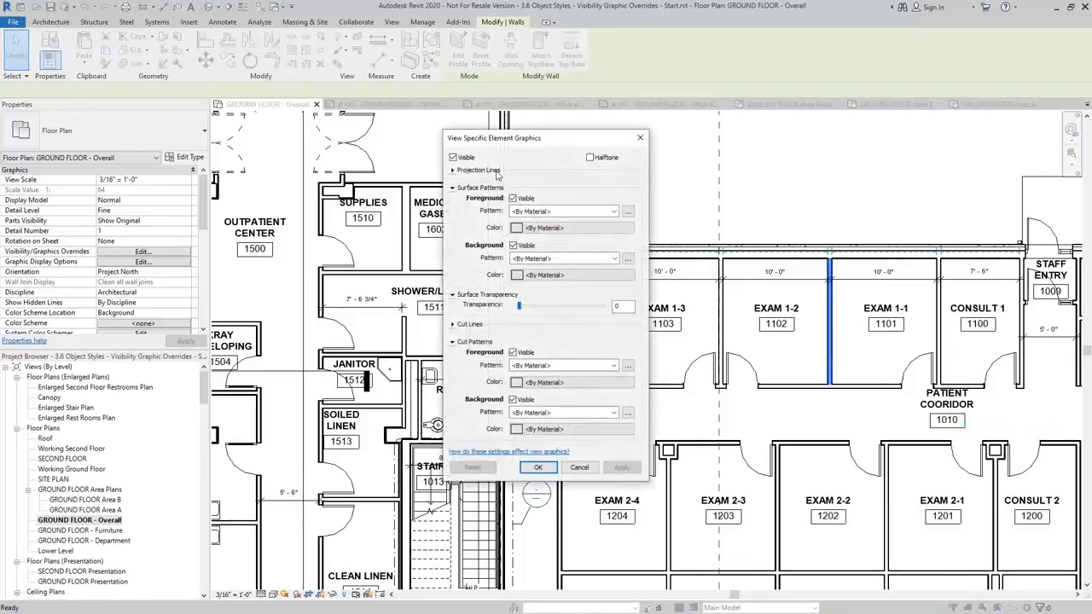
click(453, 324)
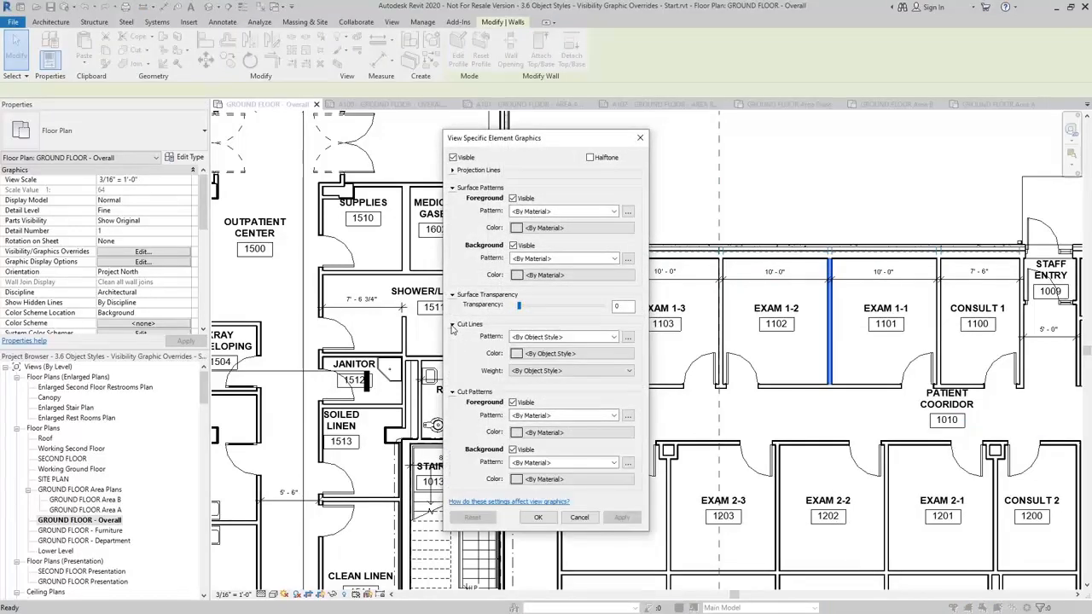
click(561, 354)
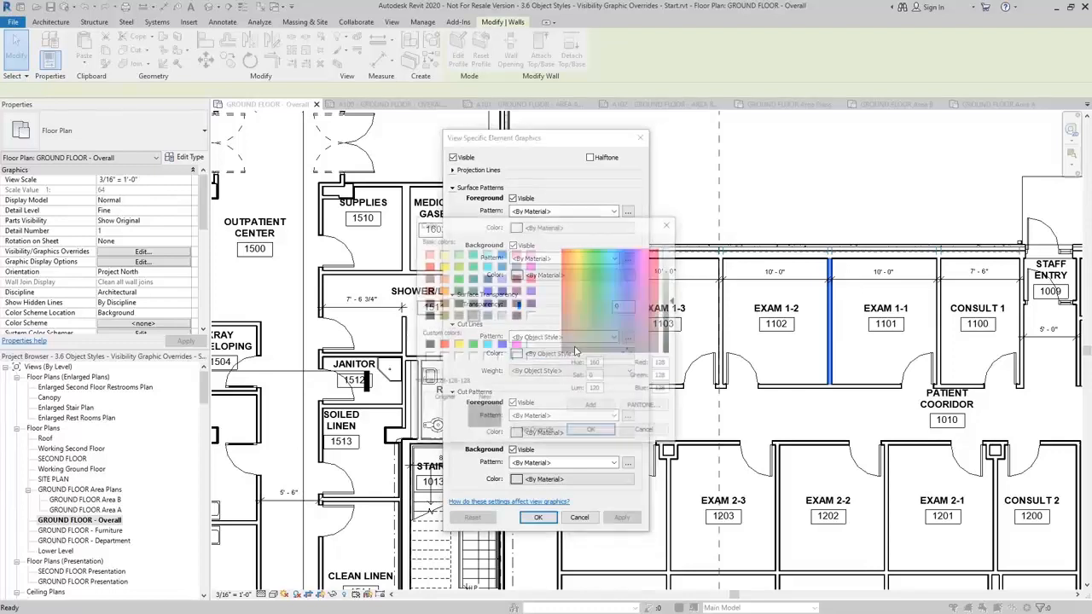
click(515, 344)
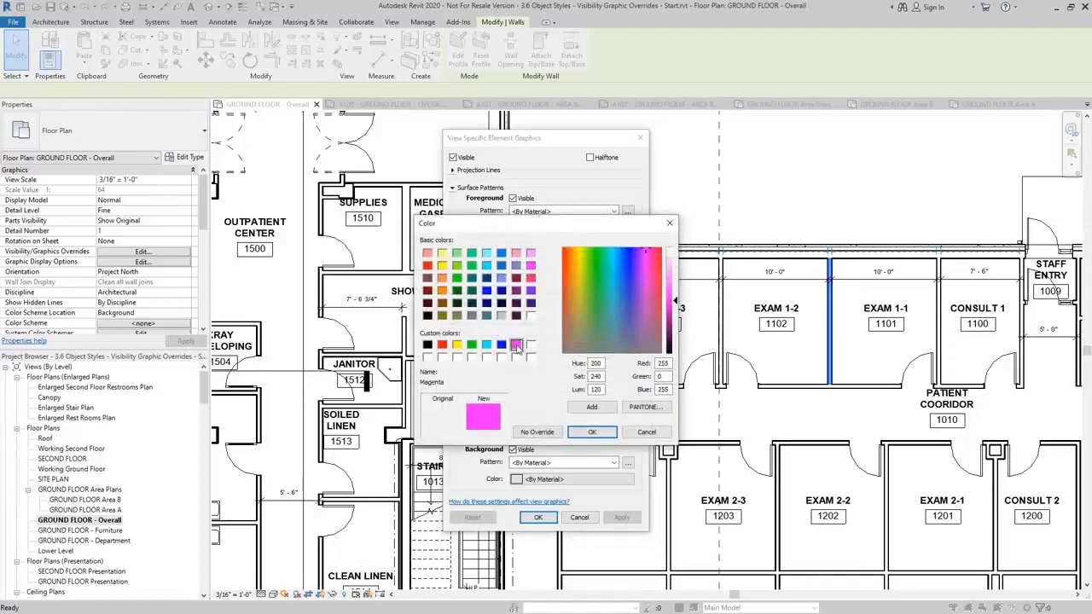
click(592, 432)
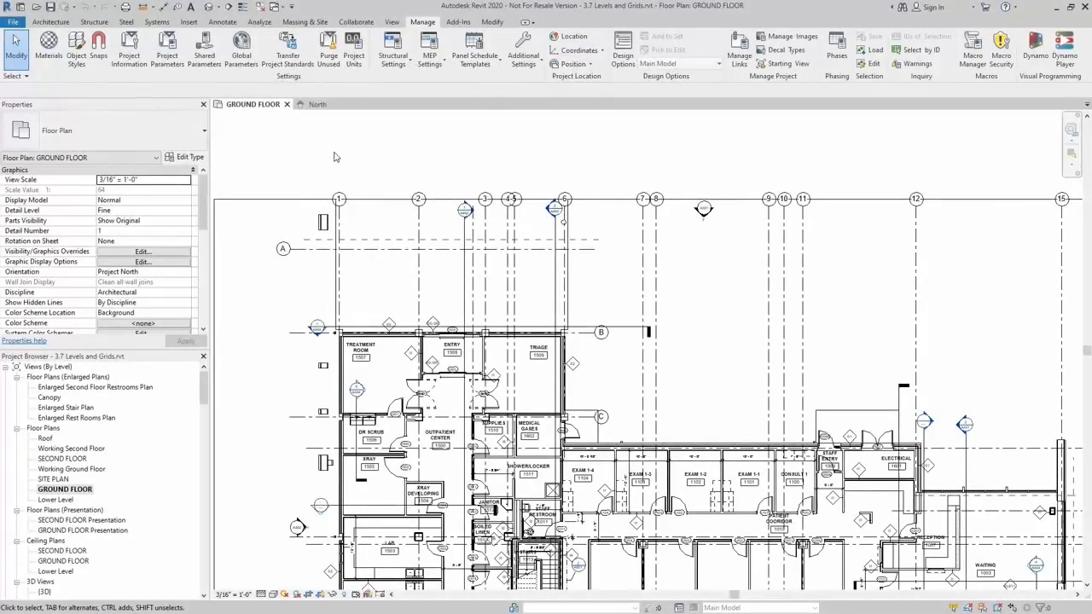
Step: Inspect the type properties of grid 1 in the GROUND FLOOR plan, keeping Grid Head - Circle as the symbol
scroll(388, 200, up, 3)
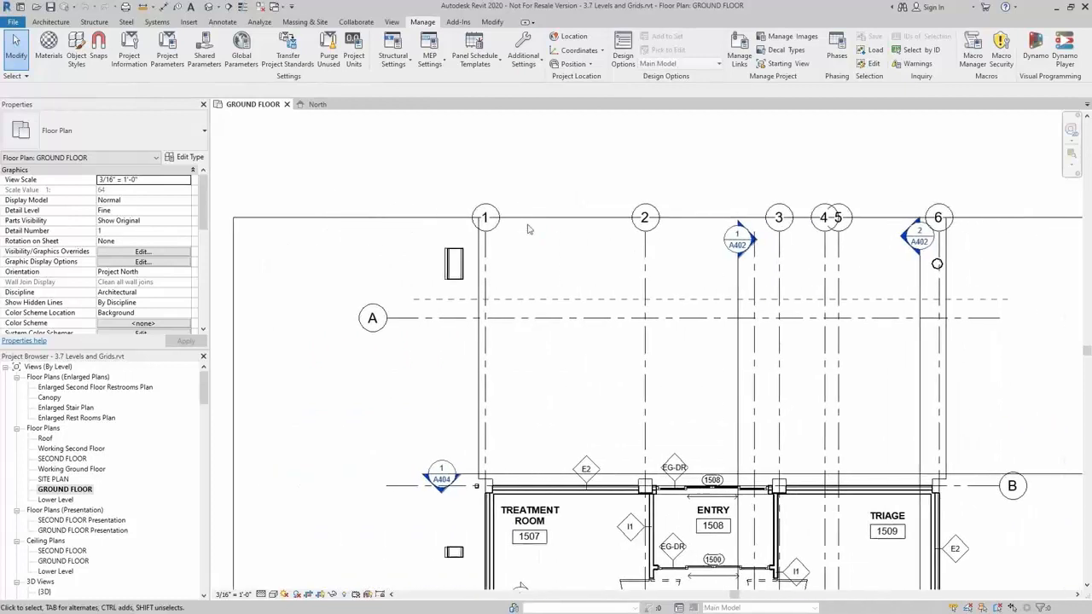
click(485, 253)
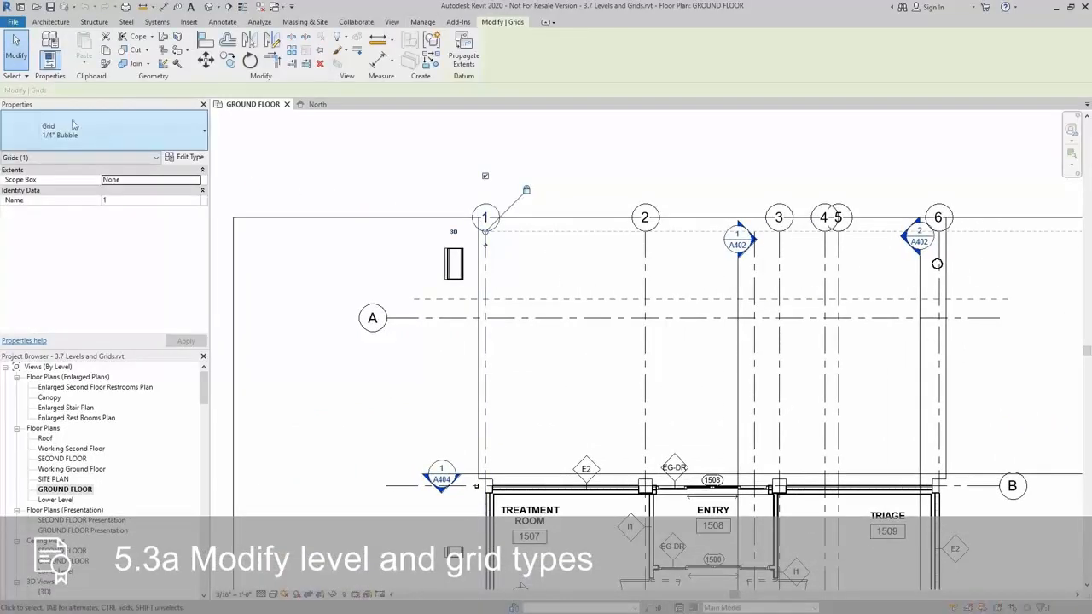
click(30, 137)
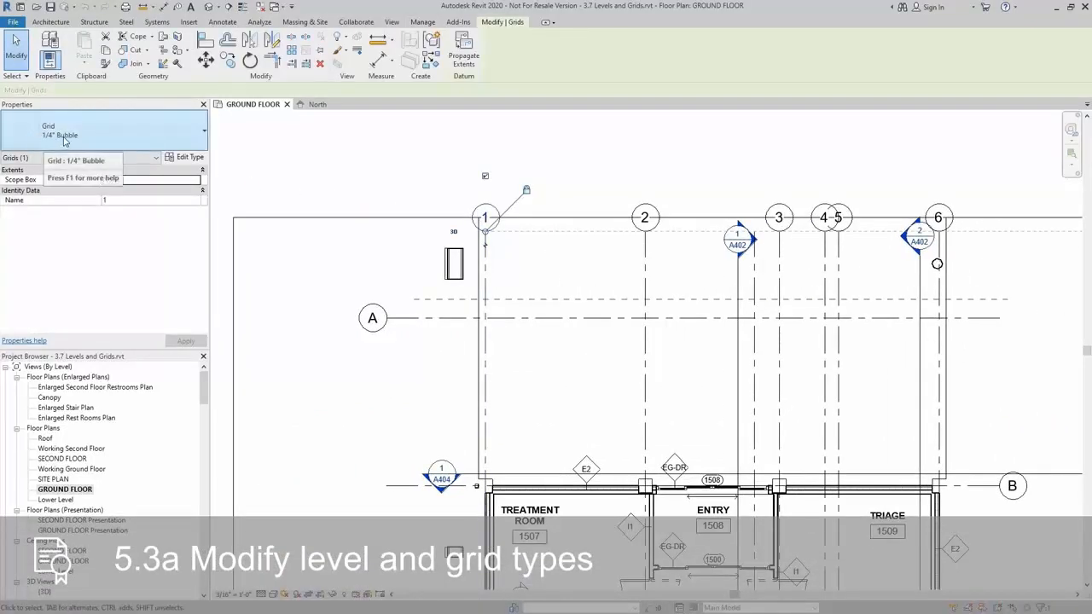
click(186, 157)
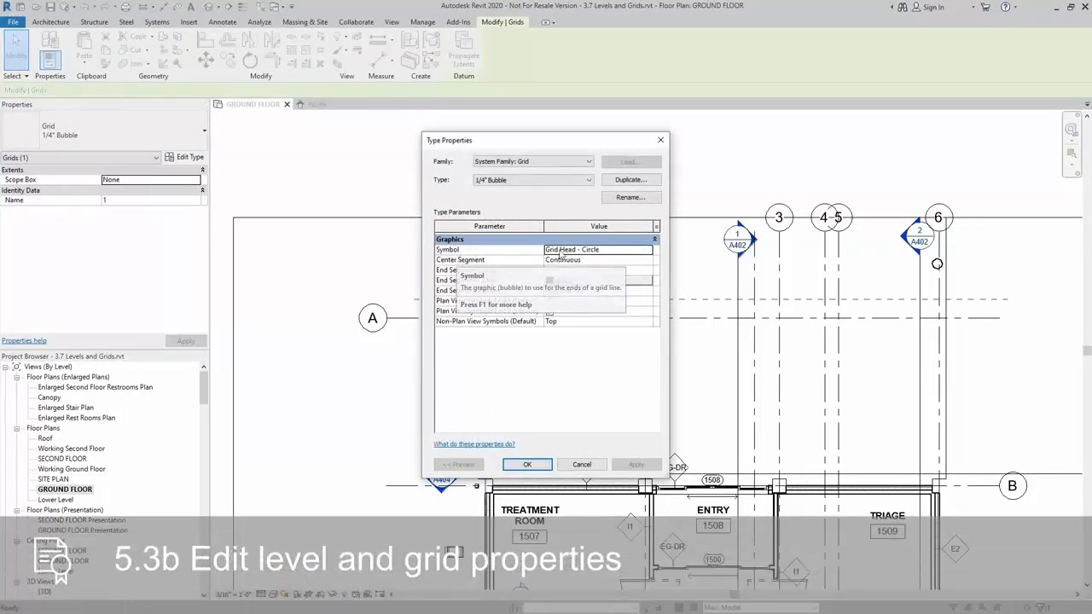
click(648, 249)
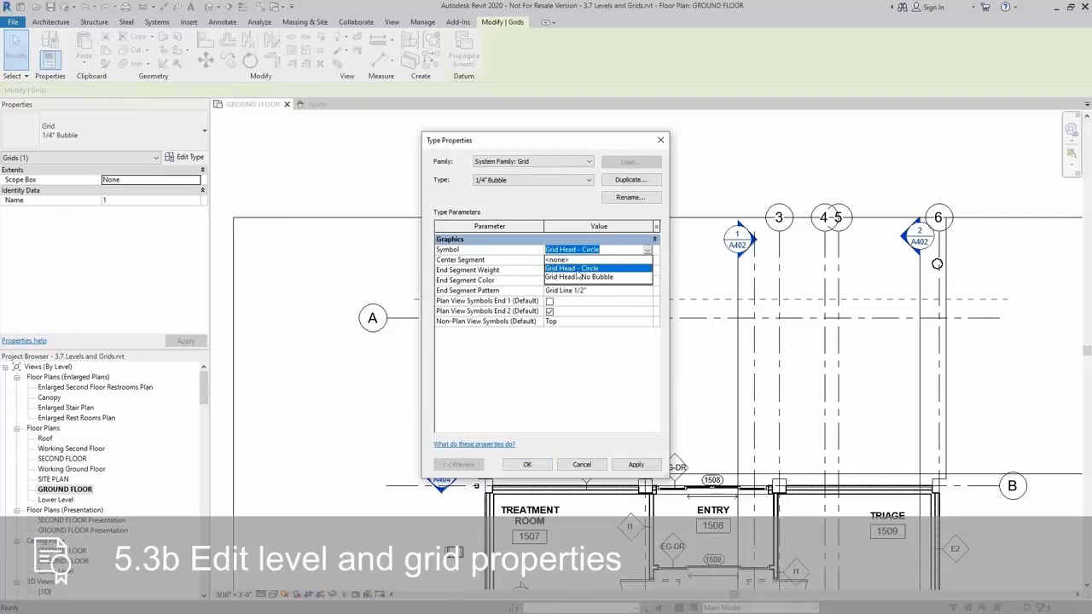
click(586, 272)
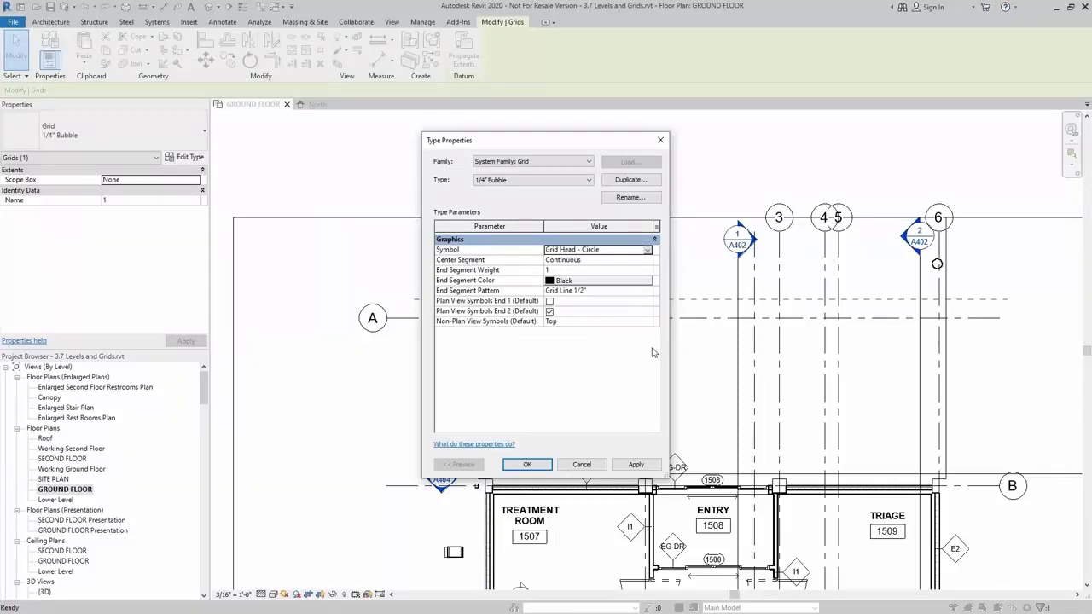
click(527, 464)
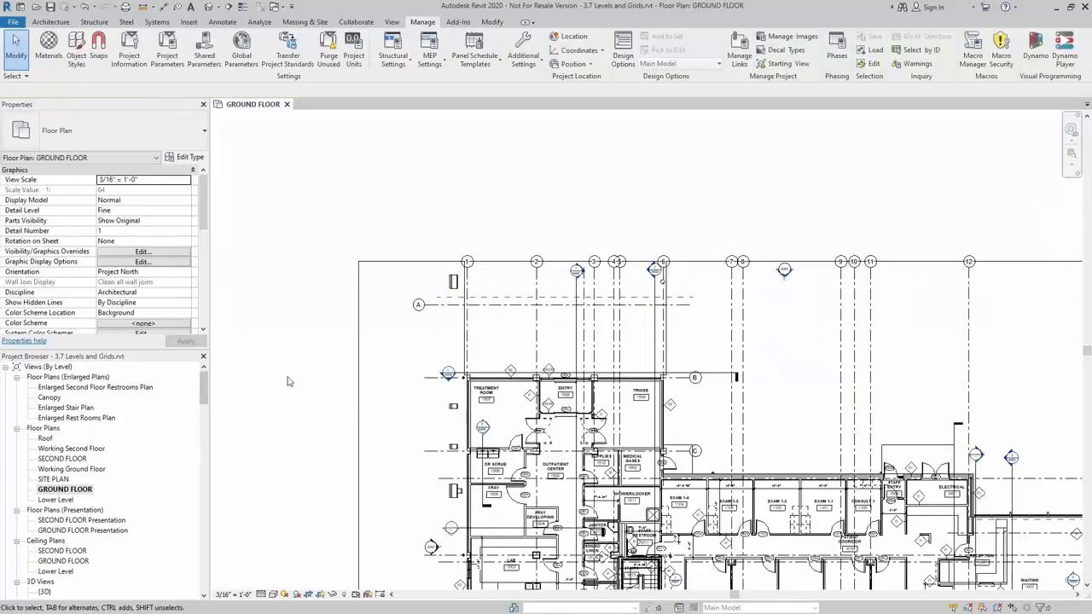
Step: Open the North elevation and turn on the Grids annotation category in its Elevation-NoPlanting view template
double_click(781, 278)
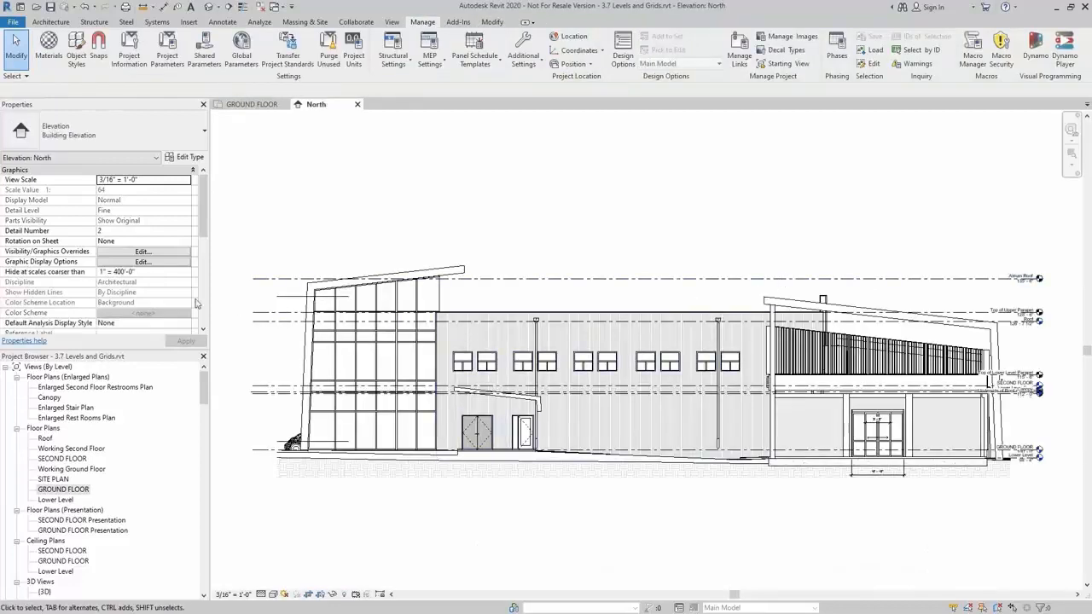
scroll(155, 311, down, 5)
click(150, 304)
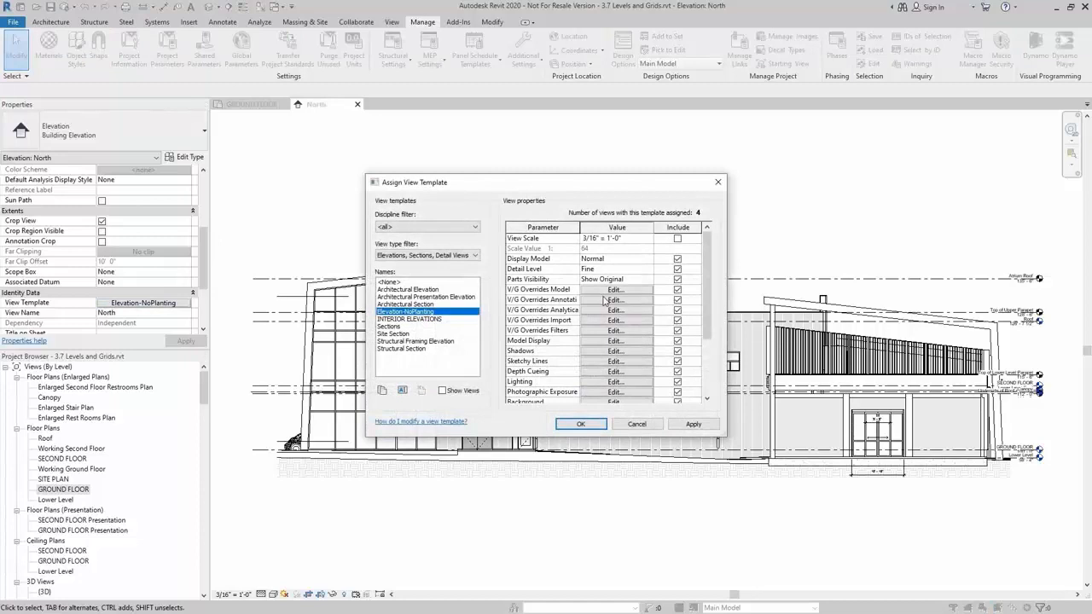
click(606, 300)
key(g)
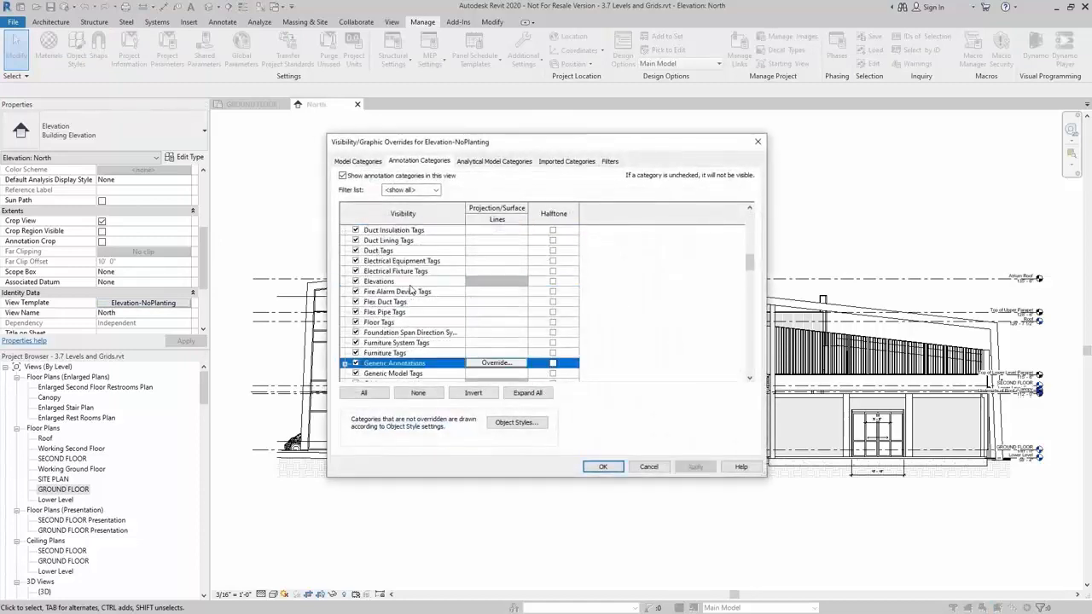
scroll(408, 291, down, 1)
click(362, 344)
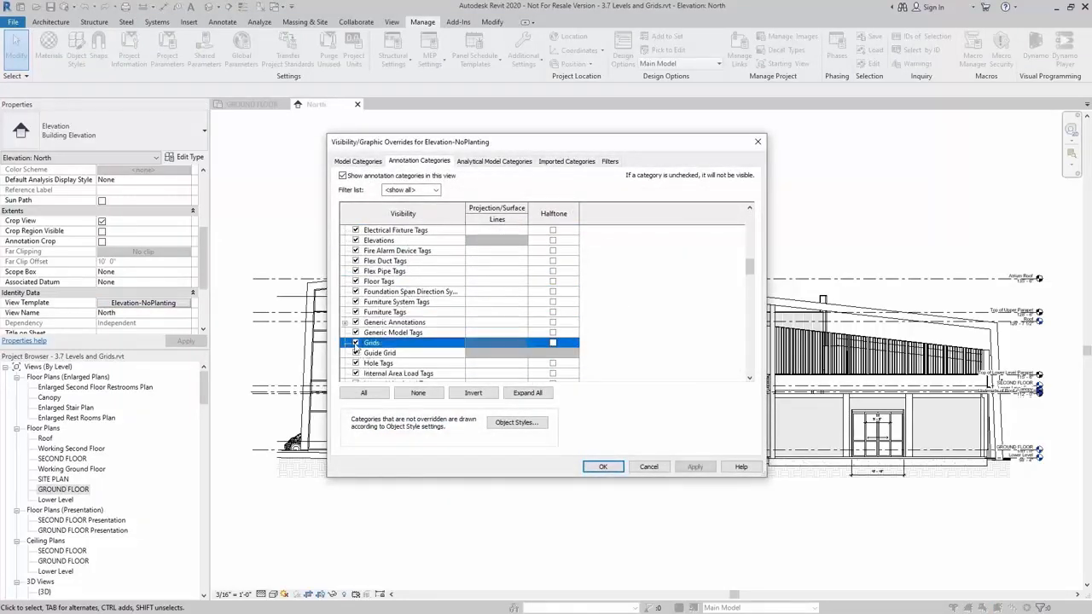
click(603, 467)
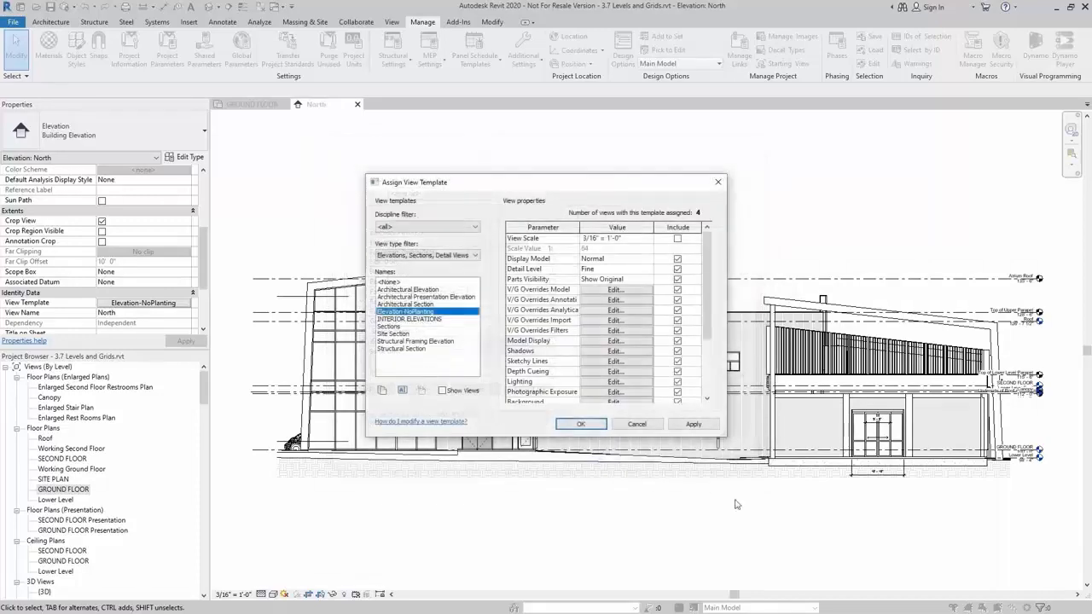
click(594, 424)
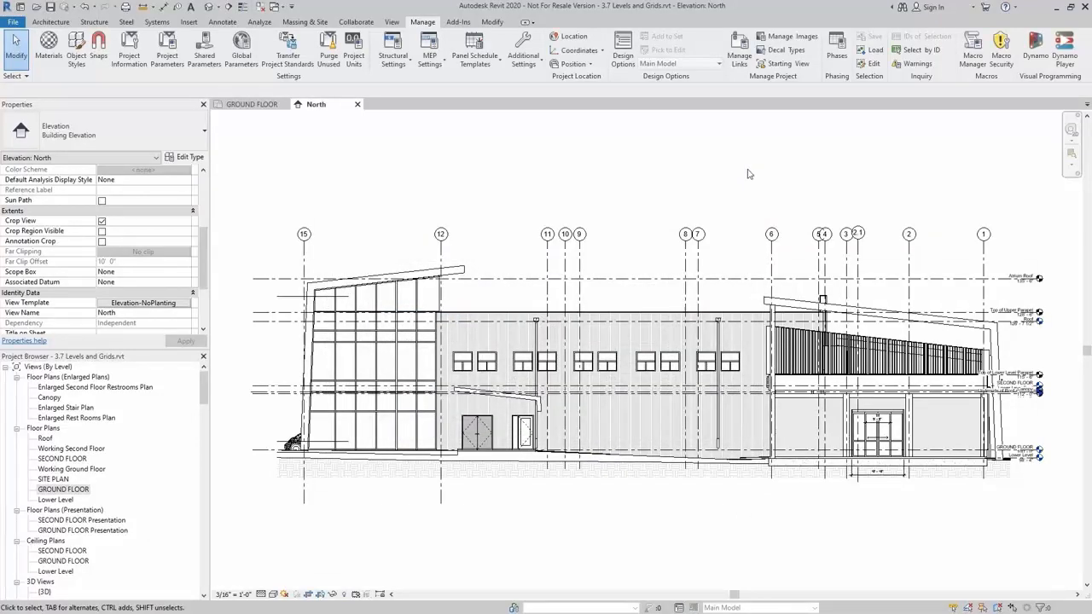
Step: Examine the 2D/3D extents control at the lower end of grid 9 in the North elevation
click(526, 256)
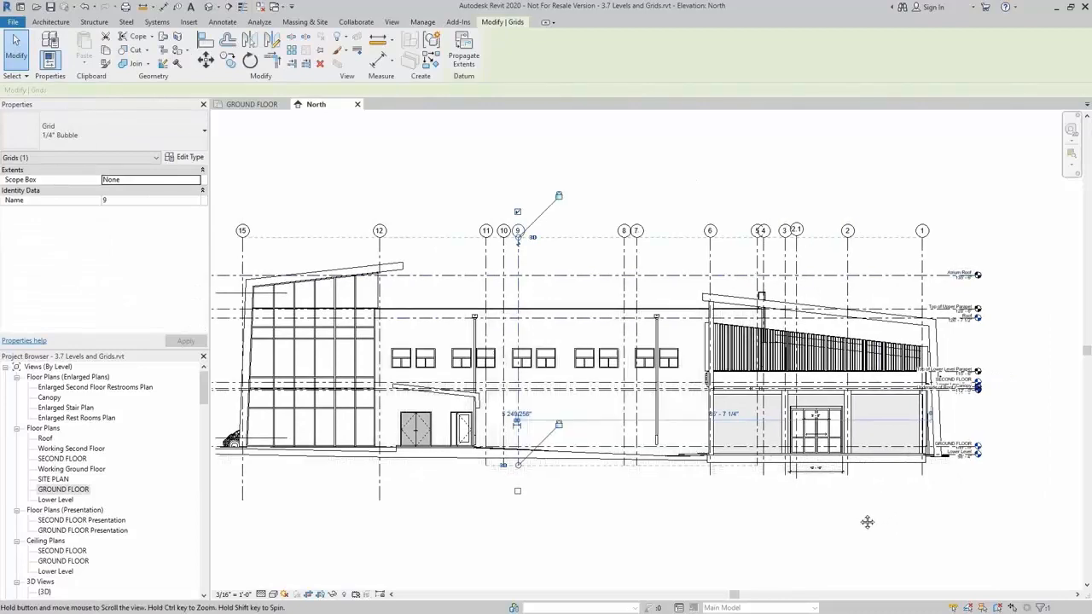
middle_drag(865, 519, 802, 517)
scroll(447, 474, up, 2)
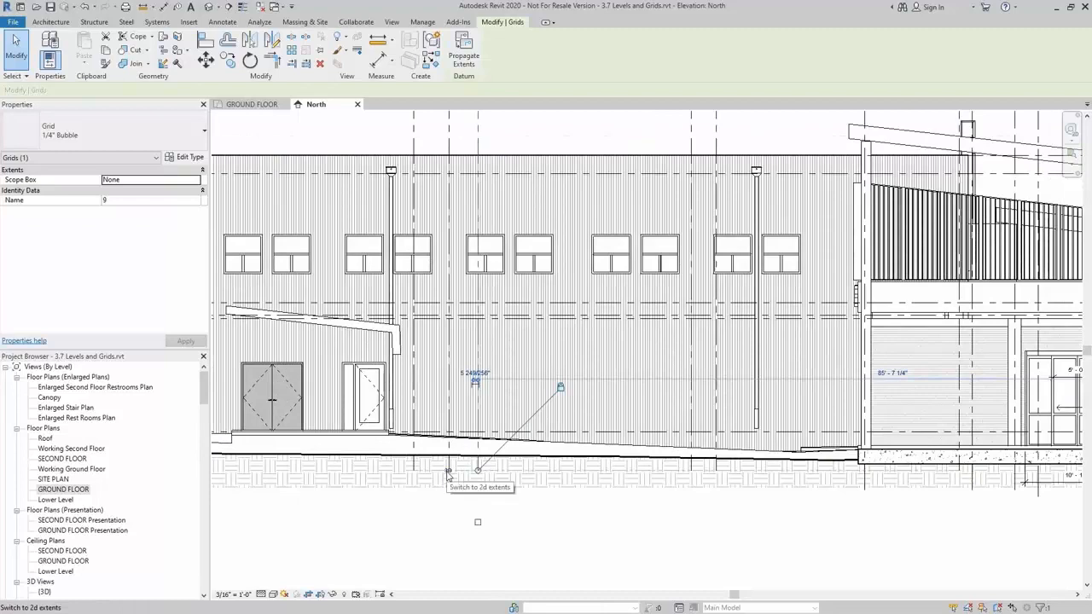
click(569, 519)
scroll(569, 519, down, 2)
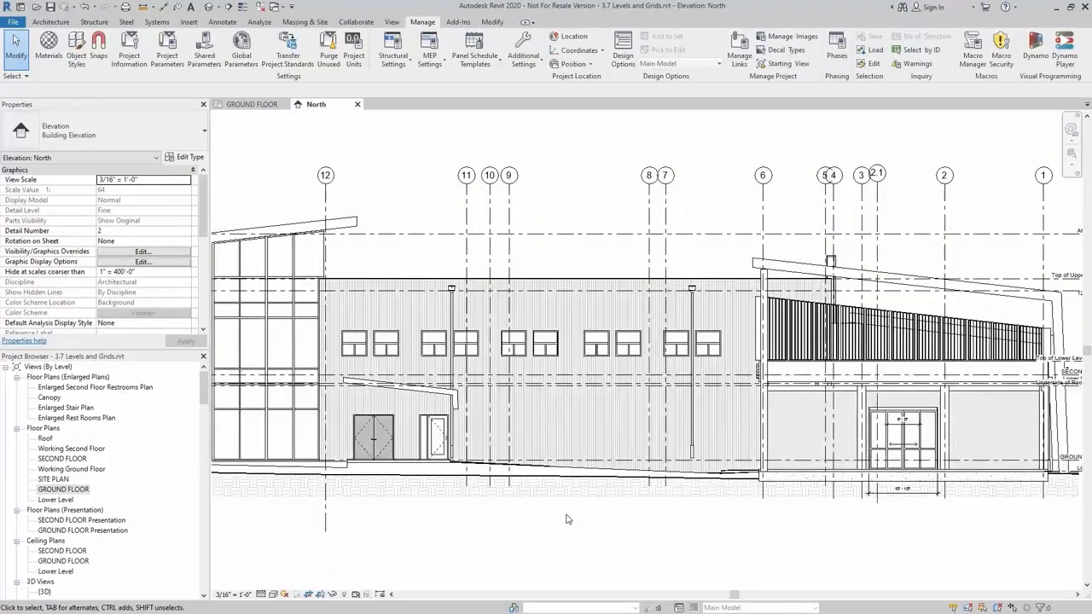
Step: Switch the lower end of grid 7 to 2D extents and shorten the line to just below the Atrium Roof level
middle_drag(569, 520, 415, 515)
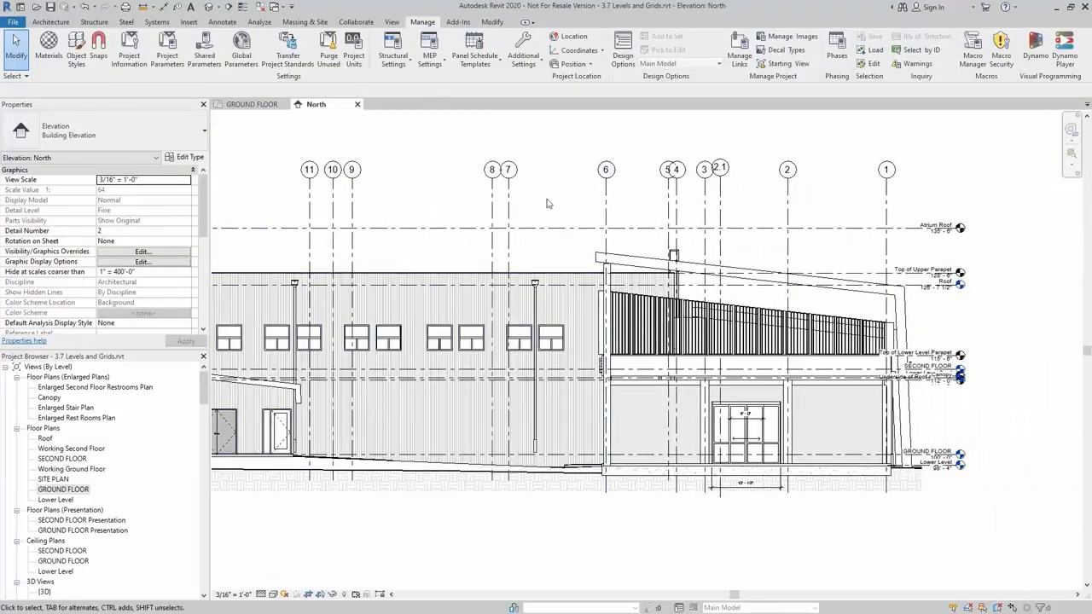
middle_drag(557, 207, 503, 218)
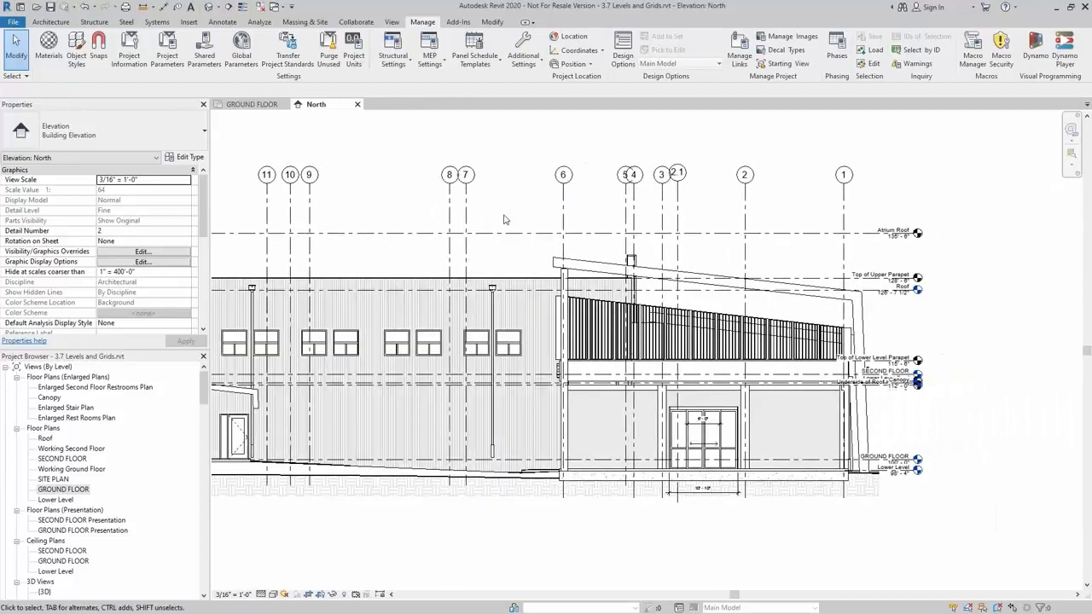
click(466, 207)
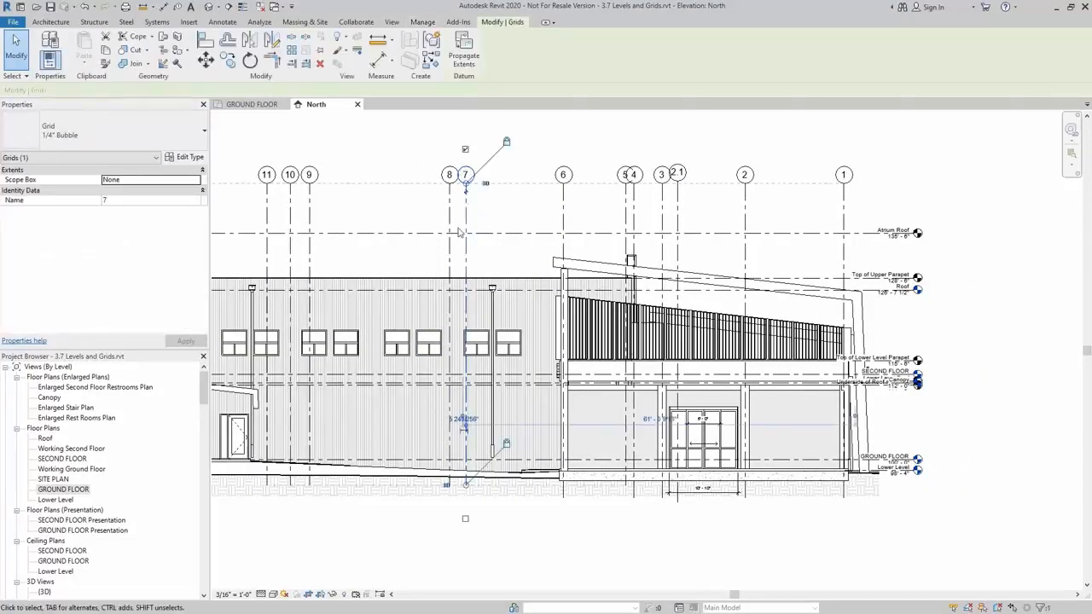
click(445, 485)
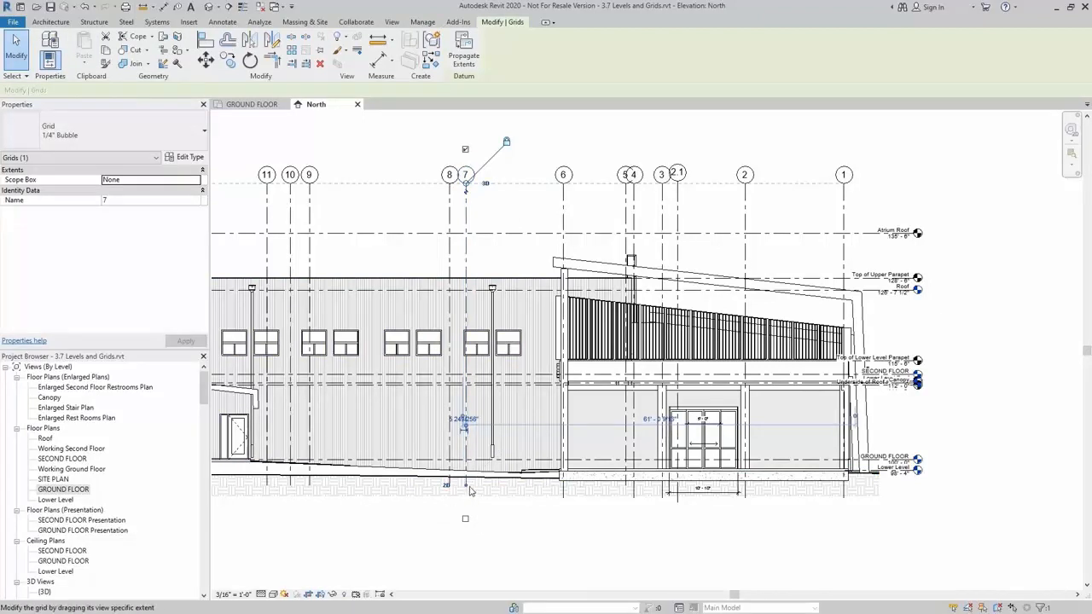
drag(465, 486, 482, 254)
click(505, 201)
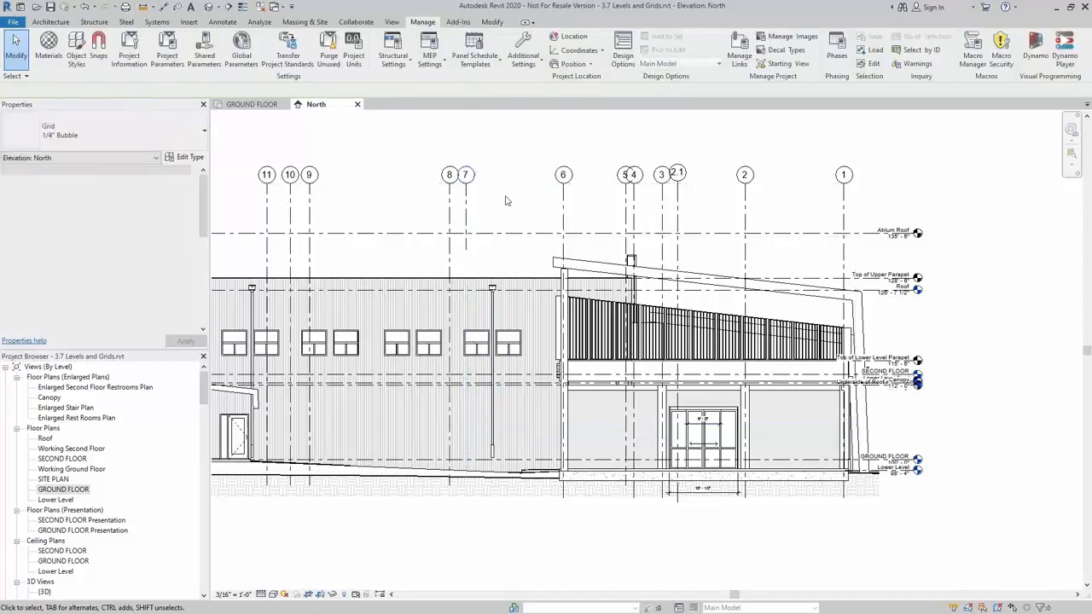
Step: Extend the lower 2D end of grid 6, together with its aligned neighboring grids, farther below the ground in the North elevation
click(563, 205)
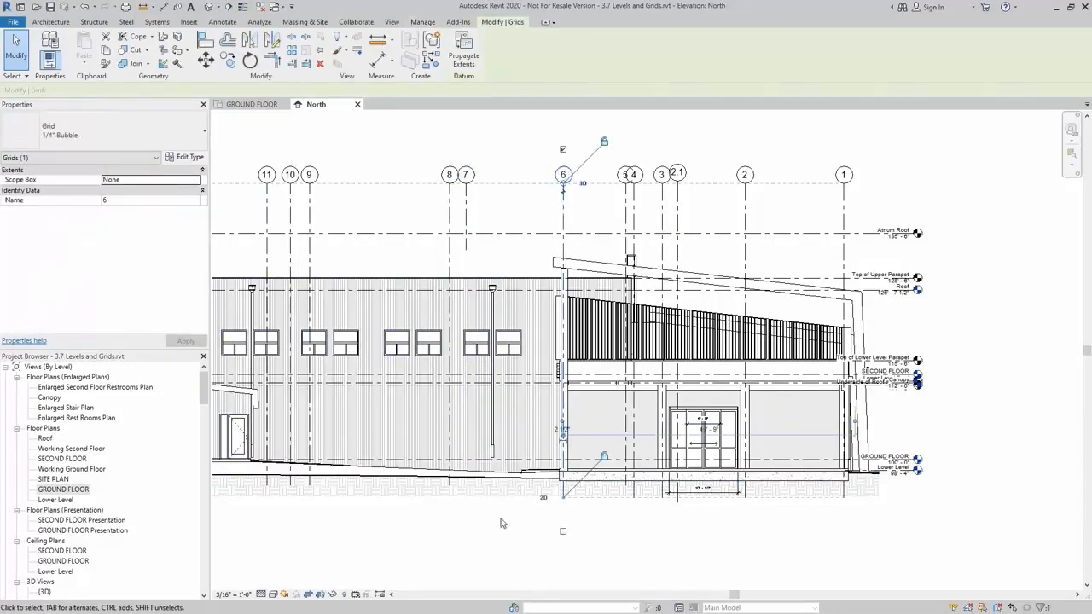
click(567, 500)
click(567, 501)
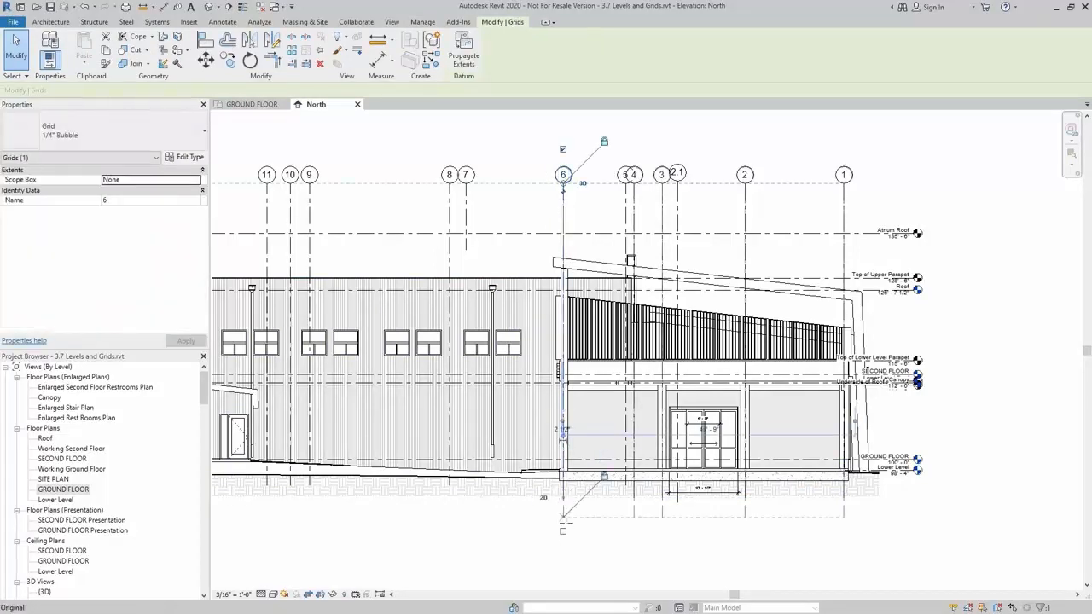
click(604, 482)
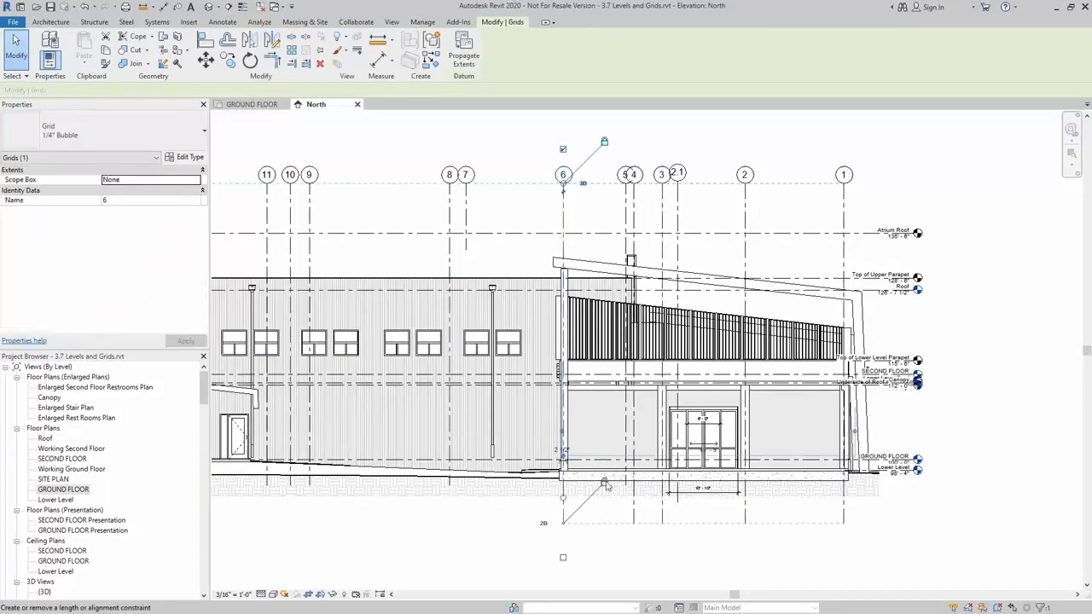
Step: Raise the lower 3D extent of grid 6 to just above the Atrium Roof level, separately from its 2D end
click(562, 498)
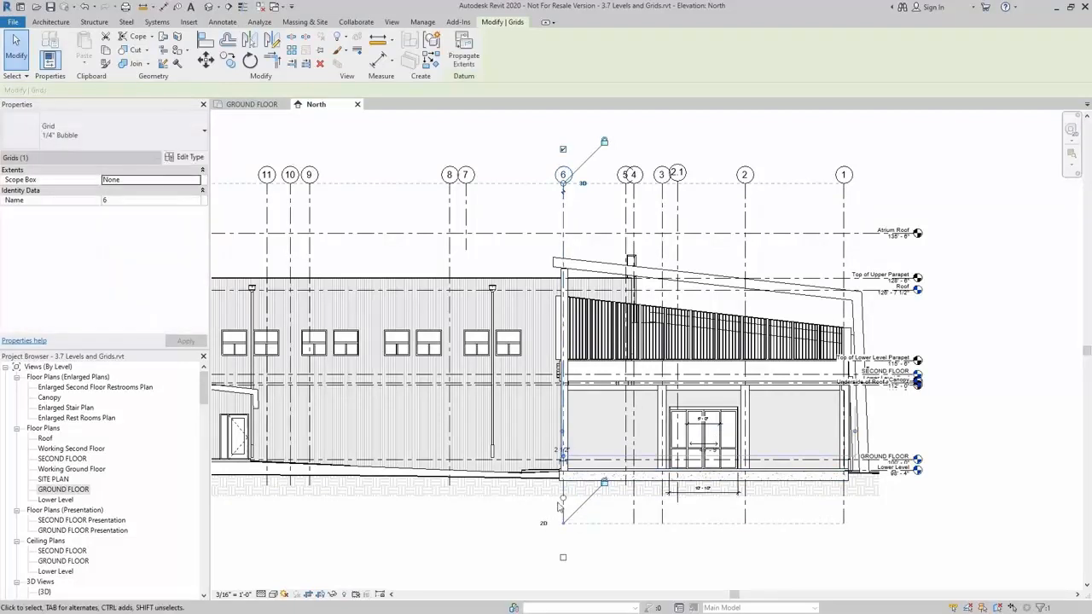
click(542, 524)
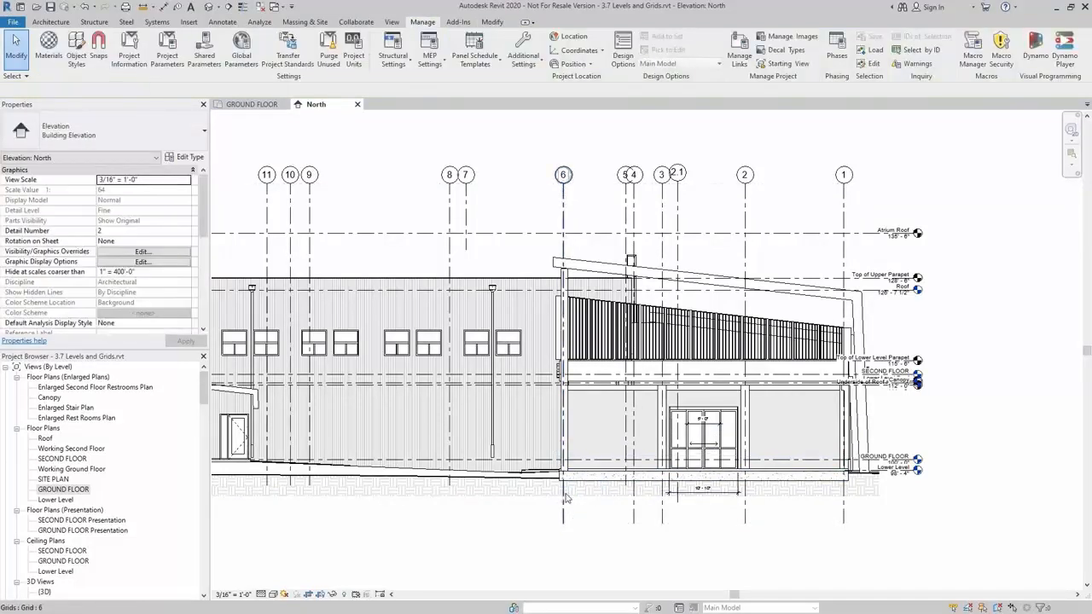
click(563, 497)
drag(563, 498, 563, 216)
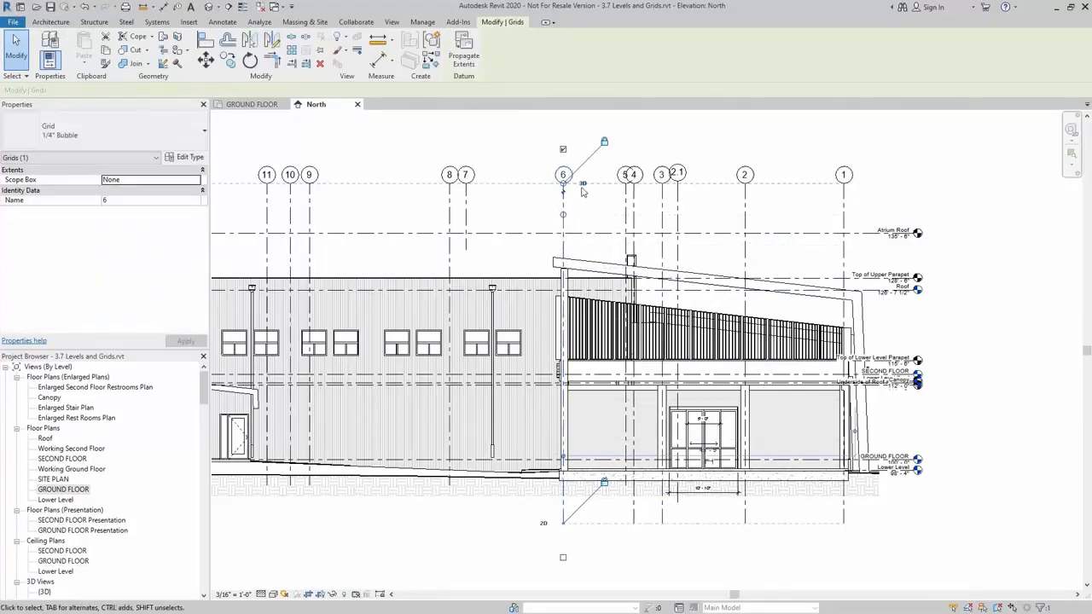
Step: Raise the lower 2D end of grid 6, together with its aligned neighboring grids, to just below the Atrium Roof level in the North elevation
key(Escape)
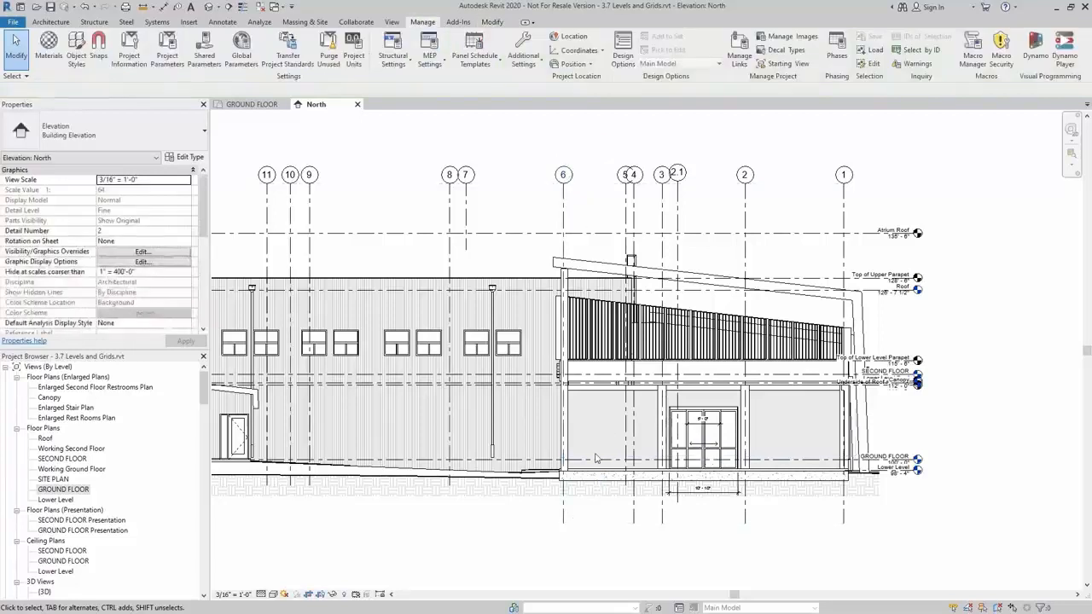
click(566, 522)
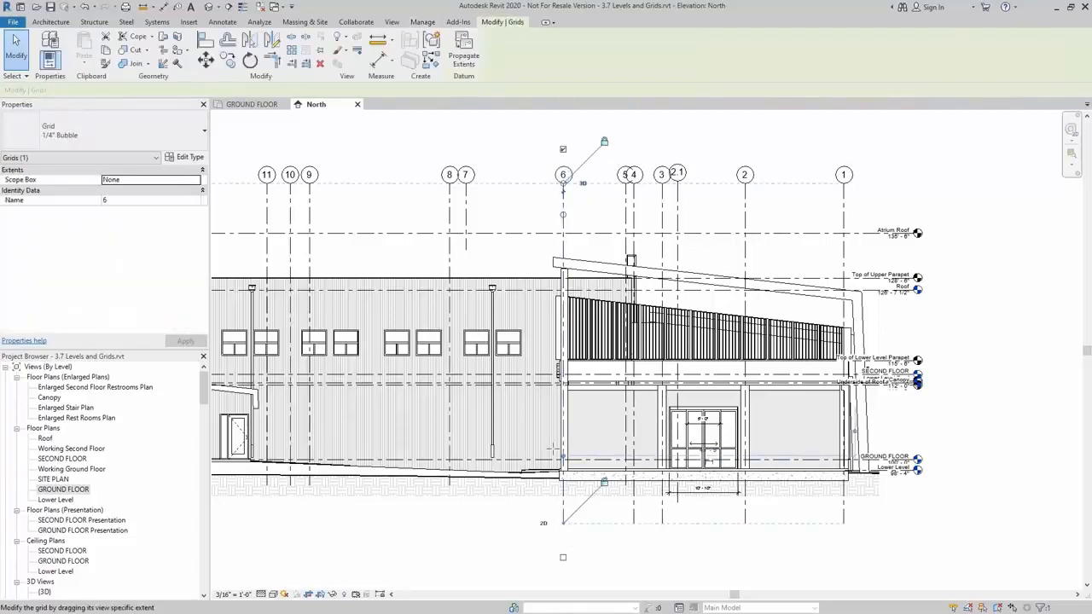
drag(563, 520, 603, 235)
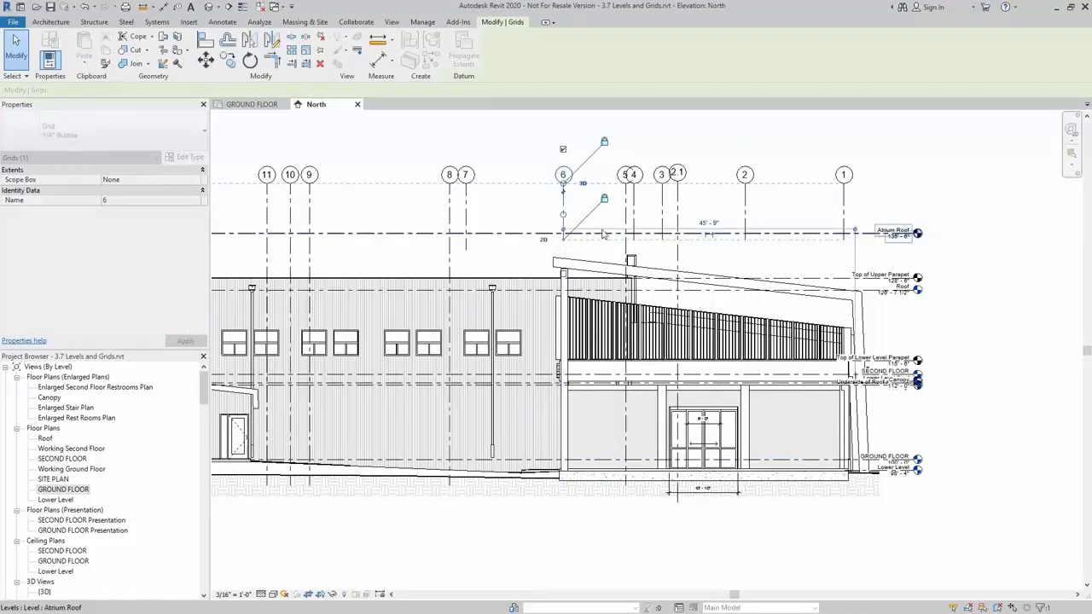
key(Escape)
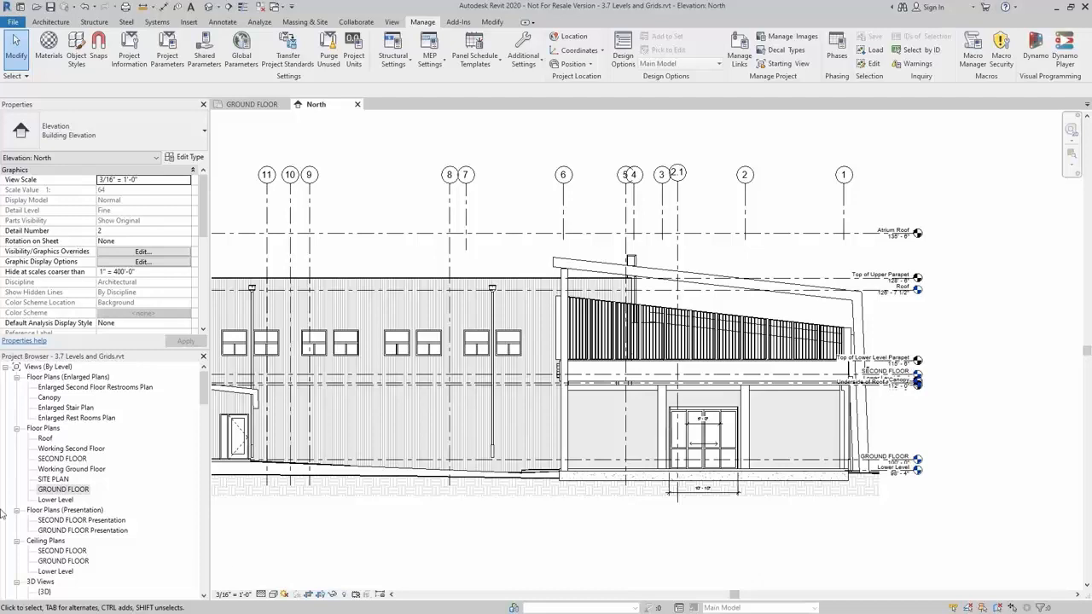
Step: Open the GROUND FLOOR plan and examine which numbered grids are displayed along the north side, including grid 7
double_click(63, 490)
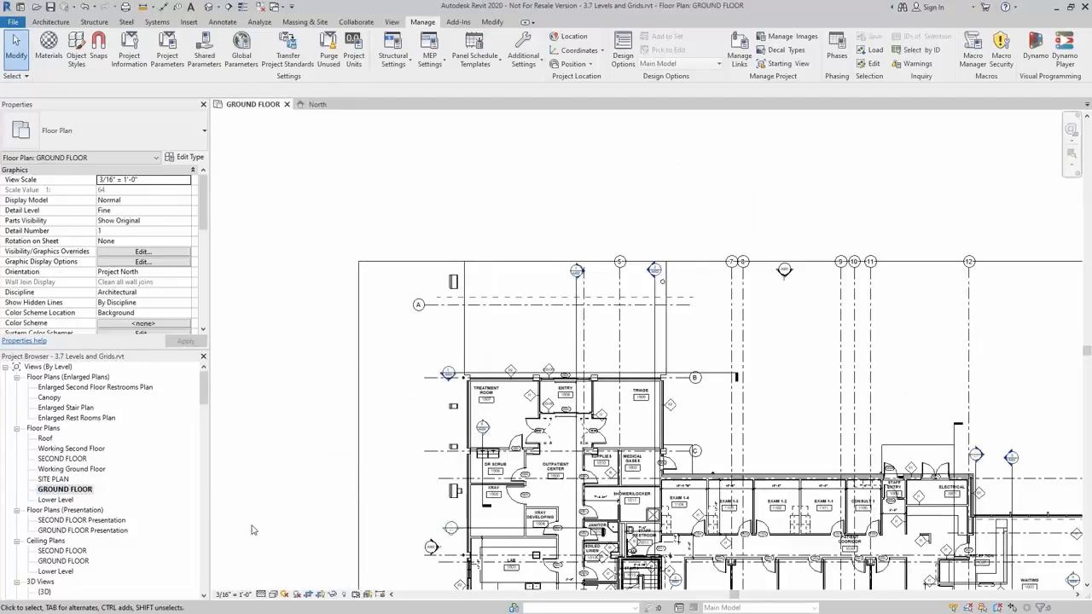
middle_drag(921, 434, 808, 332)
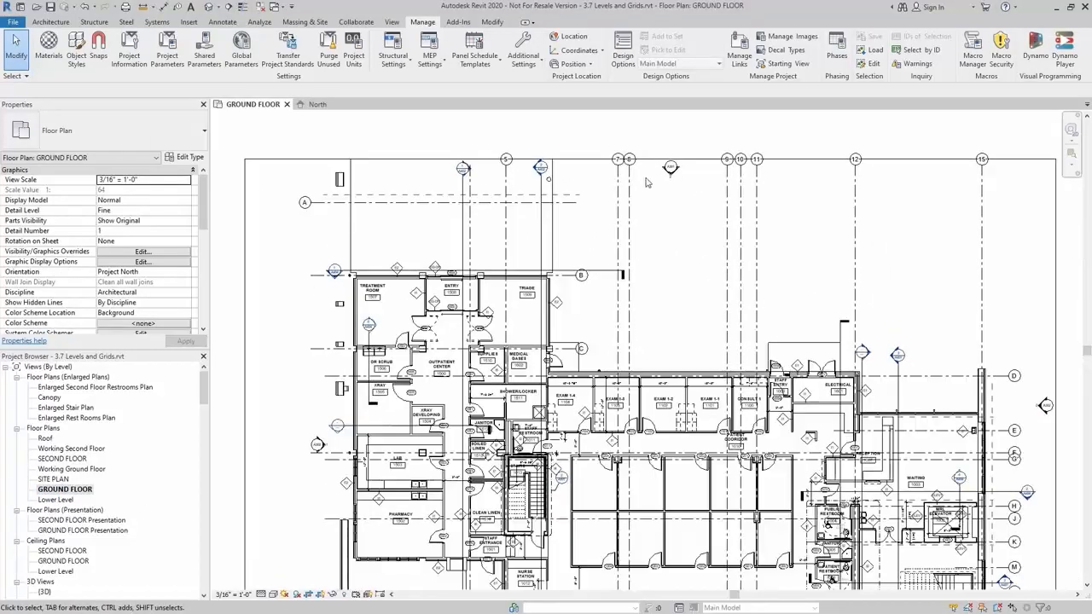
click(622, 191)
click(571, 132)
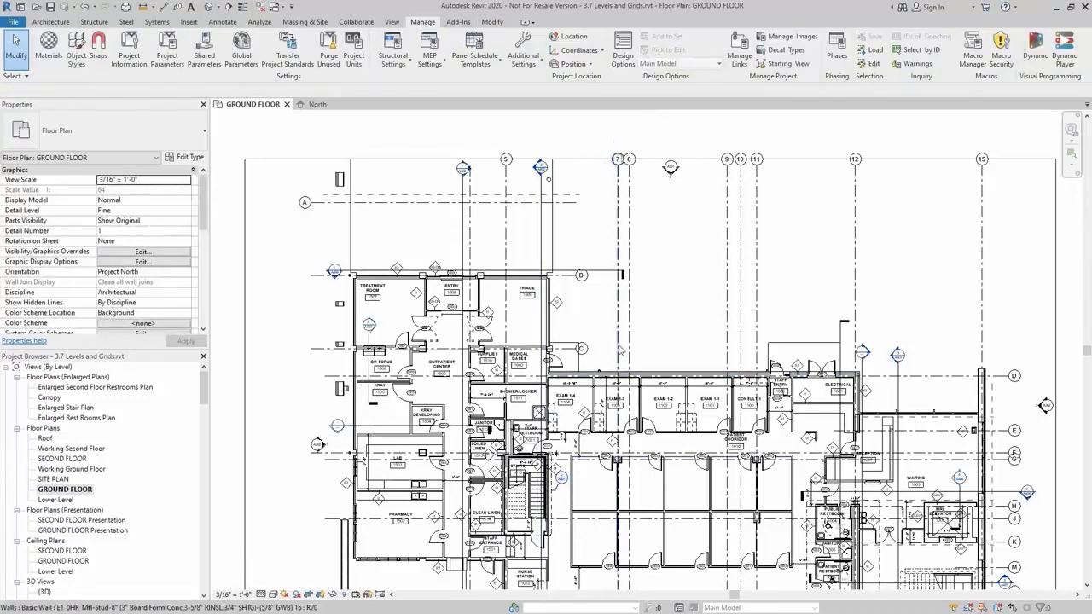
Step: Return to the North elevation and extend the lower 3D extent of grid 6 below the ground, leaving its 2D end near the Atrium Roof level
double_click(670, 168)
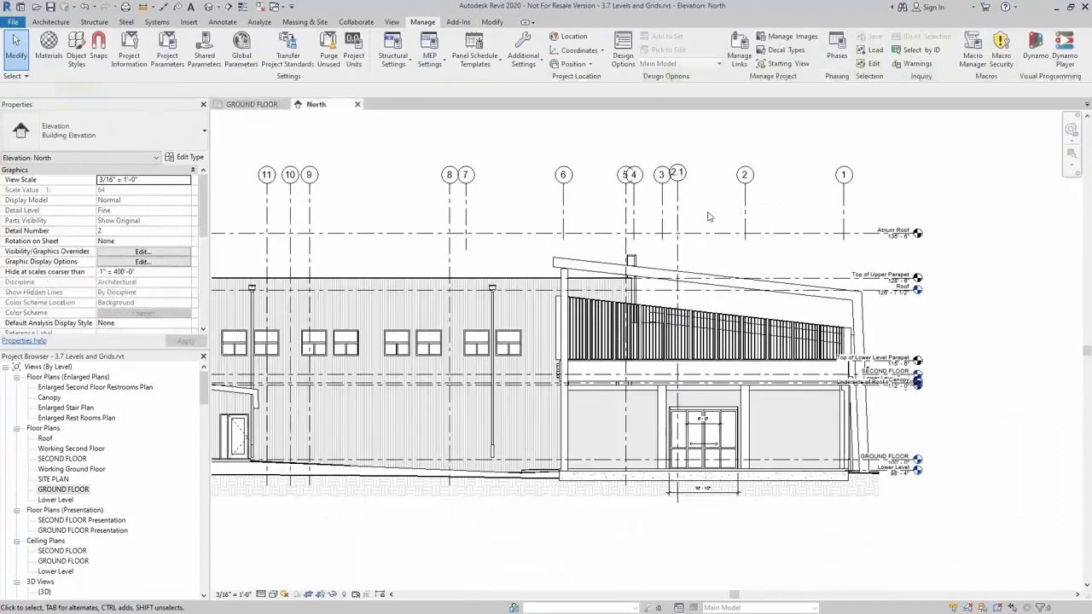
click(564, 209)
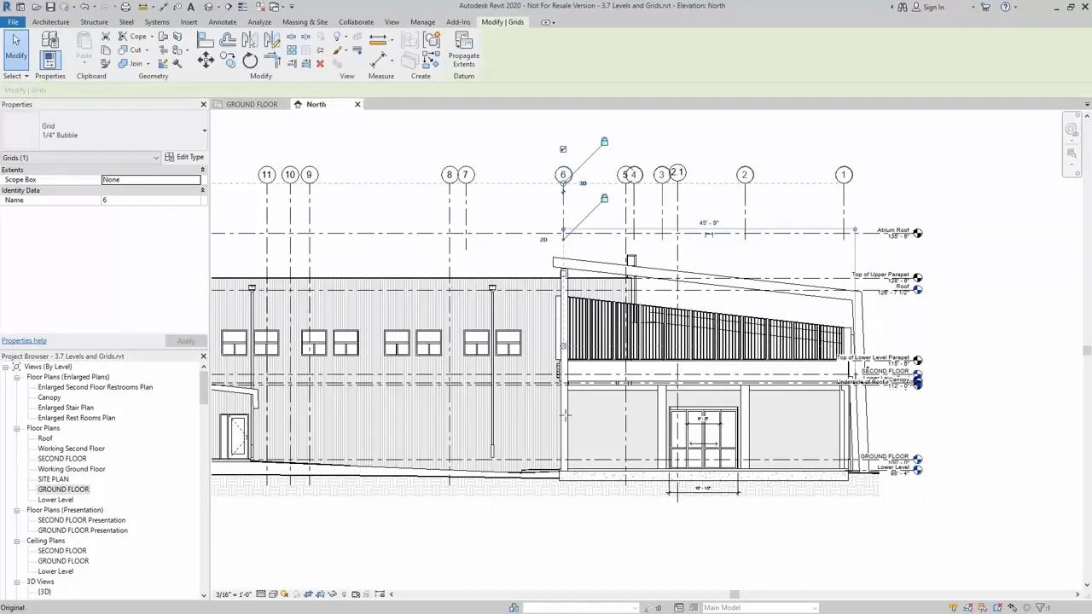
drag(573, 484, 569, 502)
click(614, 537)
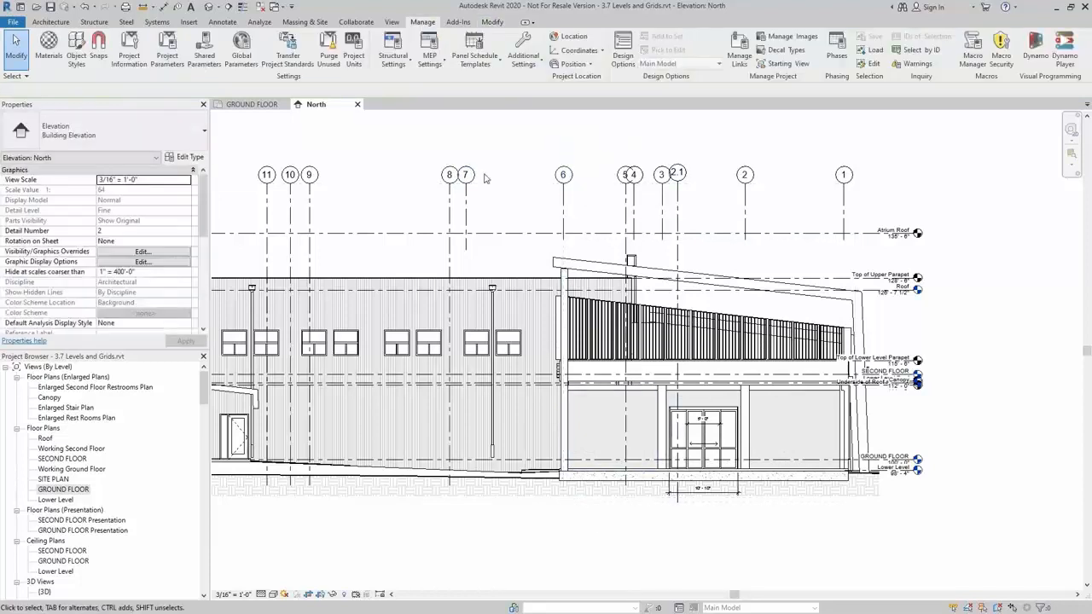
click(562, 209)
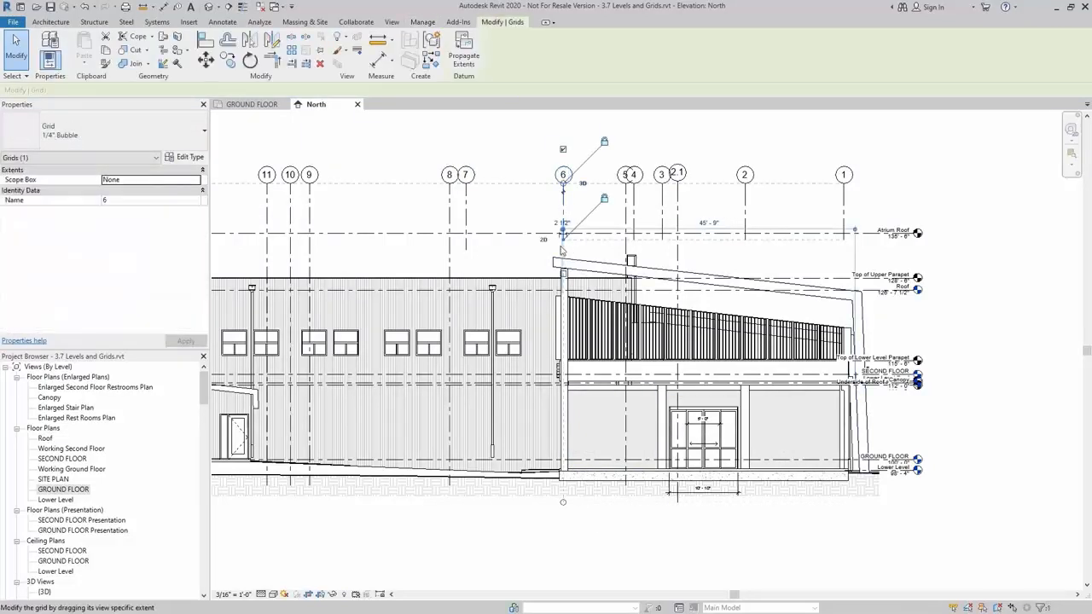
click(522, 192)
Step: Switch to the GROUND FLOOR plan and examine grids 6 and 7, including the lower end of grid 7
click(252, 104)
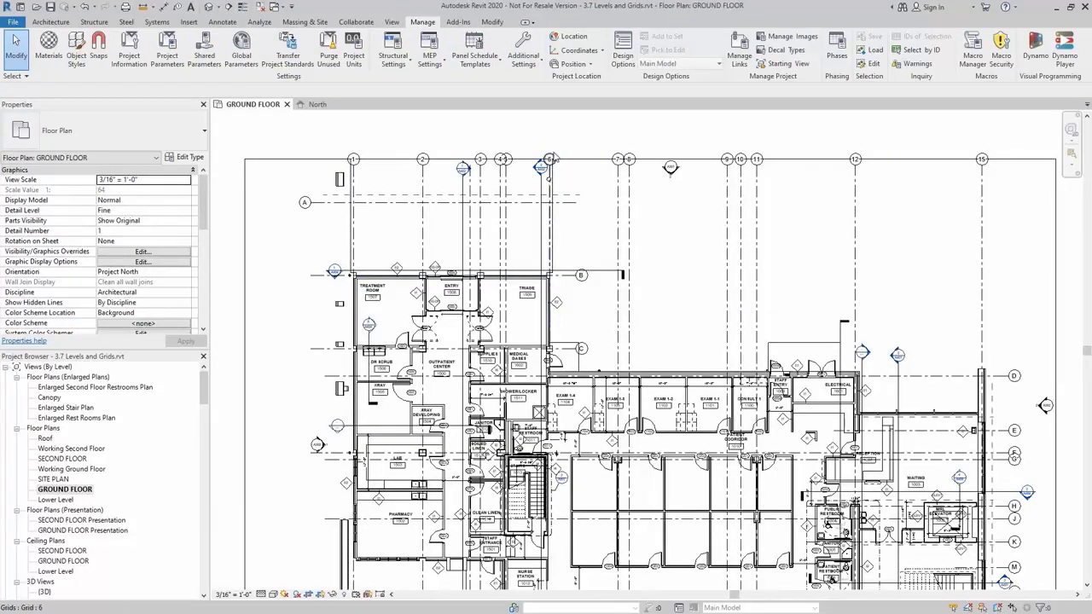
click(570, 207)
click(588, 232)
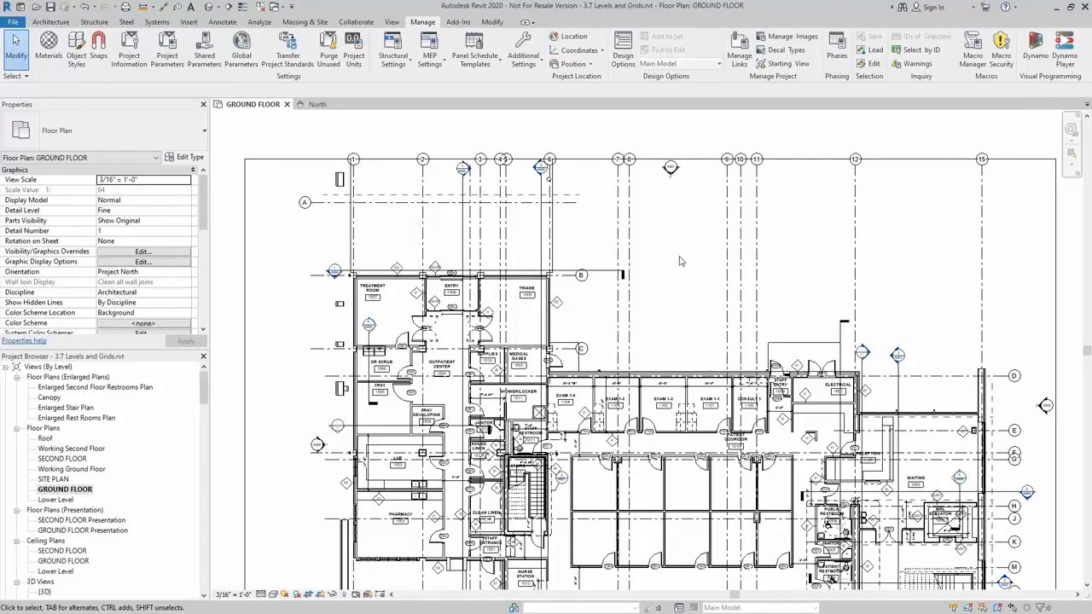
click(617, 194)
middle_drag(687, 312, 655, 169)
middle_drag(667, 431, 668, 497)
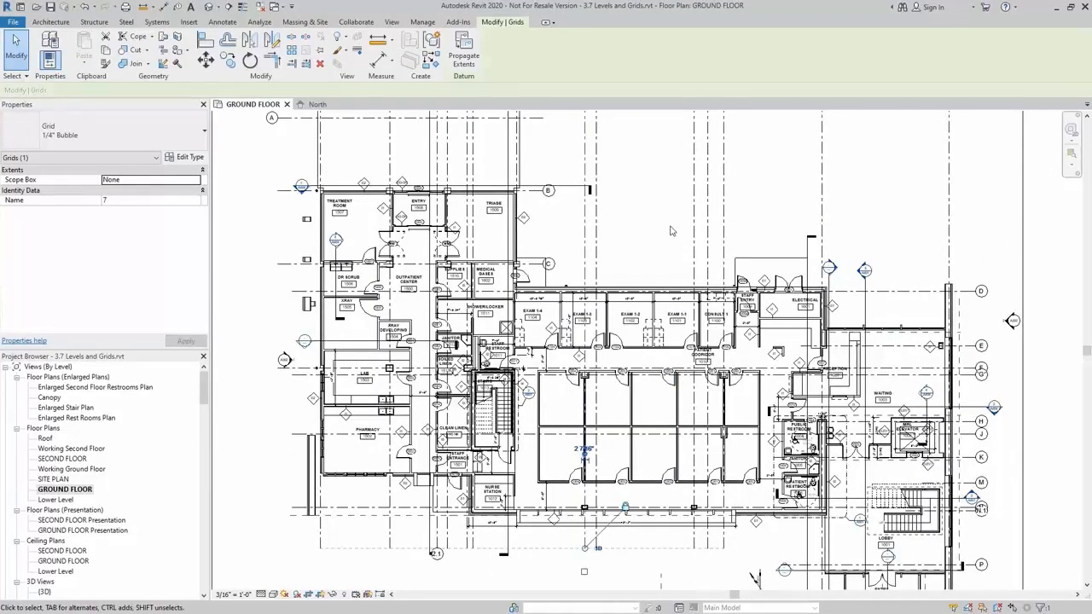
key(Escape)
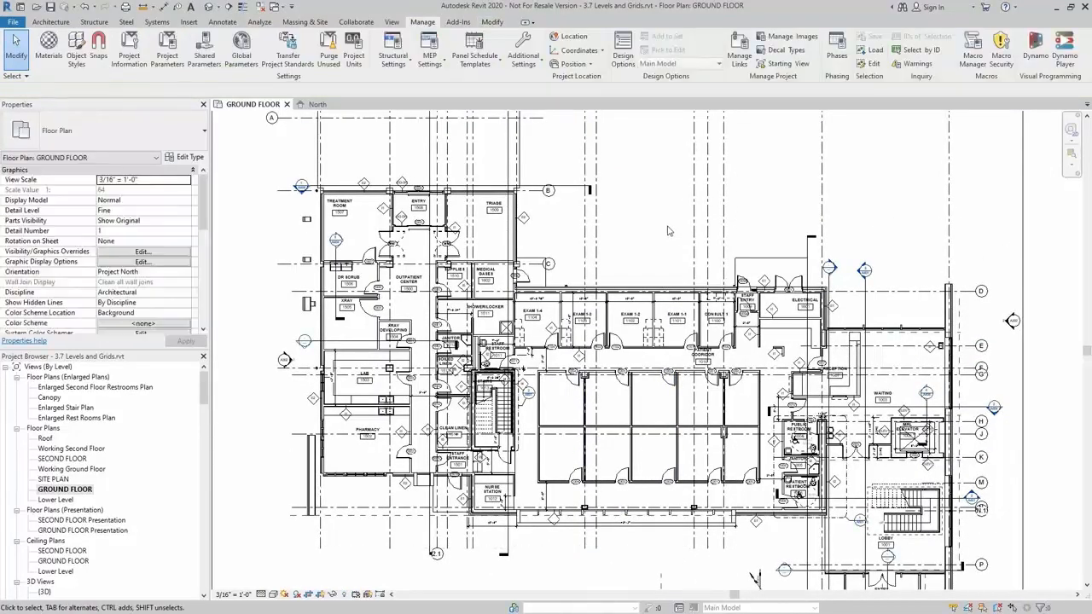